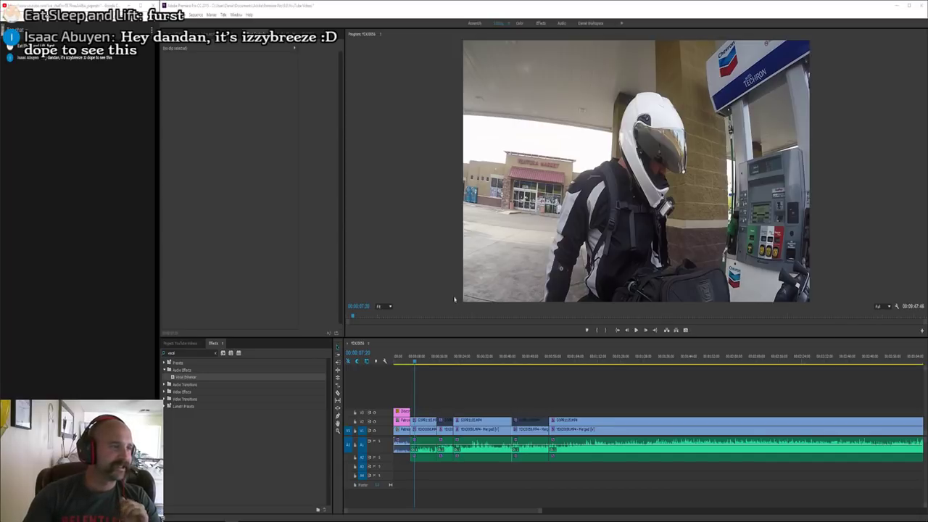
Widen the video editor window toward the live chat and check the full extent of the sequence
drag(160, 244, 129, 243)
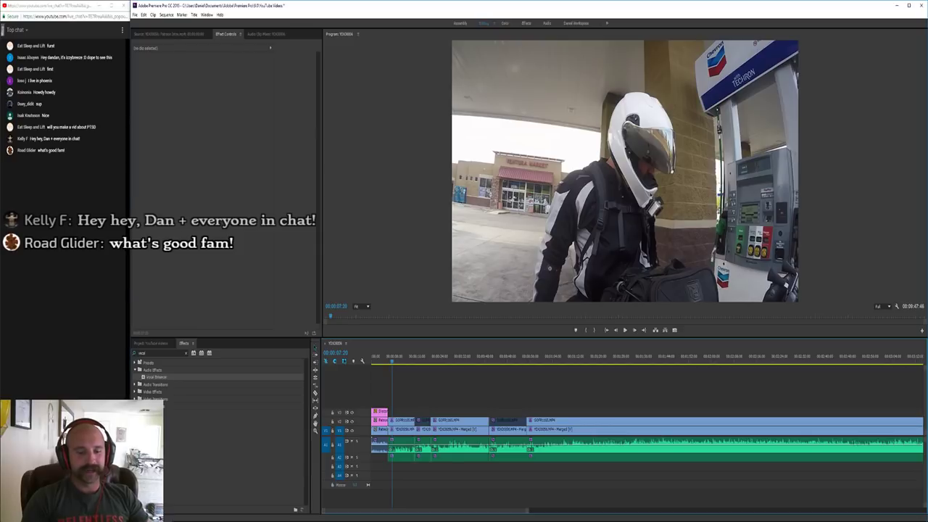
key(minus)
key(minus)
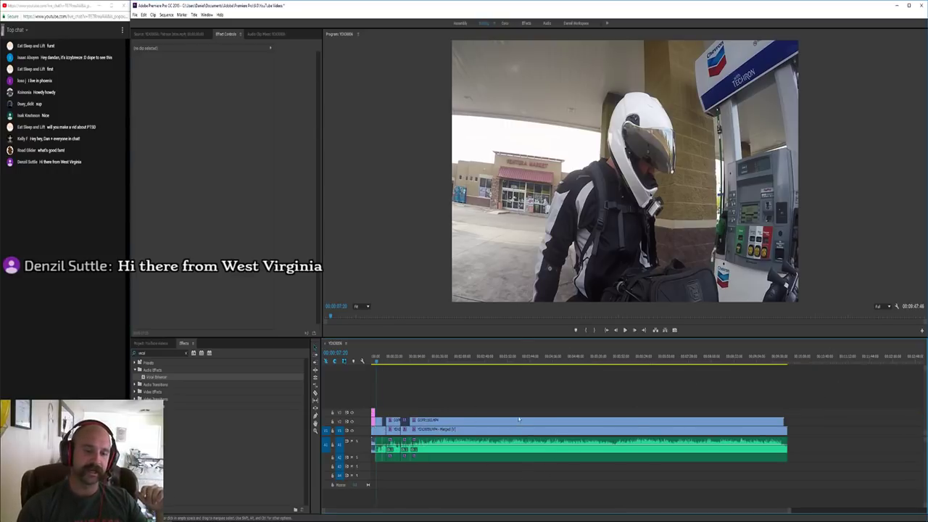
key(equal)
key(equal)
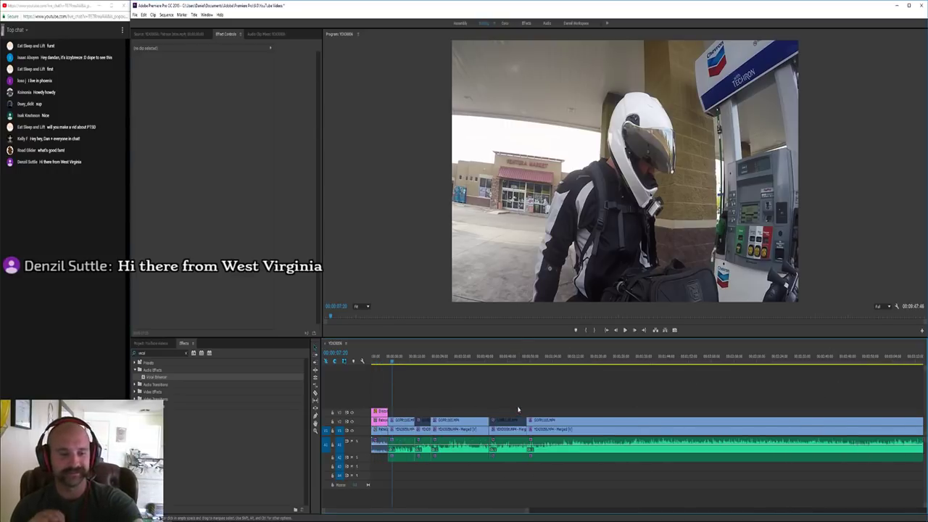
Review the opening of the sequence, from the crew credits card into the gas station clip
click(381, 355)
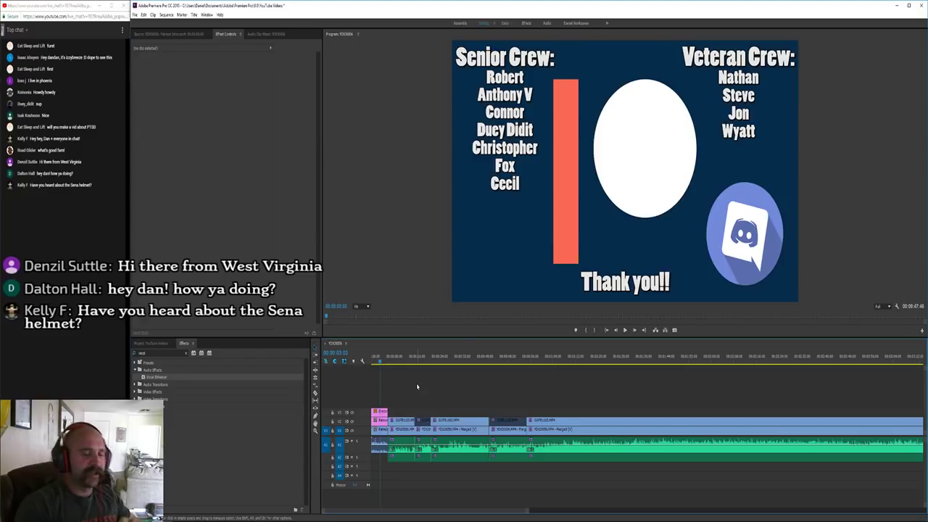
click(398, 357)
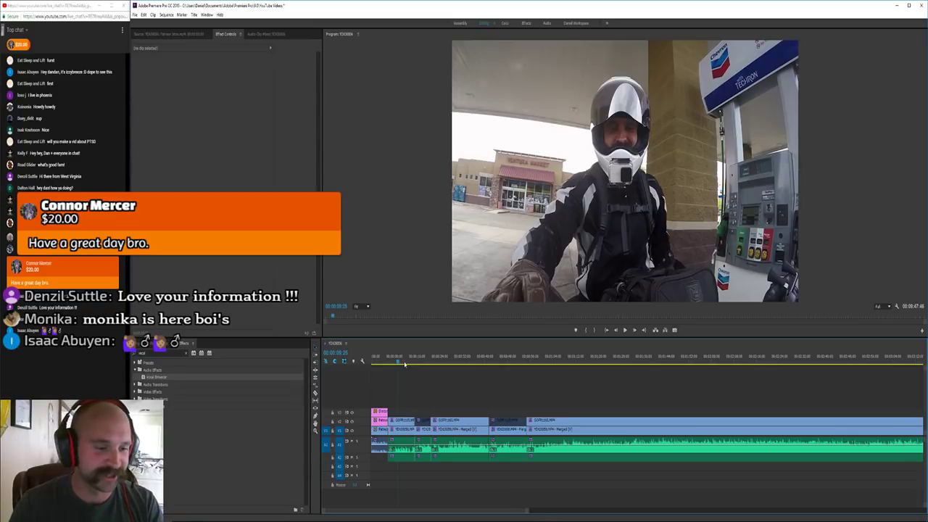
click(389, 363)
key(Home)
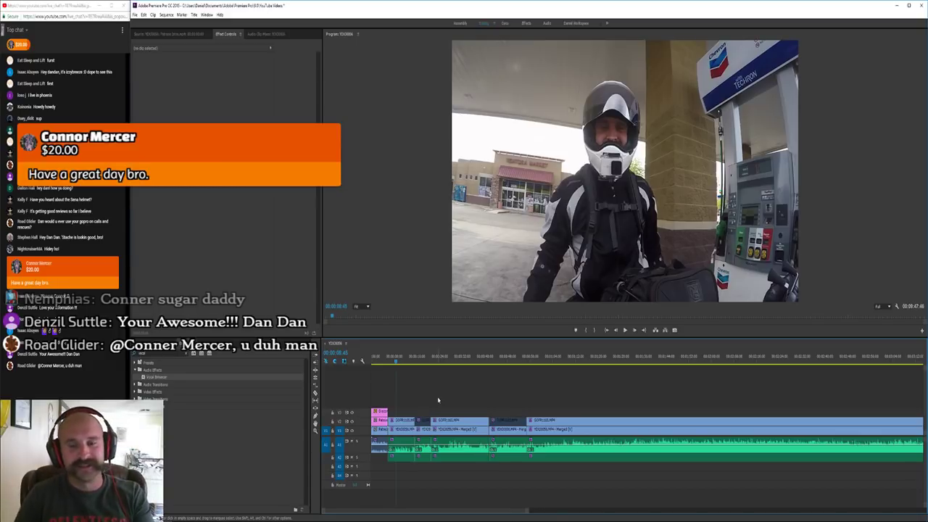
key(space)
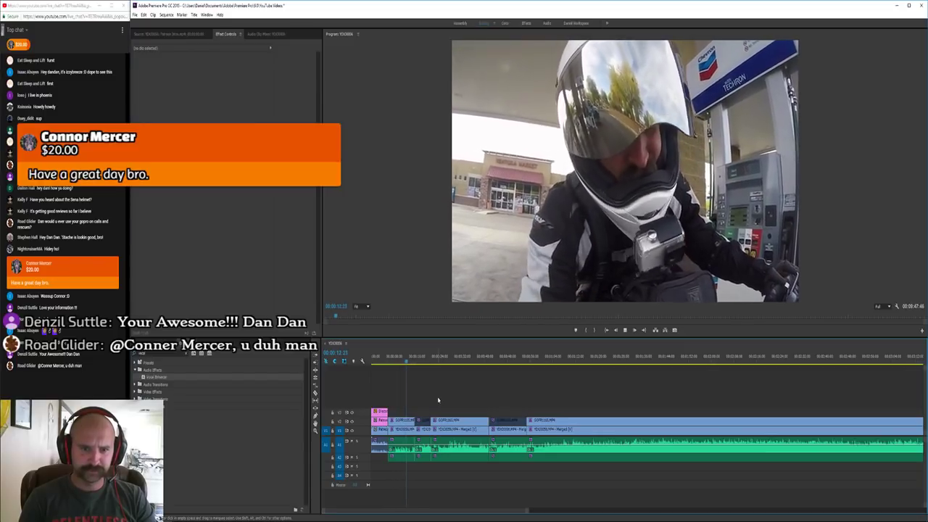
Remove the Warp Stabilizer effect from the first gas station clip and play that part back
click(404, 421)
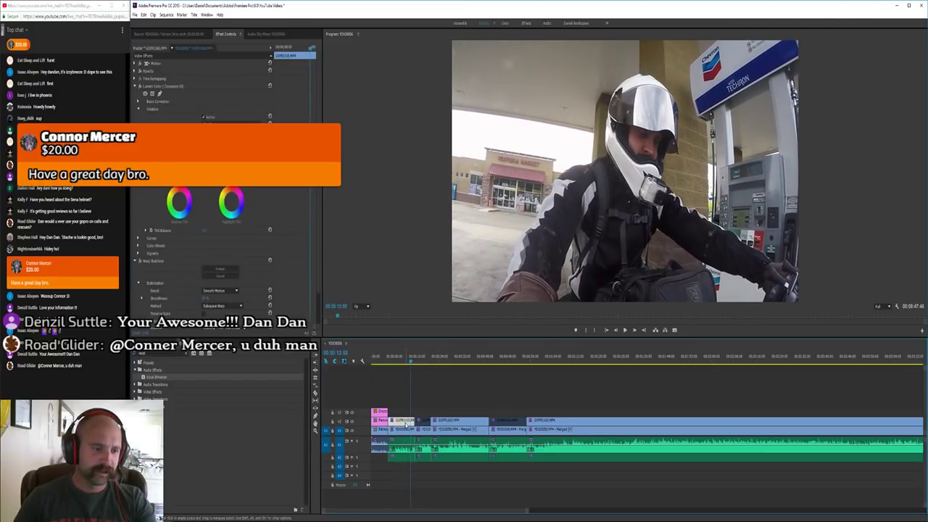
click(135, 87)
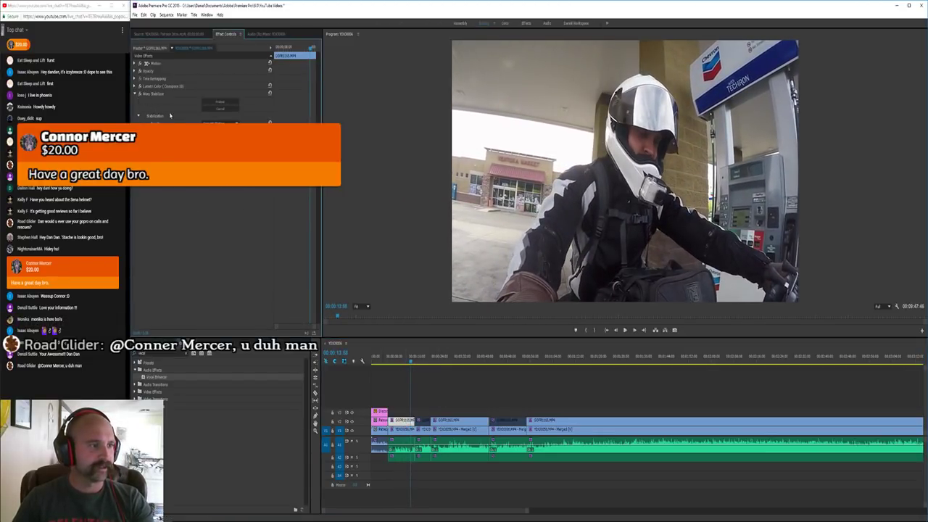
click(153, 94)
key(Delete)
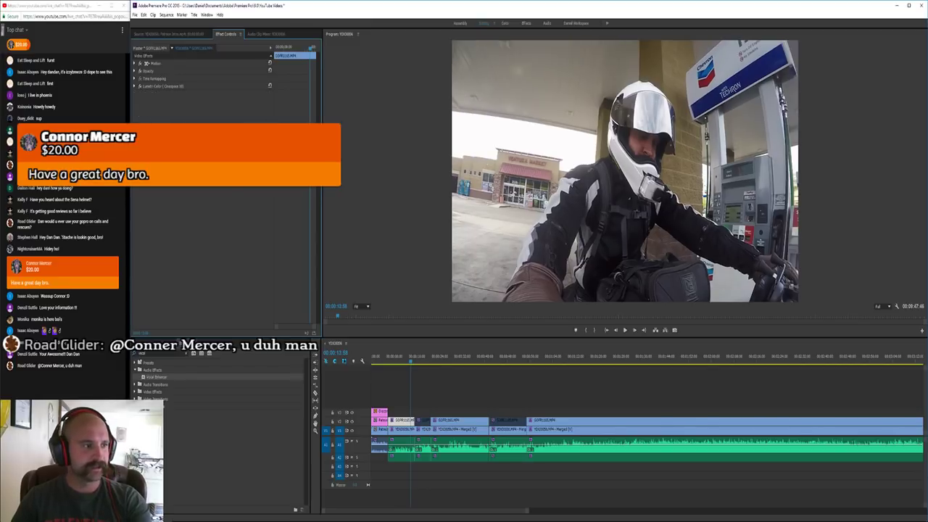
drag(411, 361, 403, 362)
key(space)
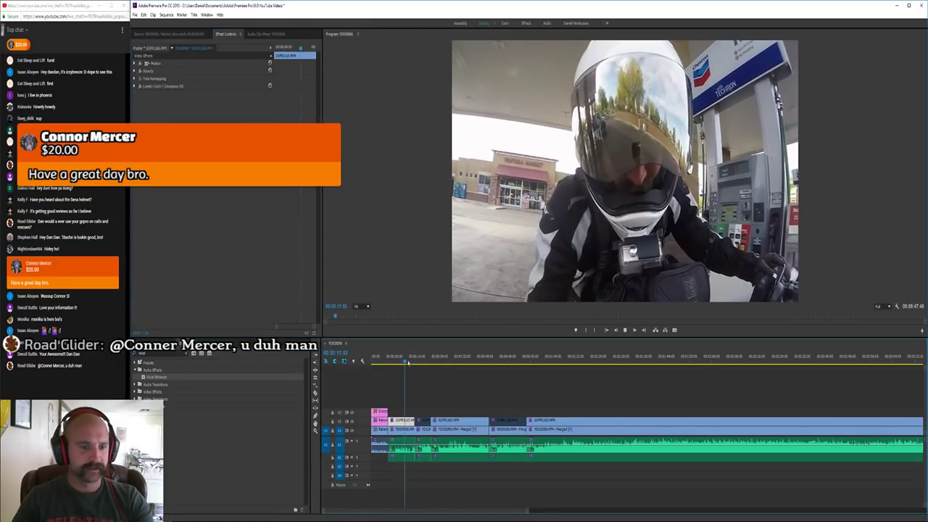
Inspect the effects applied to the two longer GoPro clips further along the sequence
click(454, 418)
click(454, 417)
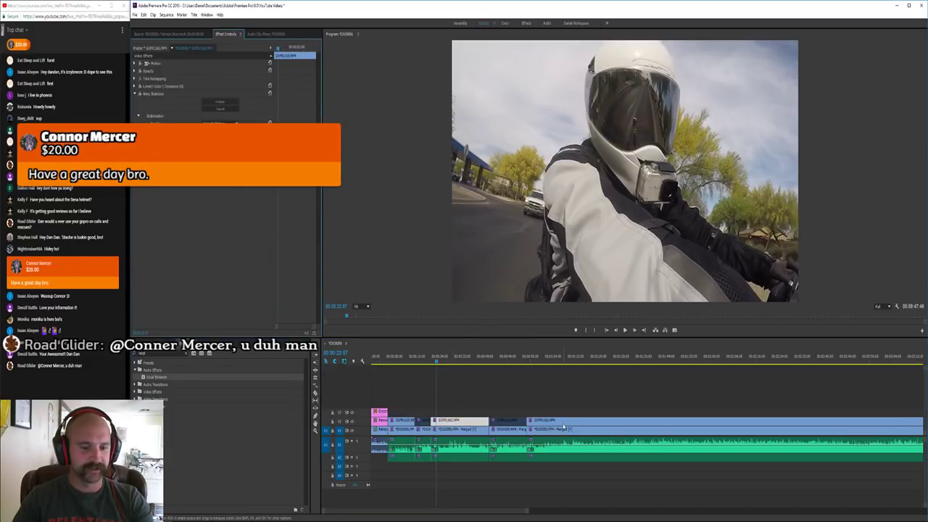
click(135, 86)
click(135, 86)
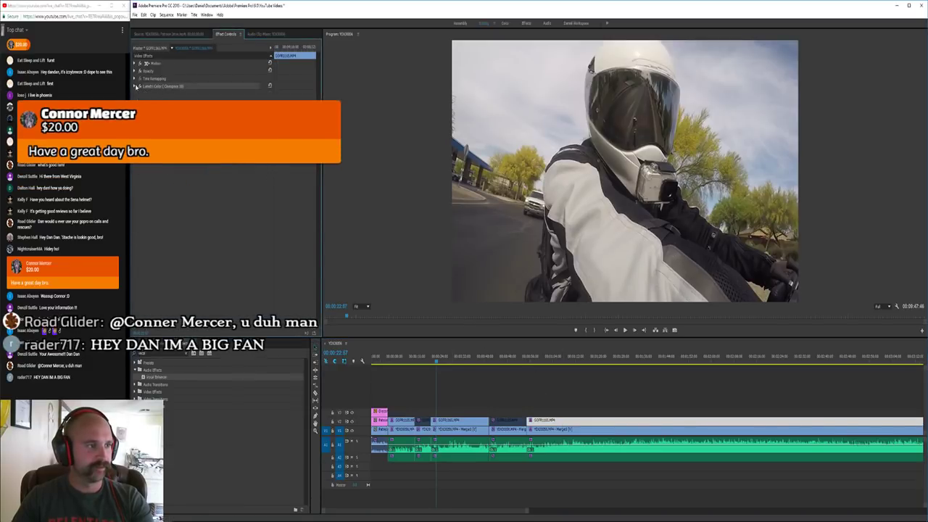
click(503, 404)
Review the gas station clip and the riding footage that follows it
click(403, 360)
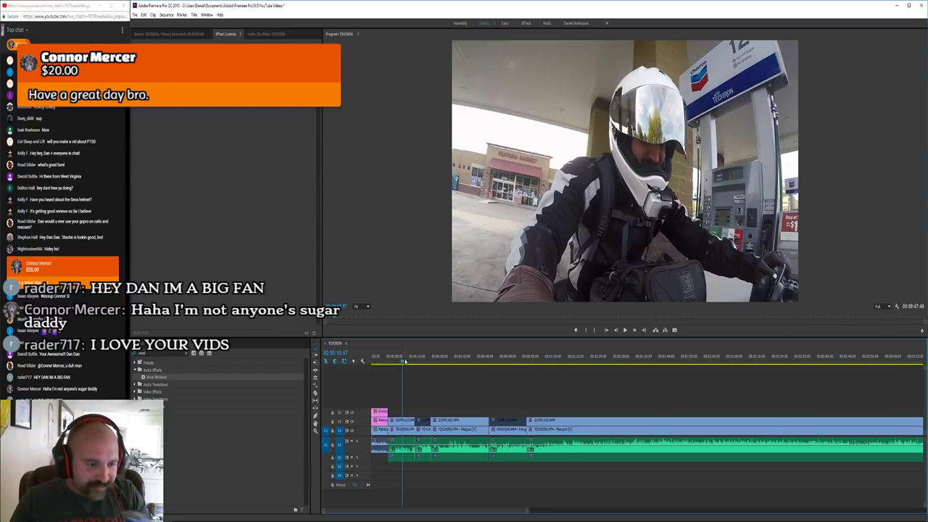
click(398, 360)
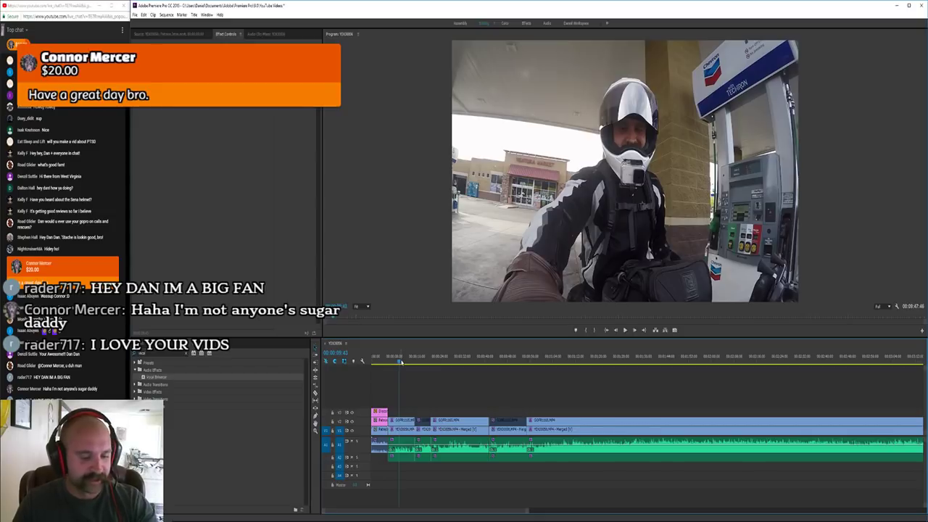
click(400, 361)
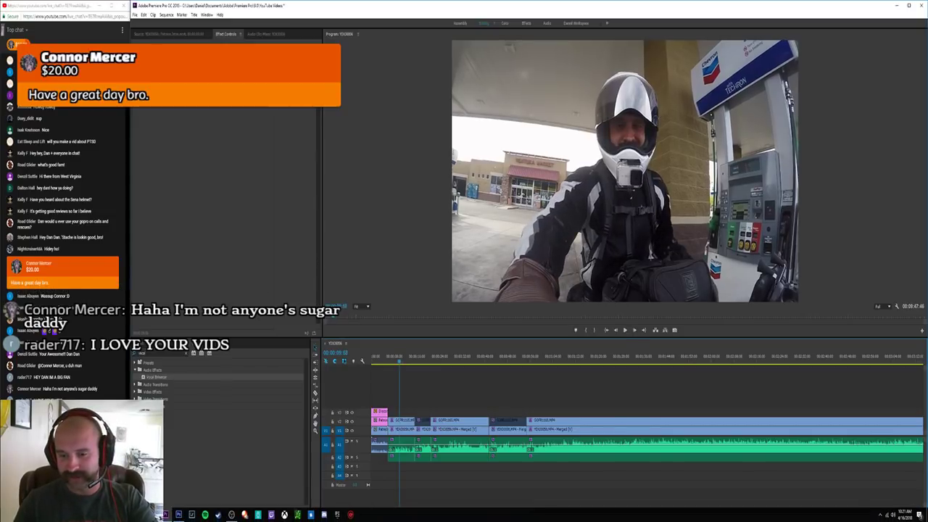
key(space)
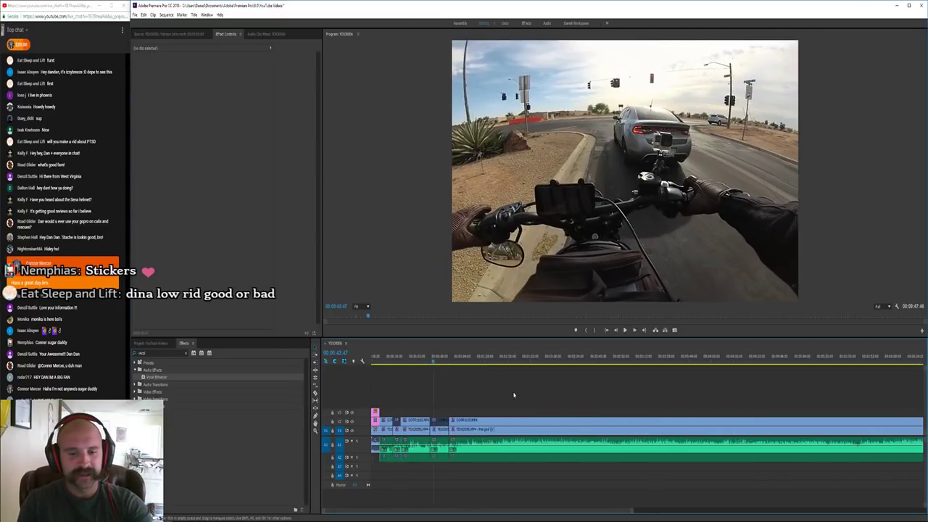
mouse_move(420, 360)
mouse_down()
mouse_move(438, 362)
mouse_move(419, 361)
mouse_up()
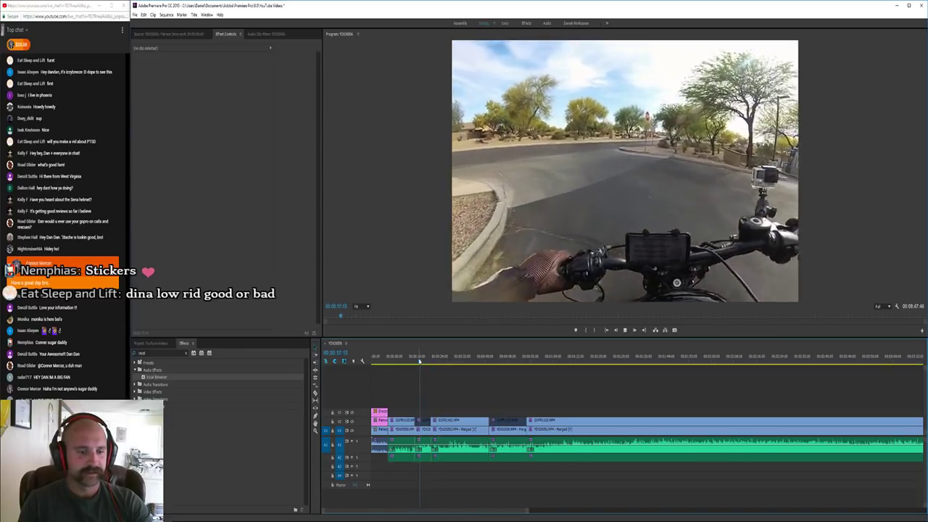
key(space)
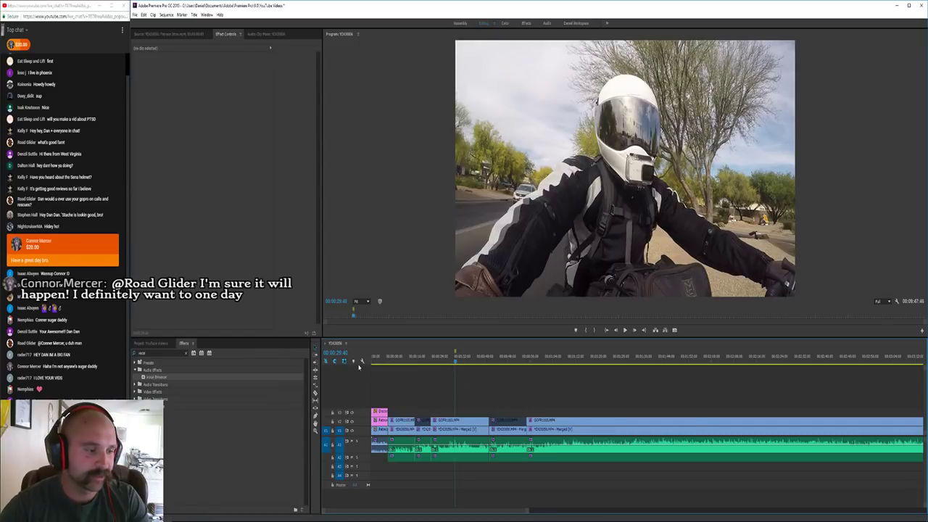
Create a new title named "5 Tips for Riding Your Motorcycle In the Wind" in the project
click(152, 343)
scroll(212, 430, up, 1)
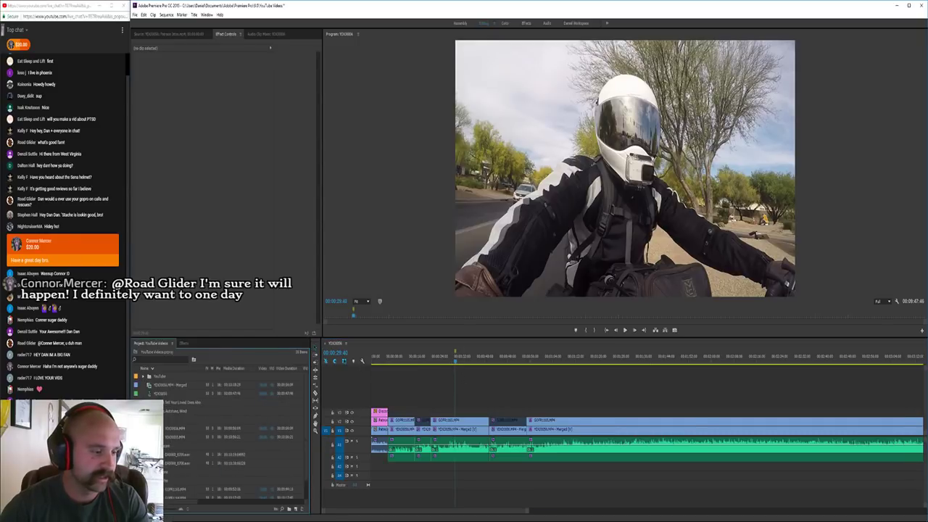
click(294, 509)
click(307, 444)
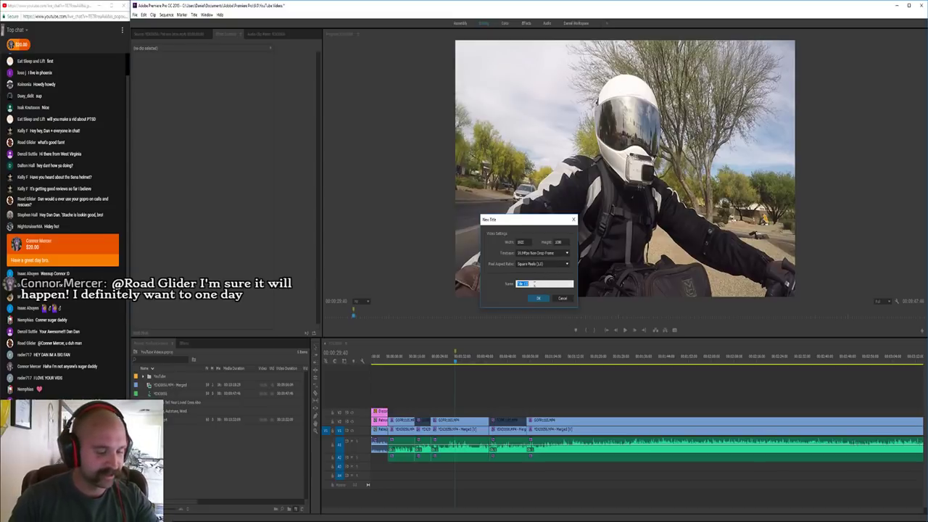
text(I)
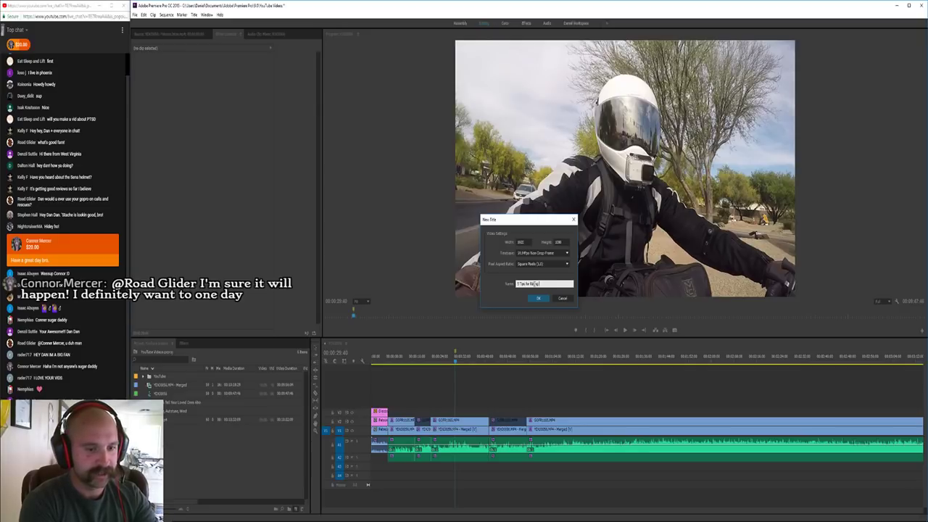
text(rcycle On)
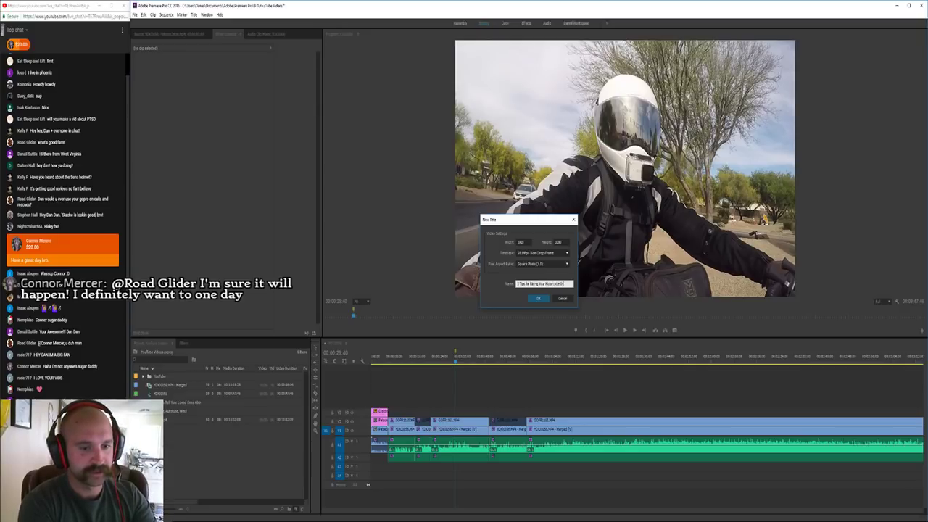
key(BackSpace)
key(BackSpace)
text(In the)
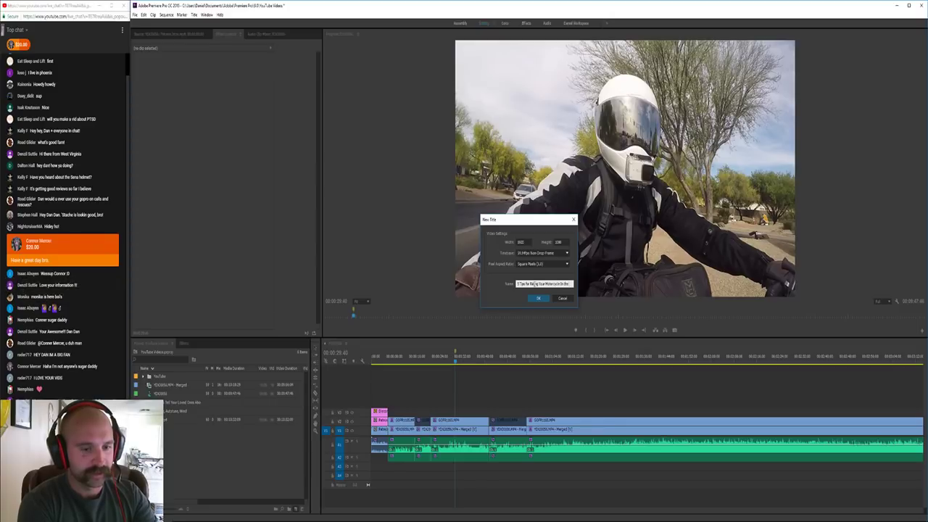
text( Wind)
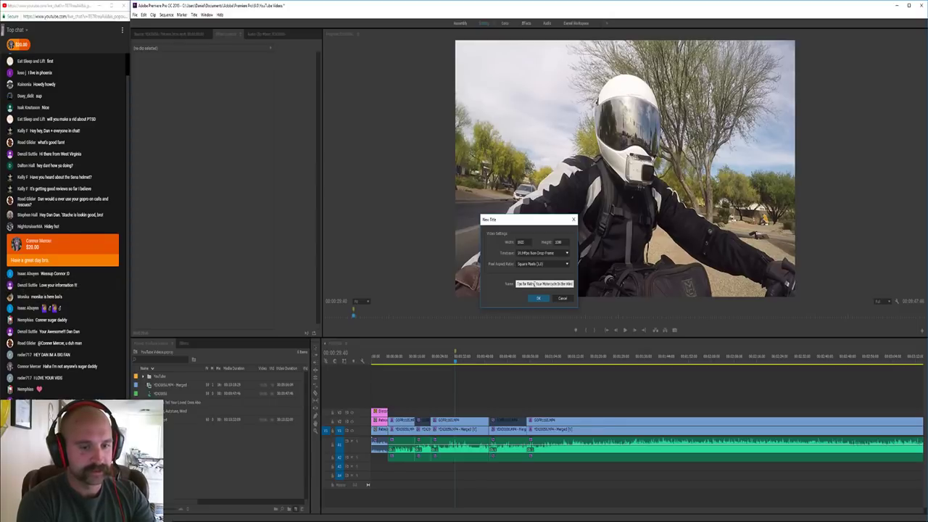
key(Return)
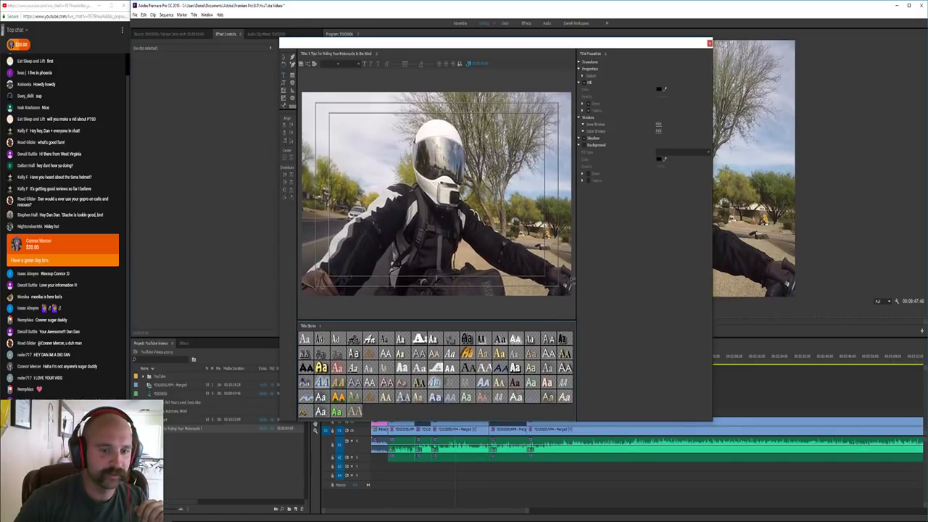
Enlarge the title canvas and add the text "5 Tips for Riding Your Motorcycle In the Wind"
drag(575, 277, 658, 276)
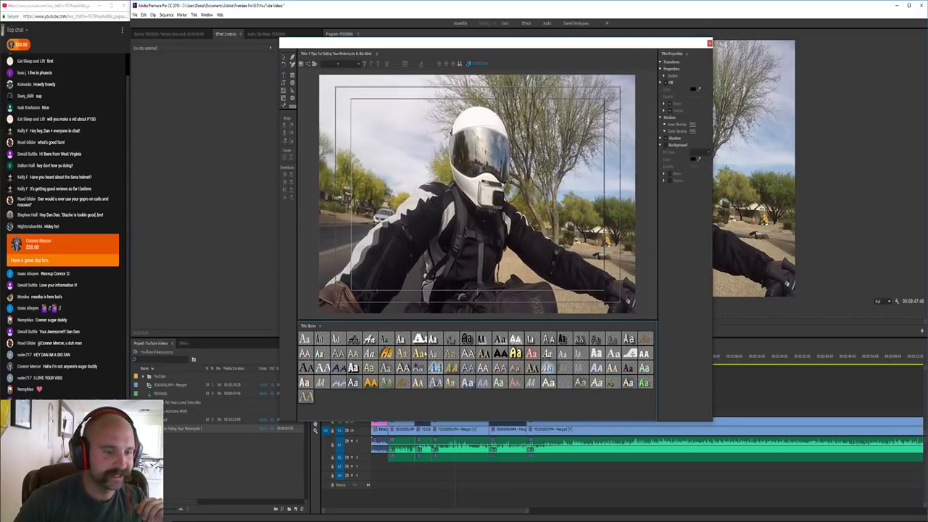
click(387, 125)
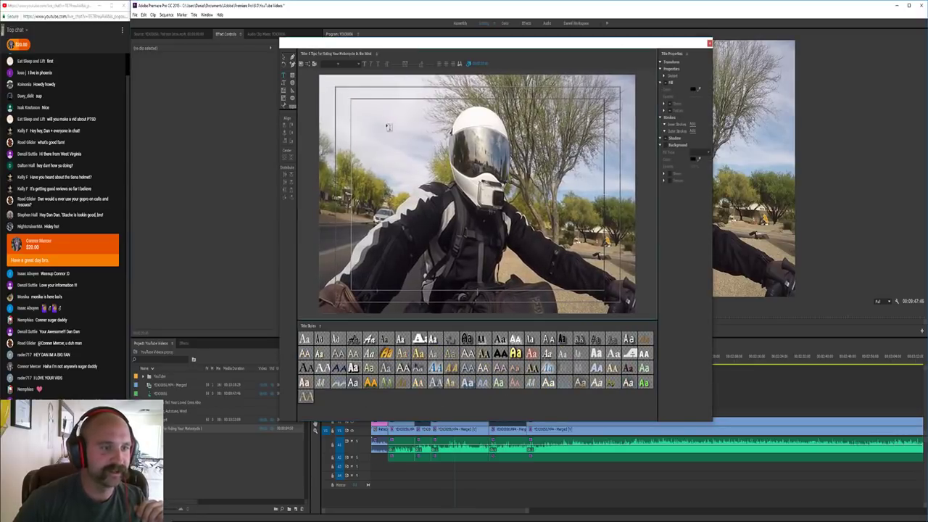
text(5 Tips for Riding Your Motorcycle In the Wind)
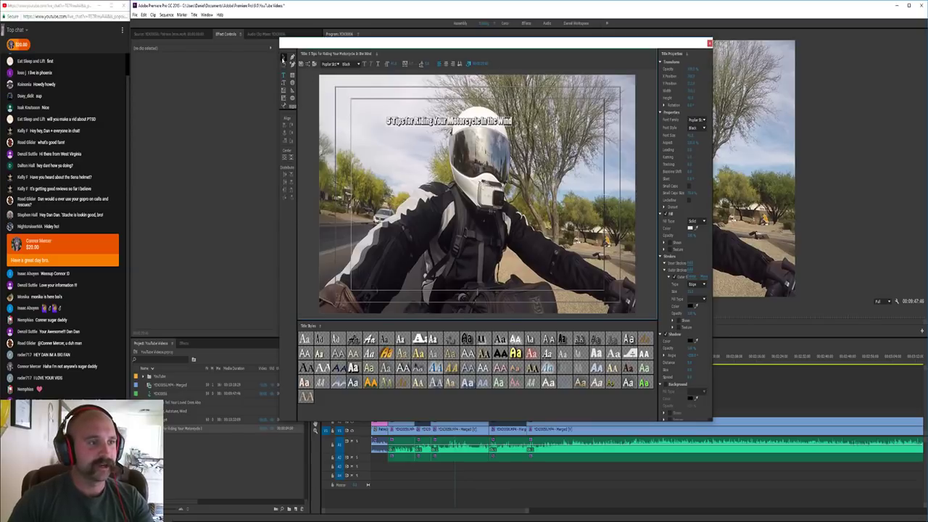
Scale up the title text and move it to the upper part of the frame above the helmet
click(283, 56)
drag(511, 115, 632, 106)
drag(527, 119, 515, 103)
Break the title text into two lines before "Motorcycle" and center-align them
double_click(495, 100)
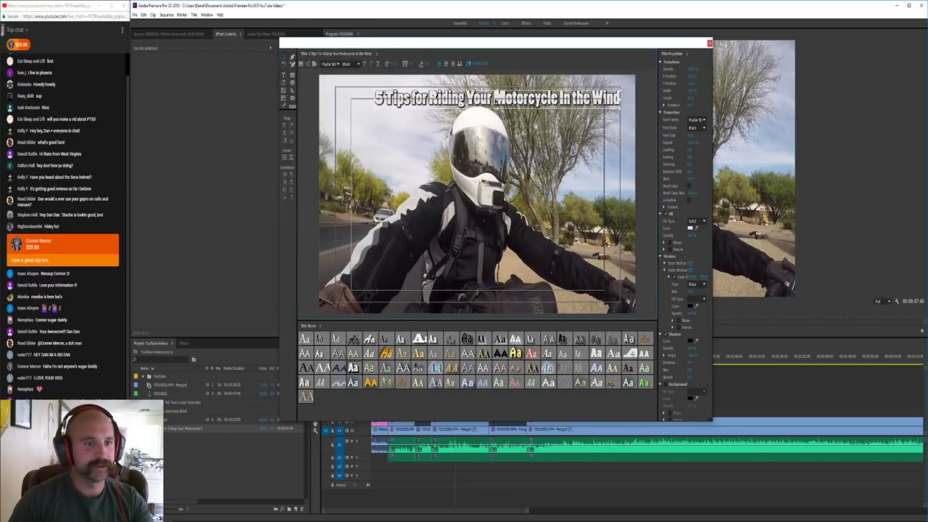
key(Return)
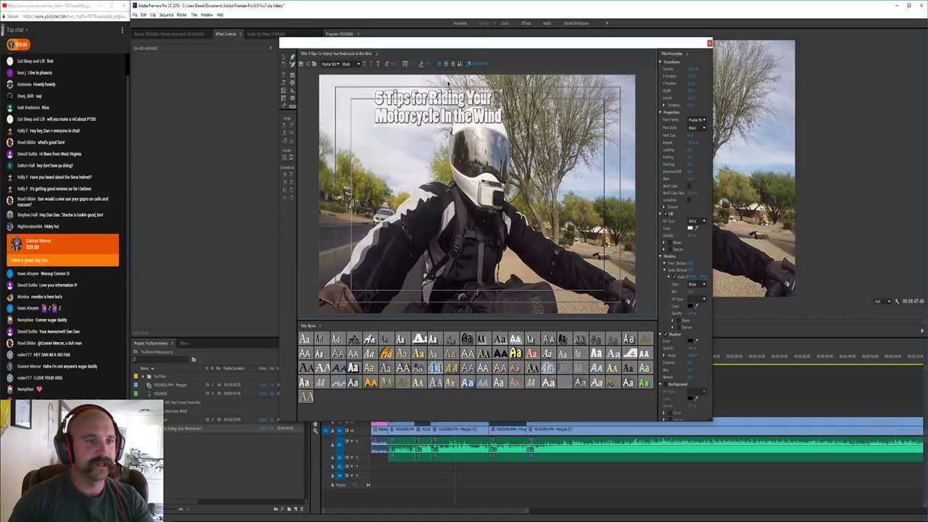
click(445, 64)
Enlarge the two-line title, center it horizontally in the frame and close the title editor
click(284, 57)
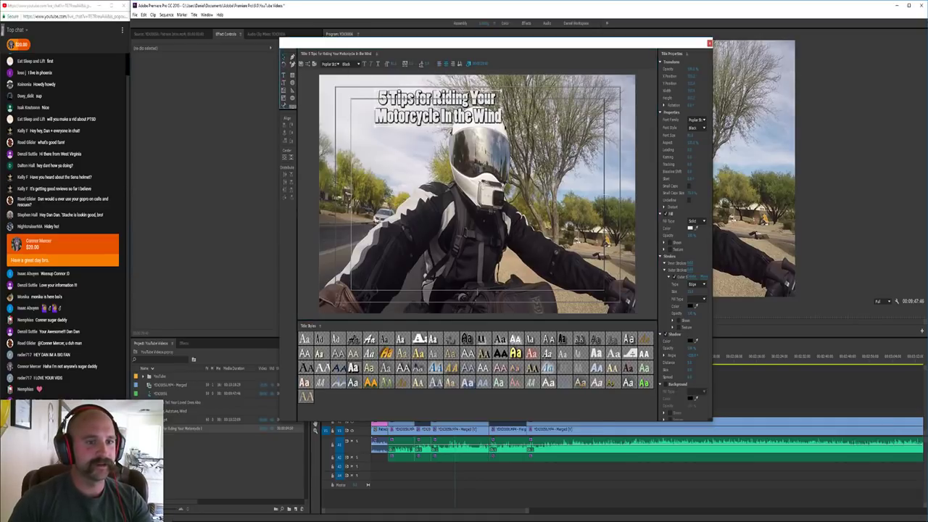
drag(501, 125, 539, 124)
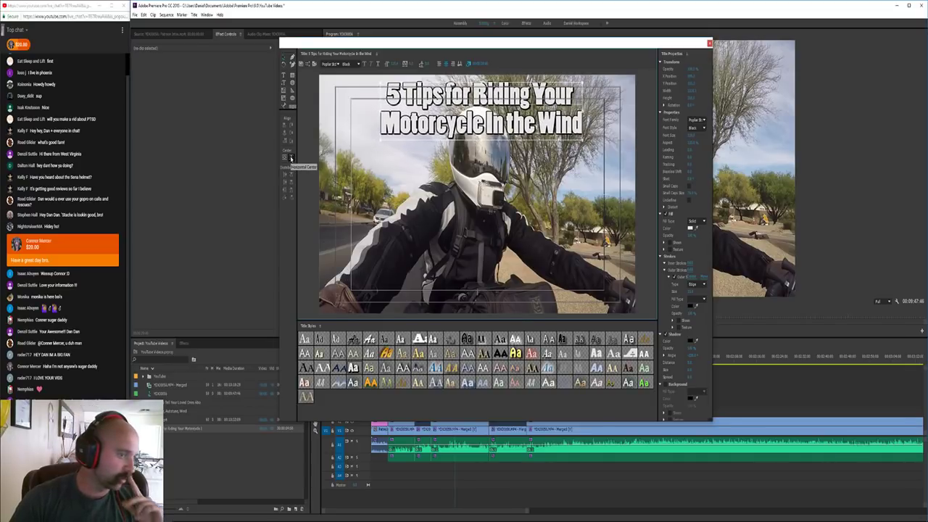
click(291, 157)
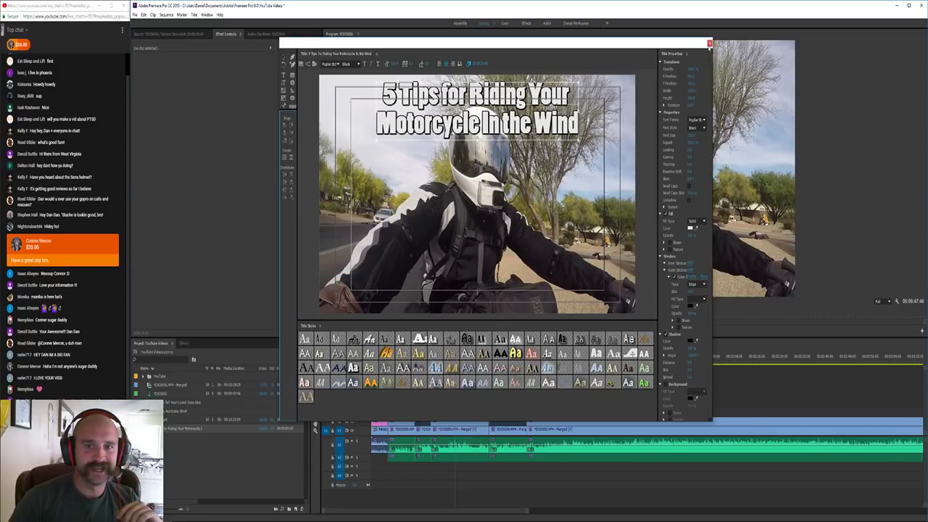
click(709, 44)
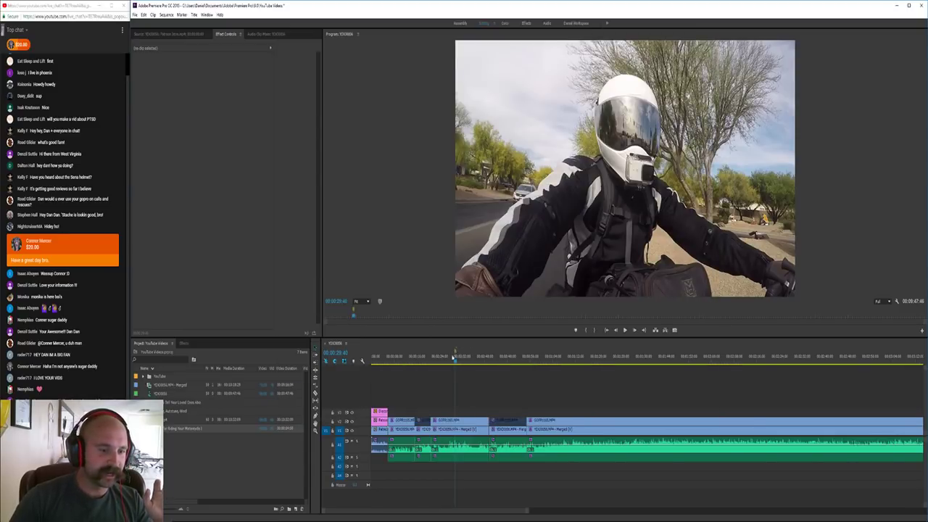
Place the "5 Tips for Riding Your Motorcycle In the Wind" title above the rider clip and add a Cross Dissolve at its start and end
drag(176, 428, 457, 413)
drag(457, 364, 457, 362)
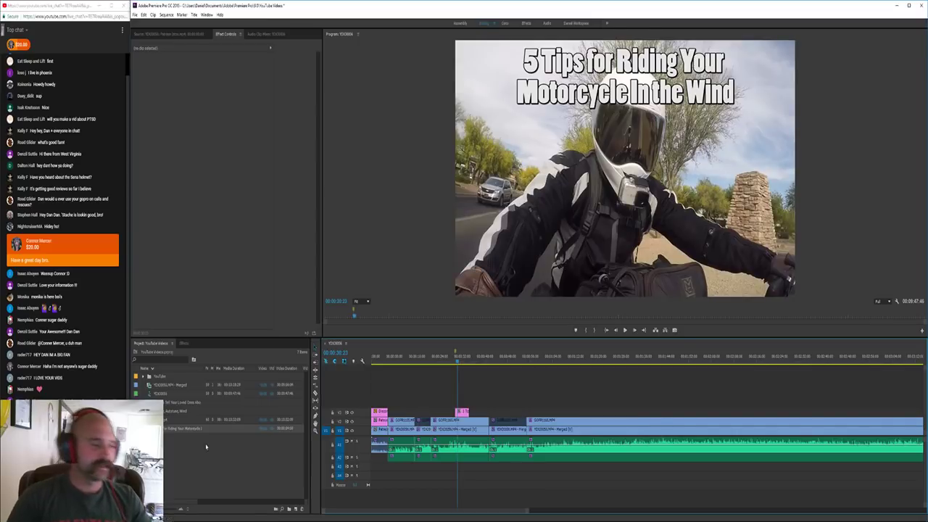
click(184, 343)
double_click(165, 352)
text(cross)
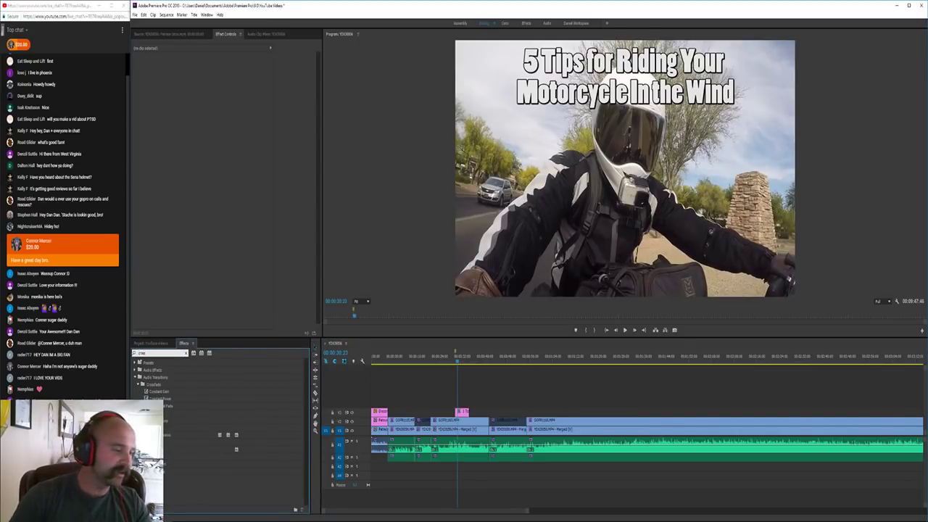
drag(176, 436, 458, 412)
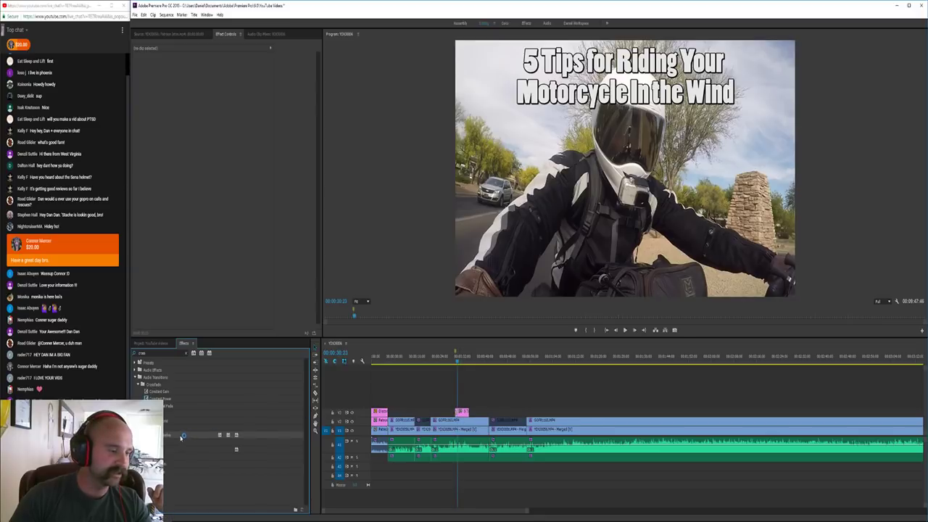
drag(181, 437, 467, 414)
click(487, 384)
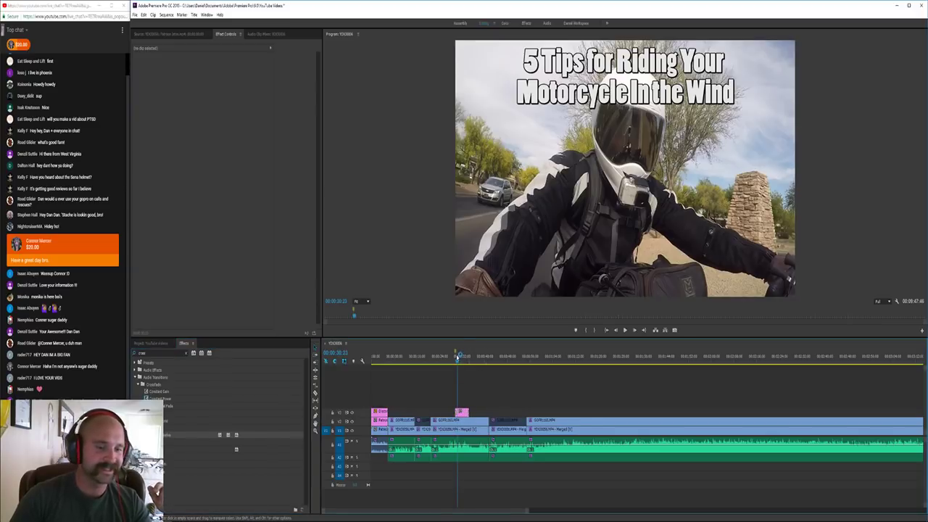
Play the sequence from just before the wind tips title to review its fade in and out
click(455, 362)
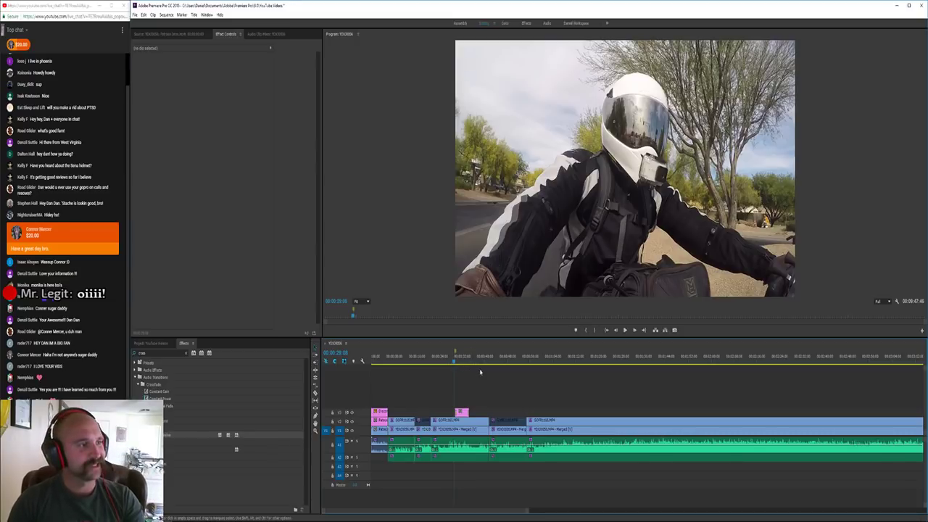
key(space)
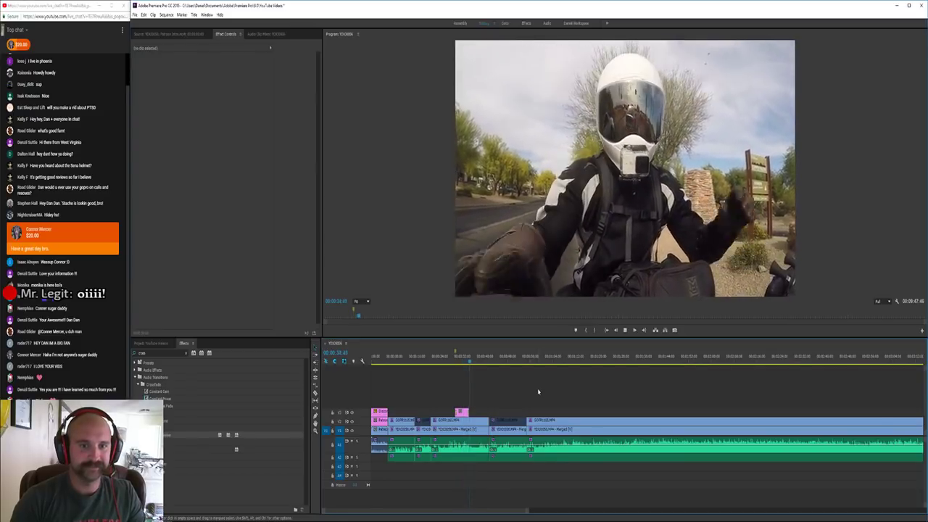
key(space)
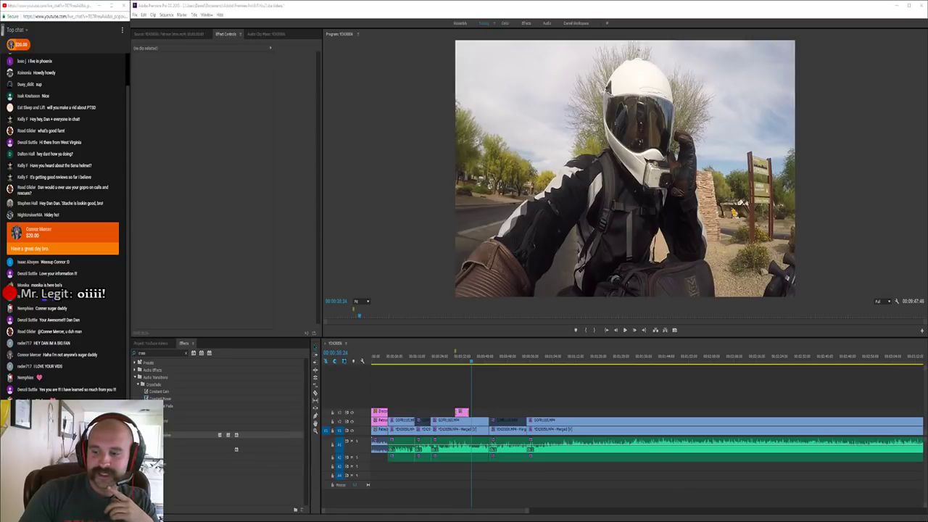
Switch to the browser, examine the Custom Coins page on The Monterey Company site, and return to Premiere Pro
drag(927, 101, 440, 2)
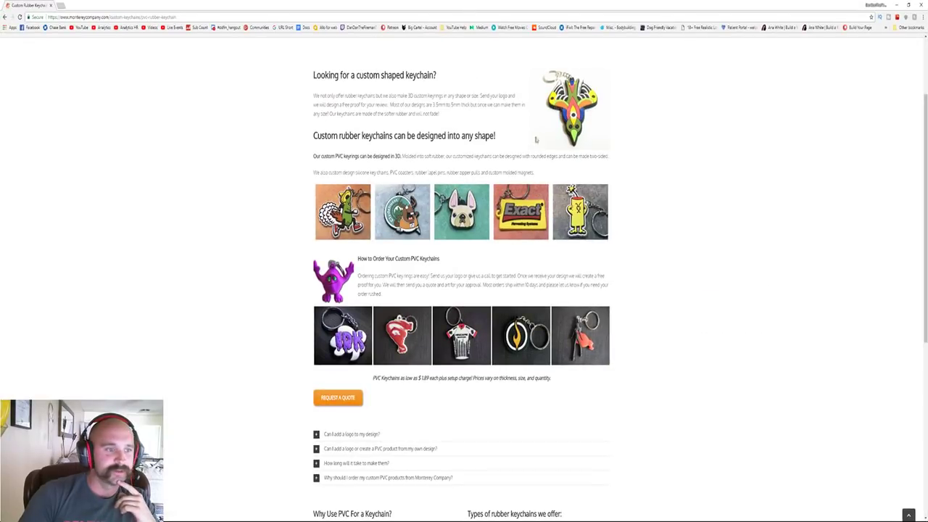
scroll(344, 124, up, 3)
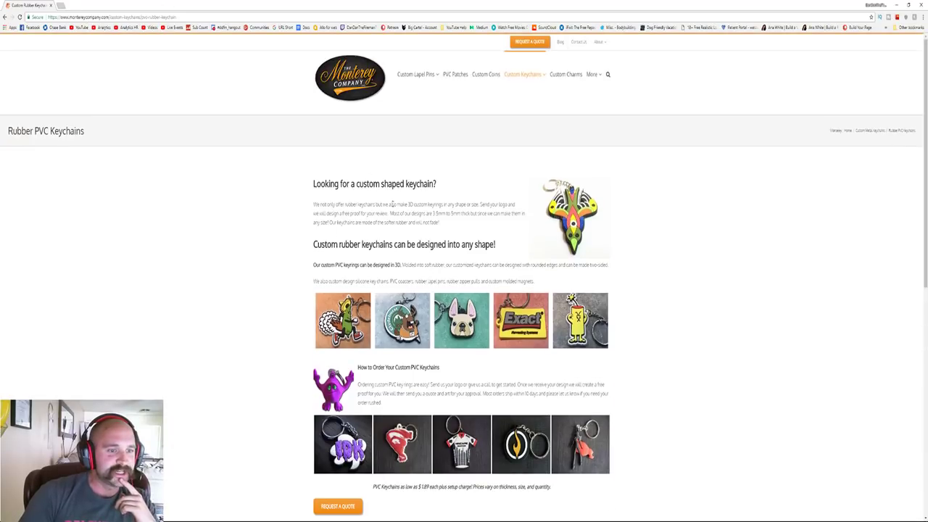
click(492, 77)
scroll(466, 152, down, 2)
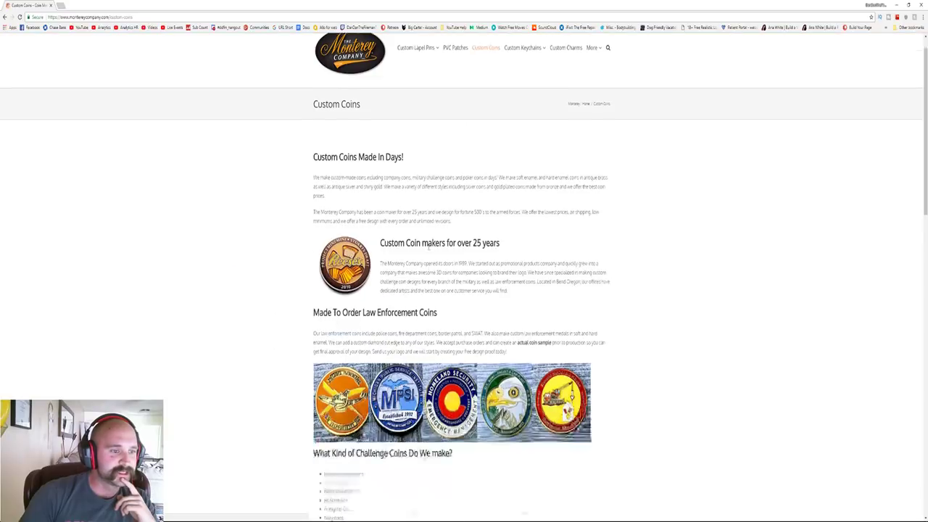
scroll(437, 252, down, 4)
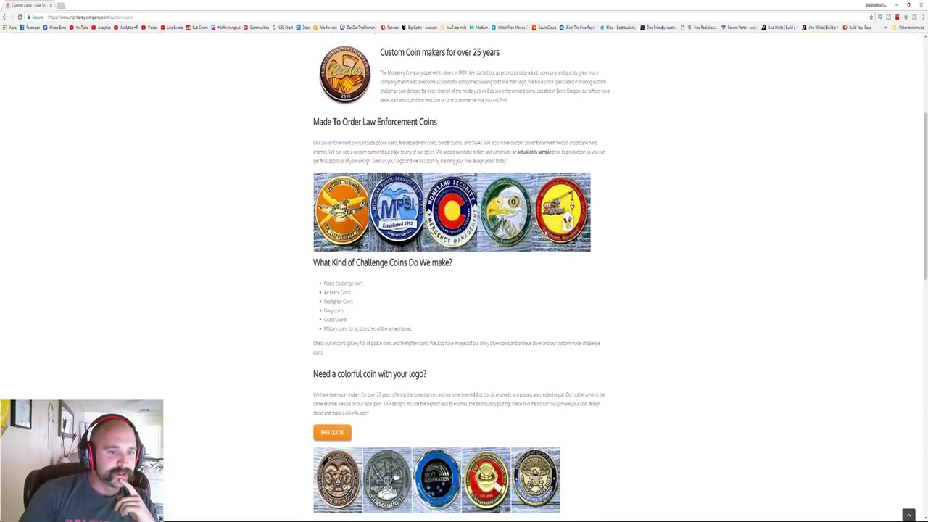
scroll(396, 232, down, 5)
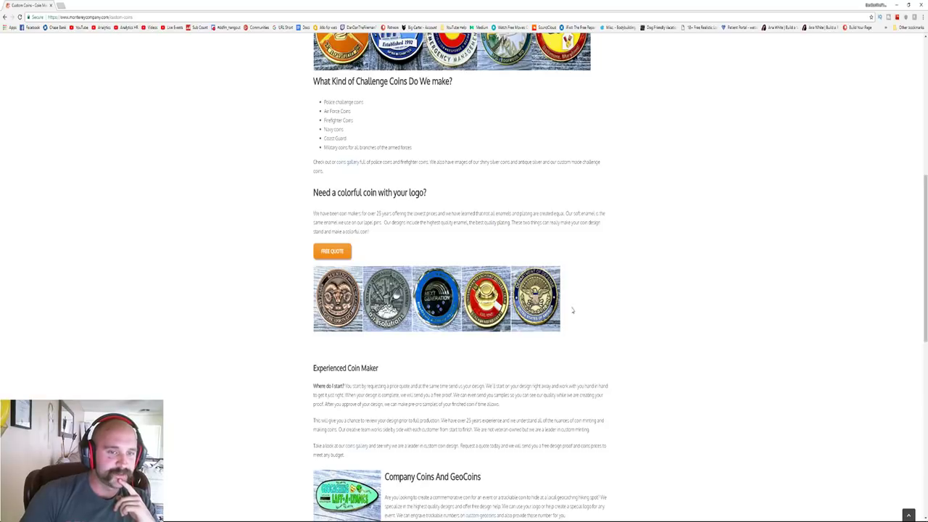
scroll(572, 319, up, 3)
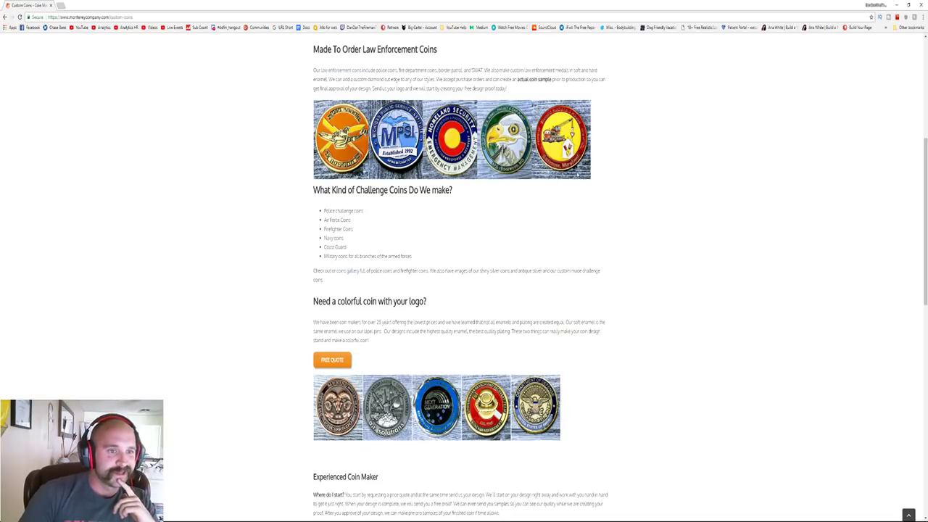
scroll(588, 400, down, 2)
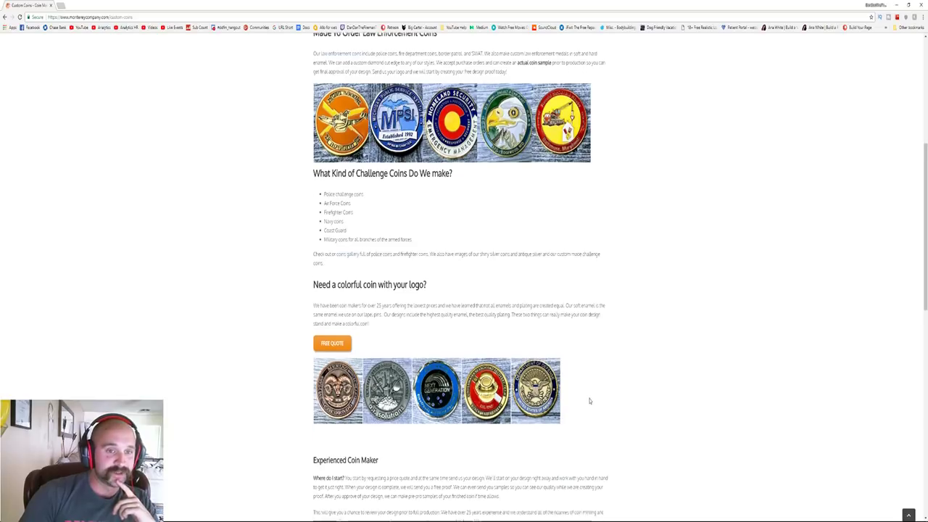
scroll(586, 402, down, 2)
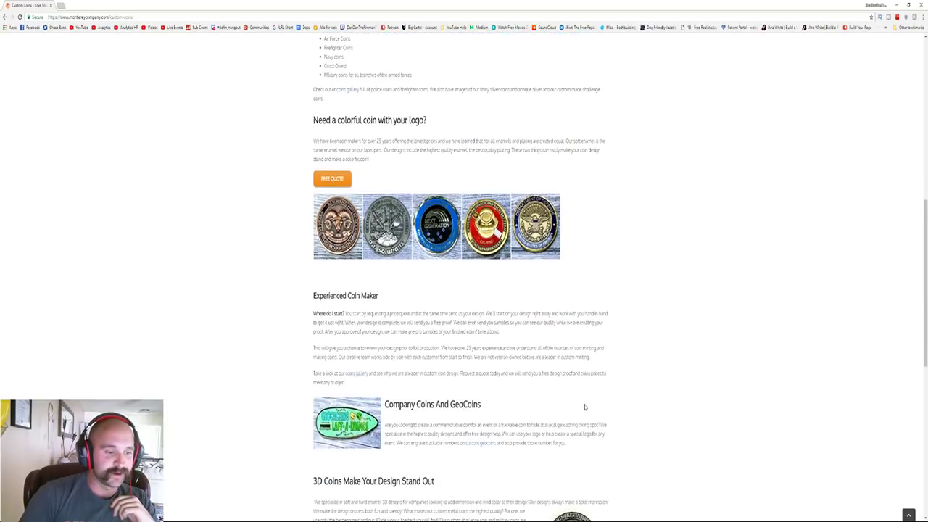
scroll(586, 405, up, 2)
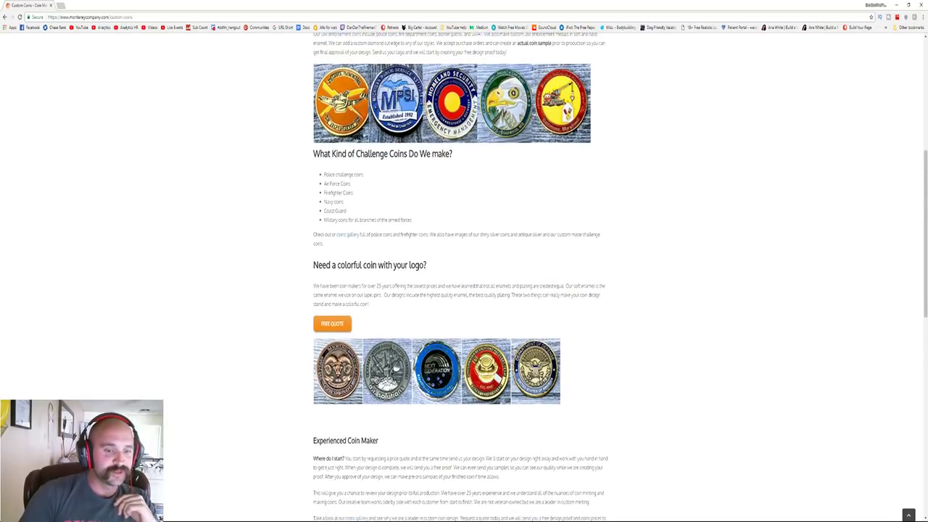
scroll(582, 389, up, 1)
scroll(592, 398, down, 6)
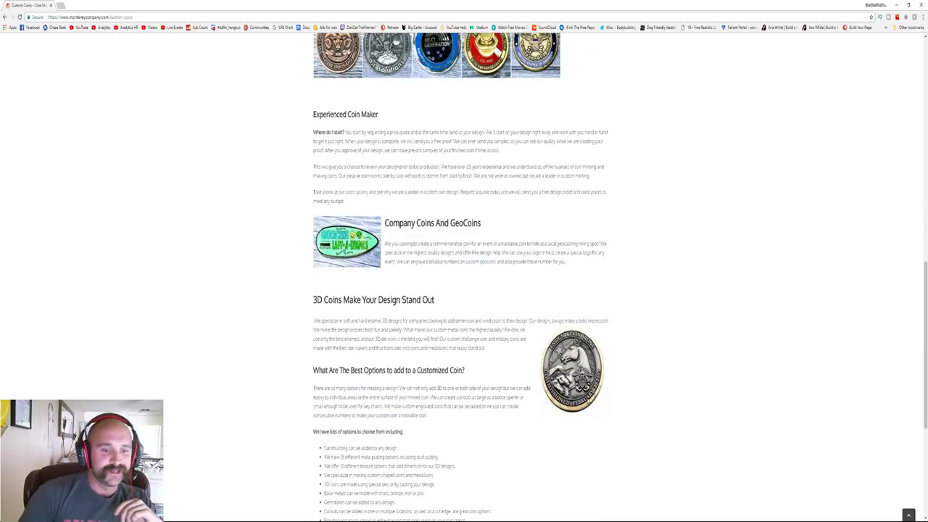
scroll(576, 392, up, 6)
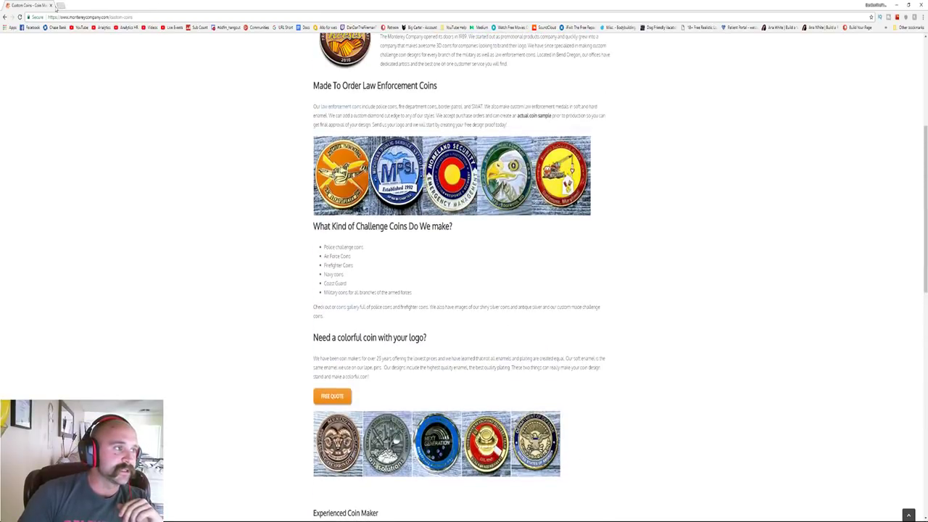
click(51, 5)
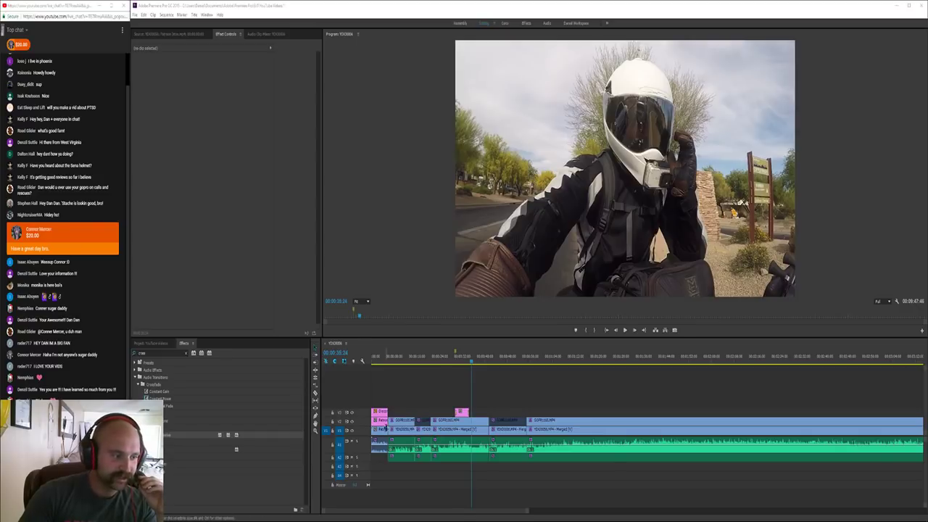
click(481, 426)
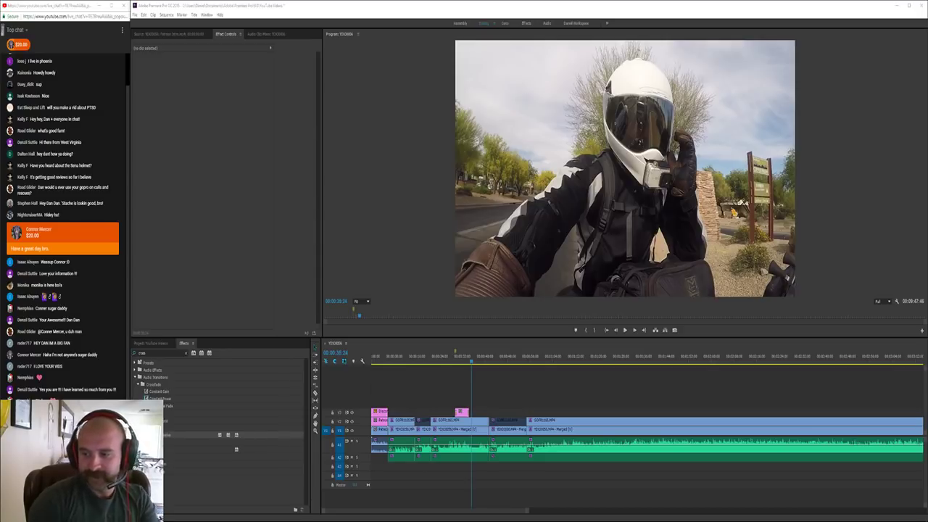
Switch to Discord in the browser and look through The Firehouse channels, including bike-information-support, server_feedback, share-your-youtube and ddfm_hangout
drag(464, 518, 175, 124)
double_click(176, 122)
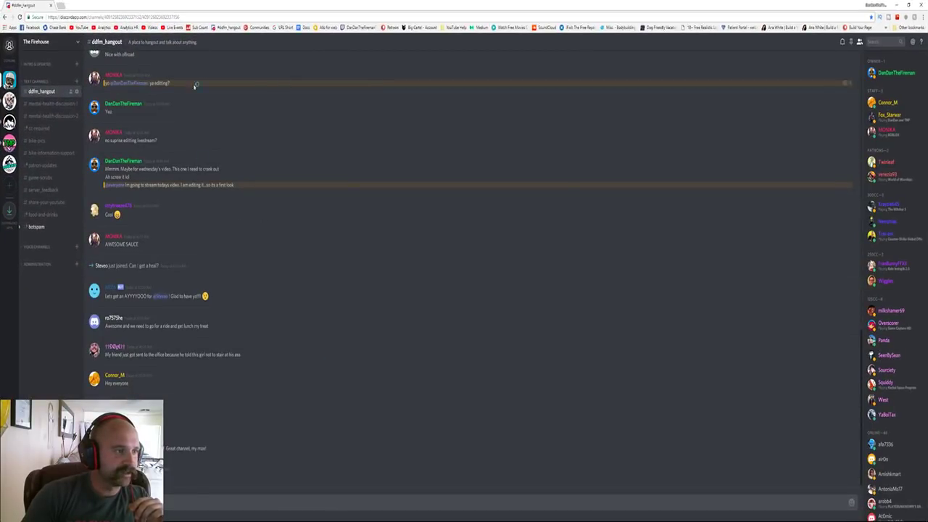
scroll(534, 326, up, 5)
scroll(534, 327, down, 5)
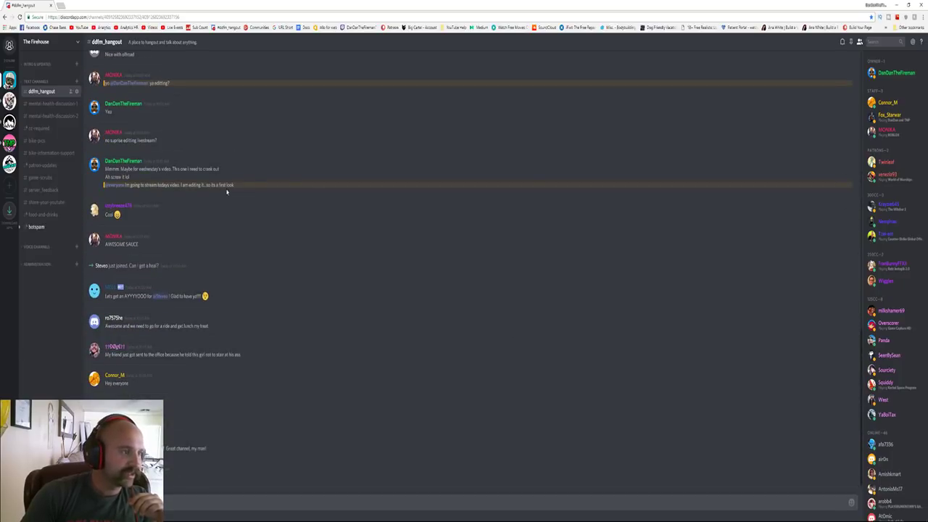
click(39, 106)
click(44, 153)
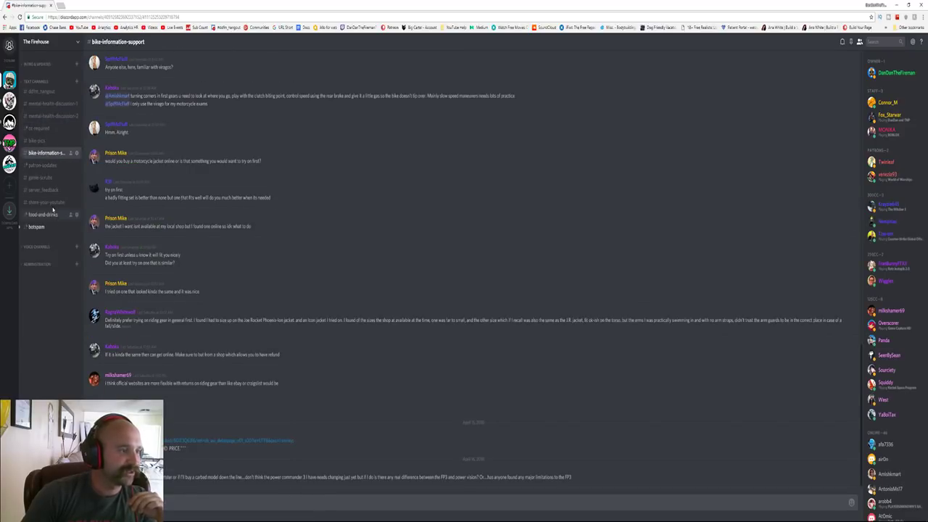
click(42, 166)
click(43, 154)
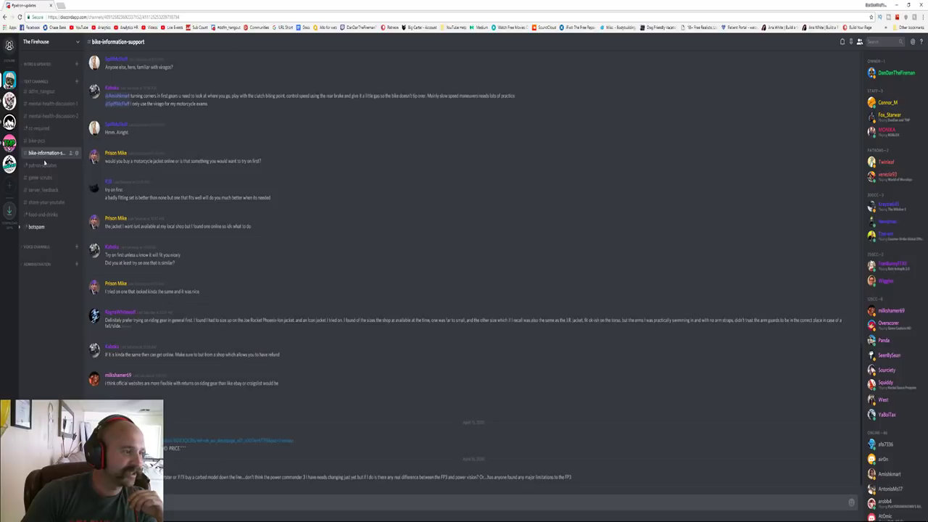
click(44, 191)
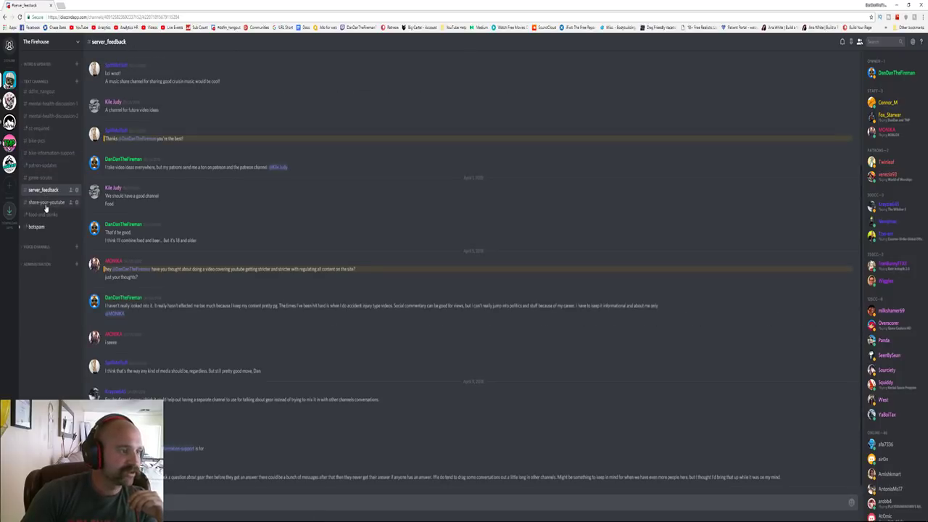
click(45, 203)
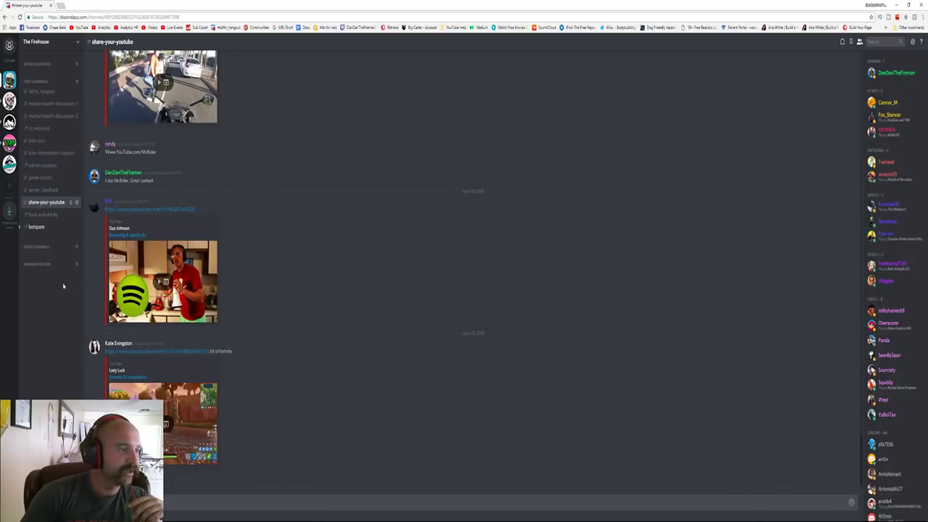
click(42, 91)
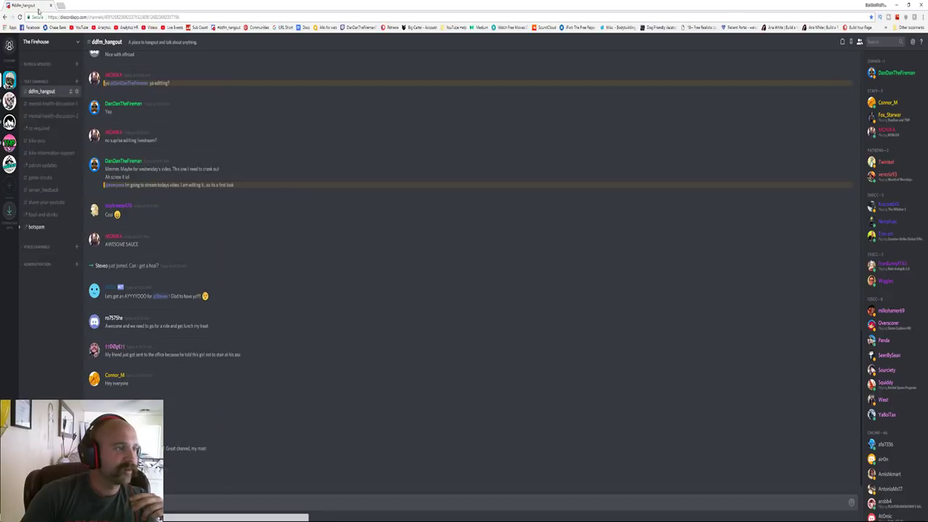
drag(37, 7, 921, 164)
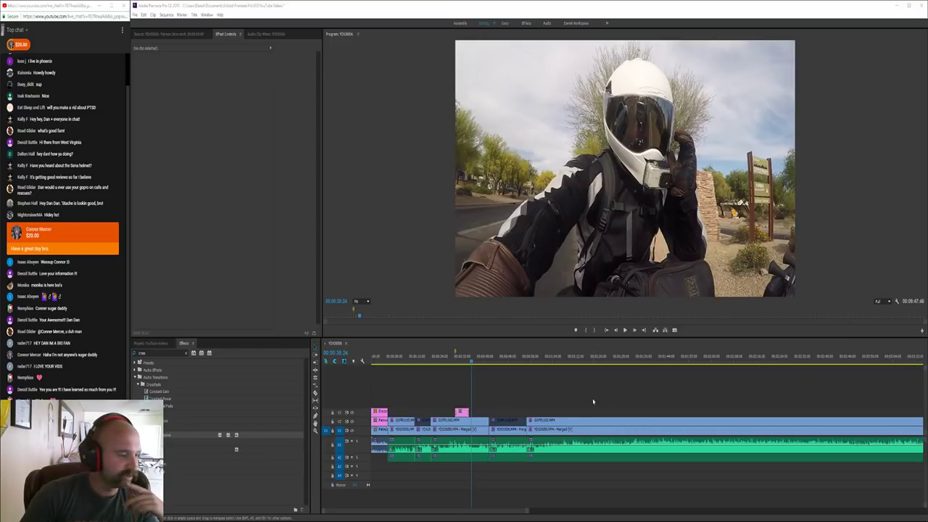
Return to Premiere Pro and continue playing the sequence to review the rider footage after the title
click(567, 390)
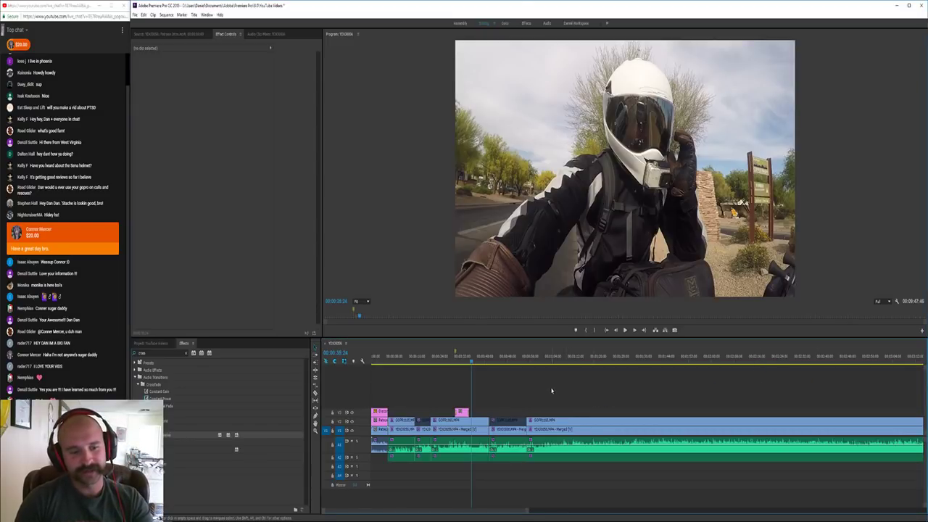
key(Left)
key(space)
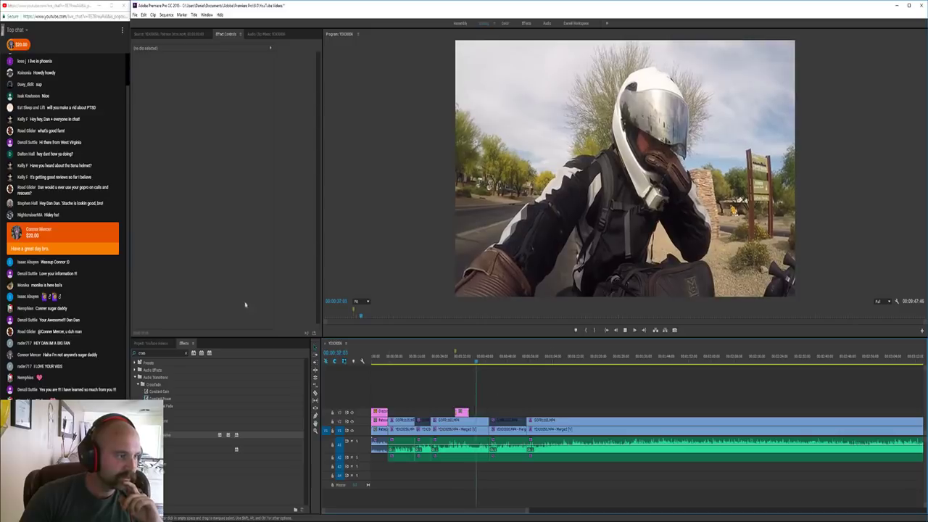
Make the sender of the $20.00 message and a second commenter moderators in the YouTube live chat, then return to the timeline
click(113, 232)
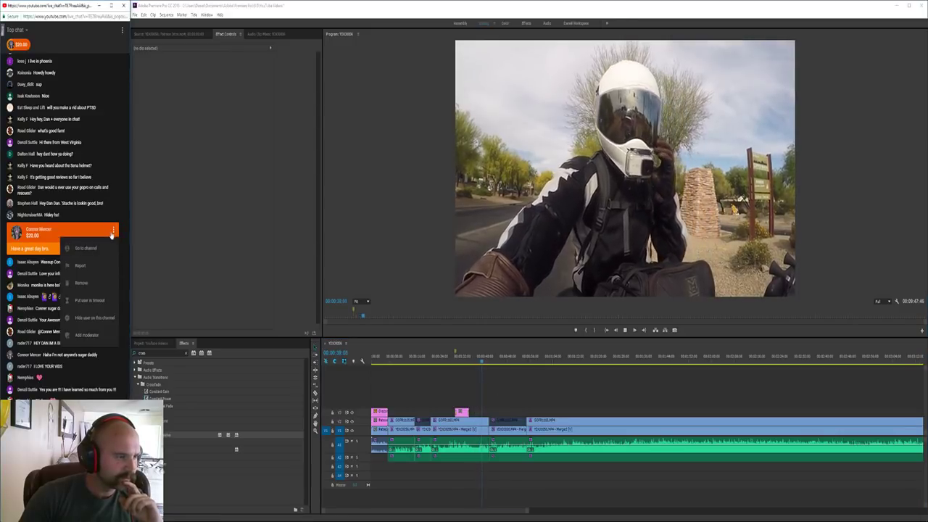
click(89, 336)
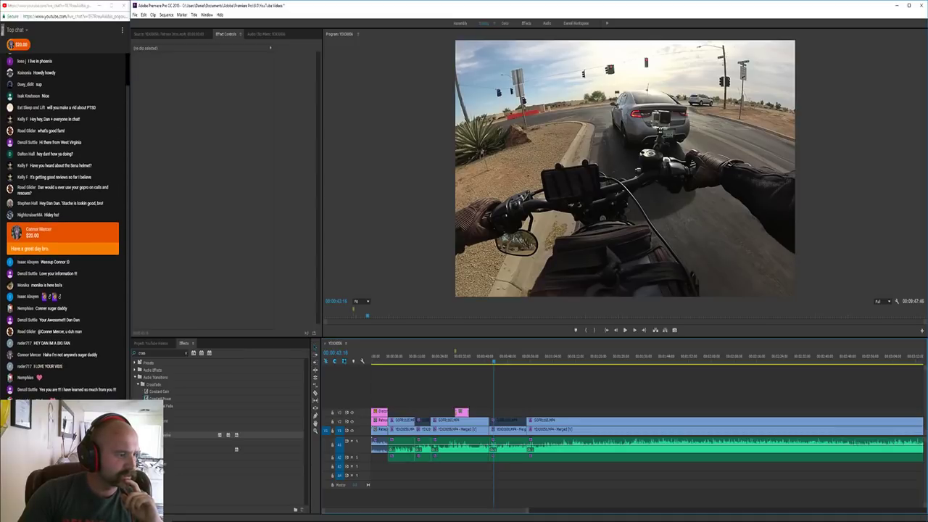
click(120, 287)
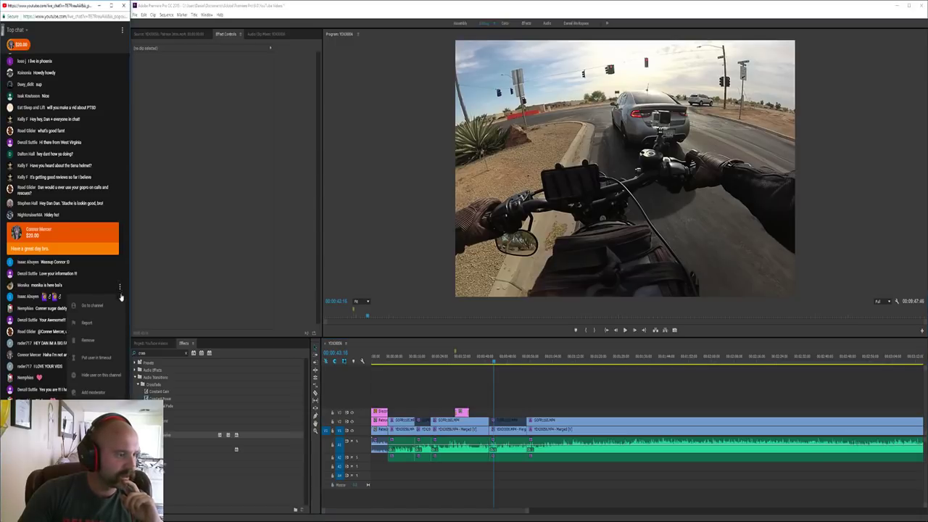
click(105, 392)
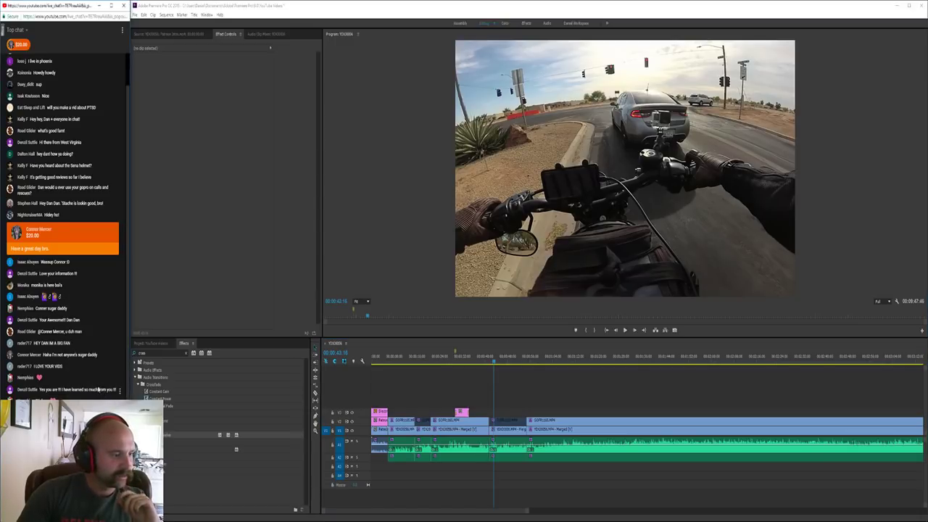
click(541, 403)
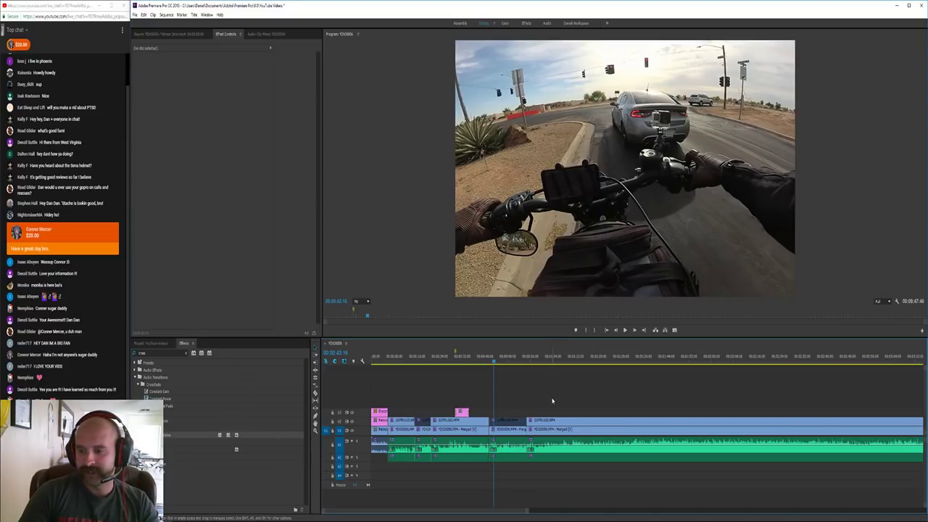
Play to about 48 seconds, cut all tracks there, and enable the short V2 rider segment after the cut
key(space)
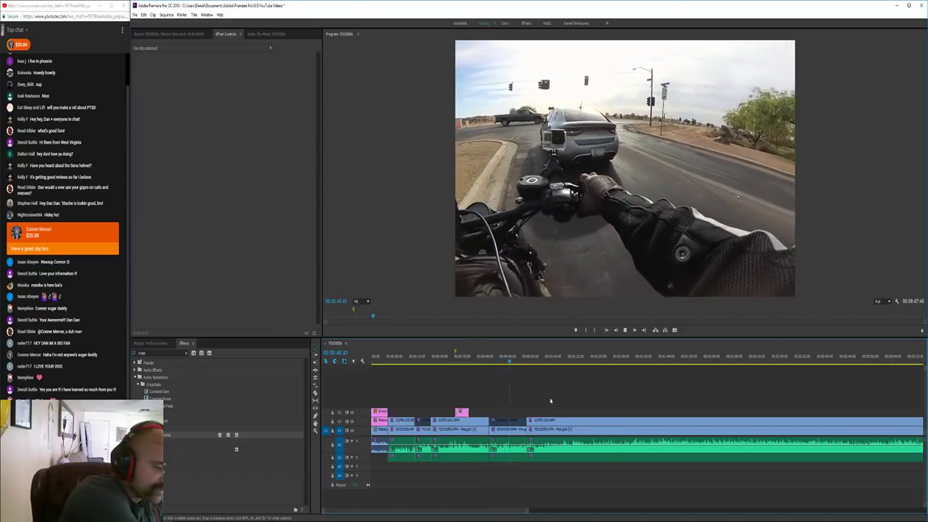
key(space)
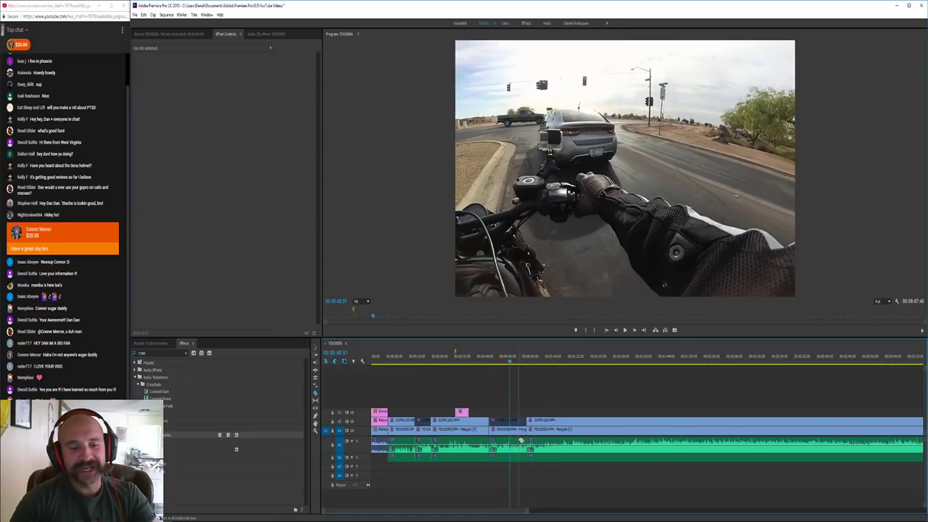
shift+click(511, 440)
key(v)
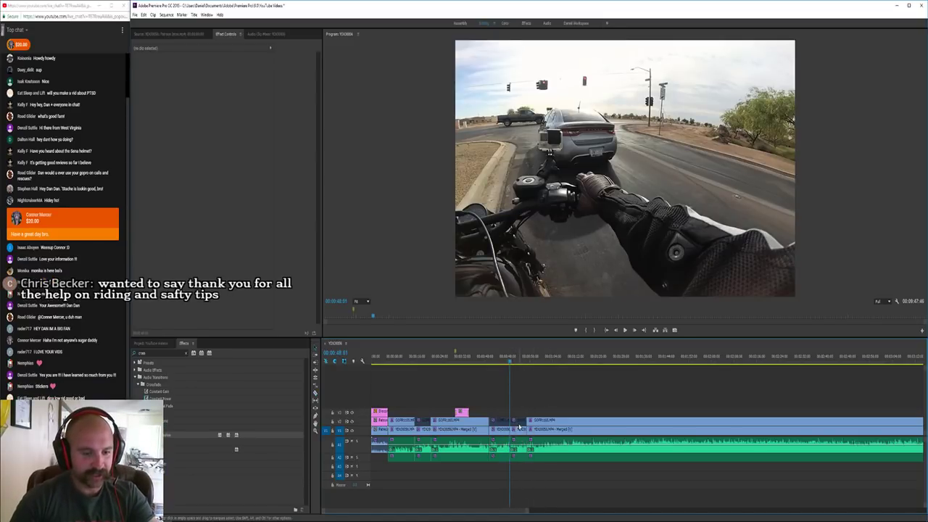
right_click(519, 428)
click(540, 204)
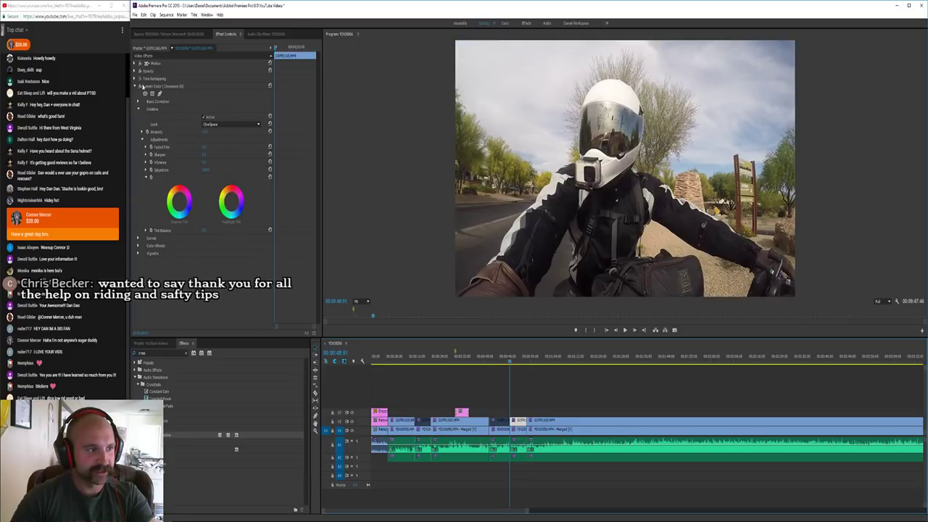
Collapse the segment's Lumetri Color settings and disable the long V2 clip that follows it
click(135, 87)
click(549, 422)
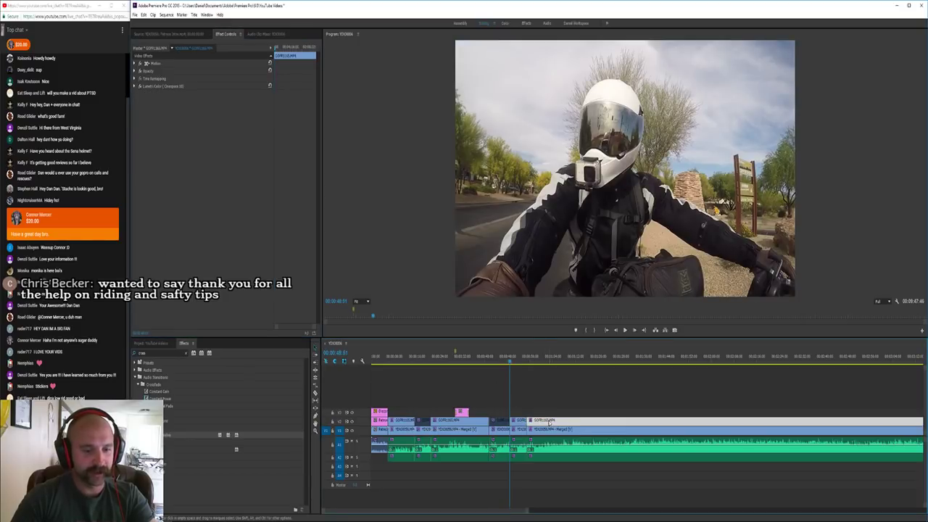
right_click(549, 422)
click(569, 200)
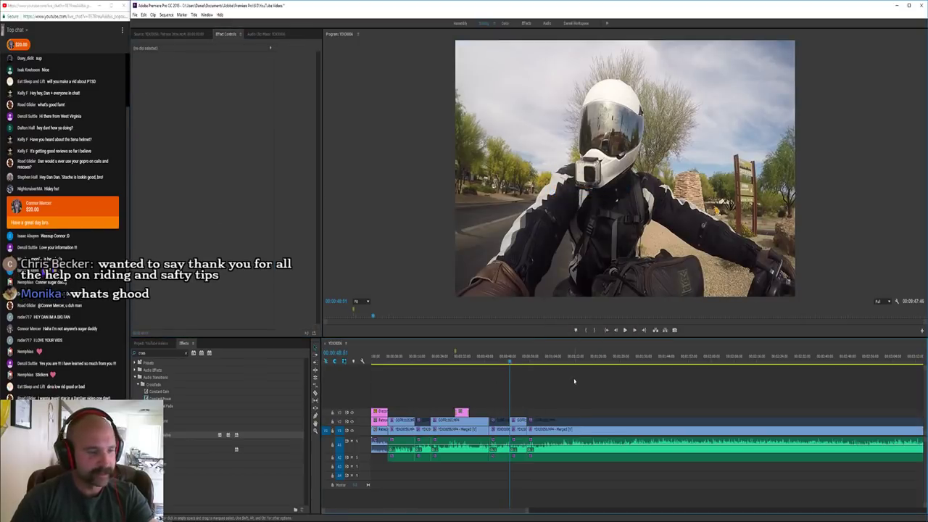
Play a moment of the enabled rider segment, open the options of a live chat message, and return to the timeline
key(space)
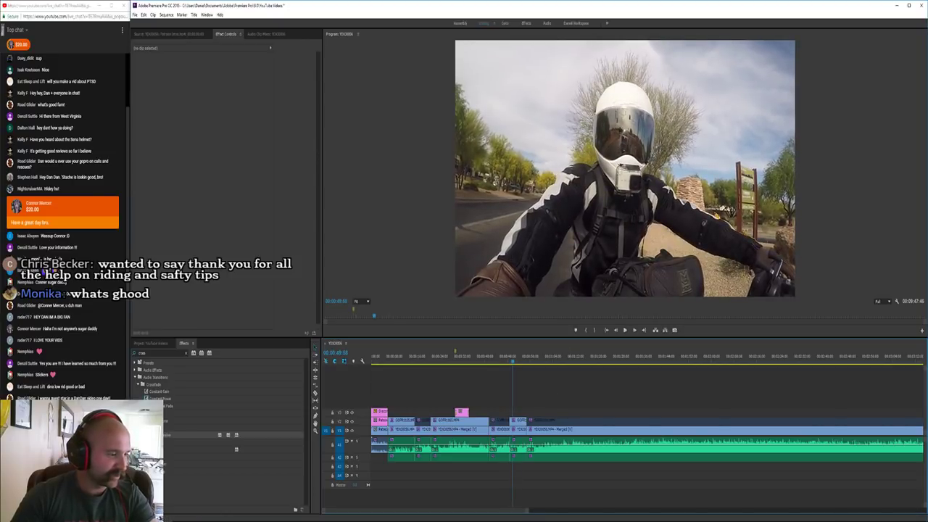
click(120, 363)
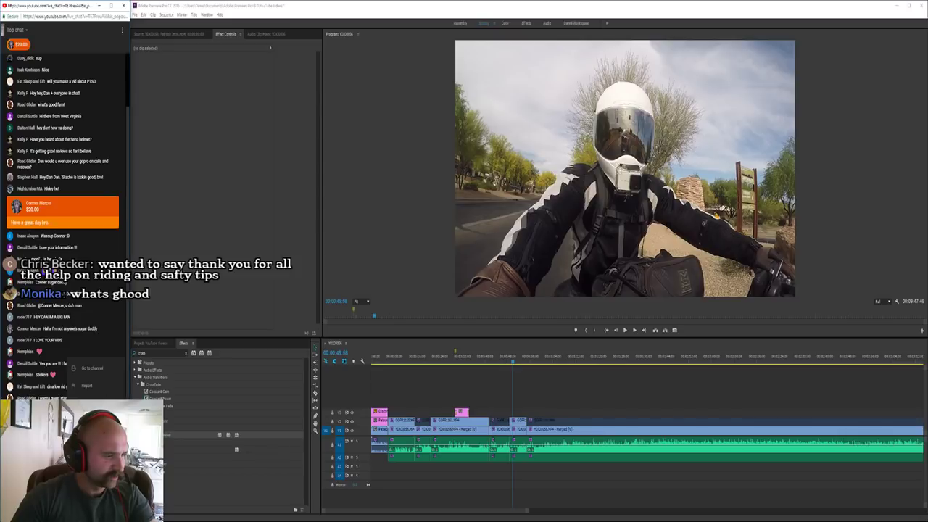
click(566, 397)
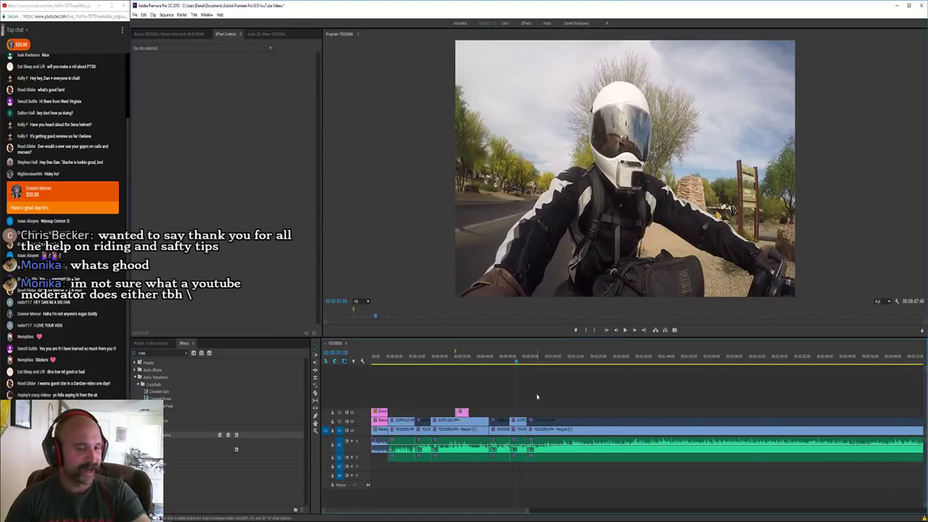
Continue playing the sequence and cut all tracks at about 1:03, as the motorcycle crosses the intersection
key(space)
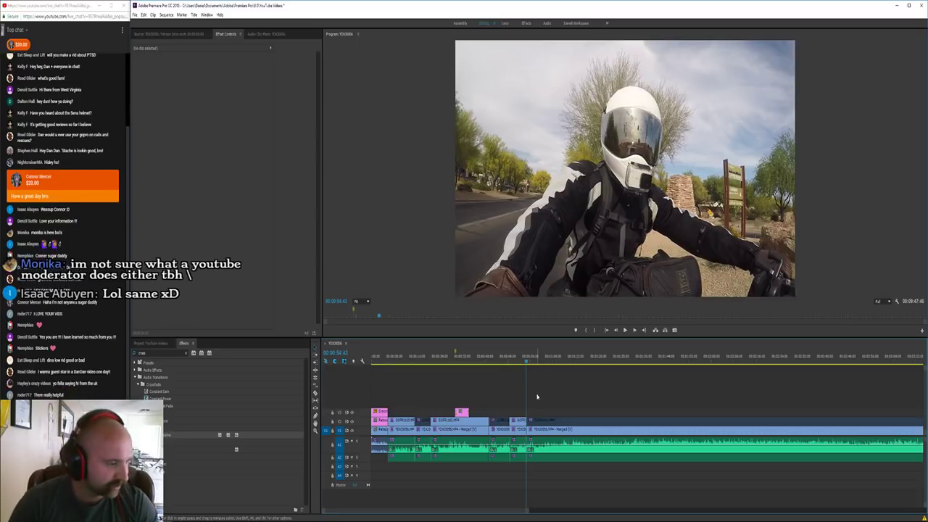
key(space)
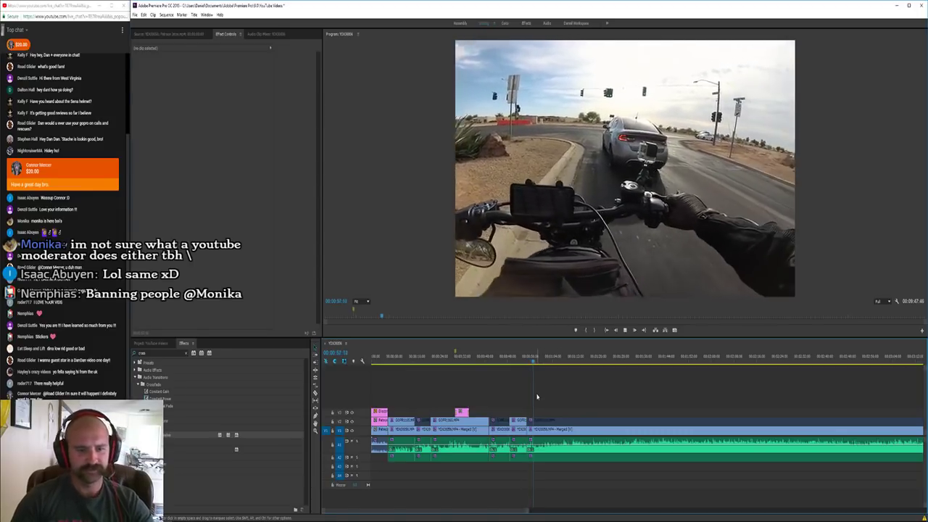
key(=)
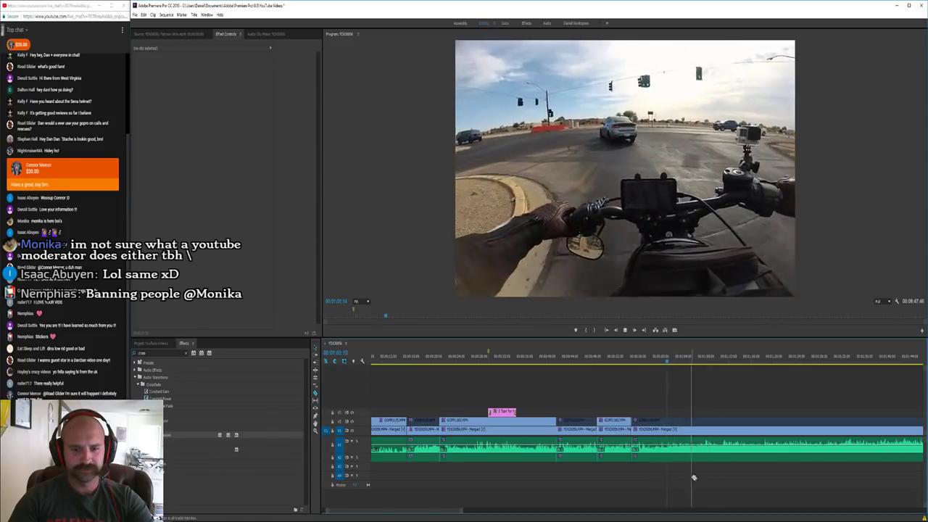
shift+click(678, 443)
key(v)
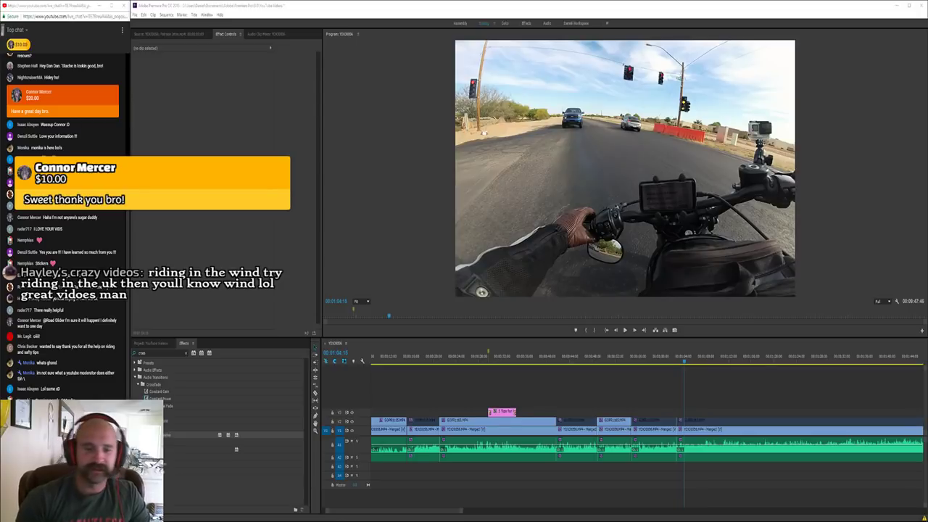
Replay from about 1:00 across the new cut and enable the V2 rider clip after it
click(772, 390)
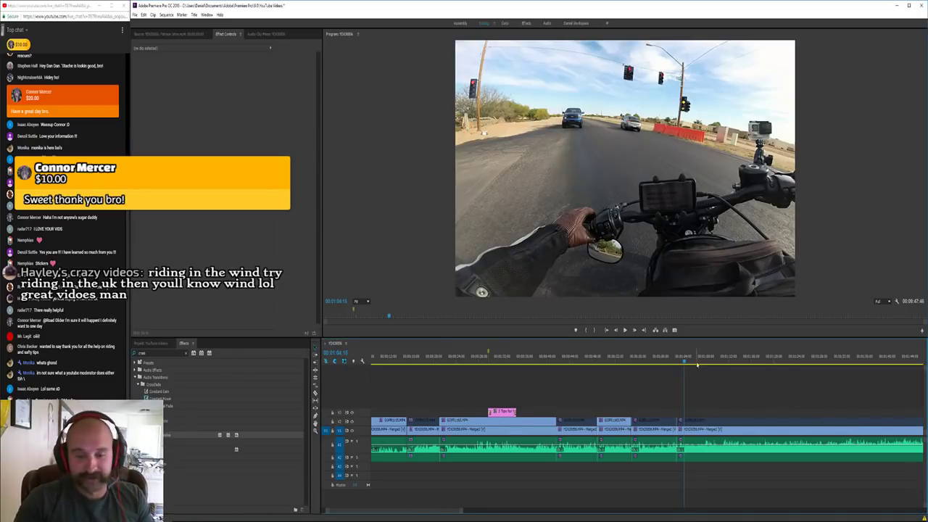
drag(683, 360, 673, 361)
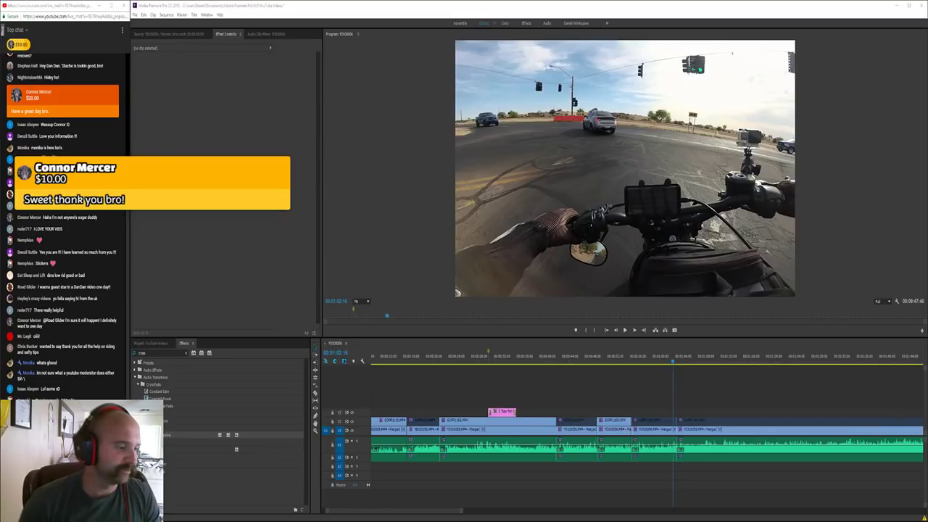
click(671, 371)
click(661, 362)
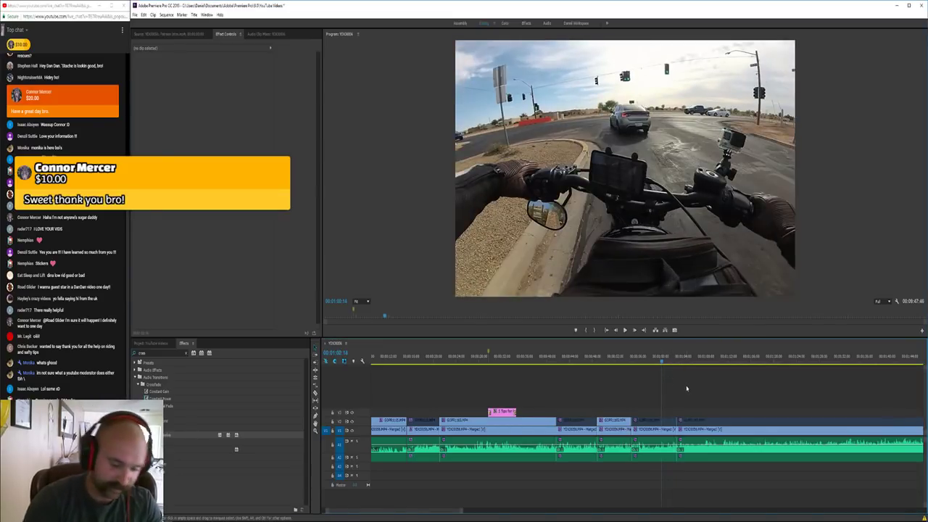
key(minus)
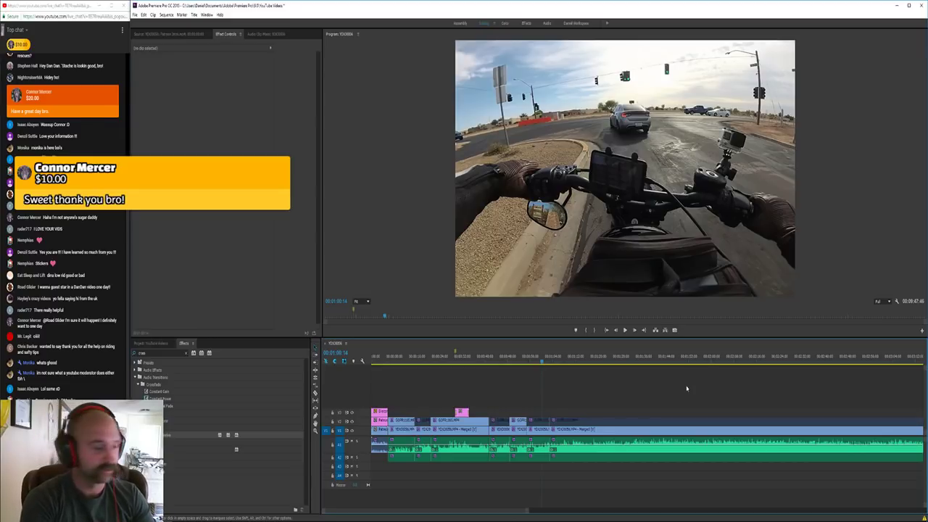
key(space)
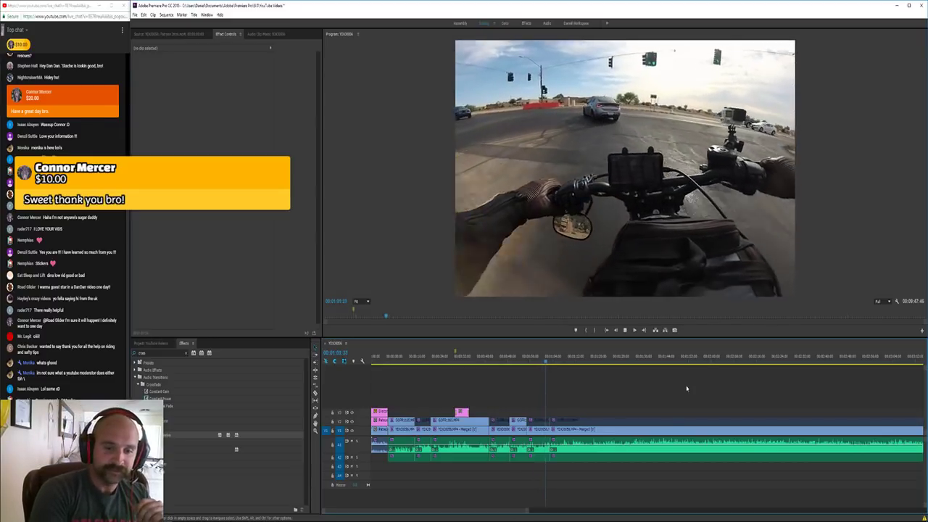
right_click(629, 421)
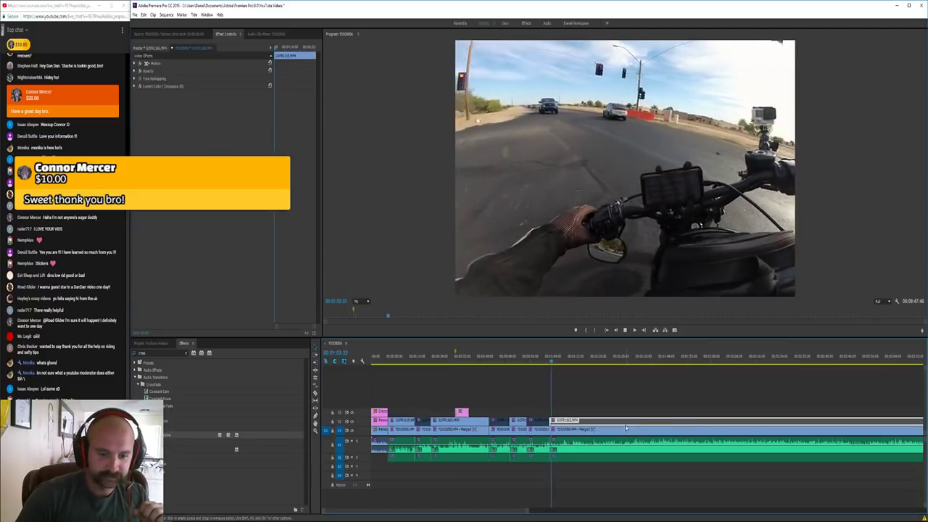
click(665, 199)
click(598, 390)
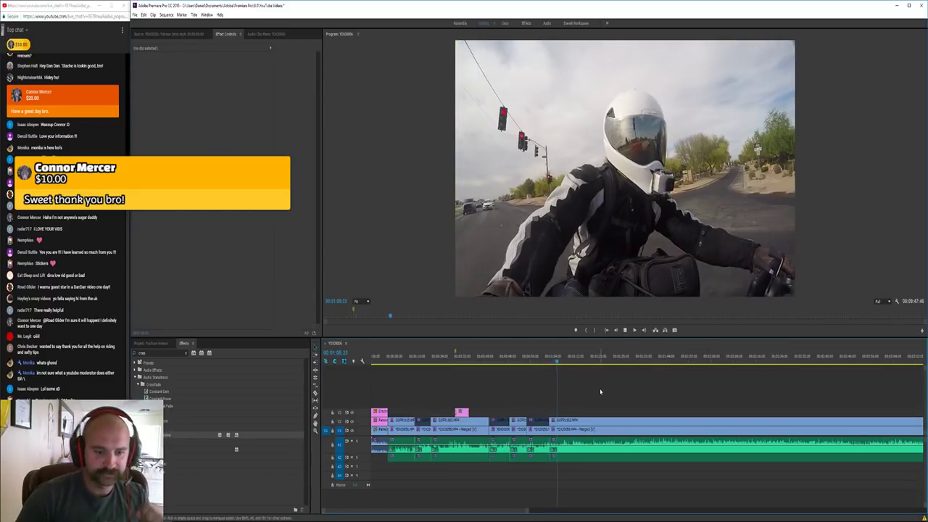
Try cutting all tracks at about 1:10 and disabling the V2 clip after the cut, and undo both edits
key(=)
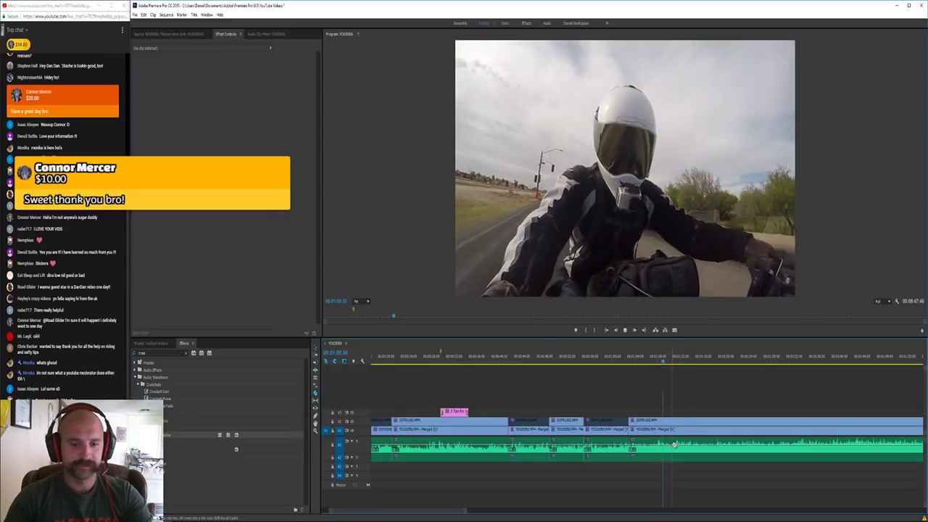
right_click(698, 421)
key(Escape)
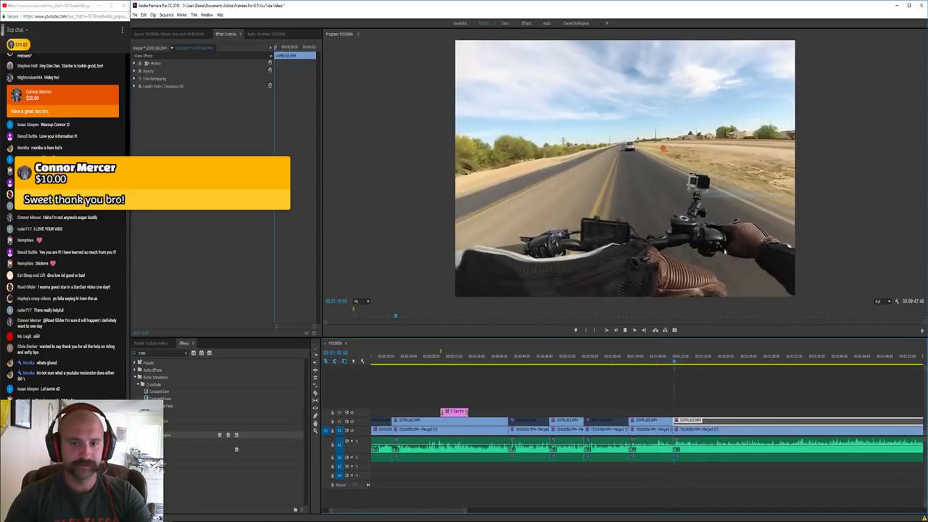
click(733, 394)
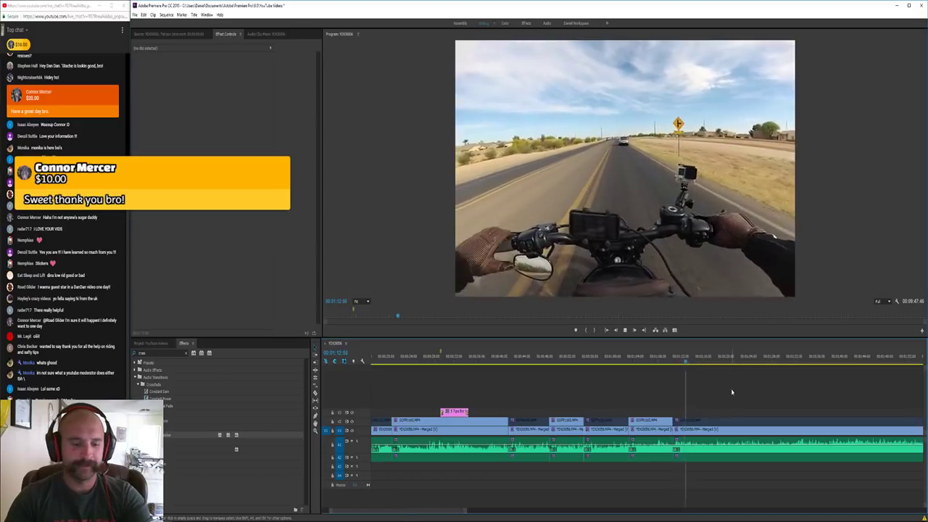
key(equal)
key(equal)
key(space)
key(ctrl+z)
key(ctrl+z)
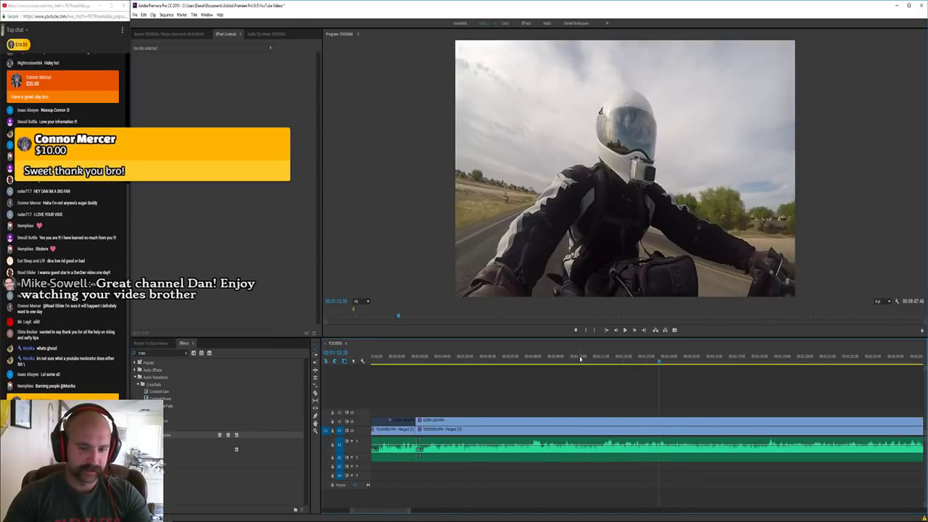
Replay the rider footage, cut all tracks around a short section starting at about 1:10, and ripple delete that section
drag(581, 358, 563, 359)
key(space)
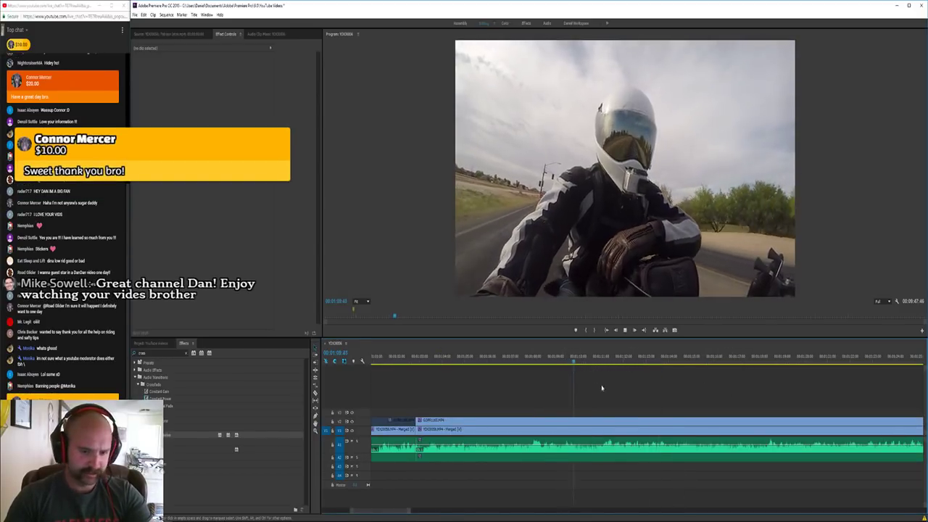
key(space)
key(c)
shift+click(580, 449)
shift+click(600, 453)
key(v)
drag(594, 403, 582, 466)
key(shift+Delete)
key(minus)
key(minus)
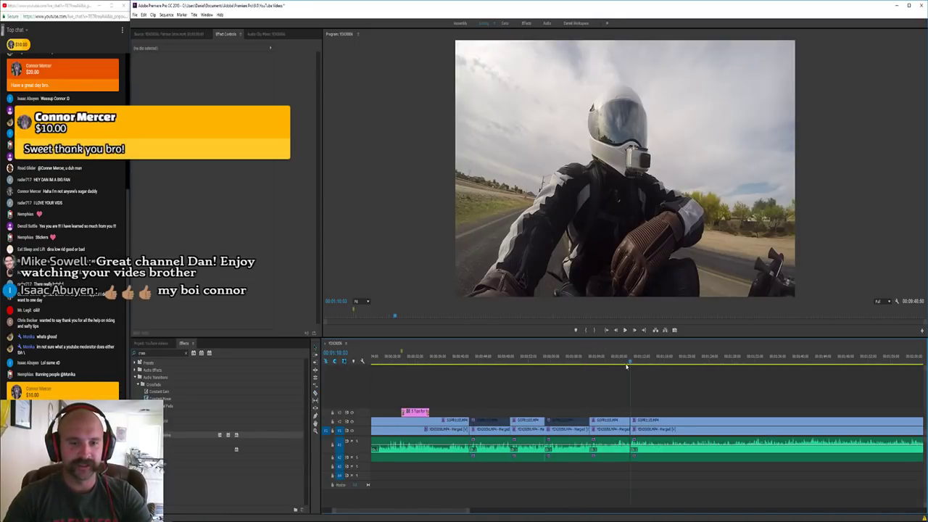
Disable the V2 clip after the cut at about 1:10 and play across the edit to check the camera switch
right_click(644, 423)
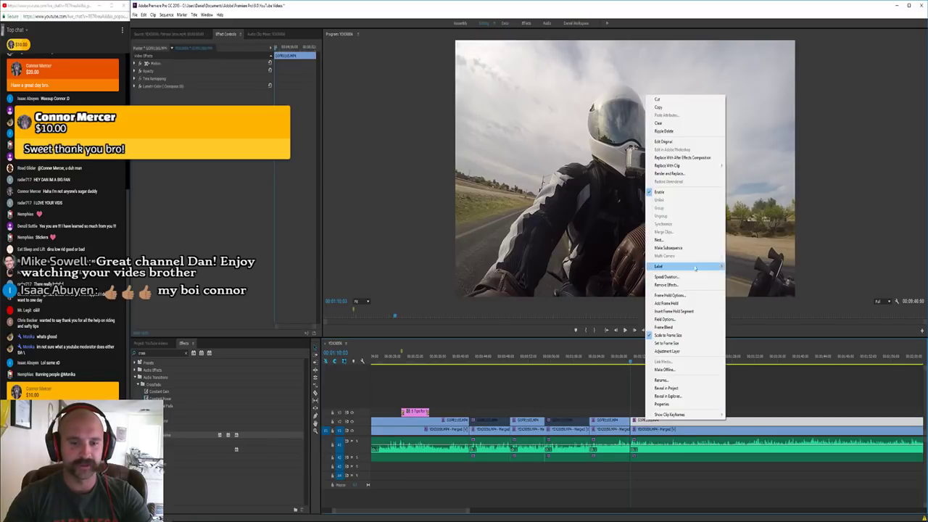
click(685, 193)
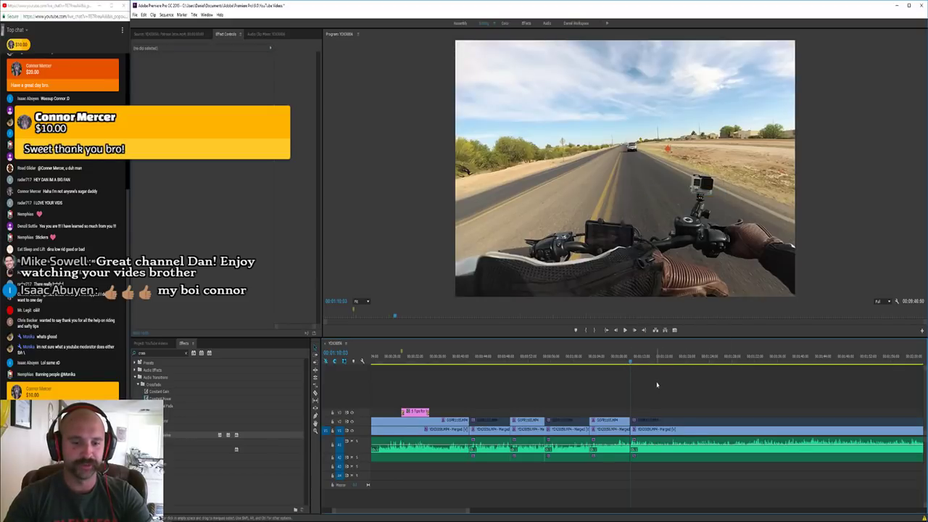
key(space)
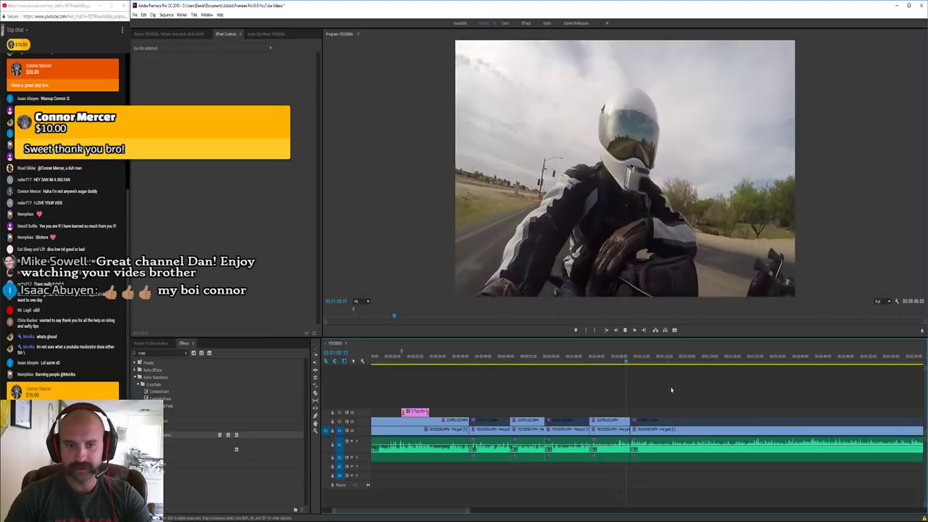
key(space)
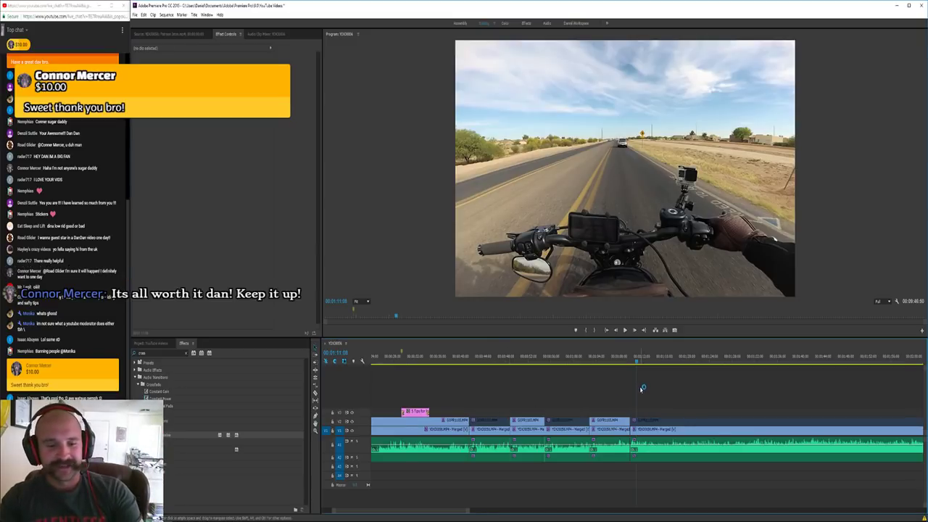
scroll(649, 388, up, 1)
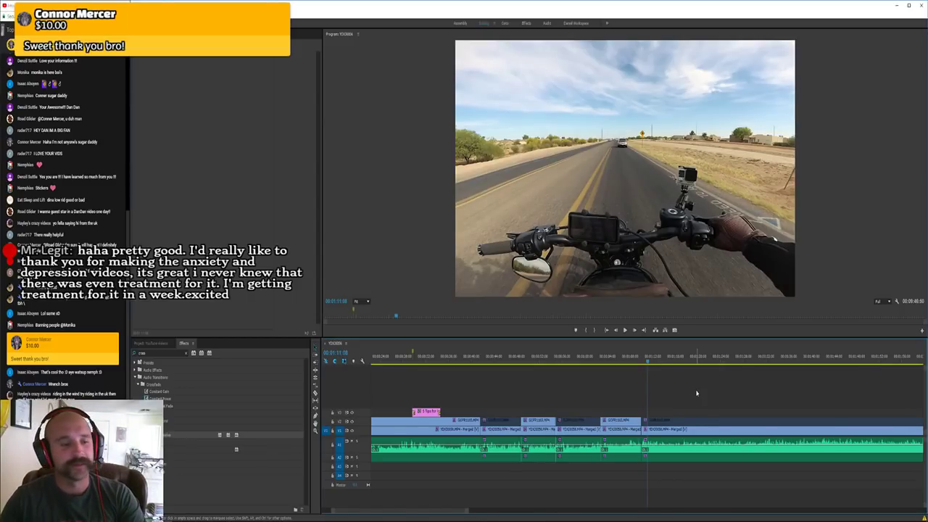
Open the selfie-style MP4 clip from the project in the Source Monitor and play it from the start and further in
click(151, 343)
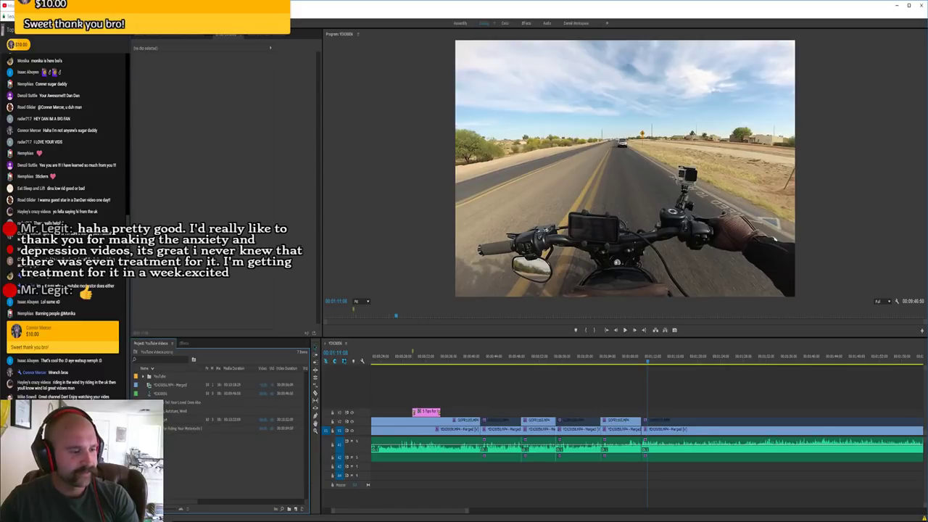
double_click(174, 411)
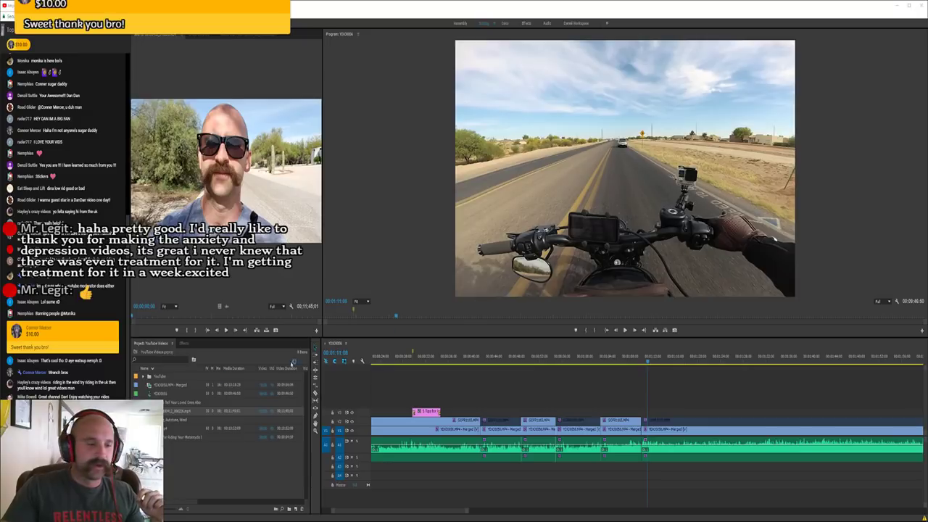
click(226, 330)
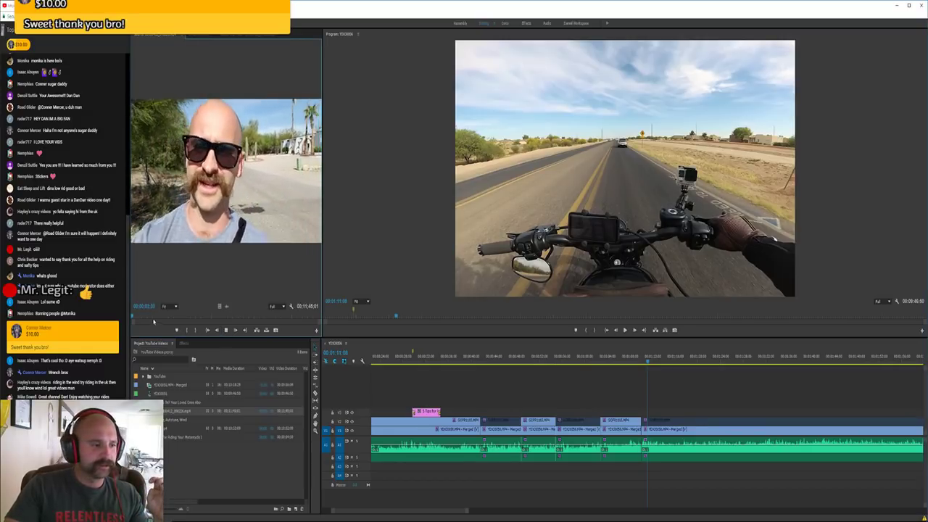
click(169, 316)
click(226, 331)
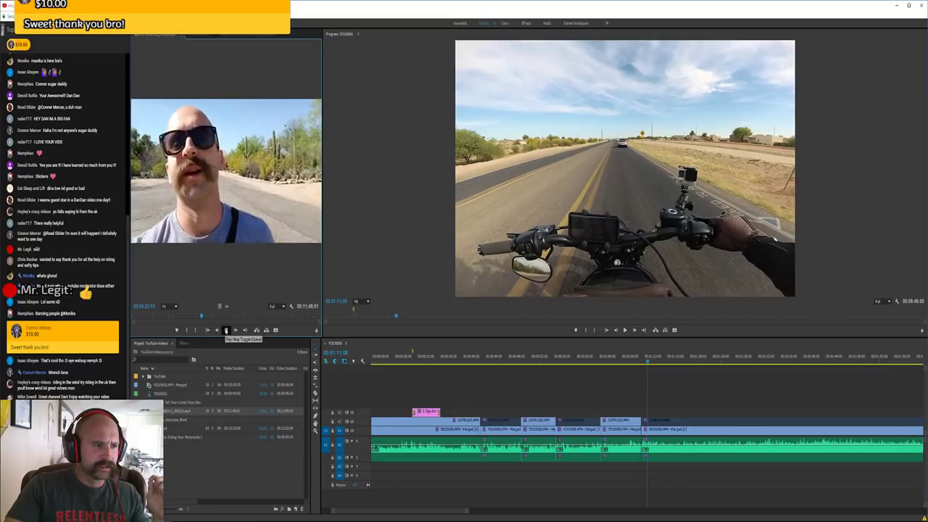
Preview more of the selfie-style MP4 clip in the Source Monitor and delete that clip from the project
click(226, 330)
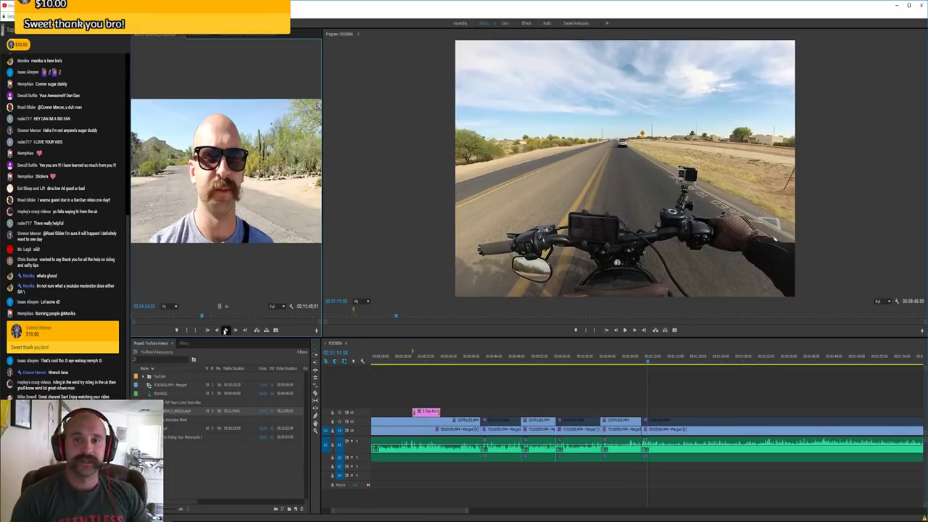
key(ctrl+s)
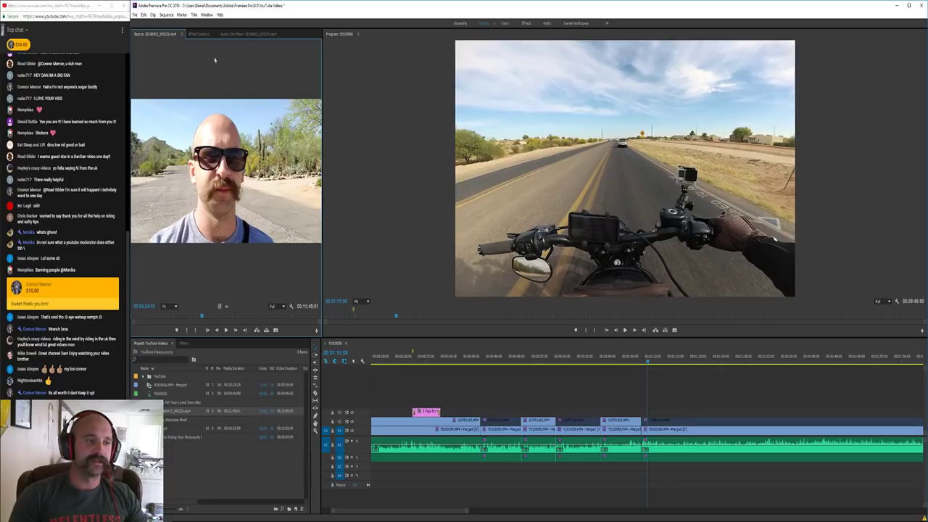
click(225, 329)
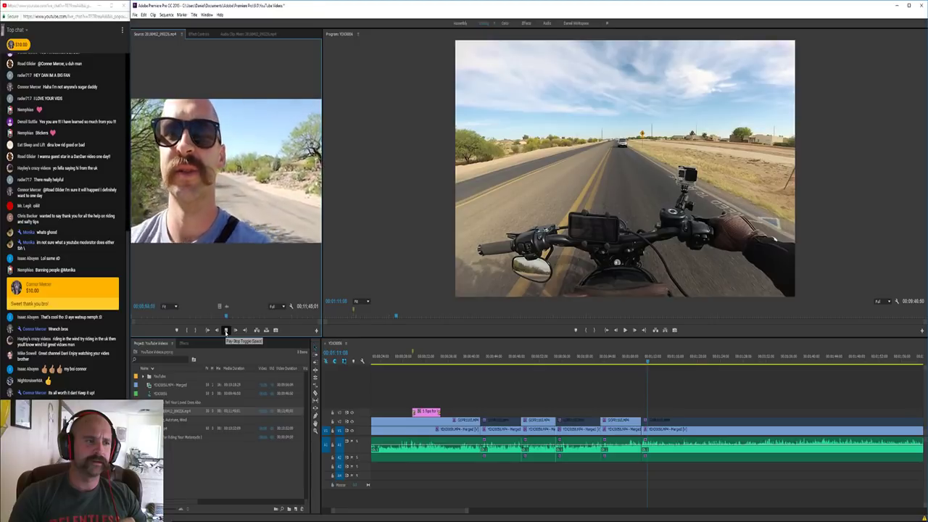
click(225, 329)
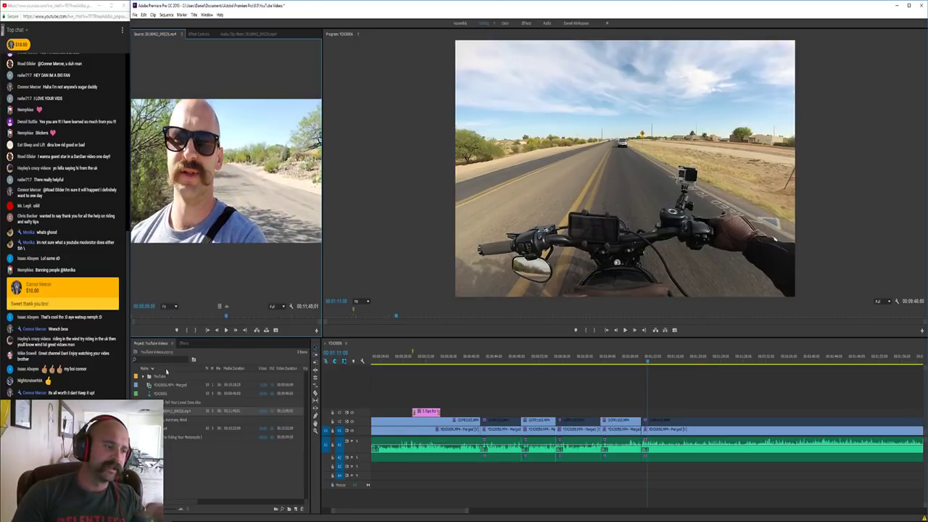
key(Delete)
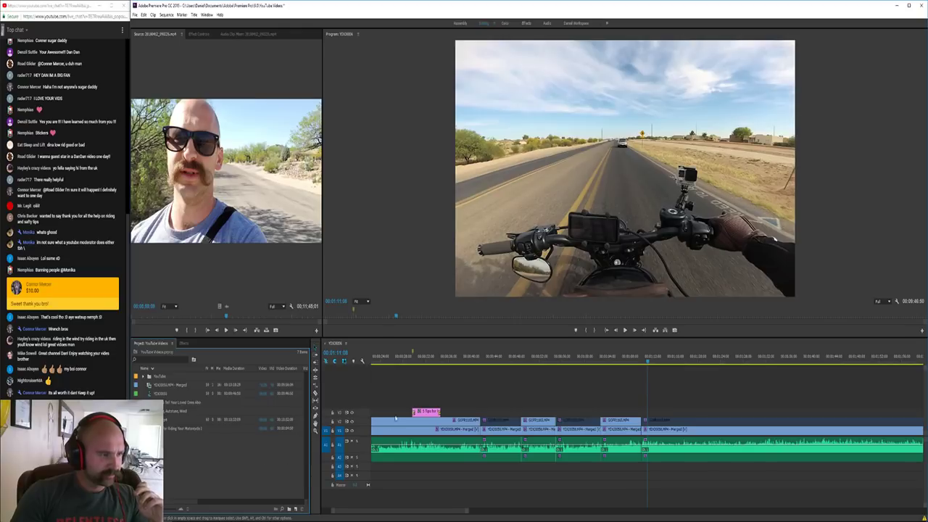
Play the sequence from about 1:07 across the camera switch at about 1:10
click(541, 394)
click(630, 359)
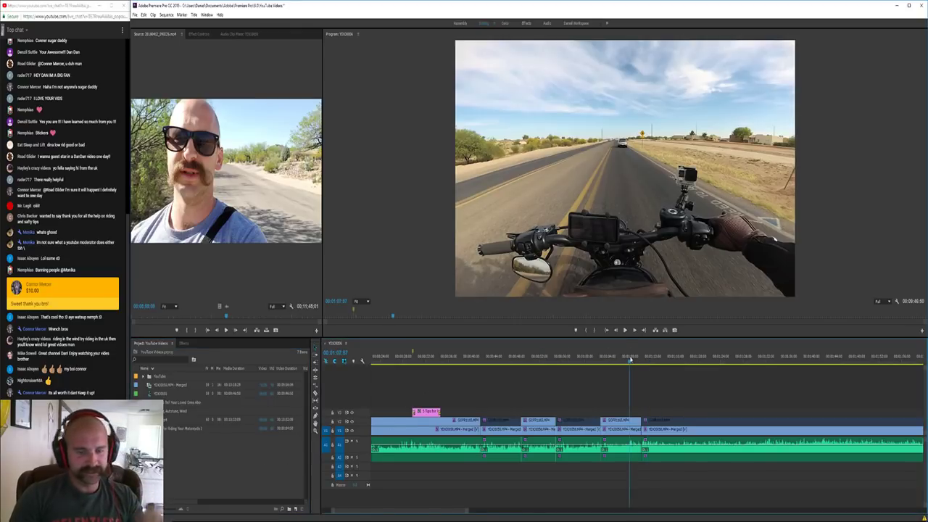
key(minus)
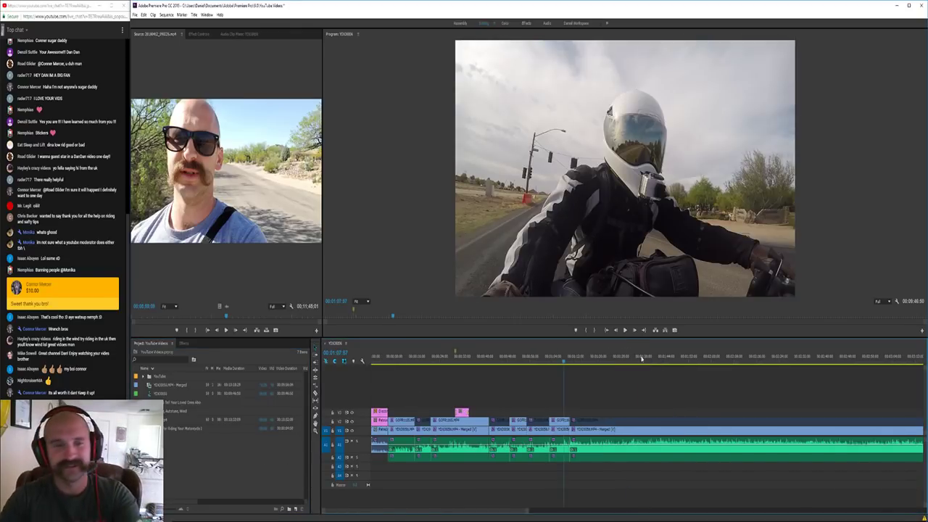
key(equal)
key(minus)
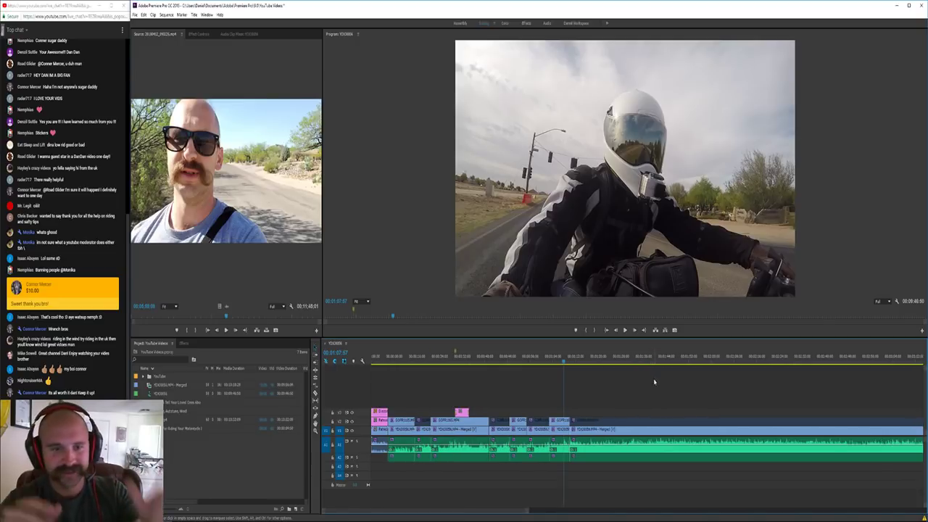
key(space)
key(space)
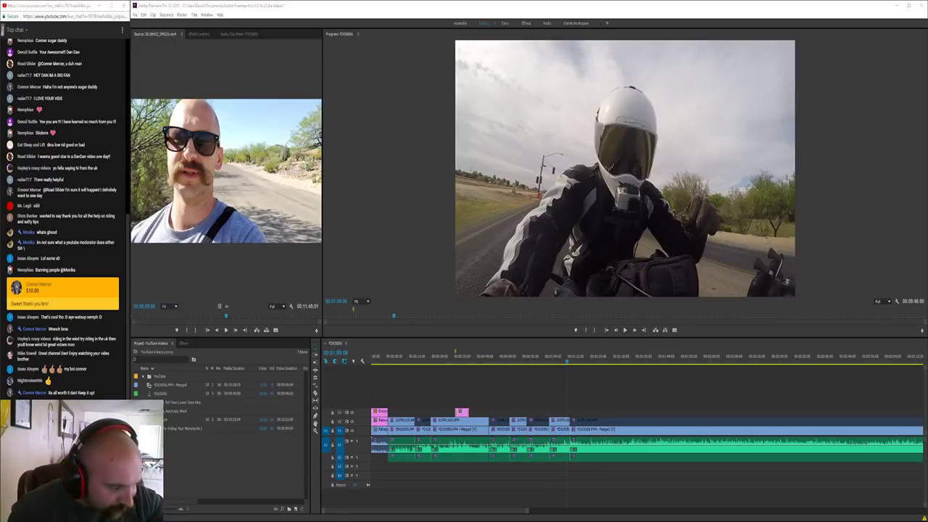
click(611, 395)
key(space)
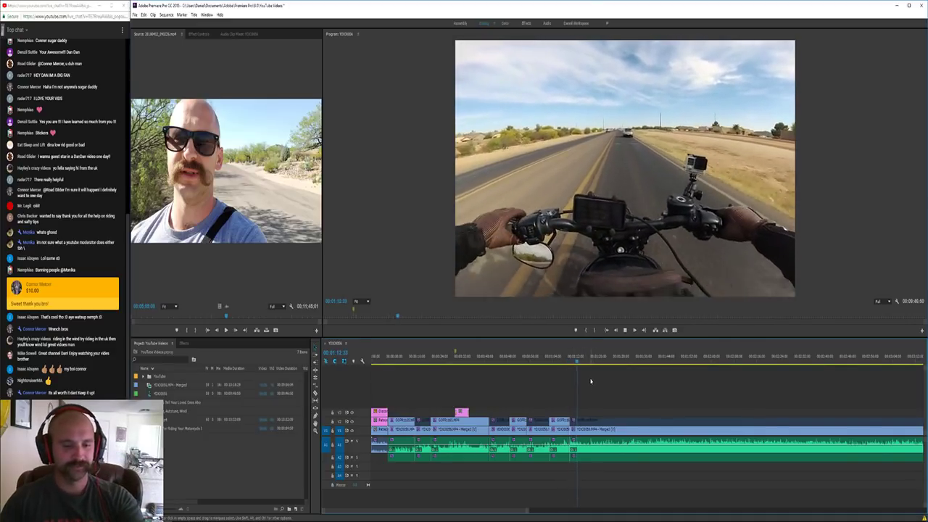
Replay the rider footage before the camera switch and add a sequence marker at about 1:10
click(560, 362)
drag(561, 363, 556, 363)
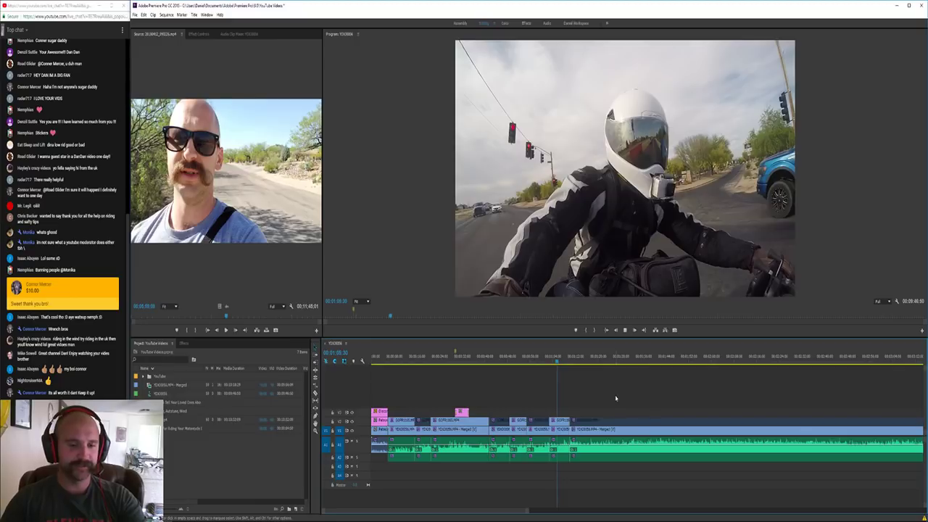
click(540, 361)
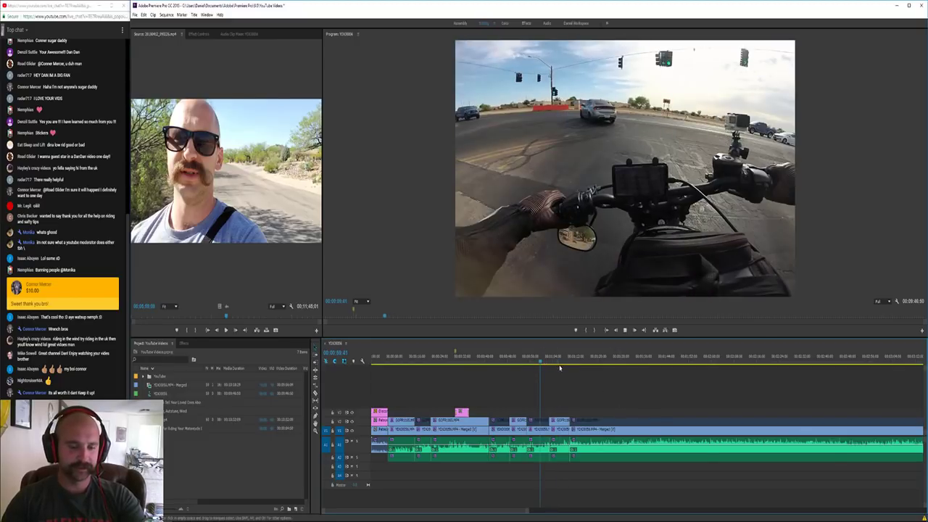
click(563, 361)
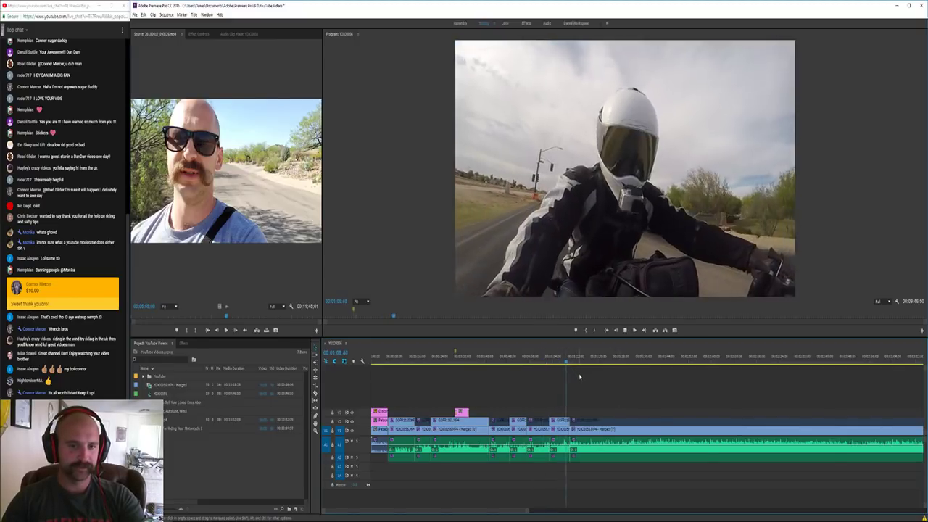
key(space)
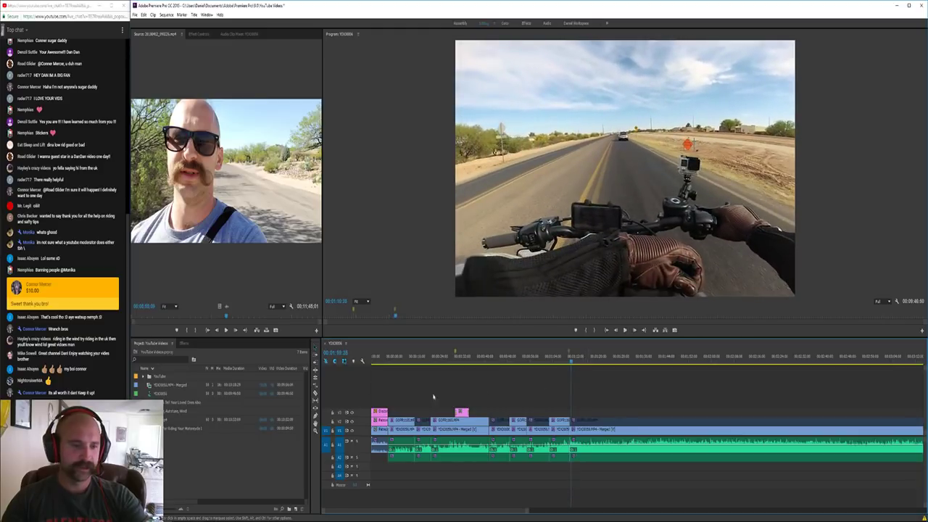
Duplicate the "5 Tips for Riding Your Motorcycle In the Wind" title in the project and rename the copy "1. Have a Good Helmet"
right_click(177, 427)
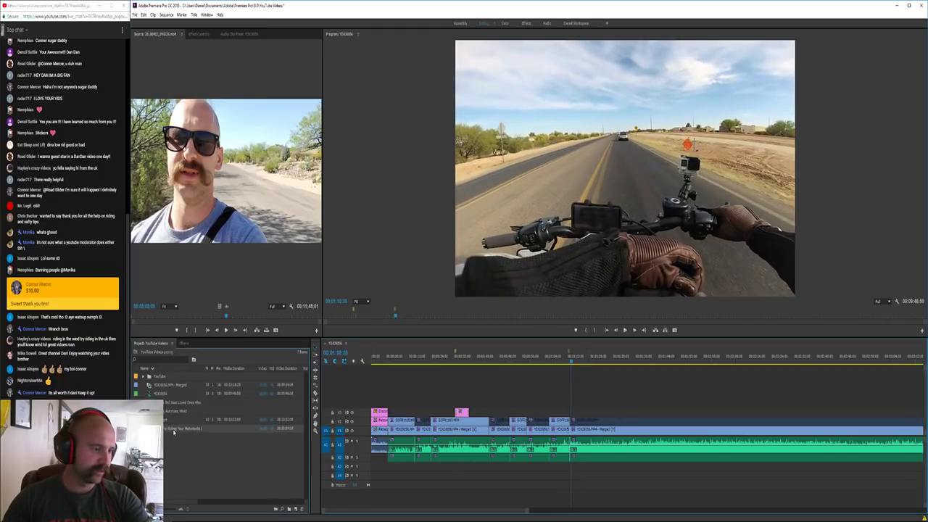
click(196, 149)
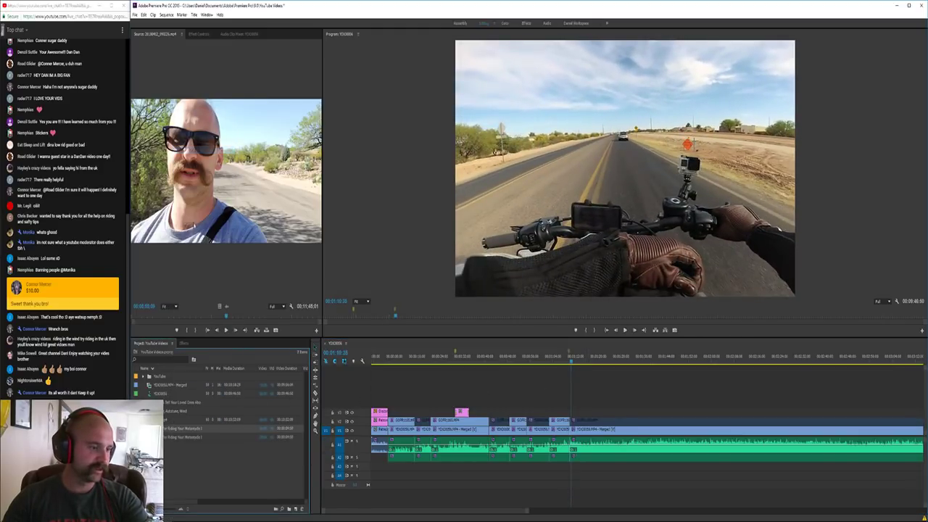
click(177, 439)
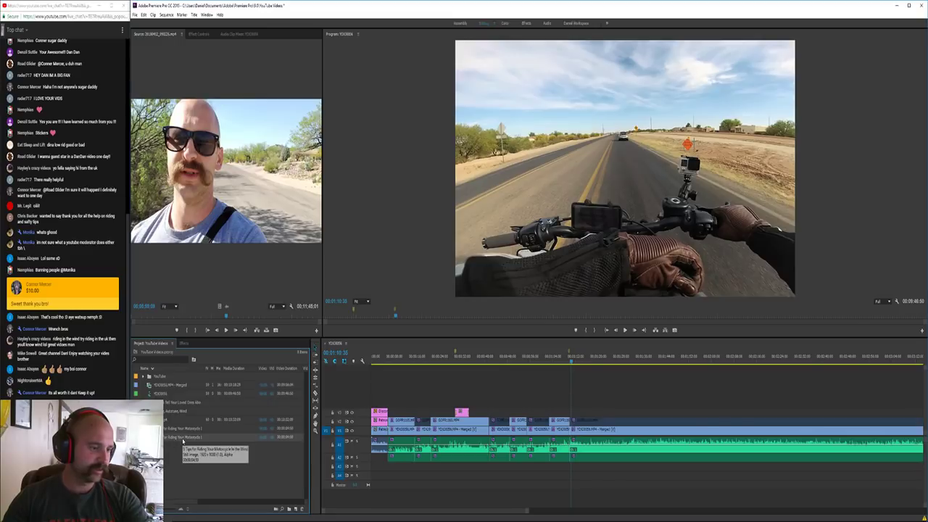
click(185, 430)
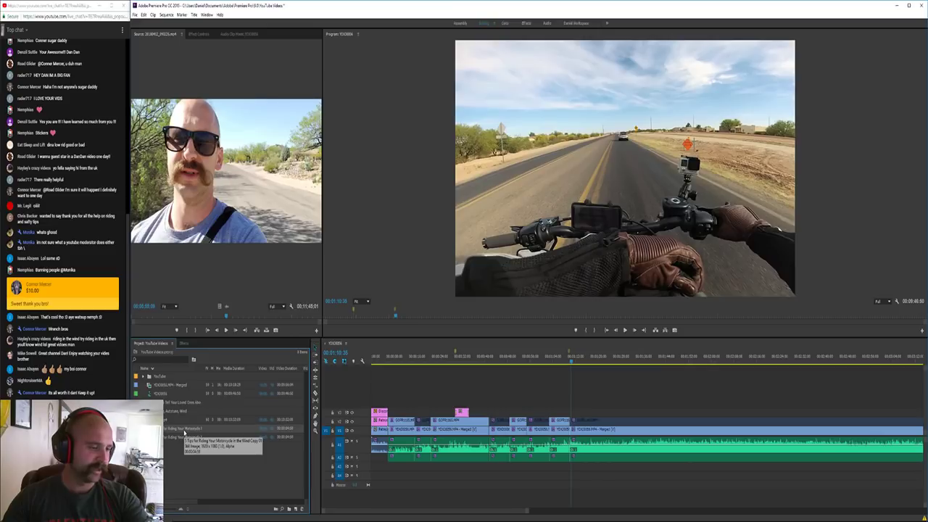
click(185, 429)
key(BackSpace)
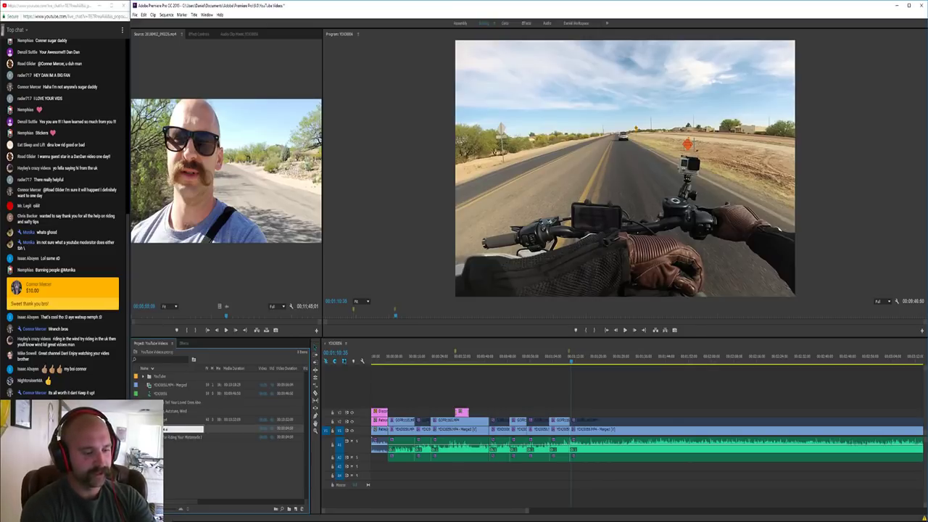
text(lmet)
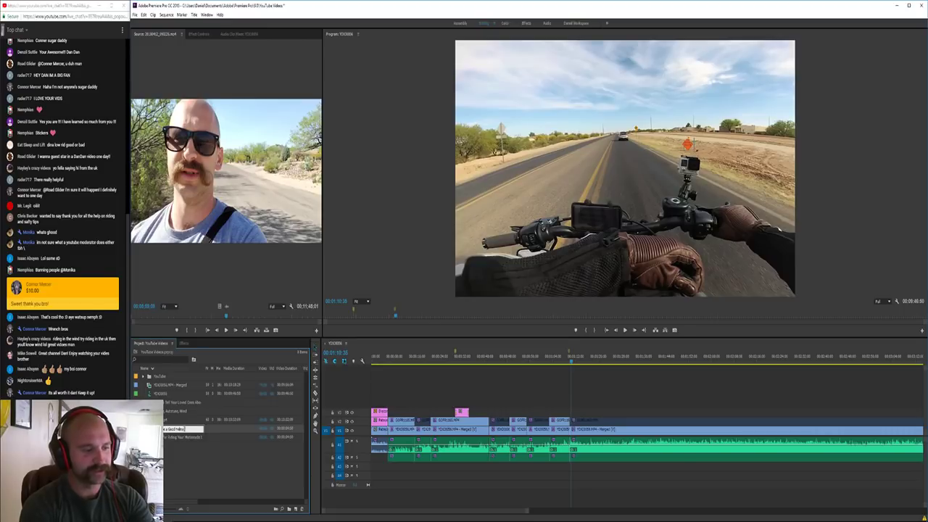
click(184, 450)
Place the duplicated title on V3 at about 1:10, change its text to "1. Have a Good Helmet", and move the text to the frame's upper left
drag(185, 428, 573, 414)
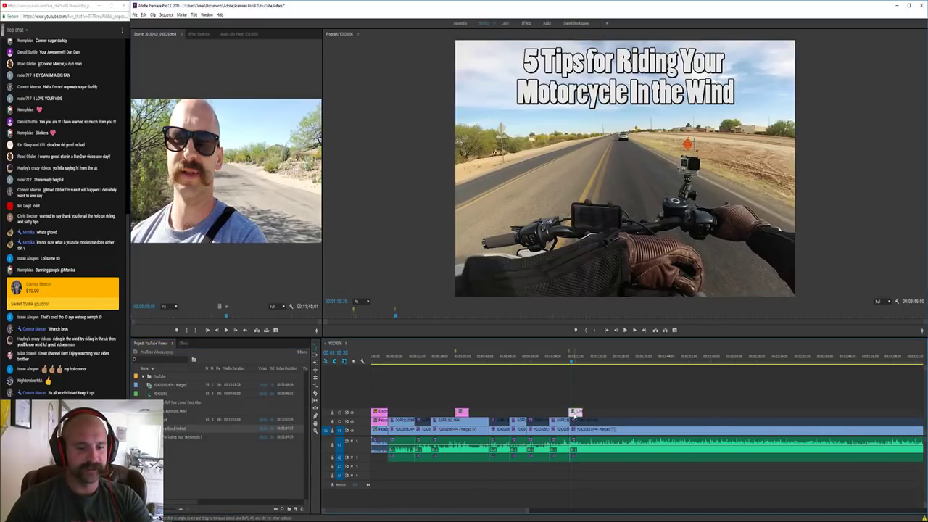
double_click(574, 414)
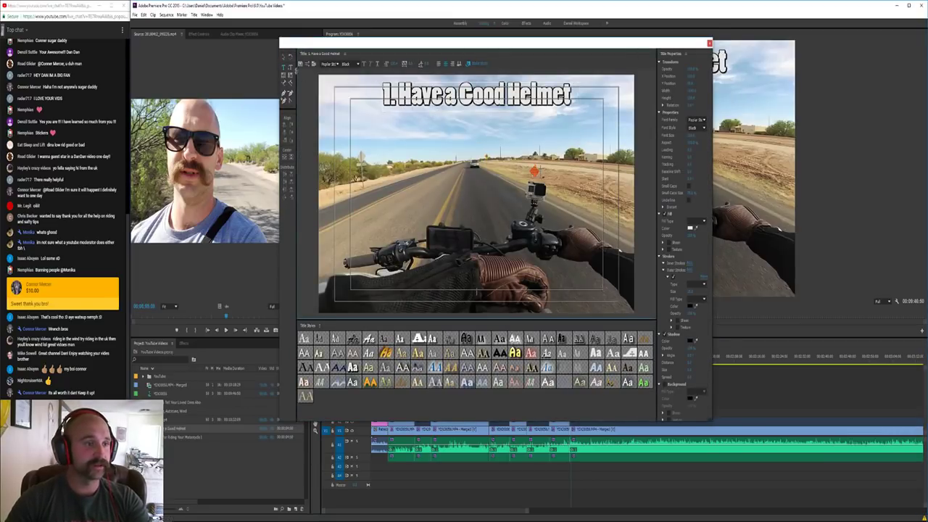
drag(516, 105, 467, 102)
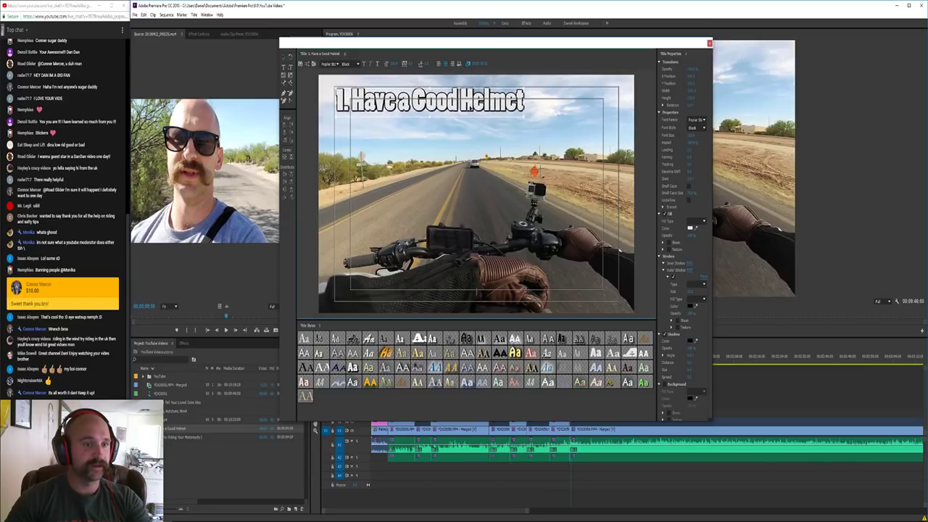
click(710, 43)
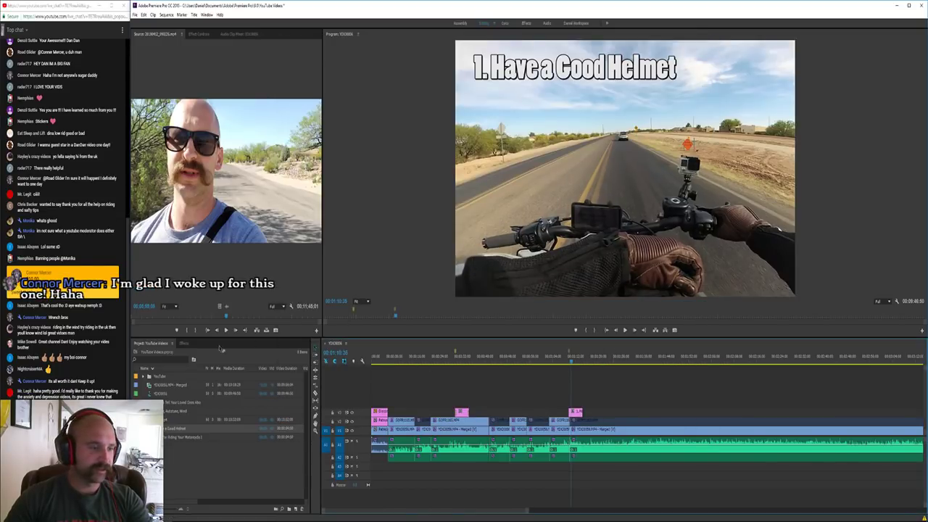
Apply a Cross Dissolve transition to both ends of the helmet title on V3
click(183, 343)
drag(158, 435, 574, 411)
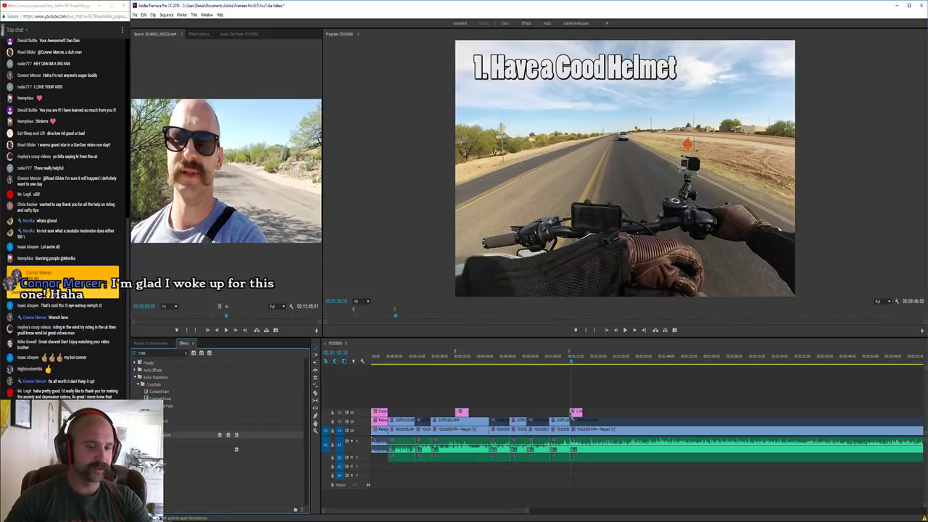
drag(187, 436, 453, 392)
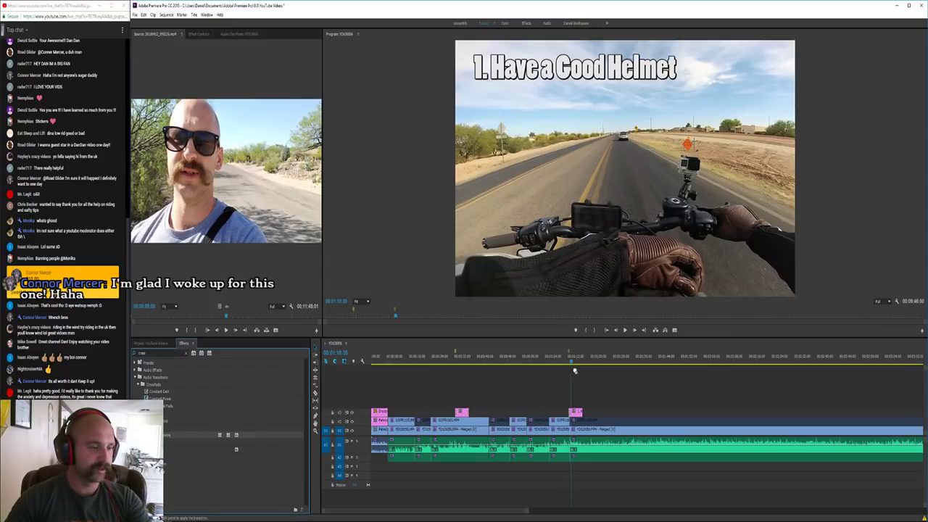
drag(582, 418, 582, 416)
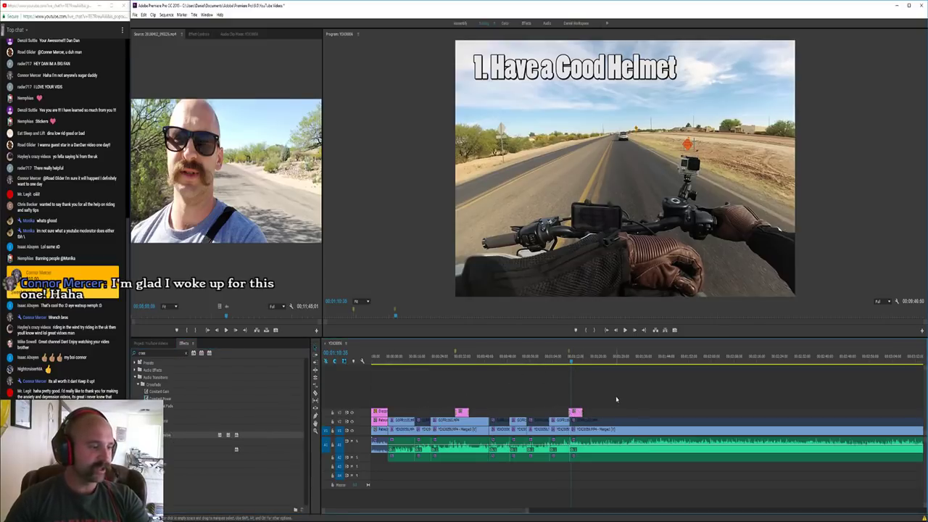
Play past the helmet title, cut all tracks at about 1:17, and enable the V2 clip after the cut
key(space)
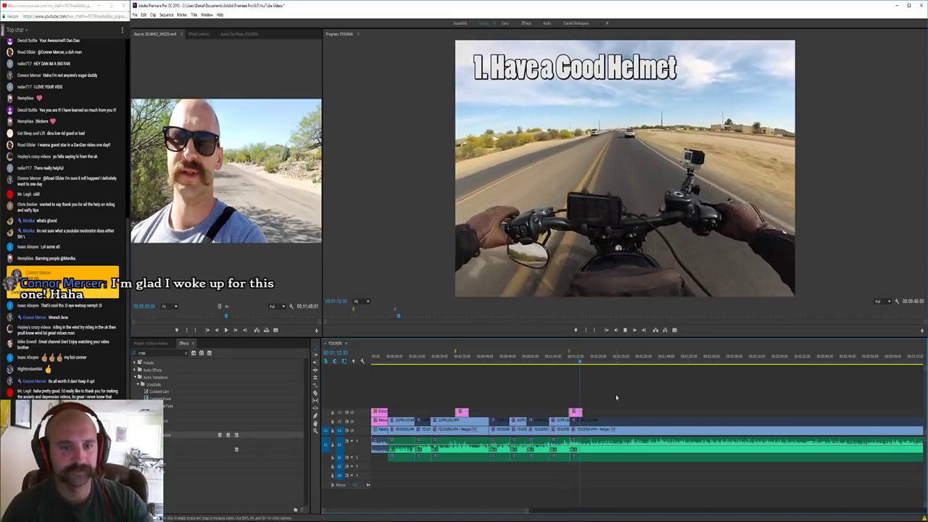
key(=)
key(=)
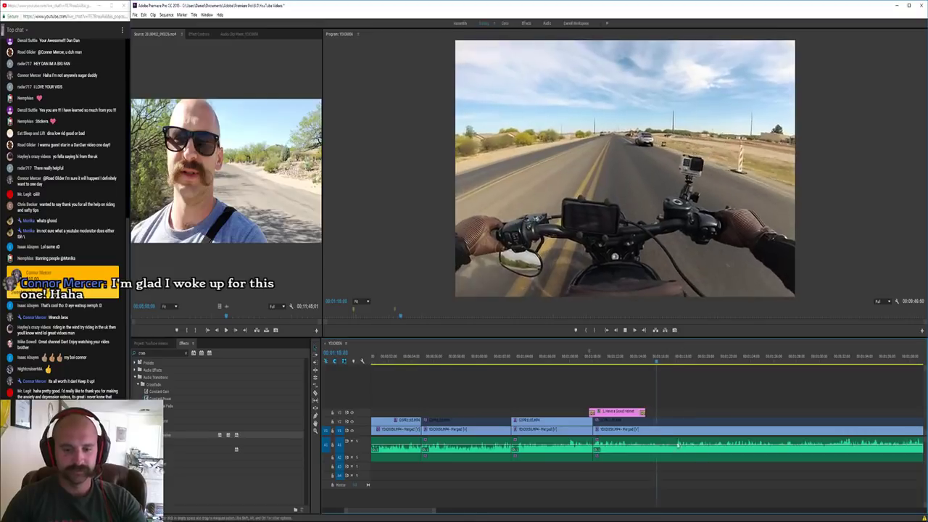
key(c)
shift+click(673, 439)
key(v)
right_click(701, 420)
click(742, 196)
click(727, 376)
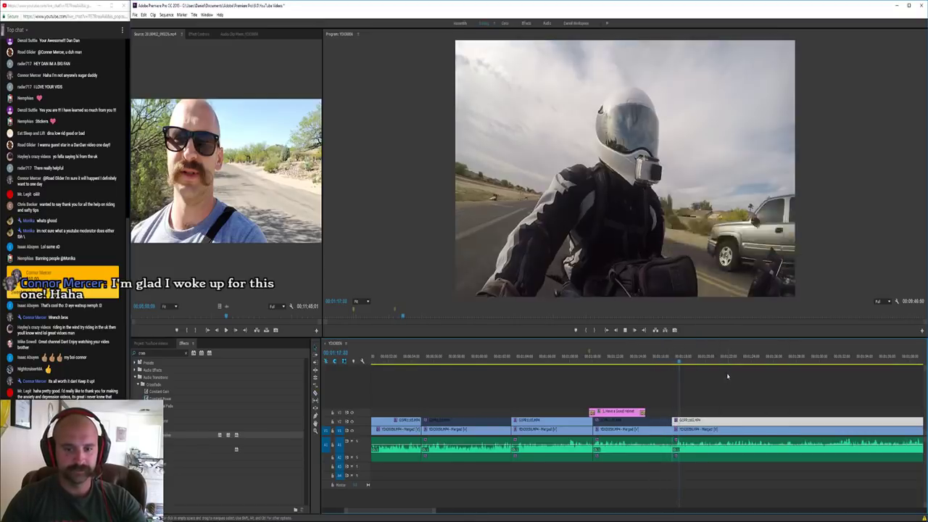
Play on from the 1:17 cut, cut all tracks at about 1:24, and disable the V2 clip after the cut
key(minus)
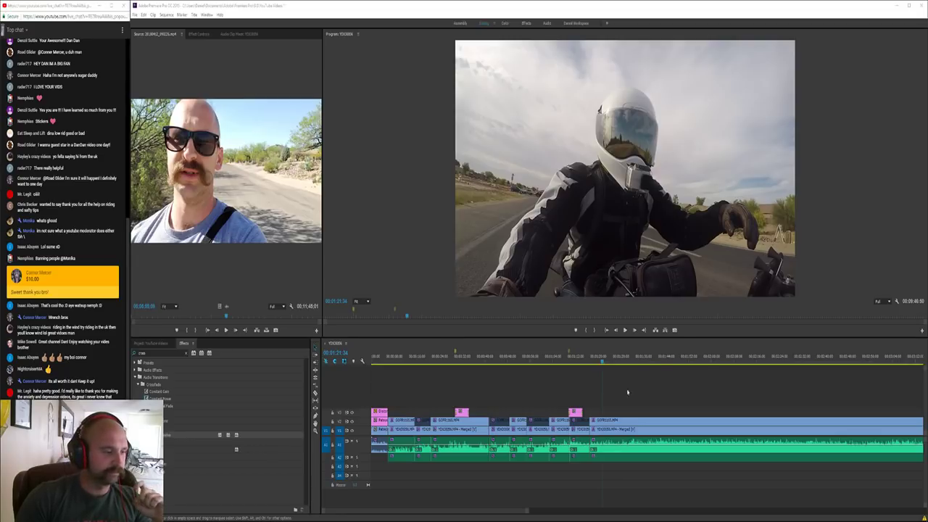
click(590, 362)
key(space)
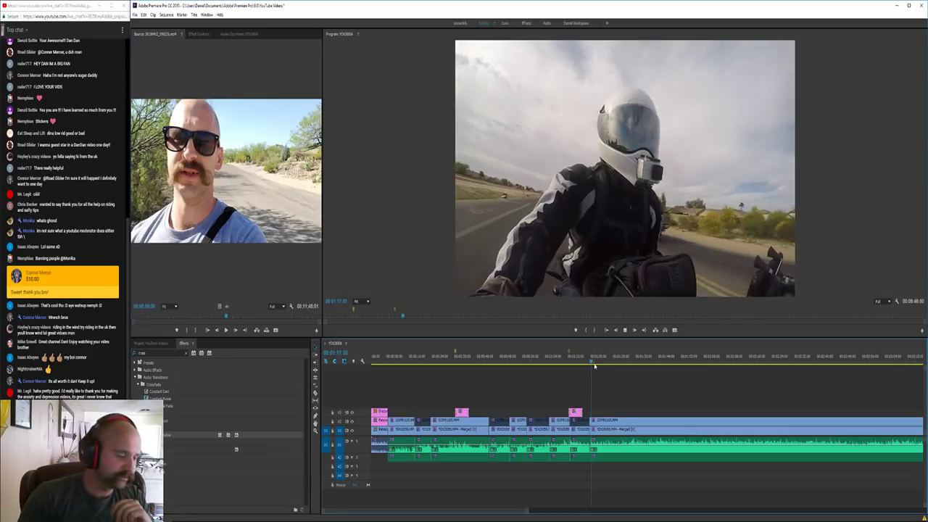
key(=)
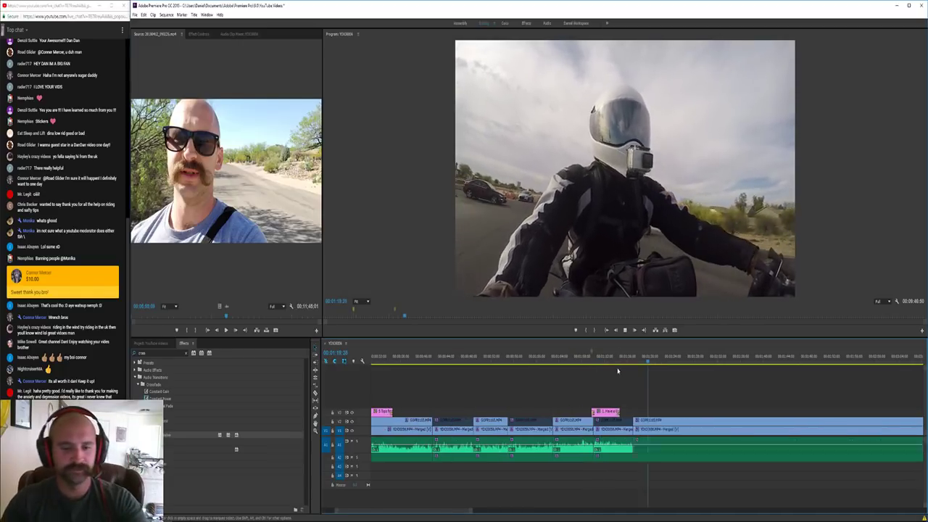
key(=)
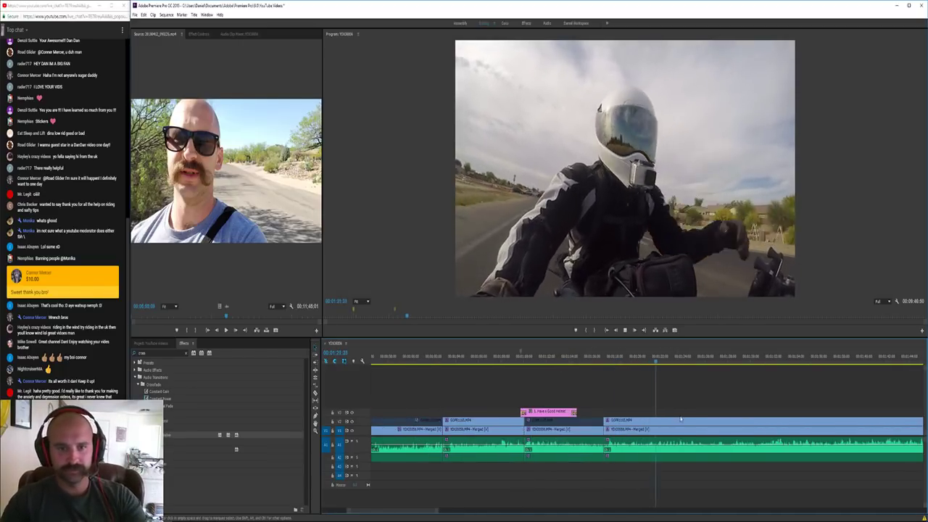
right_click(714, 422)
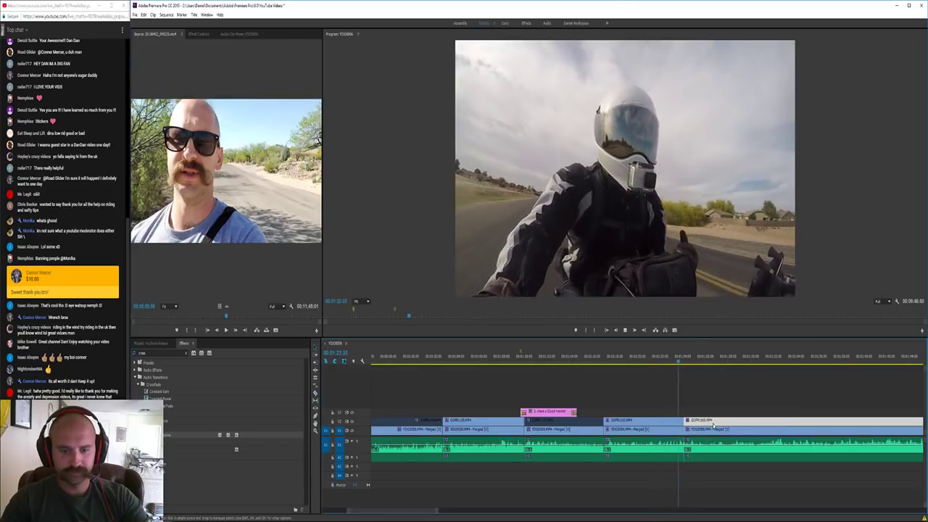
click(750, 197)
Review playback around the 1:24 cut, and undo both the V2 clip's disabling and the cut
key(-)
key(-)
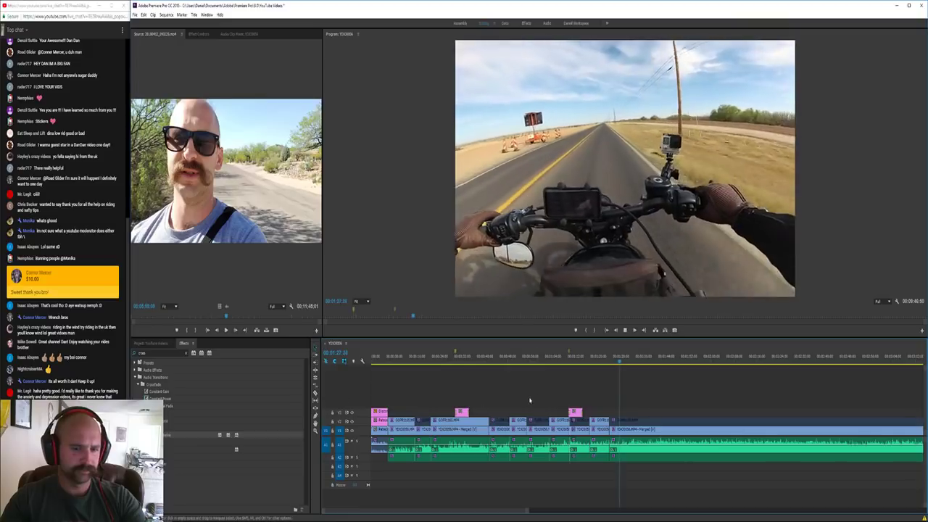
key(equal)
key(equal)
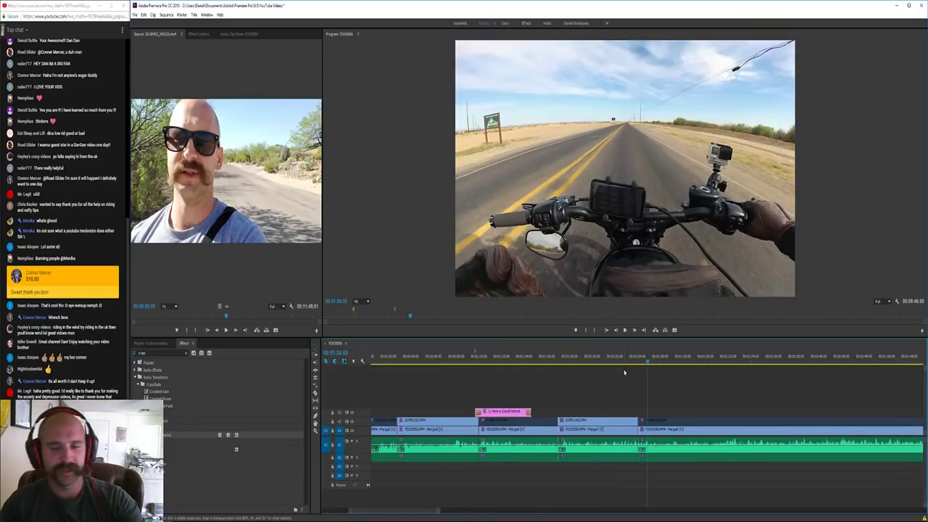
click(635, 360)
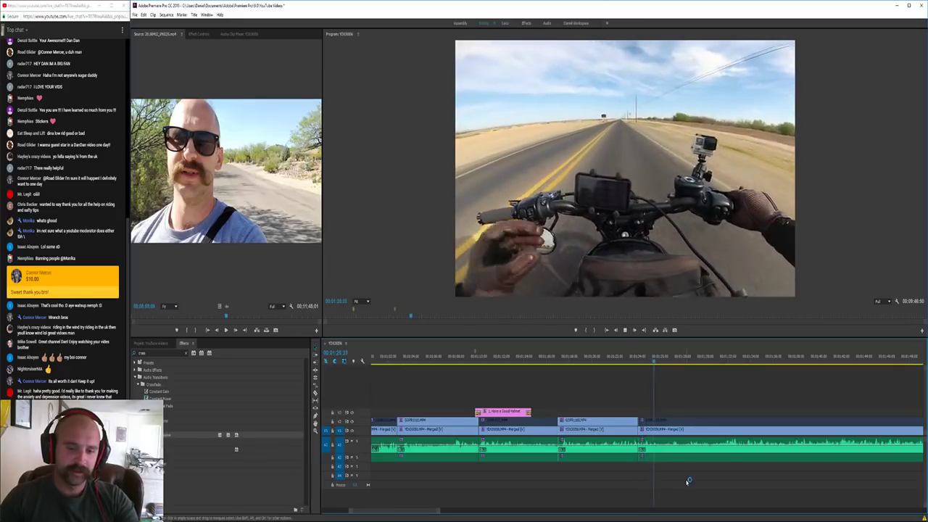
key(ctrl+z)
key(ctrl+z)
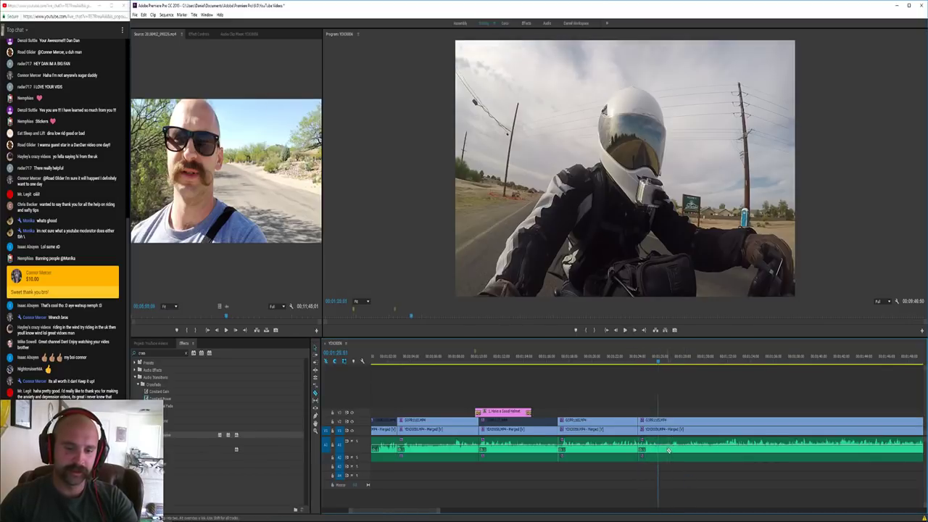
Cut all tracks at about 1:25, 1:28 and 1:32, and ripple-delete the two segments between these cuts
click(659, 452)
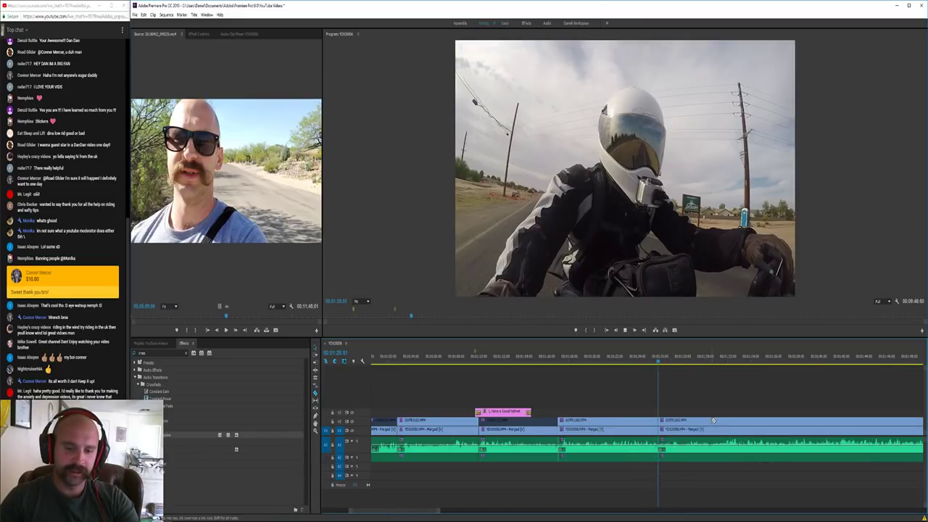
key(space)
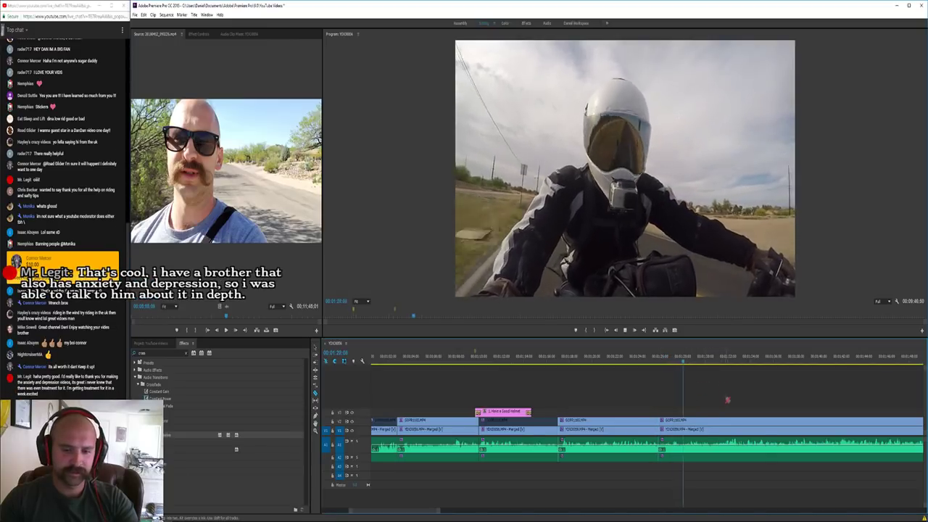
click(688, 450)
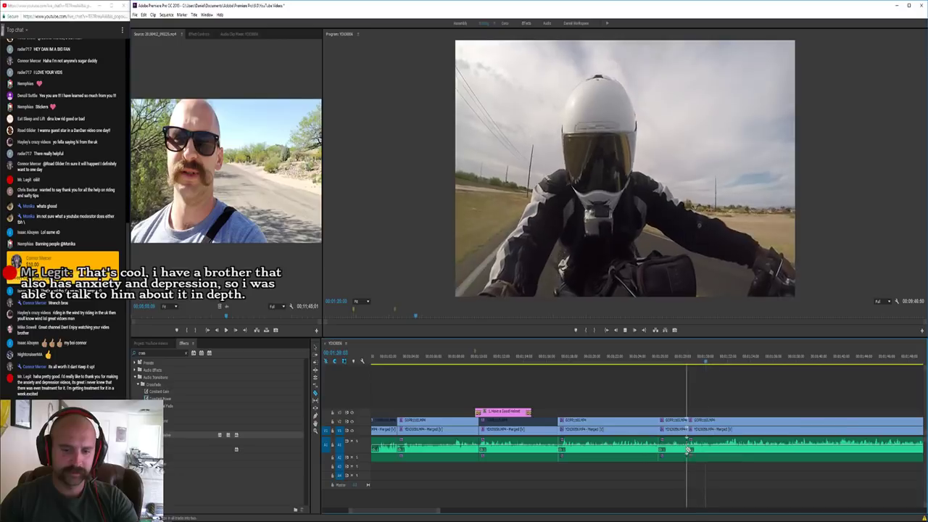
key(v)
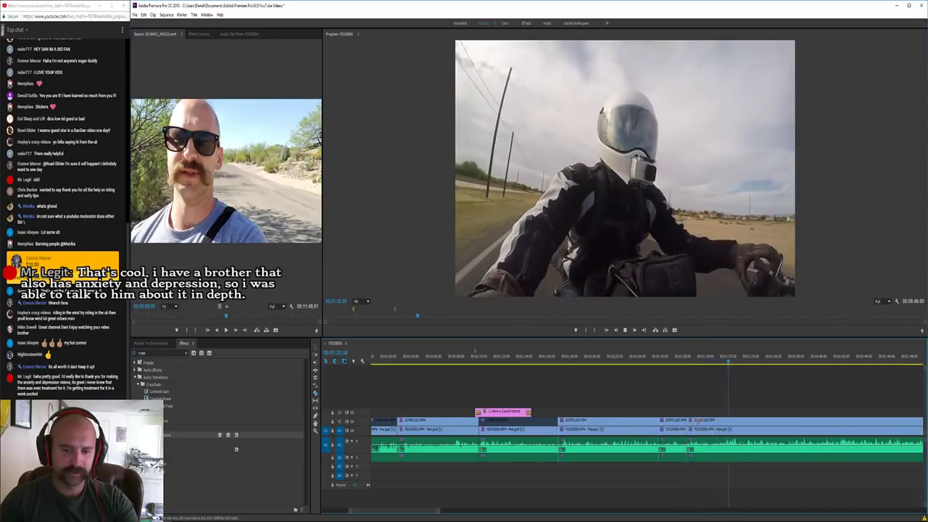
click(723, 431)
key(space)
key(v)
drag(715, 405, 684, 461)
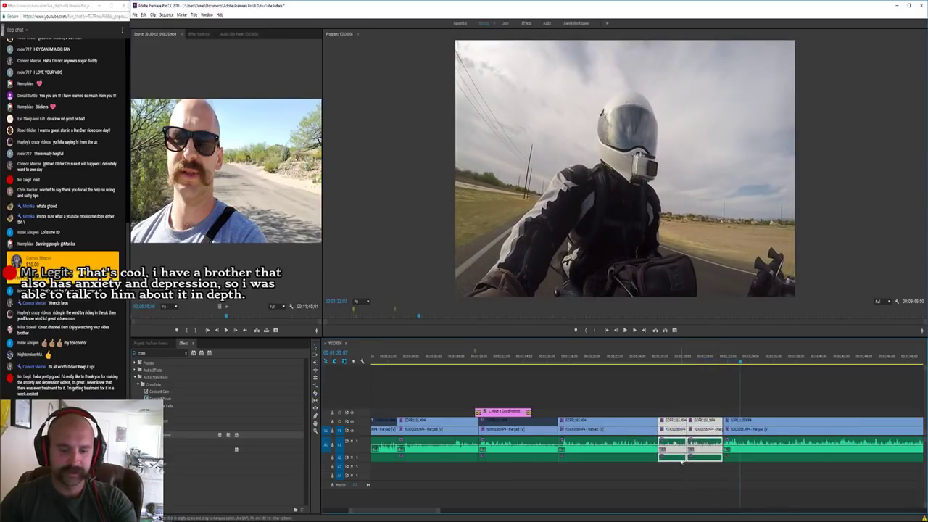
key(Delete)
click(685, 446)
key(Delete)
Disable the V2 clip after the 1:25 cut and return the playhead to just before the cut
right_click(688, 422)
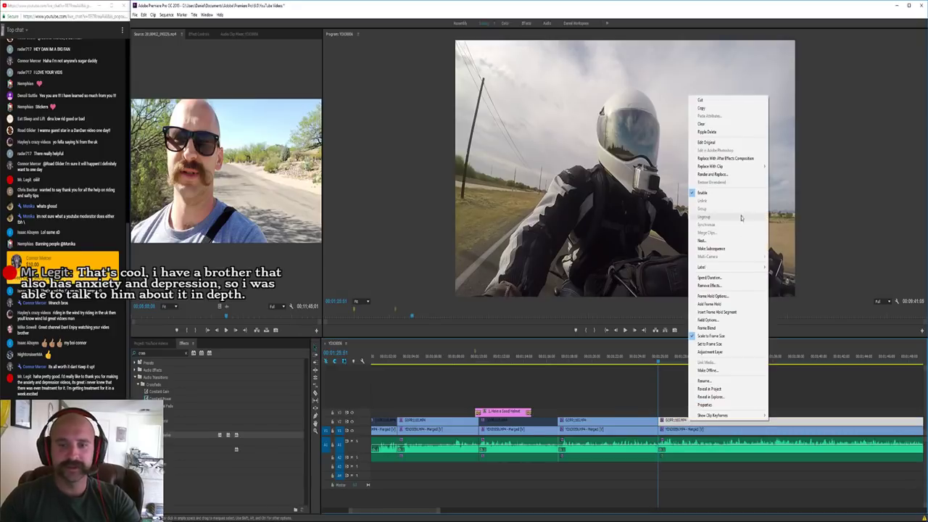
click(725, 194)
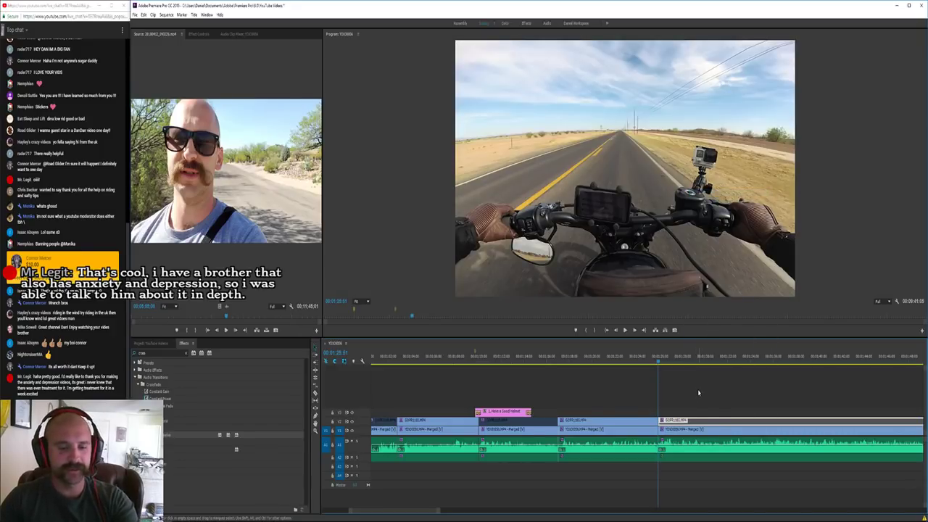
key(minus)
click(647, 362)
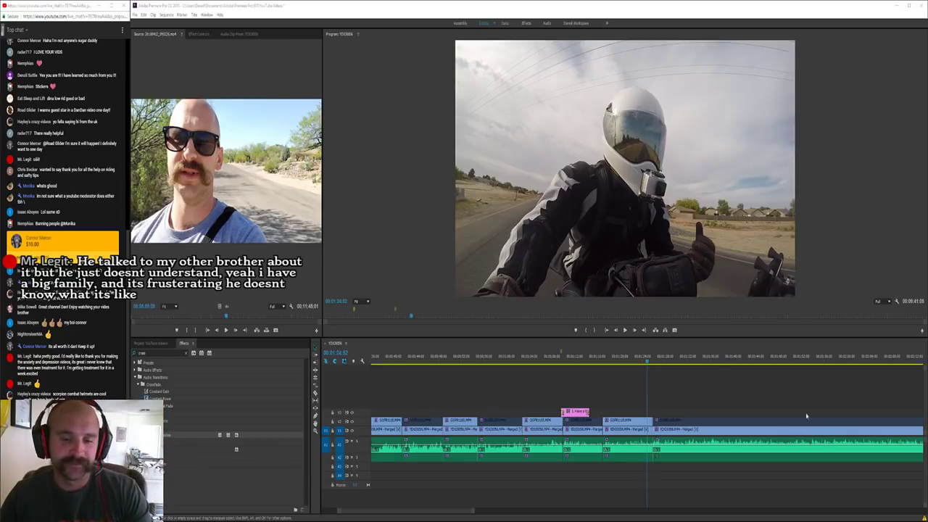
Play past the 1:25 cut, cut all tracks at about 1:32, and enable the V2 clip after the cut
click(654, 379)
key(minus)
key(equal)
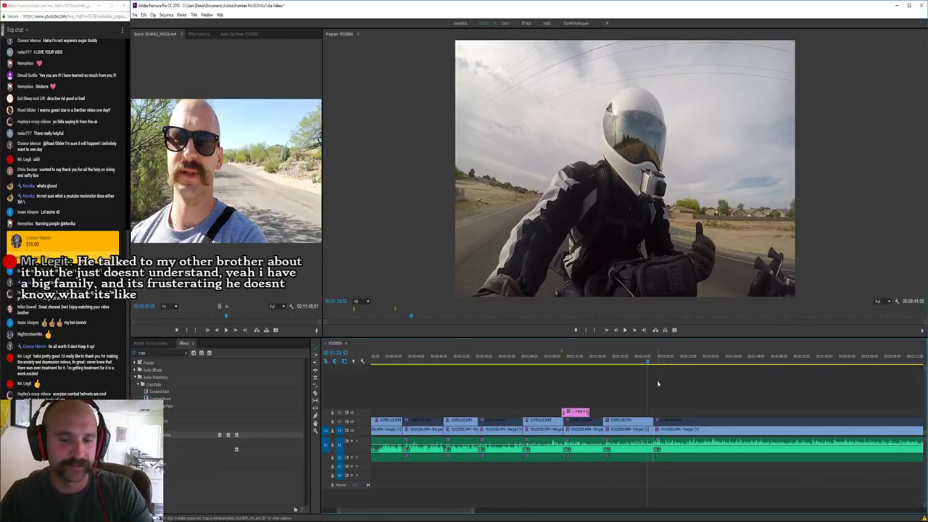
key(space)
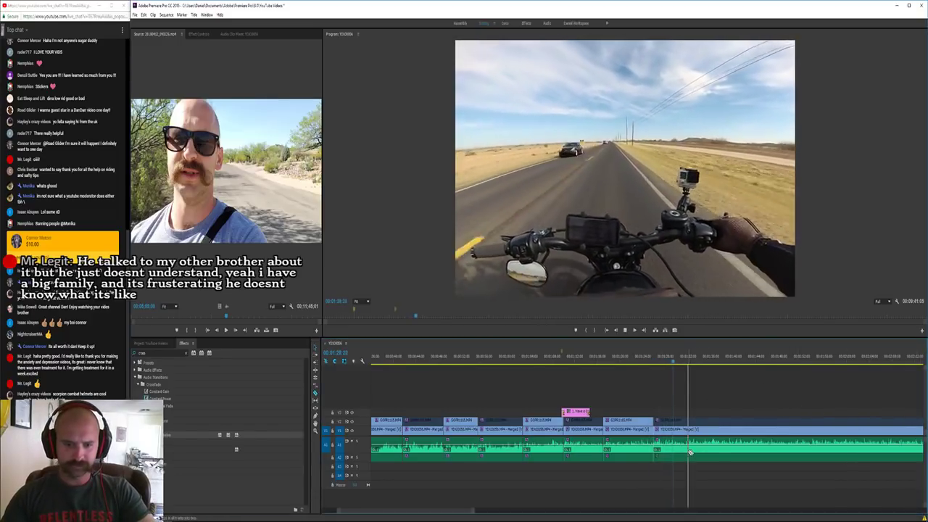
right_click(715, 421)
click(747, 194)
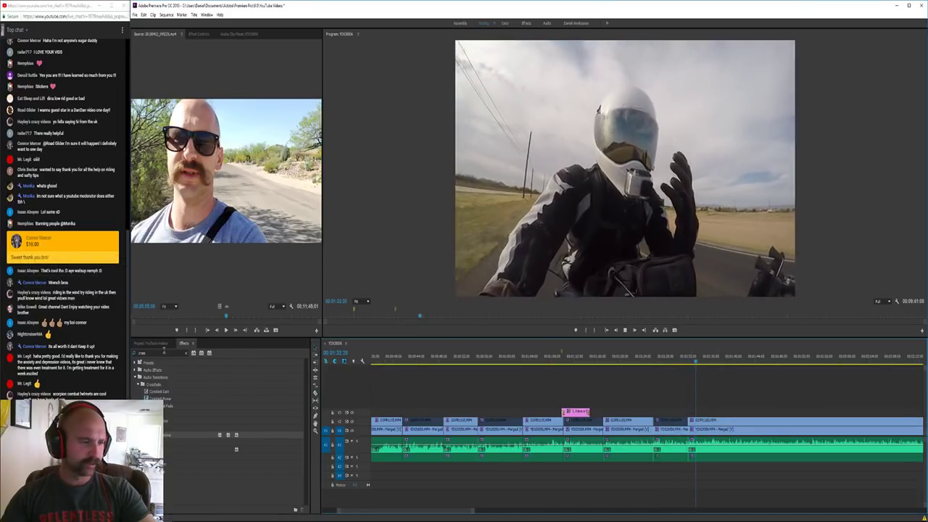
Apply the Warp Stabilizer effect to the V2 clip between about 1:17 and 1:25
click(161, 353)
text(war)
drag(161, 398, 629, 422)
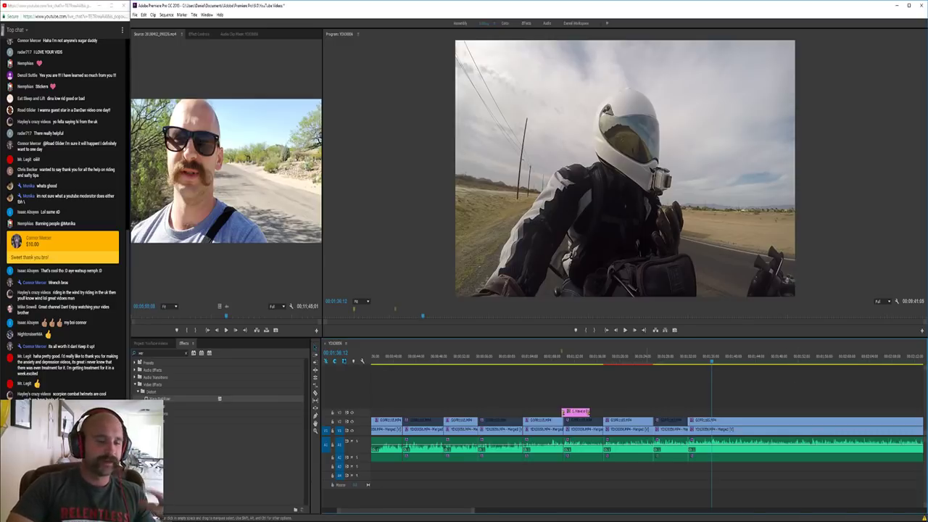
Bring in the helmet photo from File Explorer and place it on V3 at about 1:36
click(166, 515)
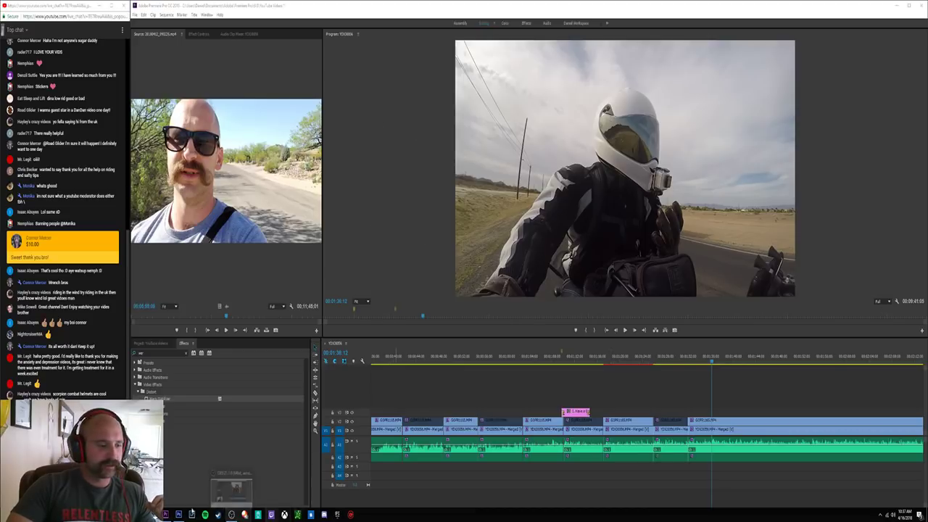
click(152, 514)
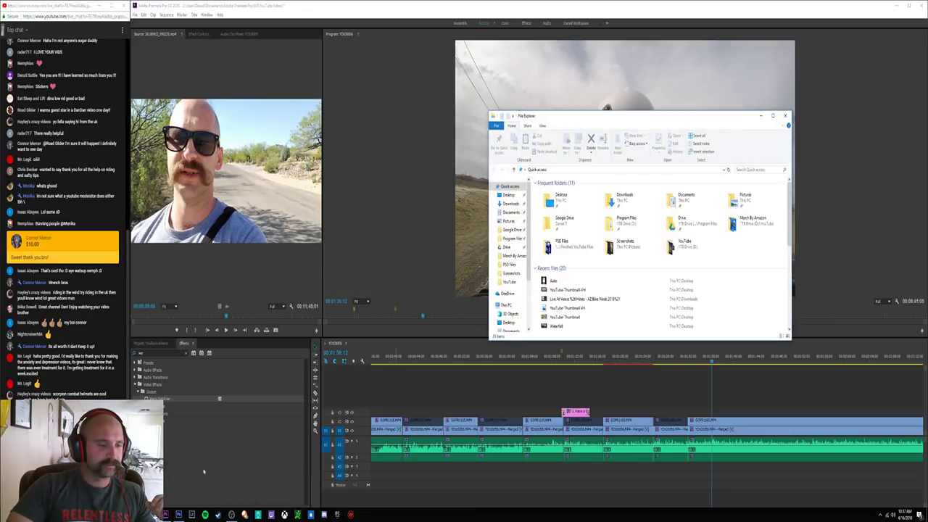
click(509, 195)
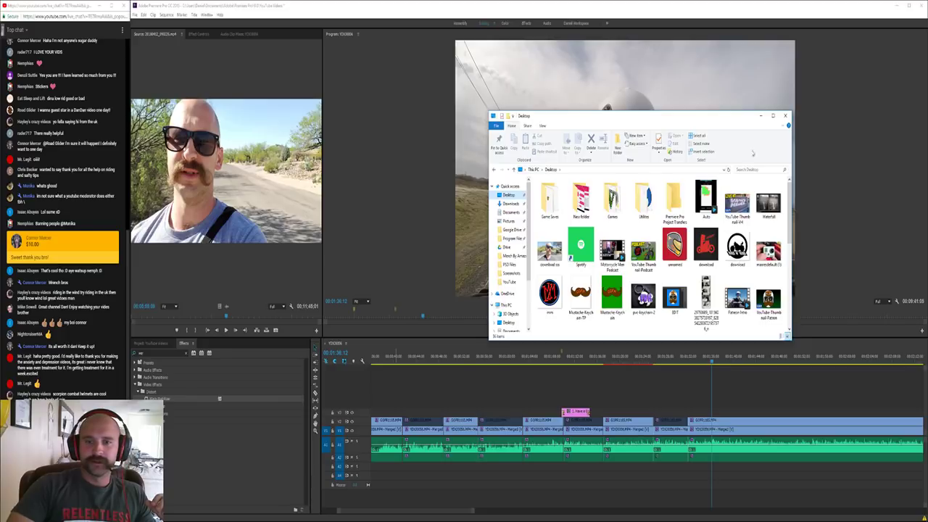
drag(687, 117, 927, 138)
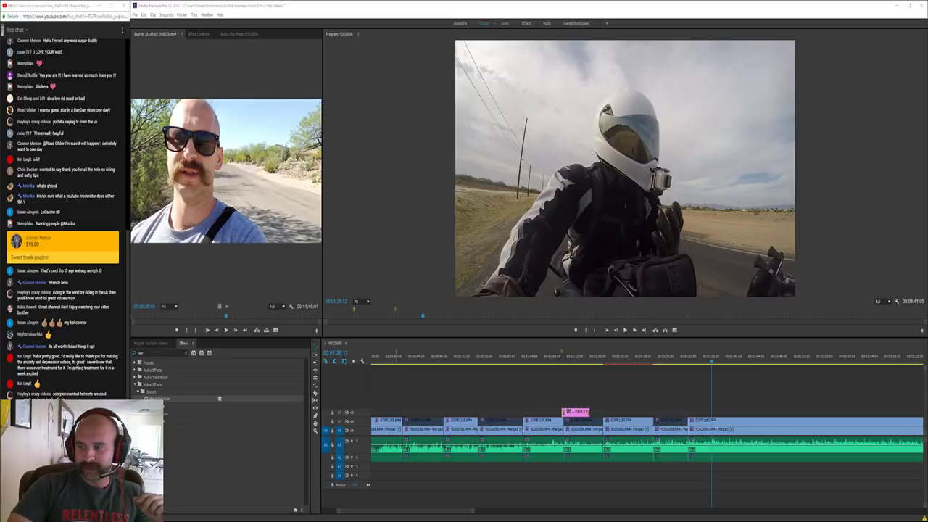
drag(714, 336, 721, 404)
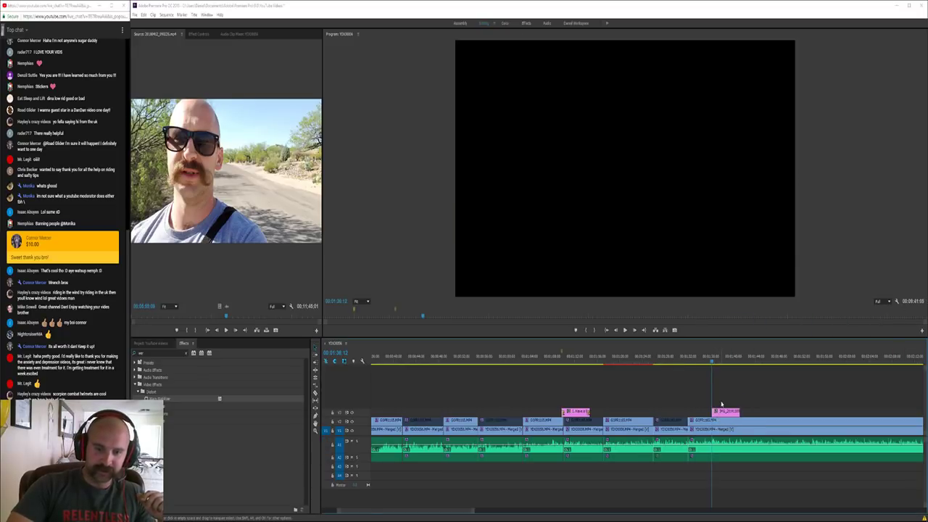
Enlarge the helmet photo on V3 with its Motion settings until it fills the frame
double_click(726, 411)
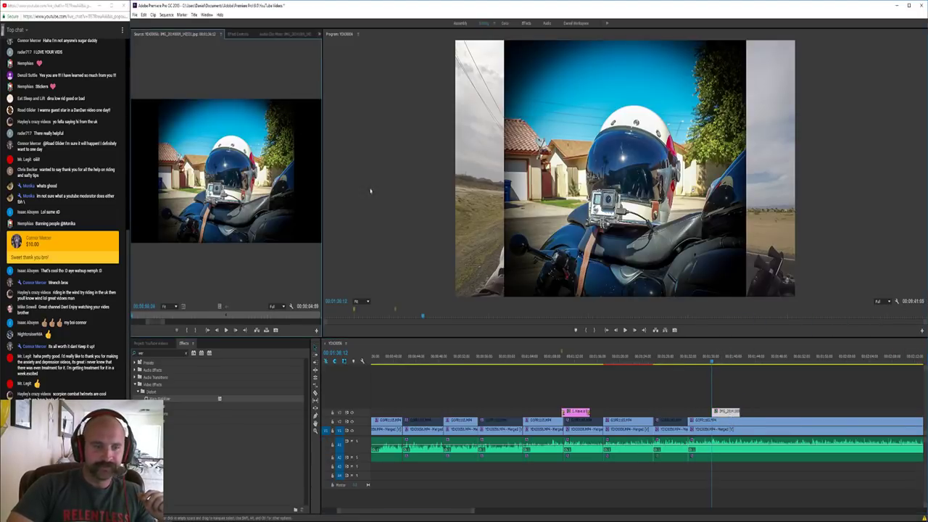
click(238, 36)
click(147, 64)
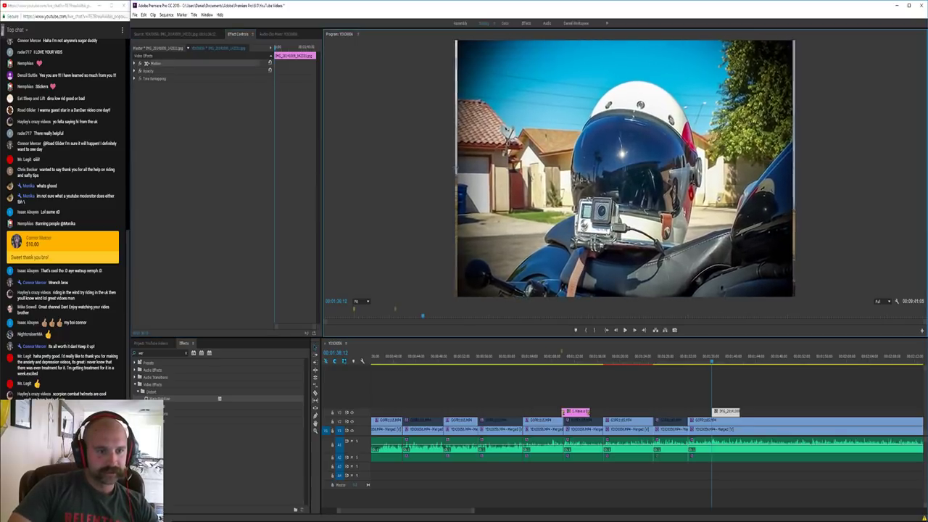
click(765, 394)
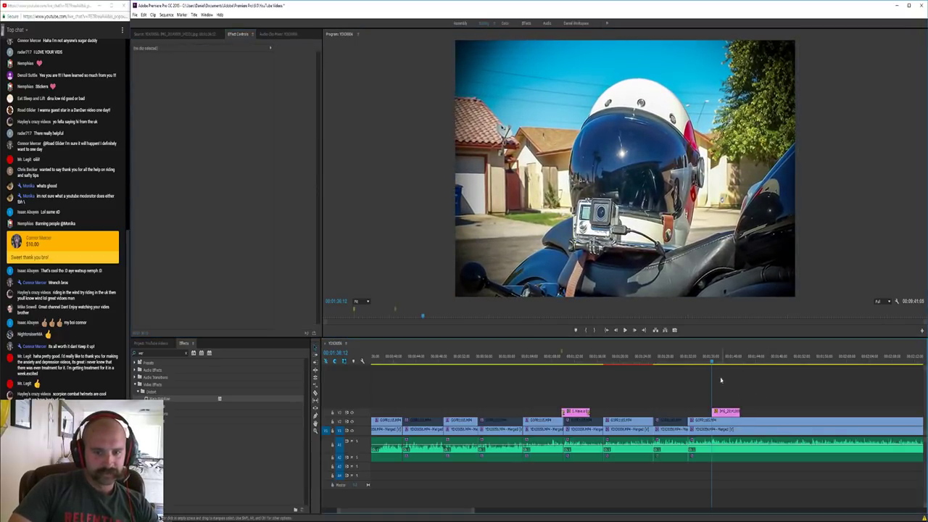
Play from about 1:32 to find the photo's cue, and move the helmet photo's start to about 1:34 on V3
drag(694, 360, 688, 360)
key(space)
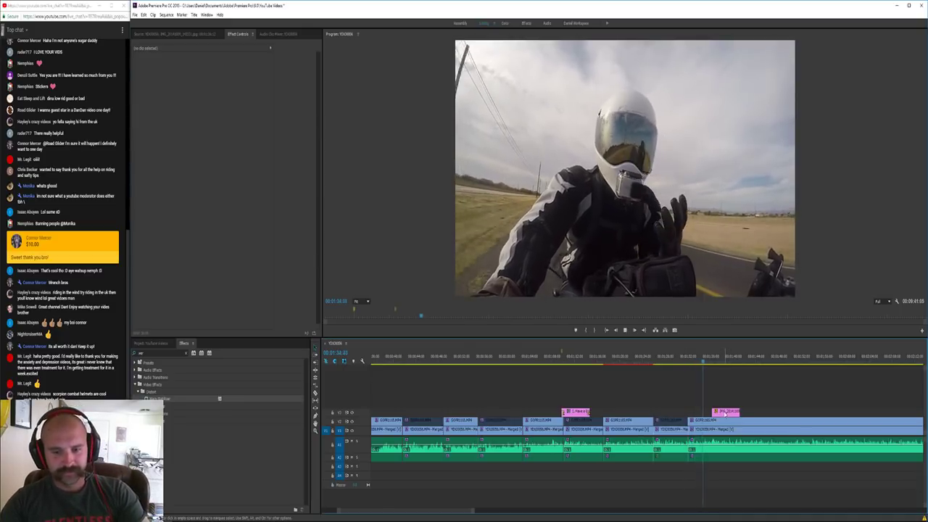
key(space)
drag(725, 412, 717, 412)
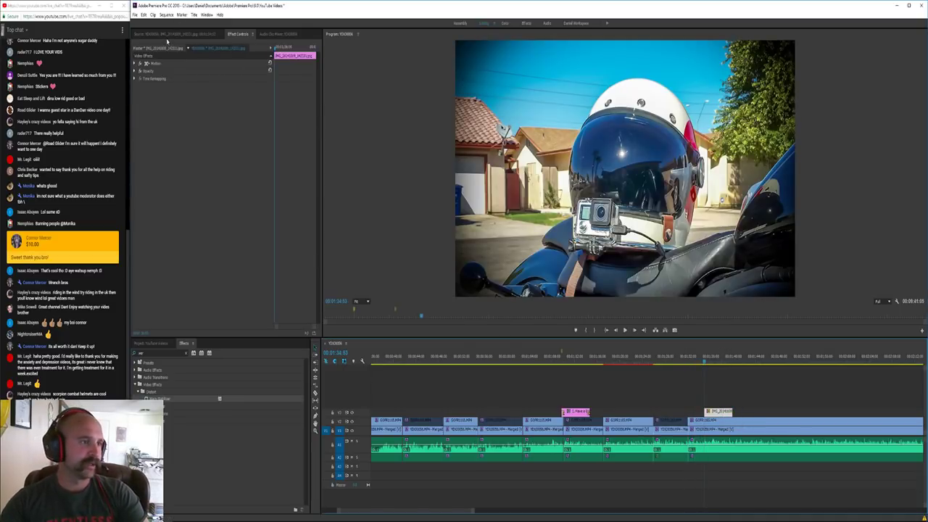
Apply a Cross Dissolve transition to both ends of the helmet photo on V3
click(158, 353)
text(cro)
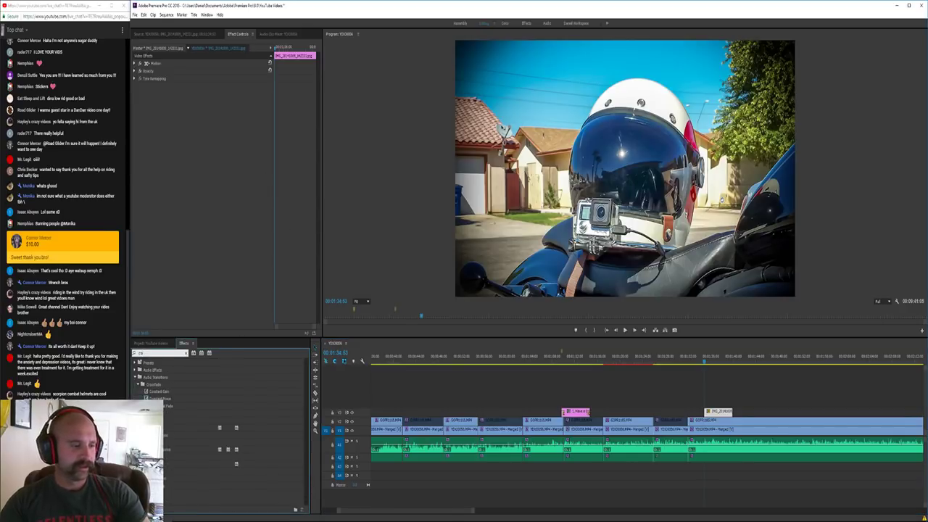
drag(173, 450, 707, 413)
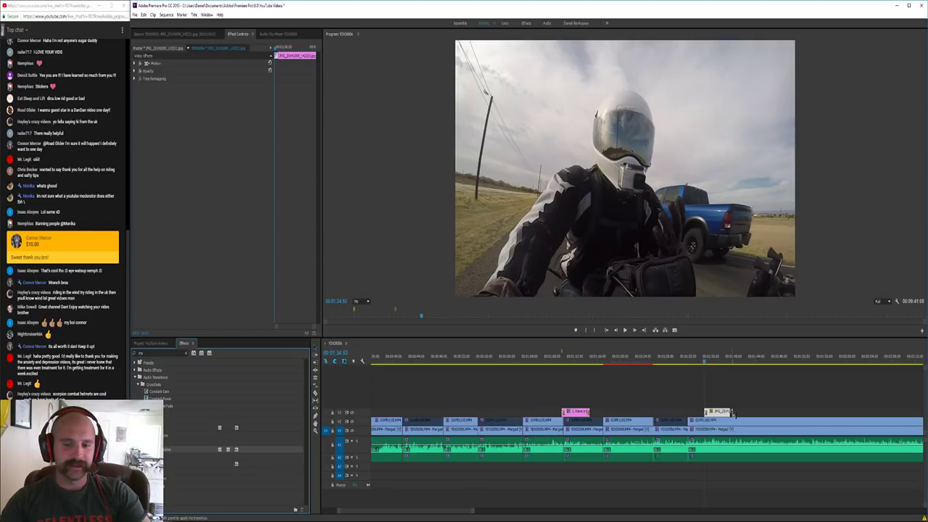
Check the Warp Stabilizer progress on the V2 clip that starts at about 1:17
click(672, 409)
click(631, 421)
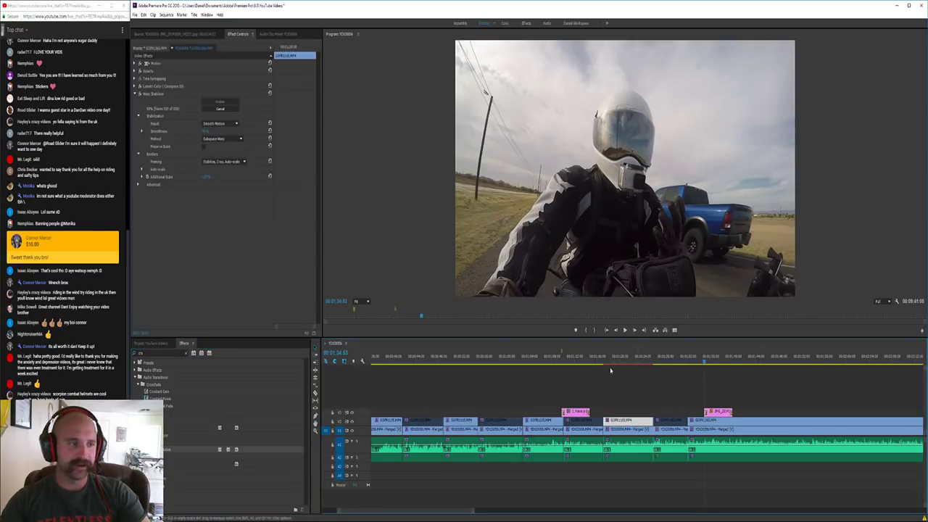
click(765, 387)
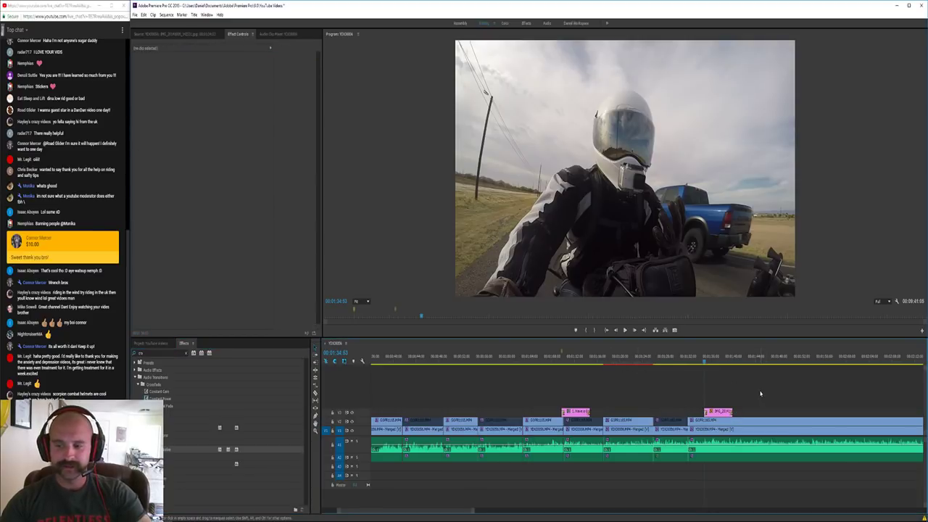
Turn on Scale animation for the helmet photo on V3 with a keyframe at its start, about 1:34
key(space)
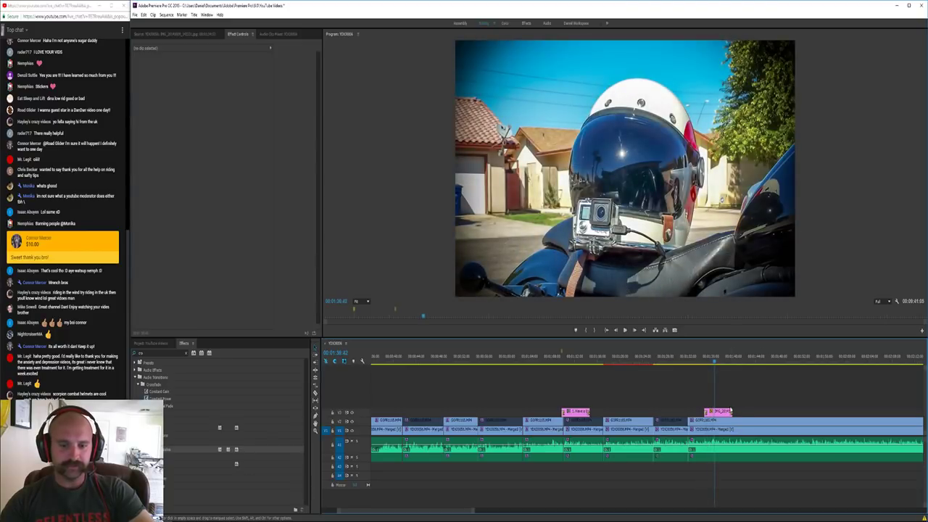
double_click(729, 411)
click(239, 34)
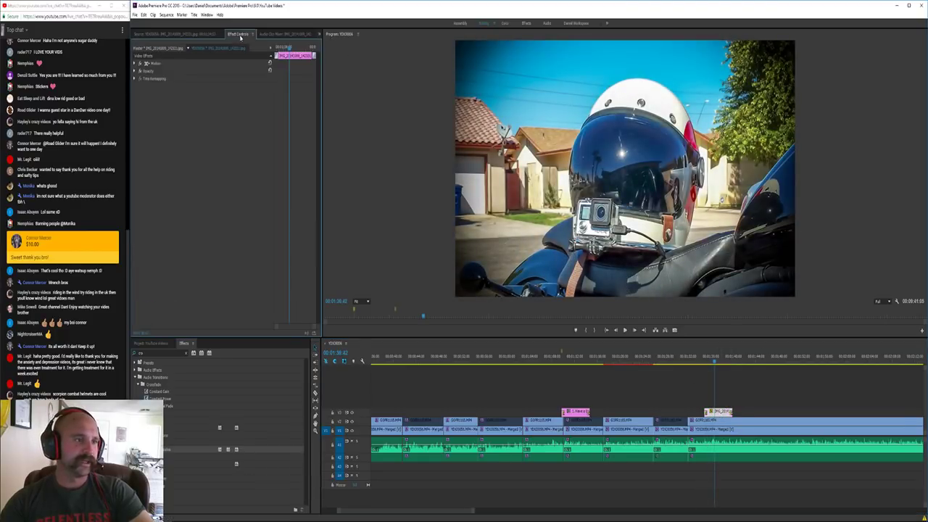
drag(290, 49, 250, 50)
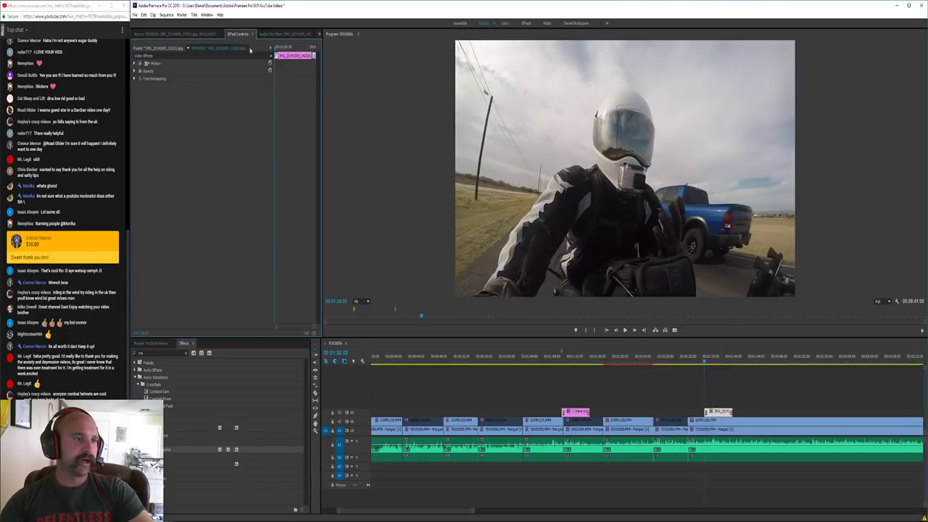
click(136, 64)
click(144, 79)
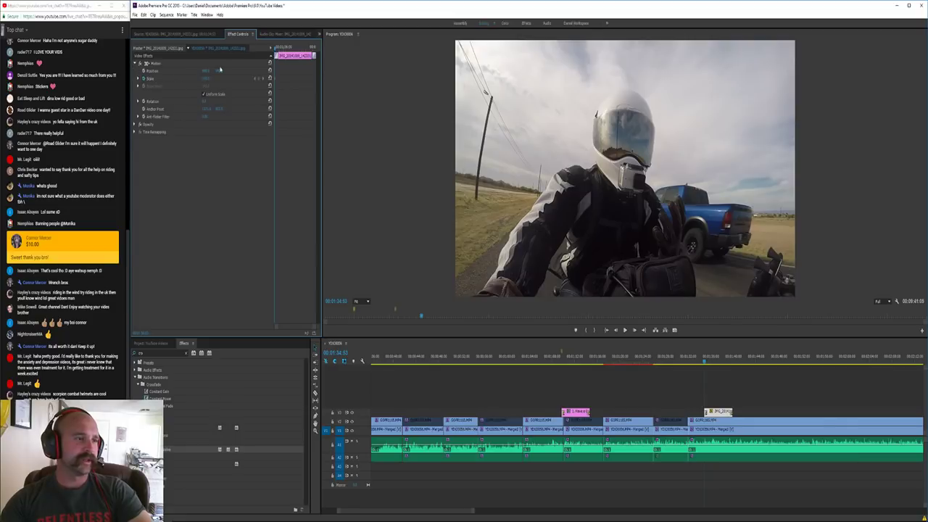
Add a second Scale keyframe with a larger value at the helmet photo's end, for a slow zoom in
click(293, 51)
click(207, 77)
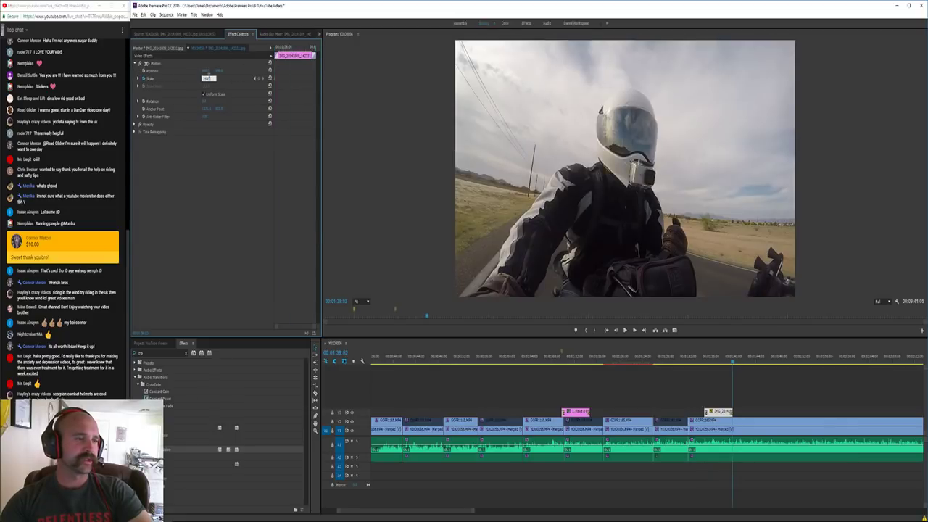
text(14)
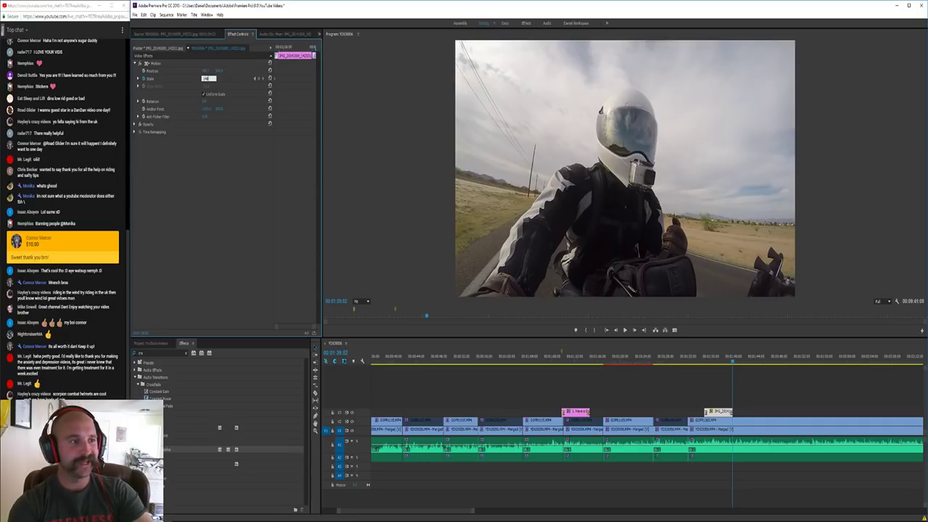
key(Return)
Play the helmet photo section from just before 1:35 to review the slow zoom and the dissolves
click(706, 366)
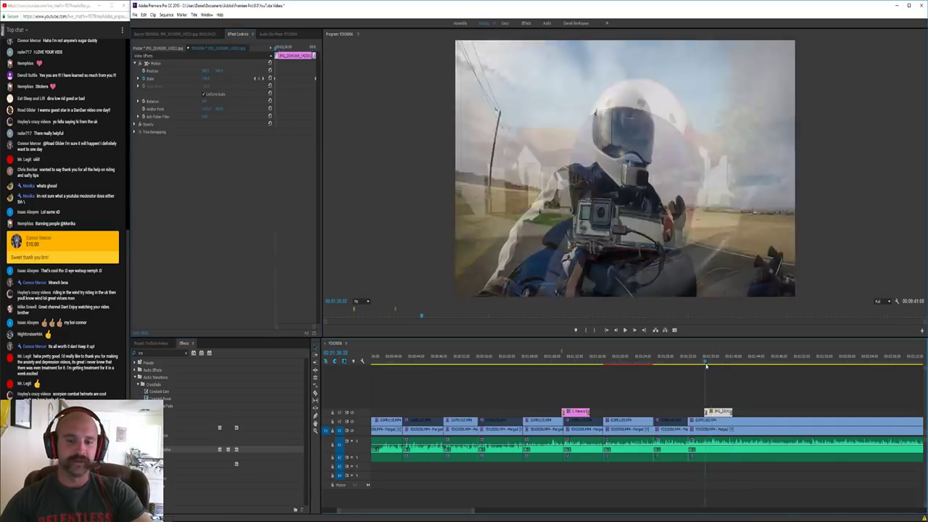
click(703, 364)
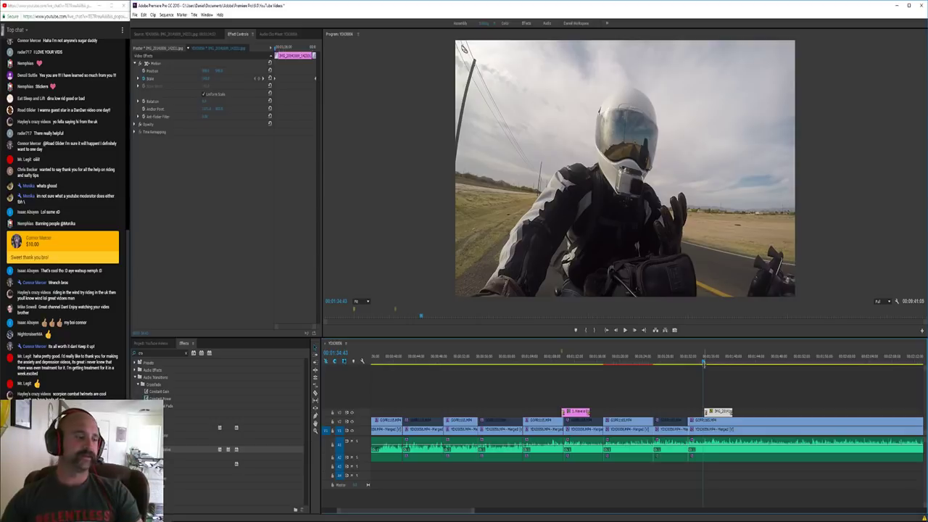
key(space)
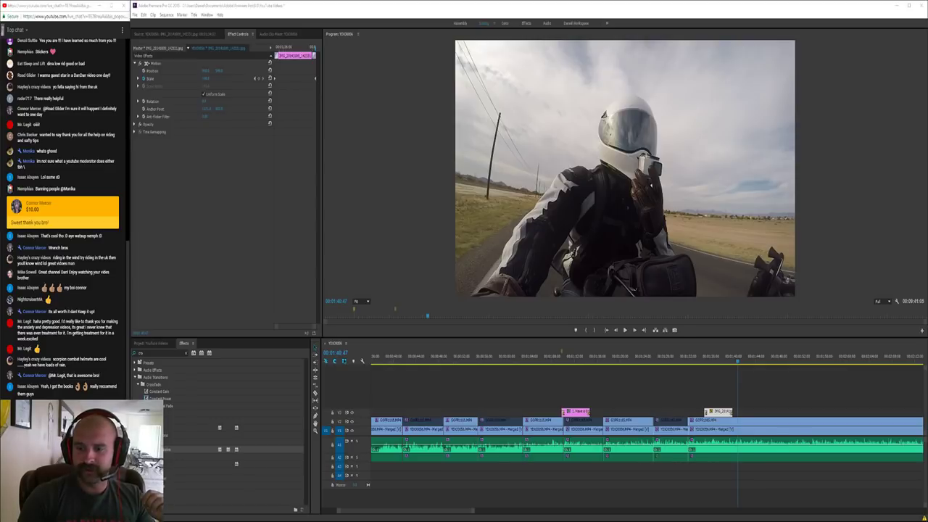
click(752, 412)
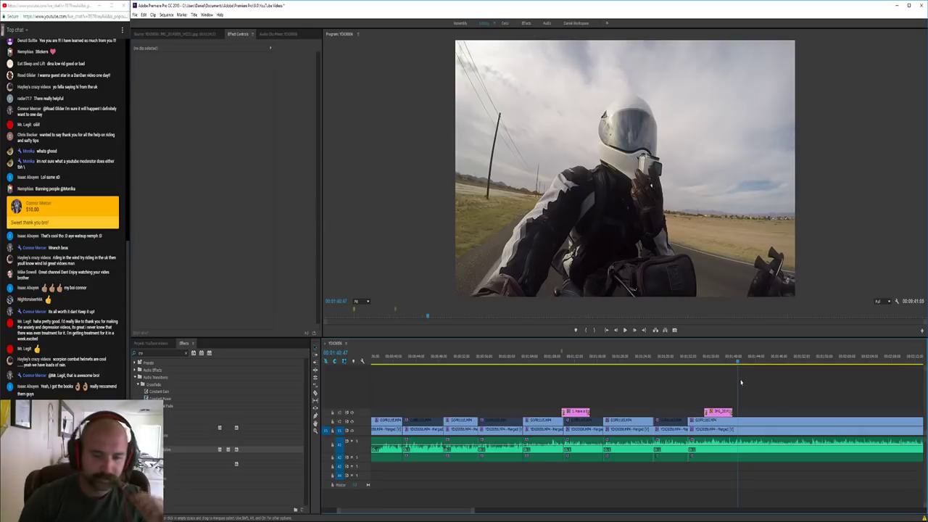
key(minus)
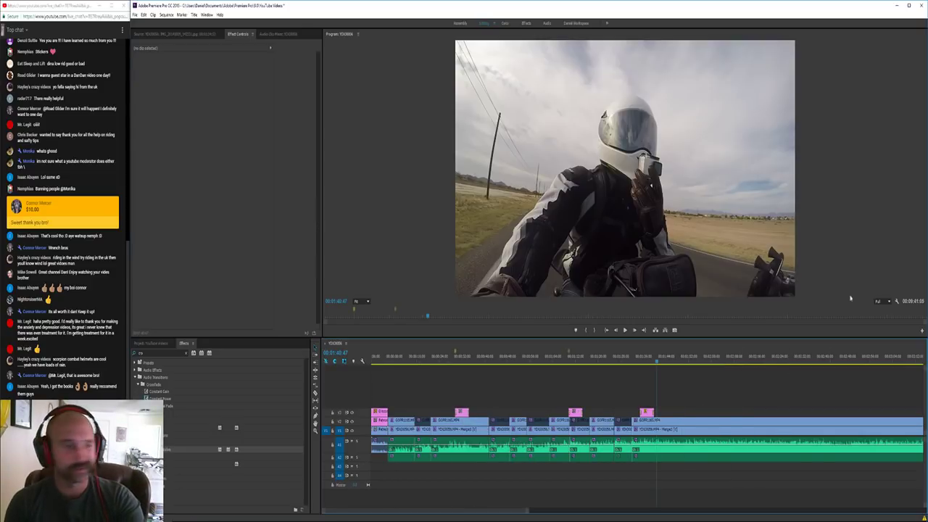
key(equal)
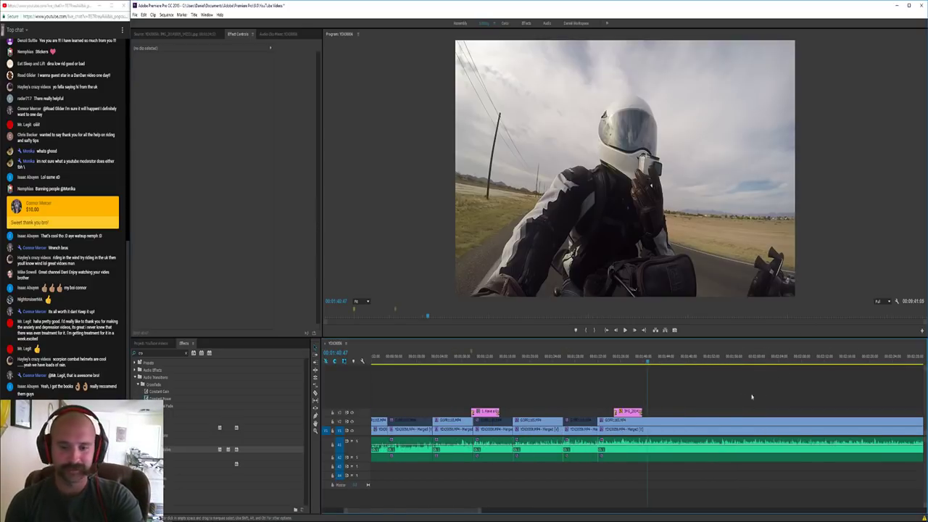
Play on from about 1:38, cut the clips at about 1:44, and disable the V2 clip after the cut
click(630, 360)
click(922, 472)
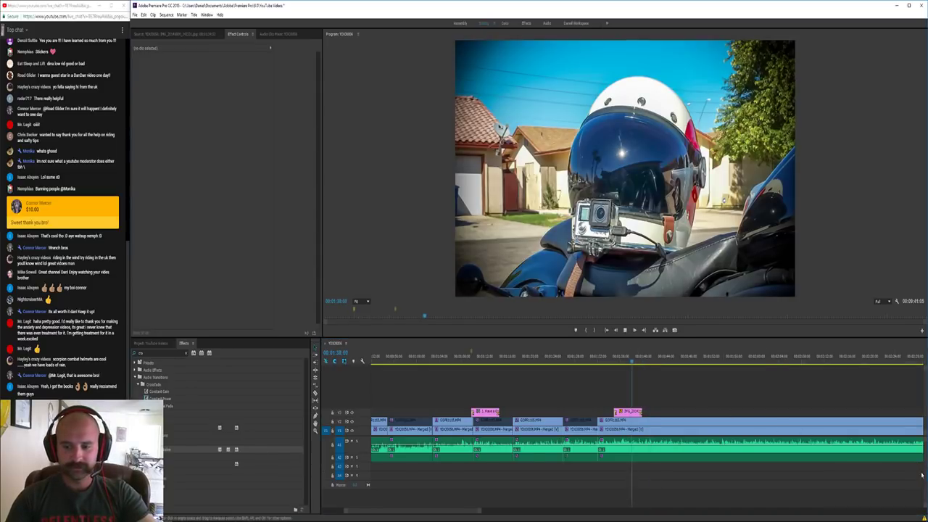
click(726, 394)
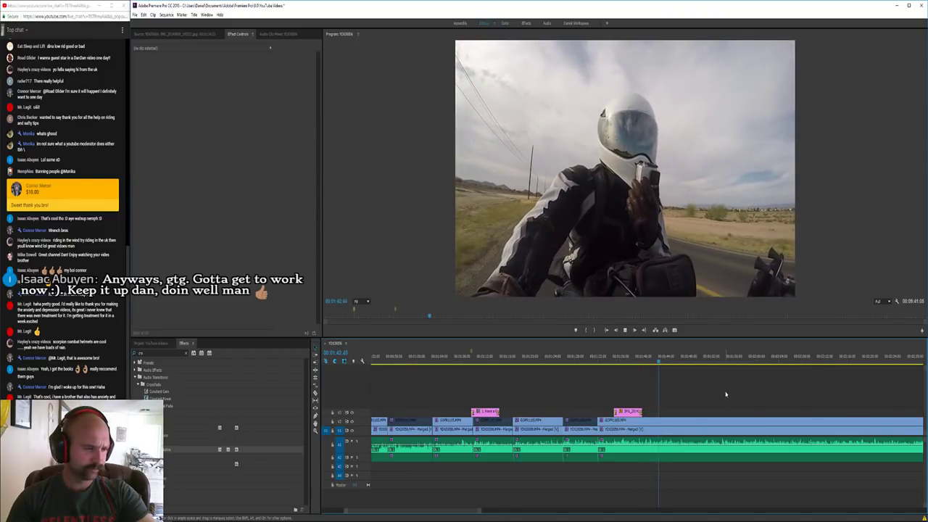
right_click(708, 419)
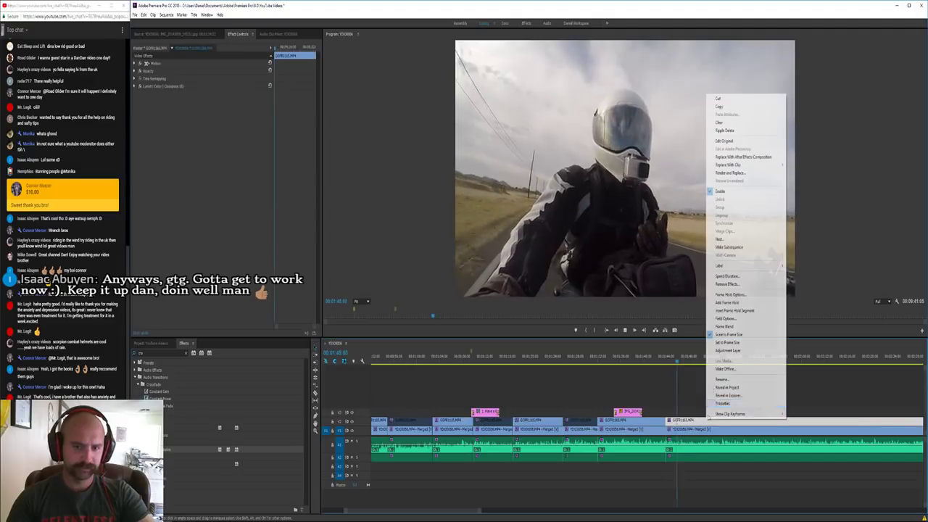
click(720, 394)
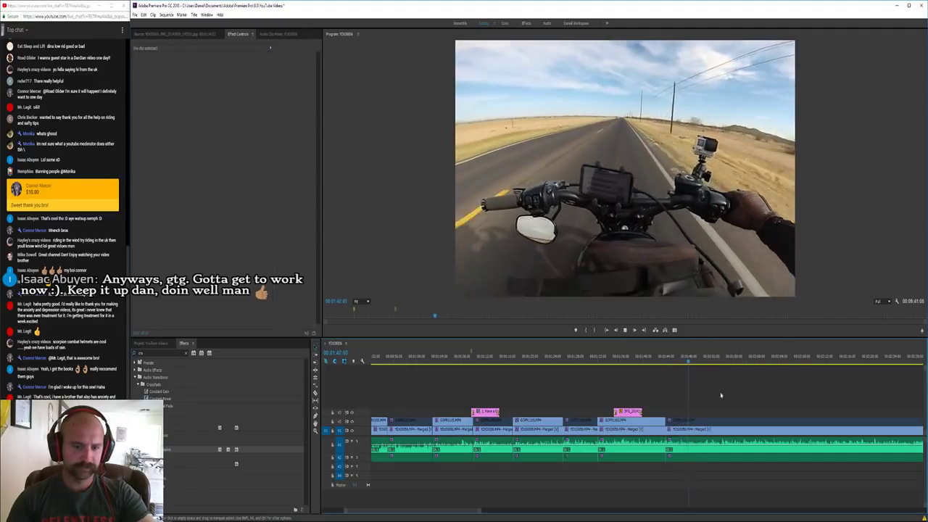
Cut the clips at about 1:54, re-enable the V2 clip after the cut, and add a marker at about 1:56
key(minus)
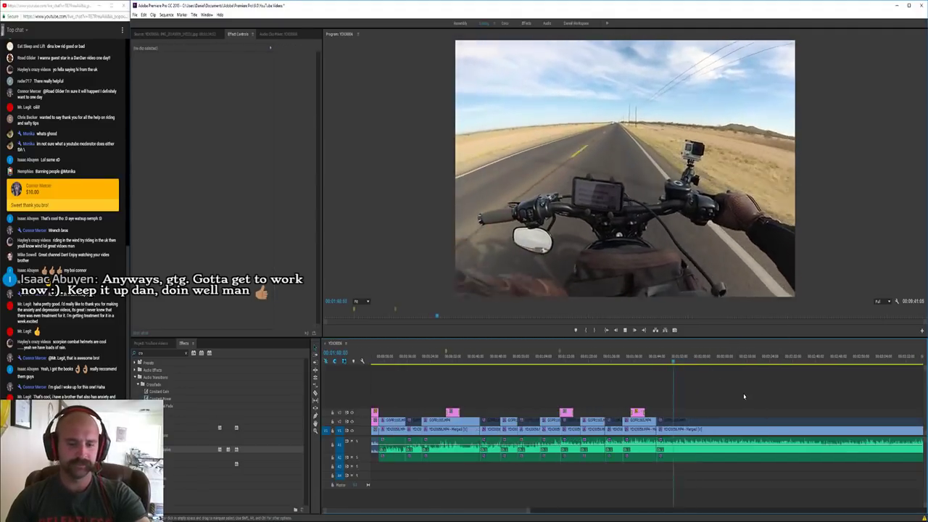
key(equal)
key(c)
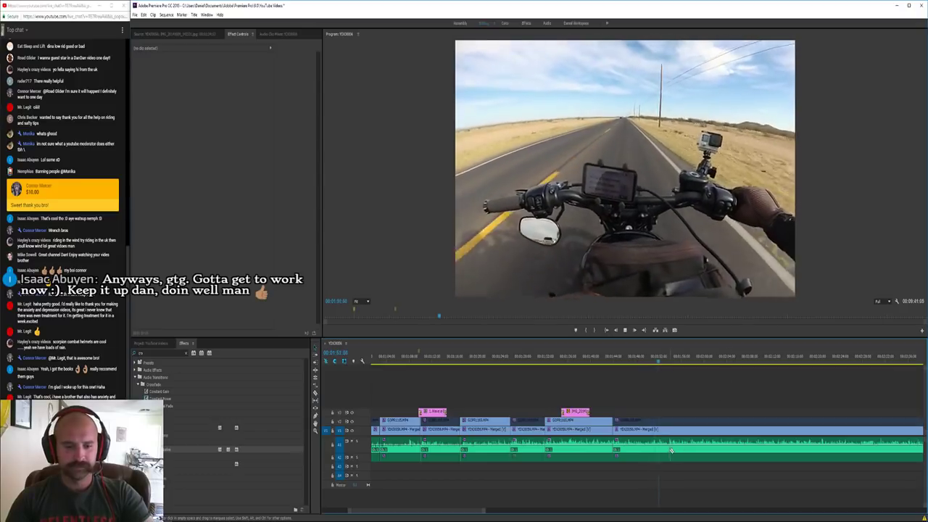
click(688, 426)
right_click(701, 422)
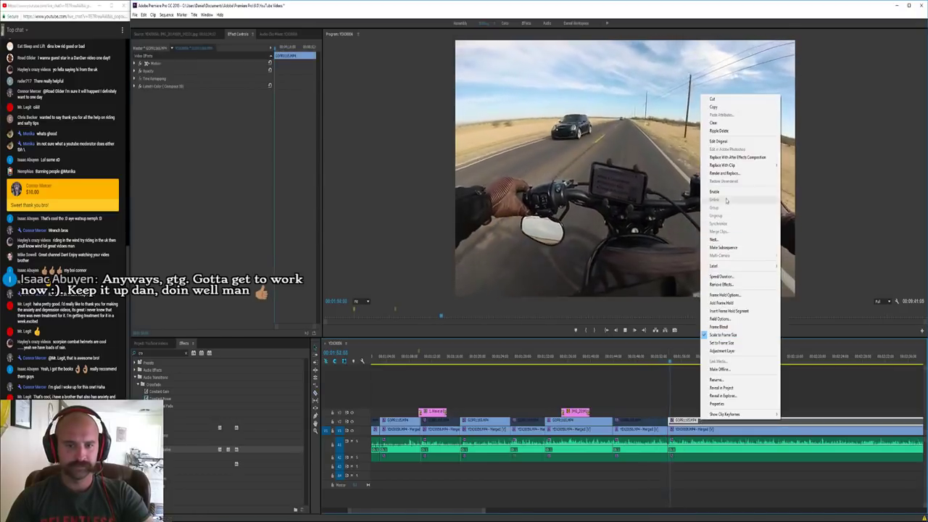
click(723, 192)
click(716, 391)
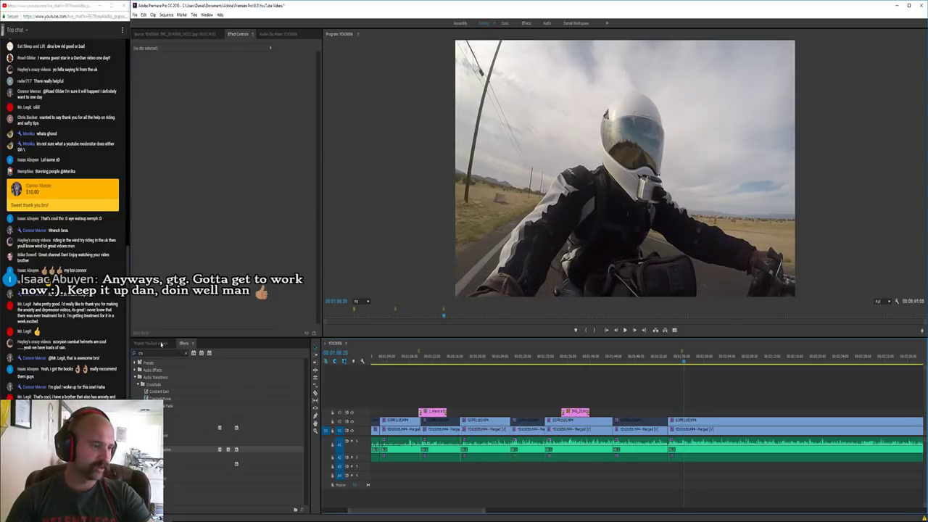
Duplicate the "1. Have a Good Helmet" title in the project and name the copy "2. Protect Your Eyes"
click(157, 344)
right_click(165, 446)
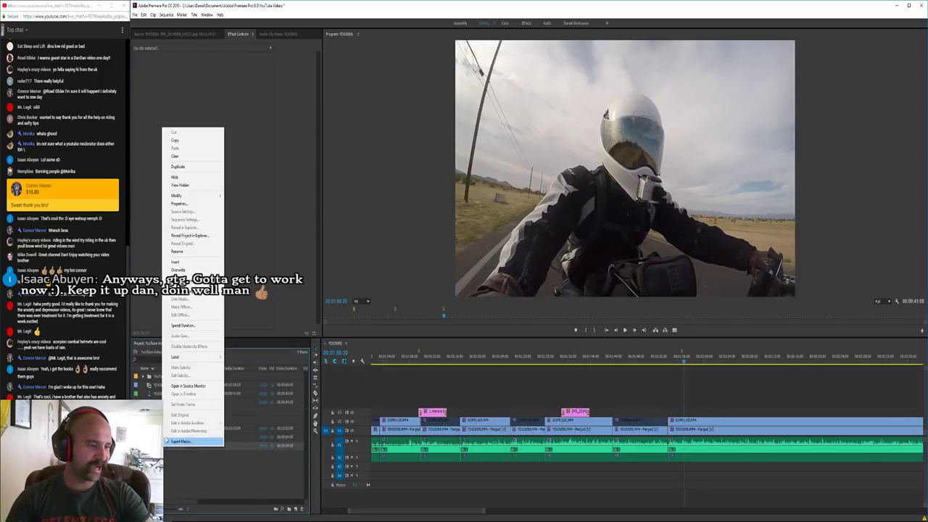
click(190, 167)
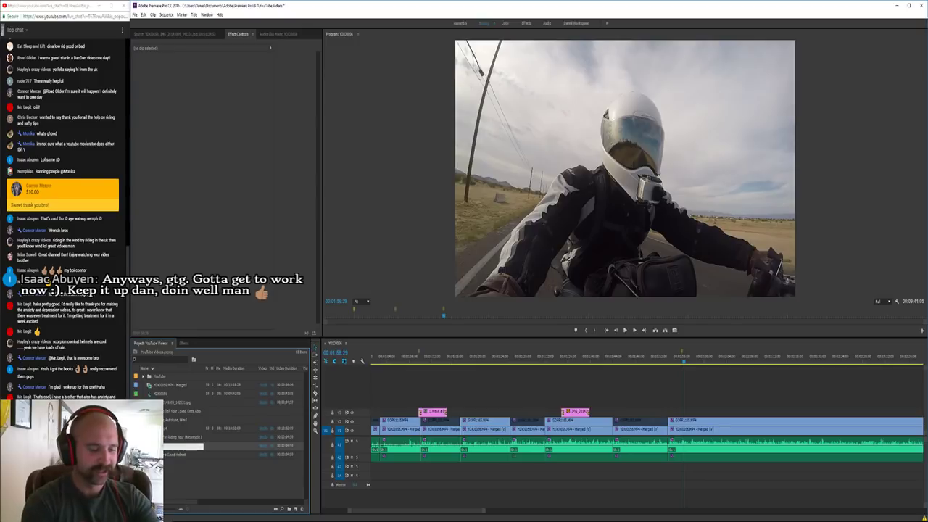
text(2. Protect Your B)
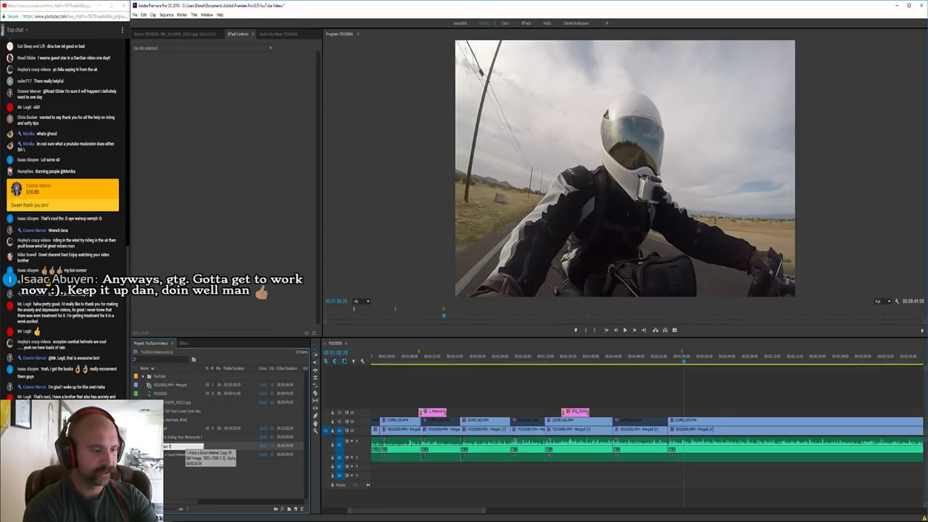
text(yes)
key(Return)
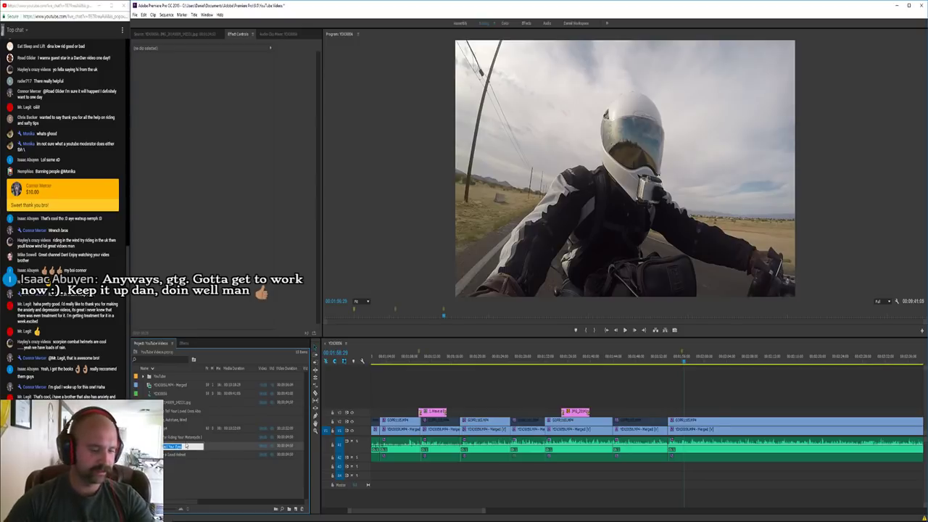
Place the duplicated title on V3 at about 1:56 and change its text to "2. Protect Your Eyes"
click(177, 474)
drag(178, 447, 695, 417)
double_click(694, 415)
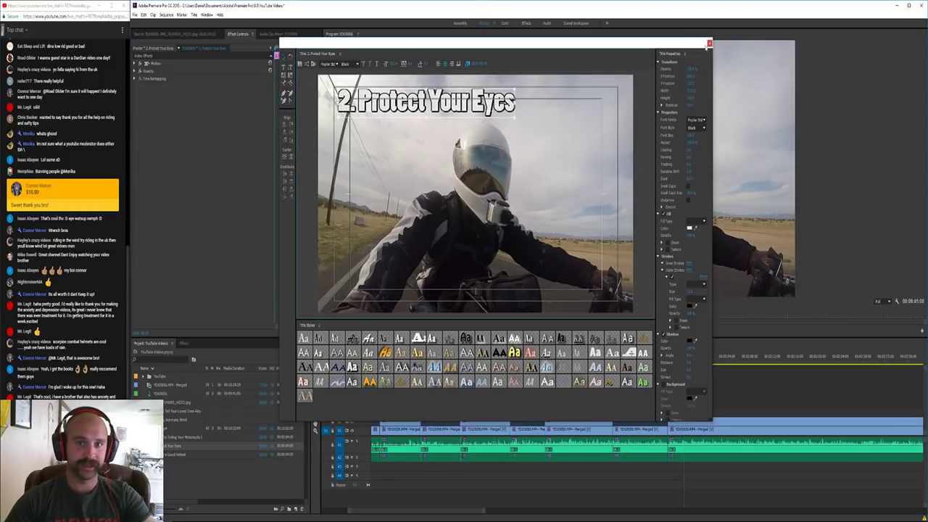
click(708, 43)
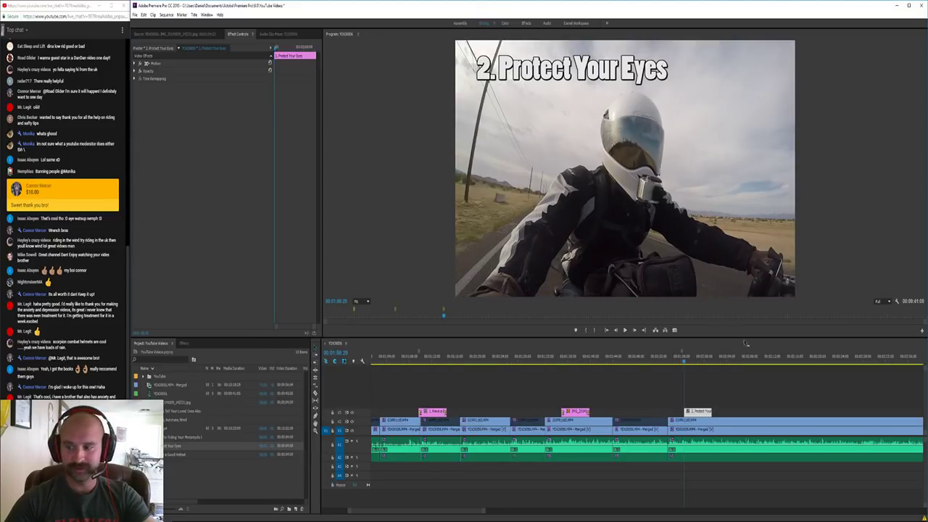
click(793, 398)
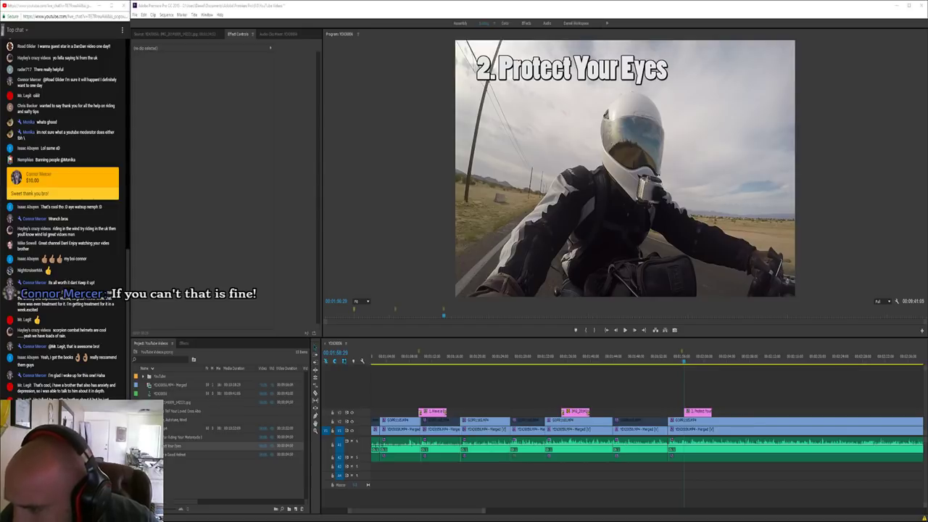
Bring in the Discord browser window to view the shared leather jacket patch photo, and move it back off the screen
drag(927, 58, 639, 42)
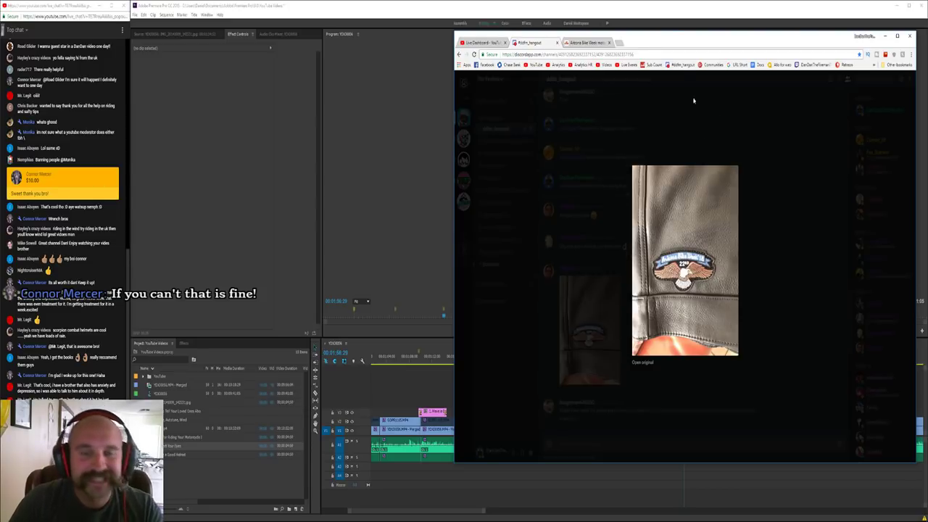
drag(647, 41, 926, 137)
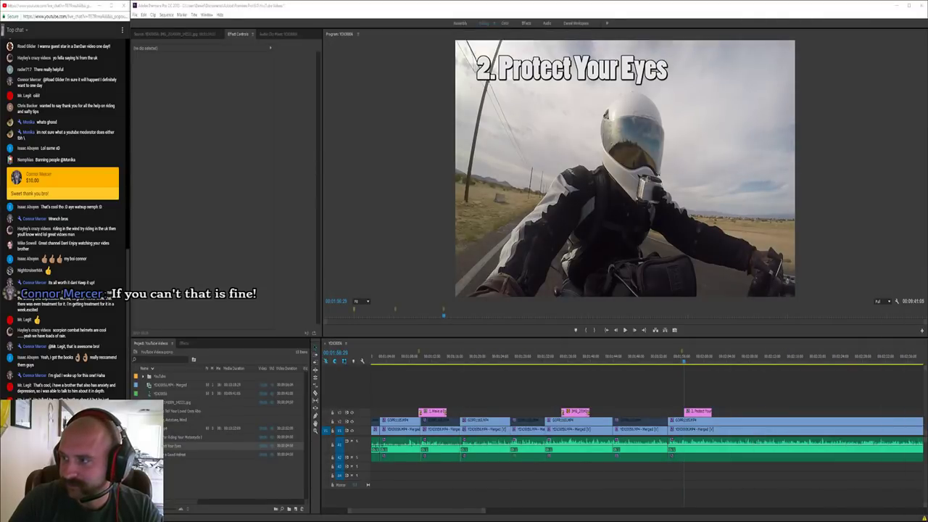
drag(927, 127, 927, 123)
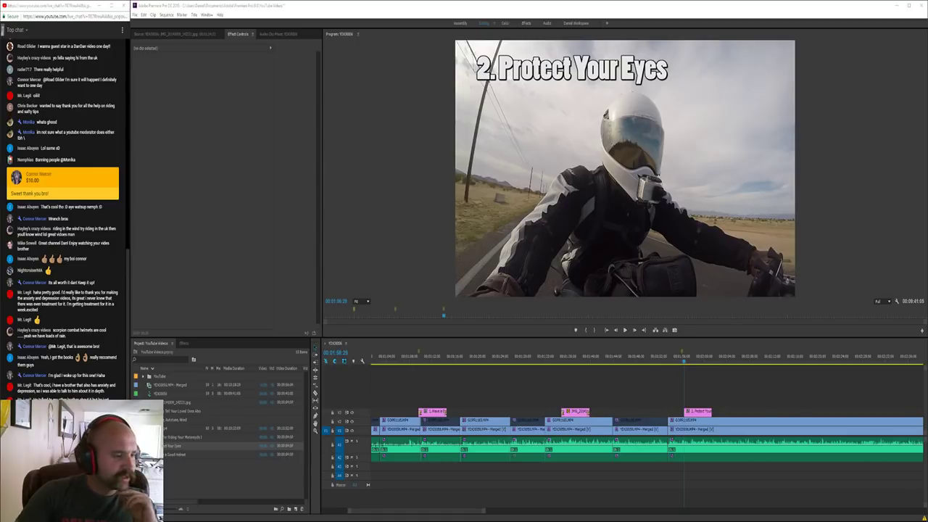
Apply a Cross Dissolve transition to both ends of the "2. Protect Your Eyes" title on V3
click(714, 390)
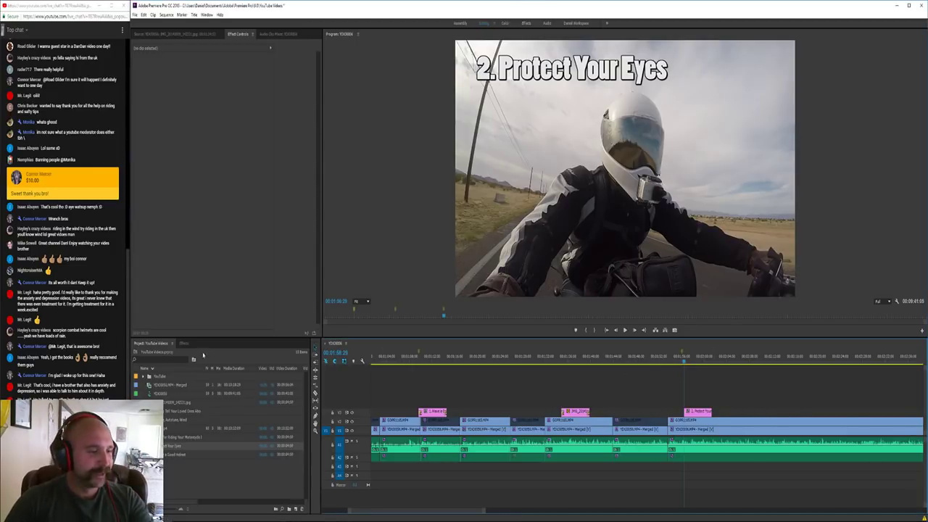
click(185, 342)
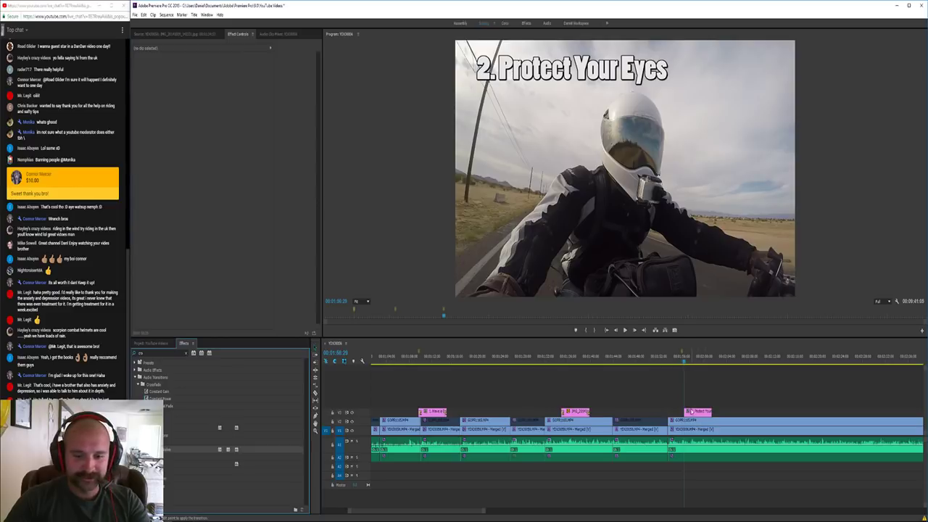
drag(692, 412, 687, 412)
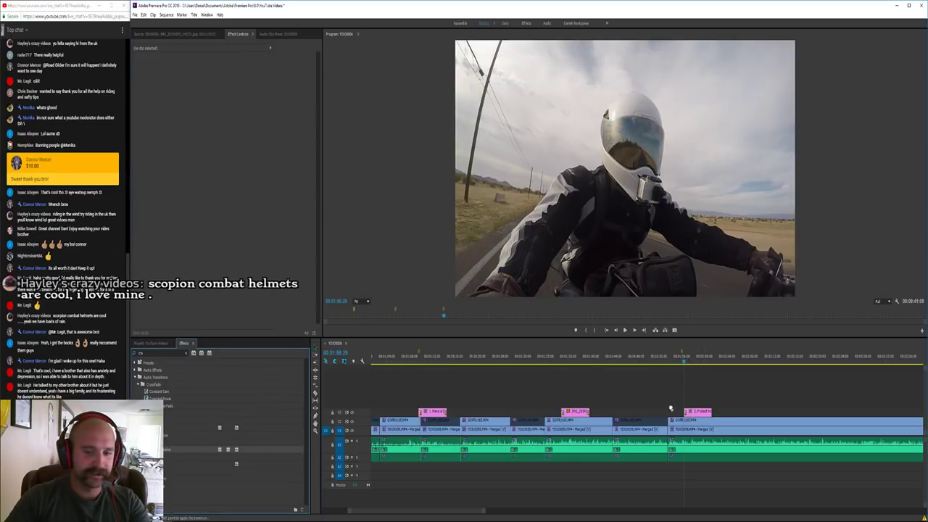
Play the section from just before the "2. Protect Your Eyes" title to check its fade in and fade out
click(680, 362)
key(space)
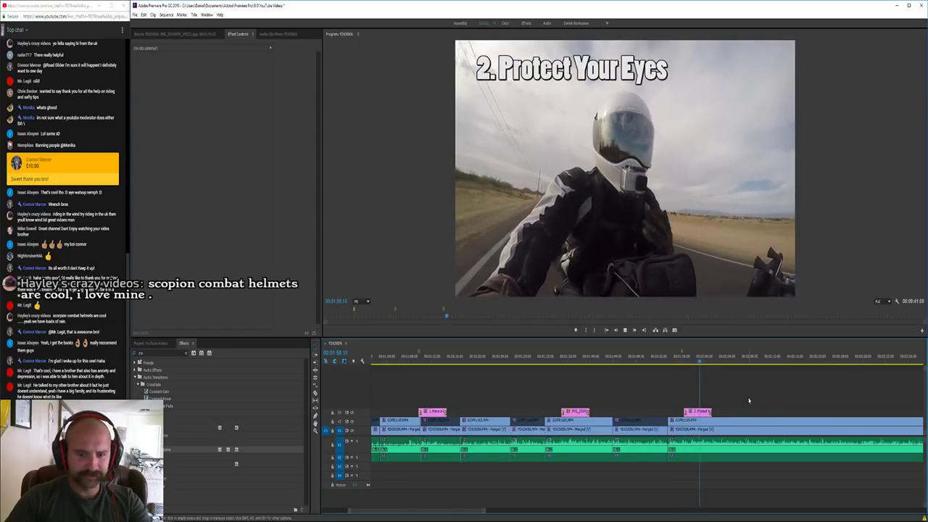
key(minus)
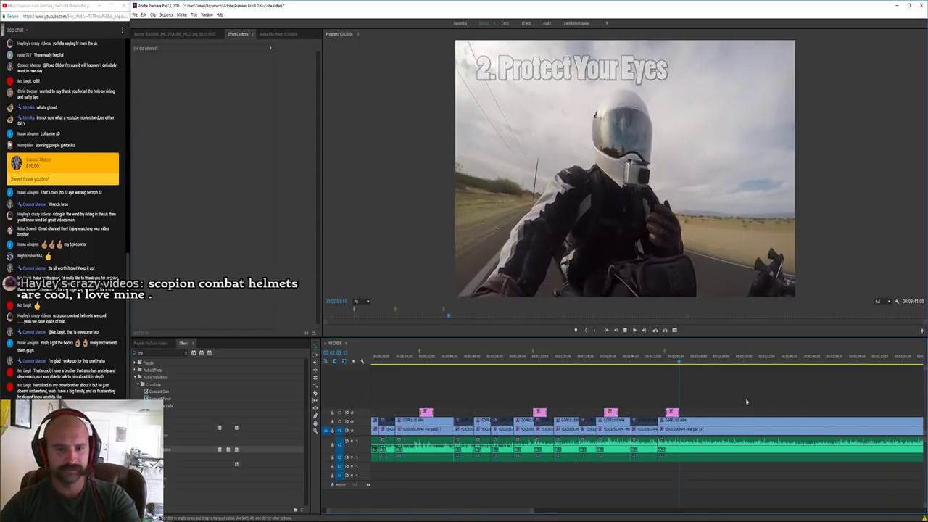
Cut all tracks at about 2:04 and disable the V2 clip that follows the cut to switch to the handlebar view
key(equal)
shift+click(662, 442)
key(v)
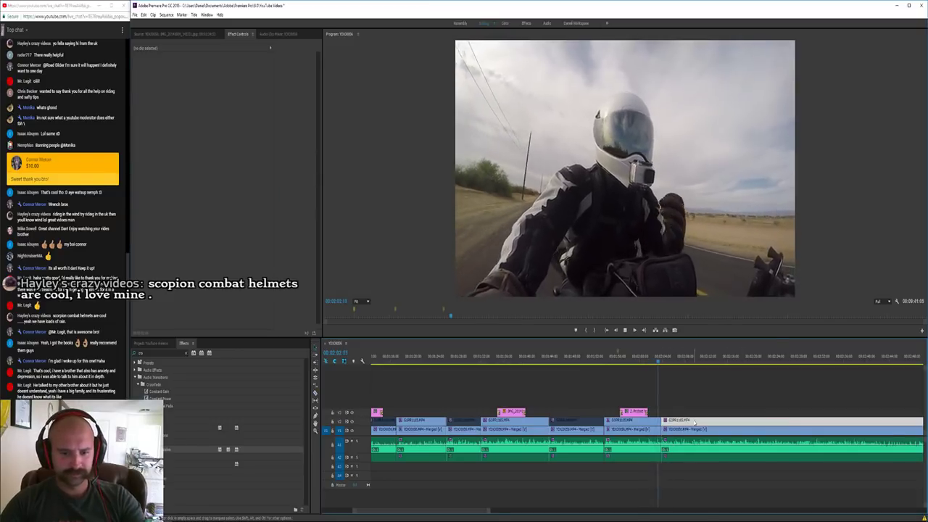
right_click(692, 419)
click(727, 192)
click(715, 404)
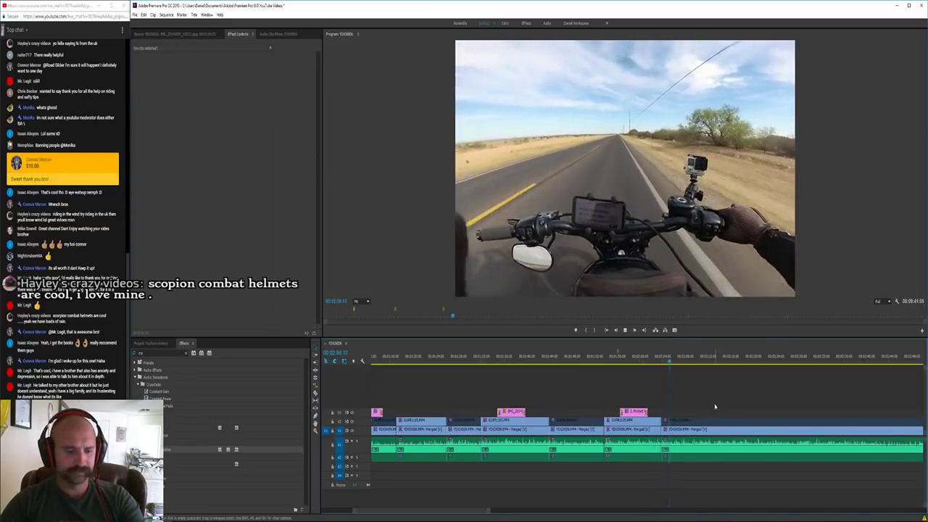
key(minus)
key(space)
Check the effects on the V2 clips and apply Warp Stabilizer to the V2 clip at about 0:53
click(497, 423)
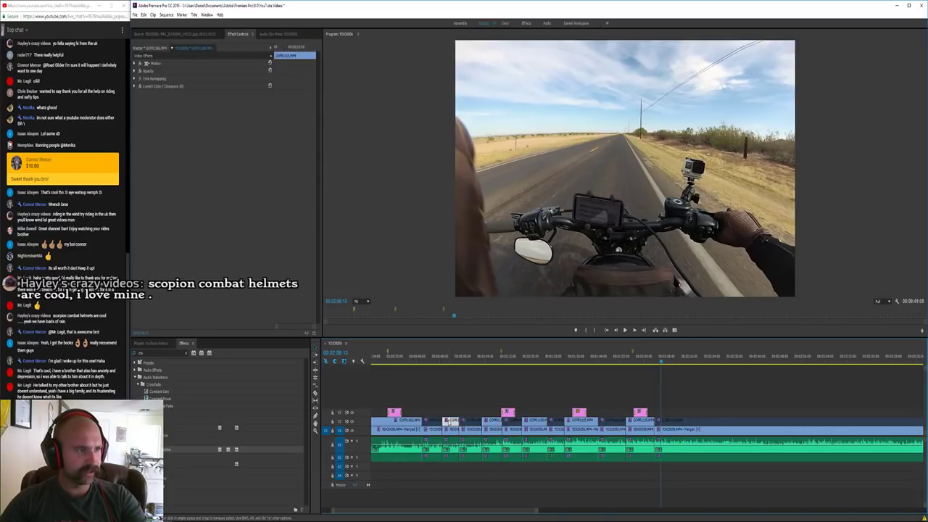
click(532, 422)
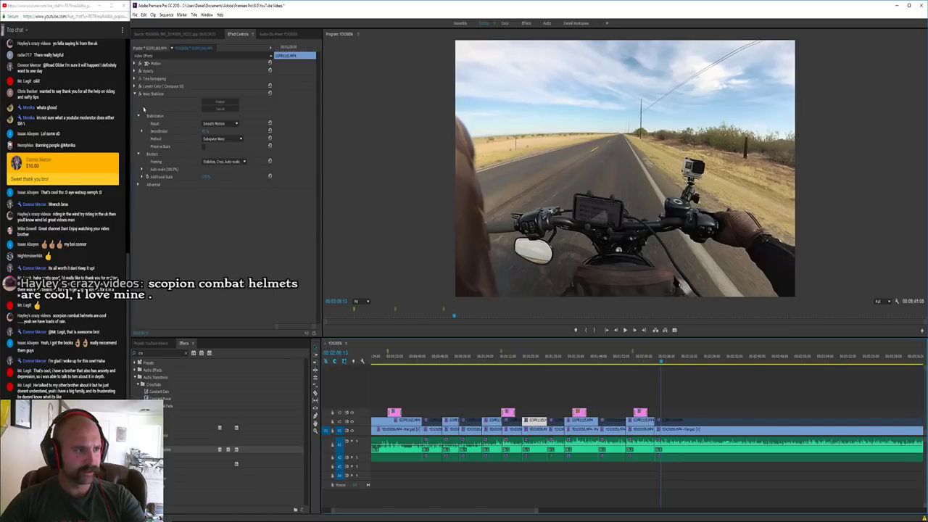
click(454, 357)
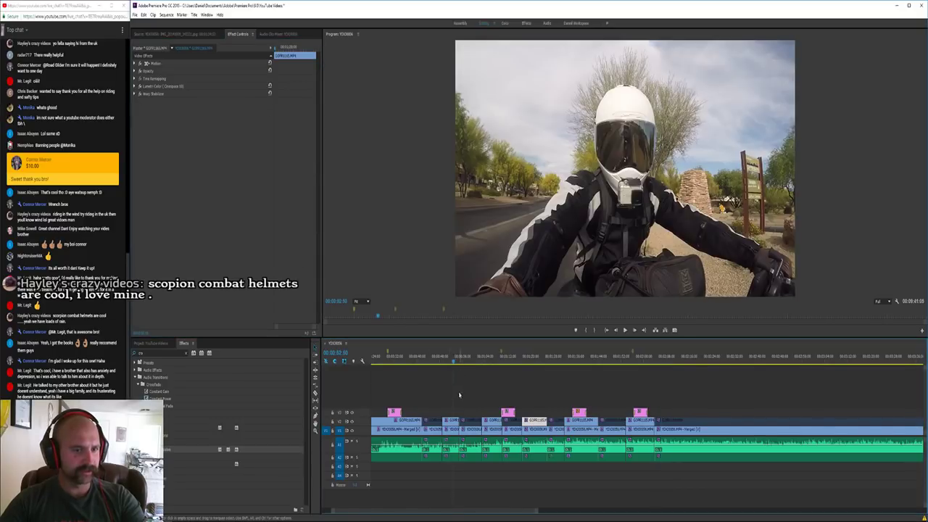
key(space)
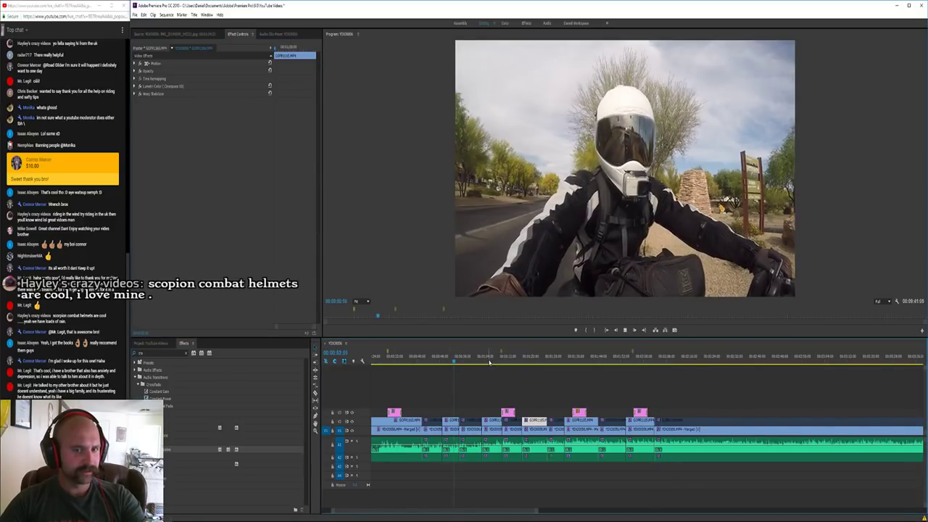
key(space)
click(156, 353)
text(warp)
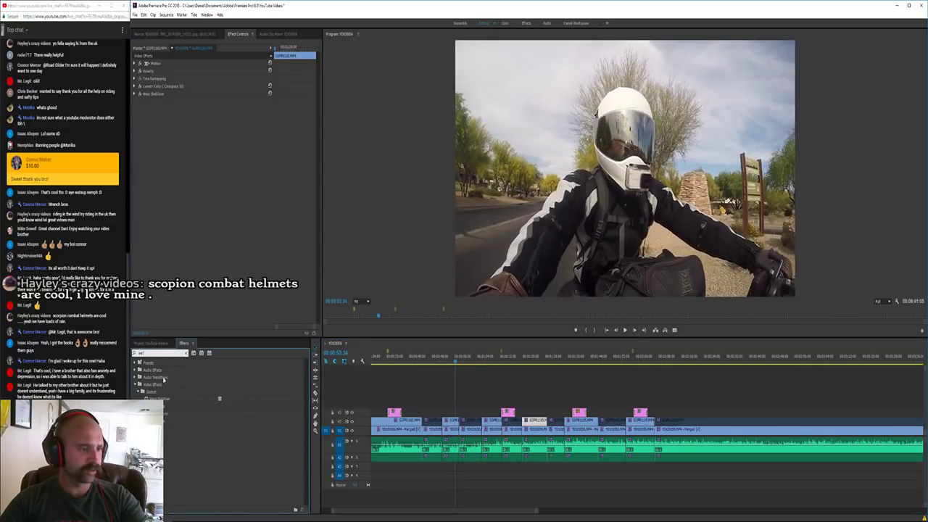
drag(164, 400, 445, 420)
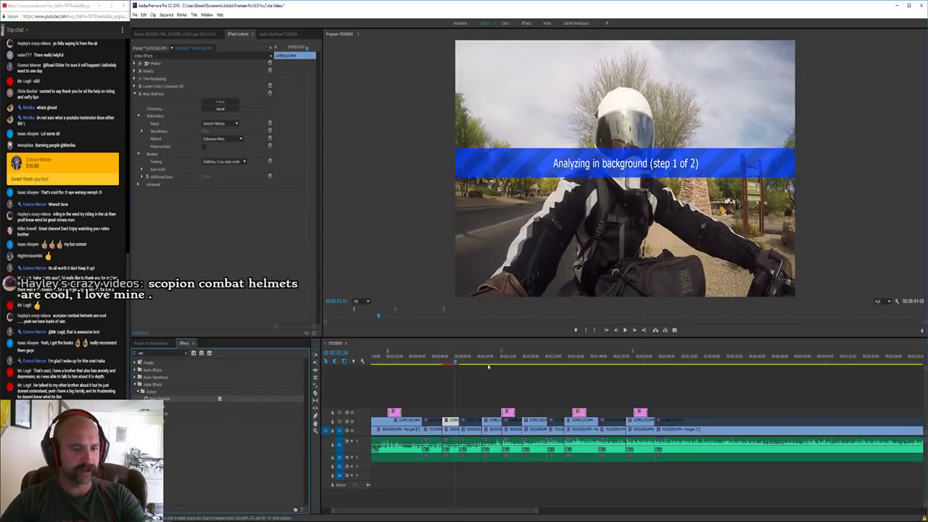
Apply Warp Stabilizer to the V2 clip at about 1:04 and check the effects of the V2 clip at about 1:20
drag(255, 401, 496, 421)
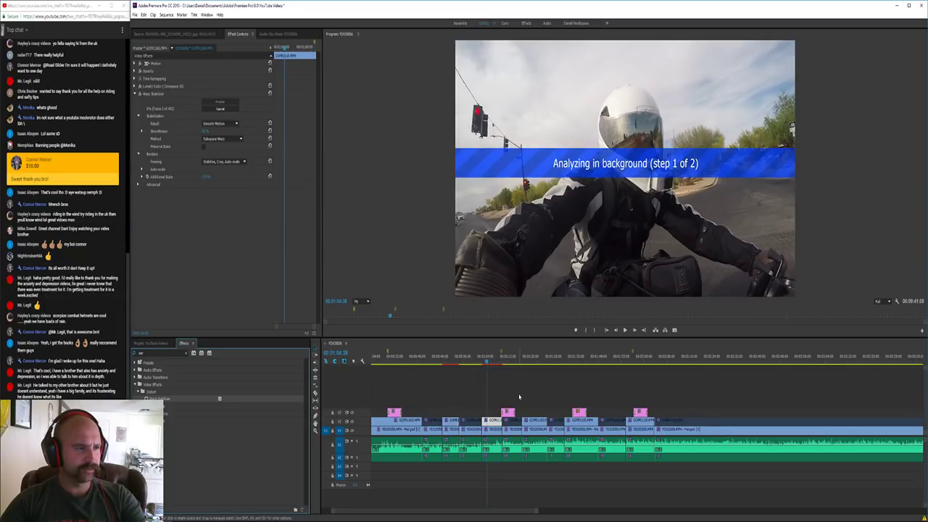
click(549, 386)
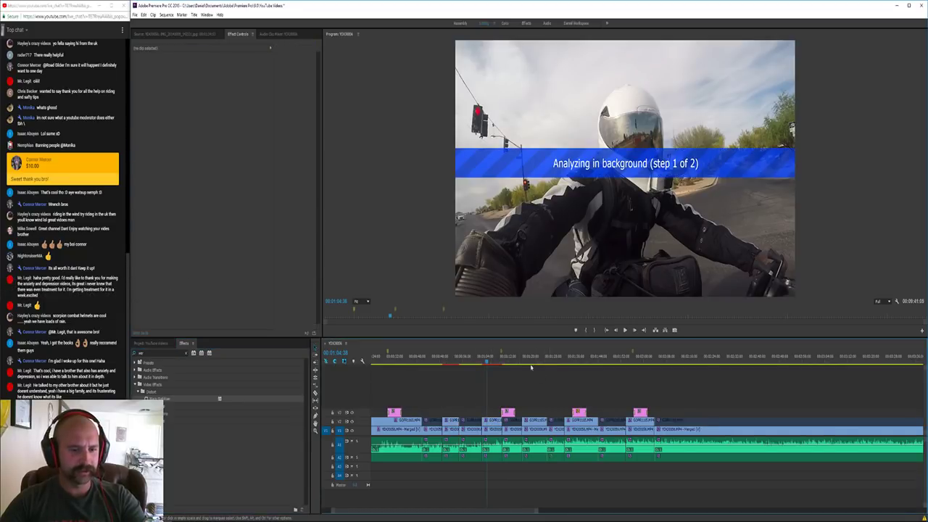
click(531, 361)
click(537, 421)
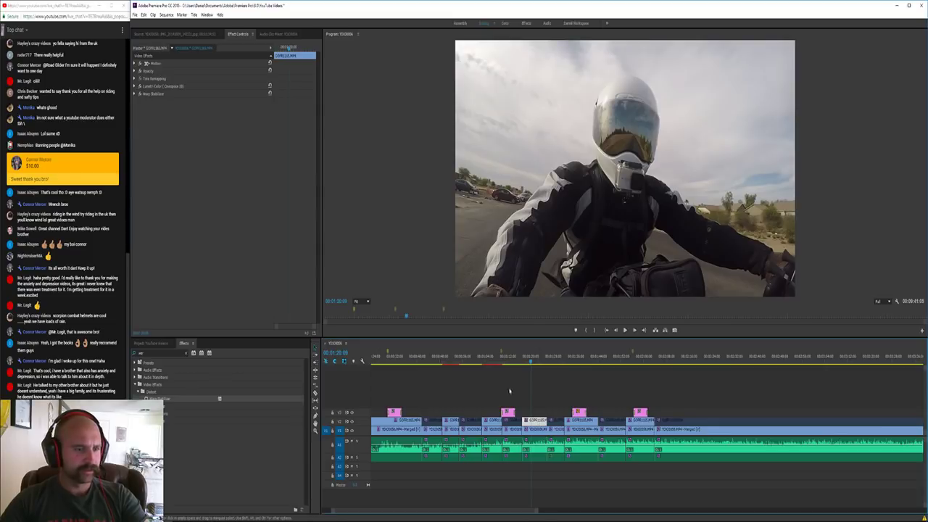
Apply Warp Stabilizer to the V2 clips at about 1:40 and 1:58
click(587, 366)
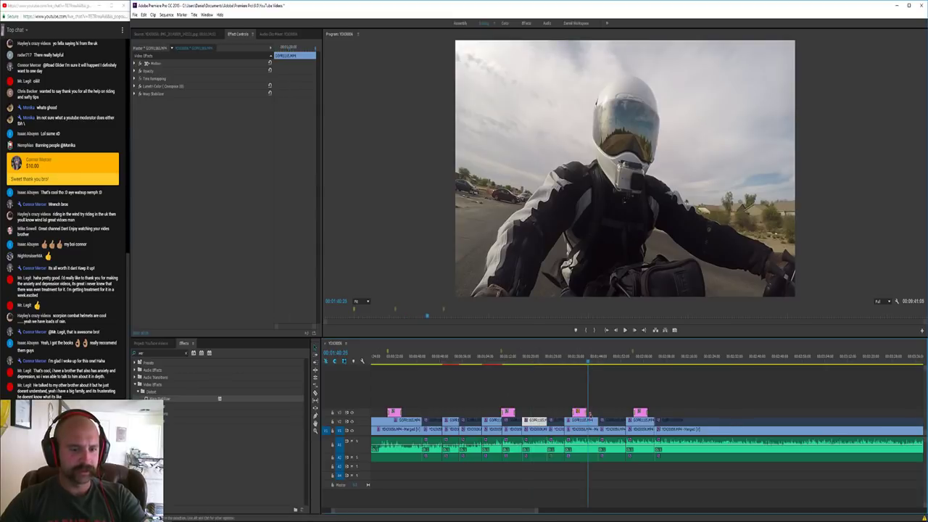
click(189, 399)
drag(190, 399, 590, 420)
click(703, 399)
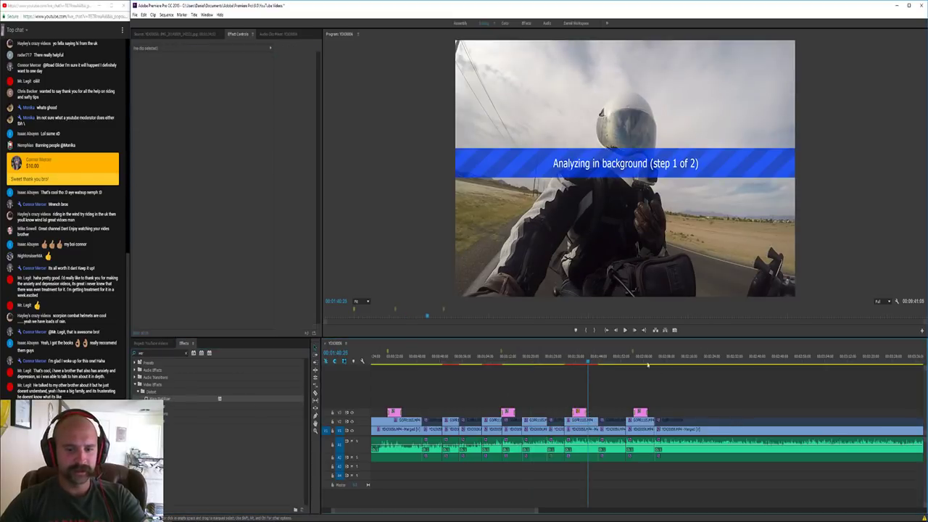
click(639, 363)
drag(181, 399, 641, 420)
click(704, 399)
Play on from about 2:04, cut all tracks at about 2:10 and re-enable the V2 clip after the cut
click(656, 364)
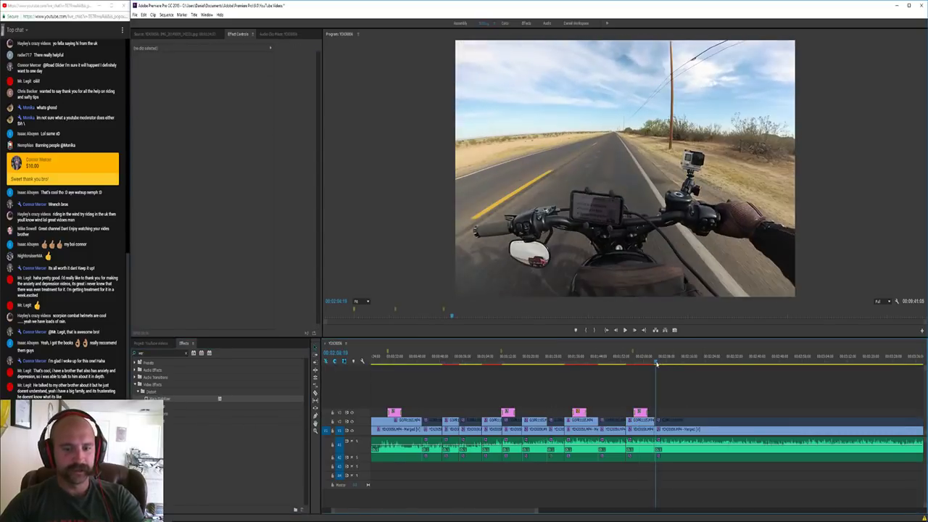
key(space)
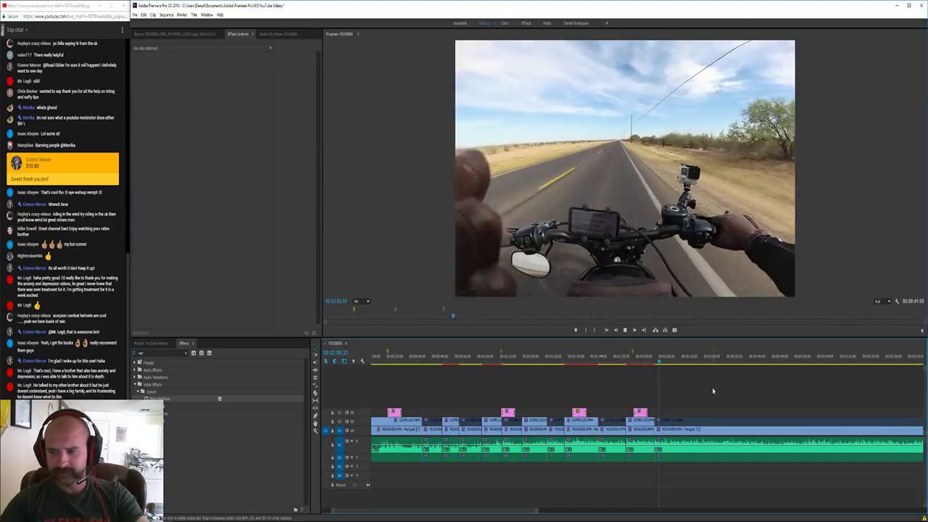
key(equal)
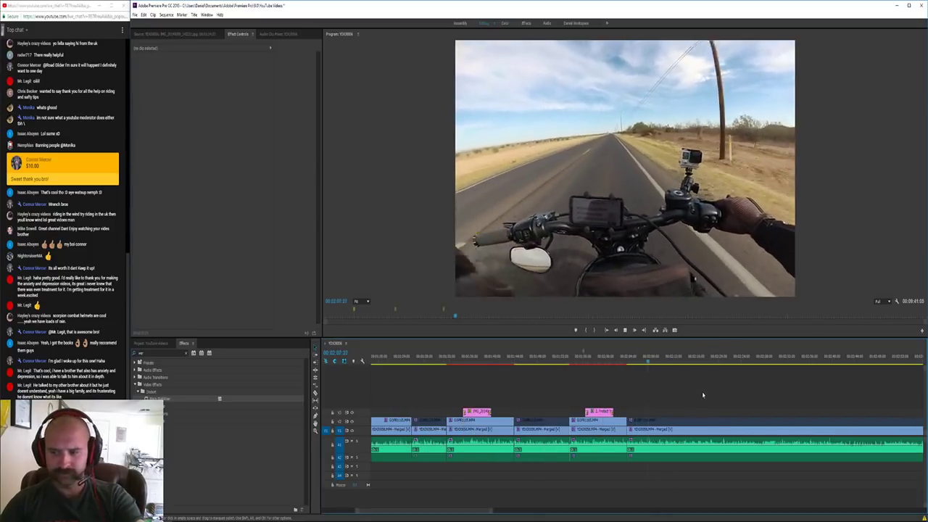
key(c)
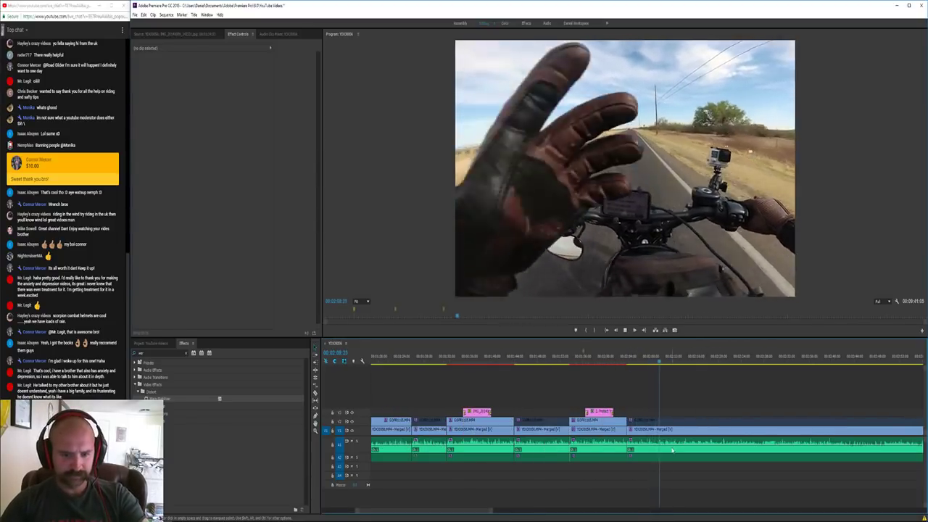
shift+click(670, 437)
right_click(715, 426)
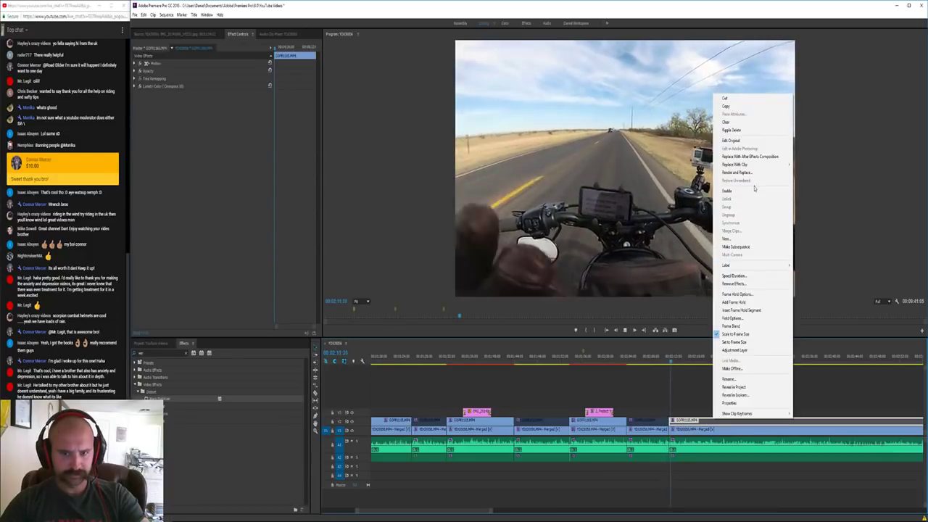
click(725, 387)
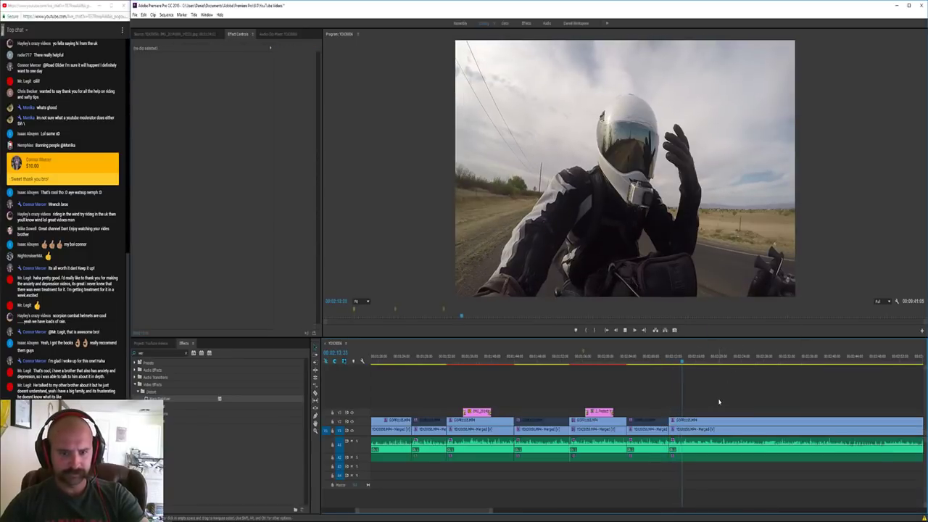
key(space)
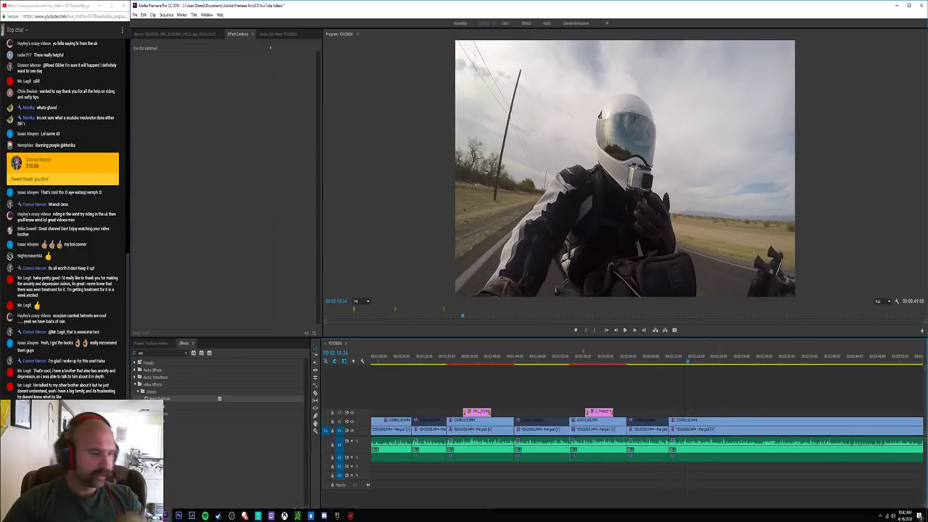
click(232, 515)
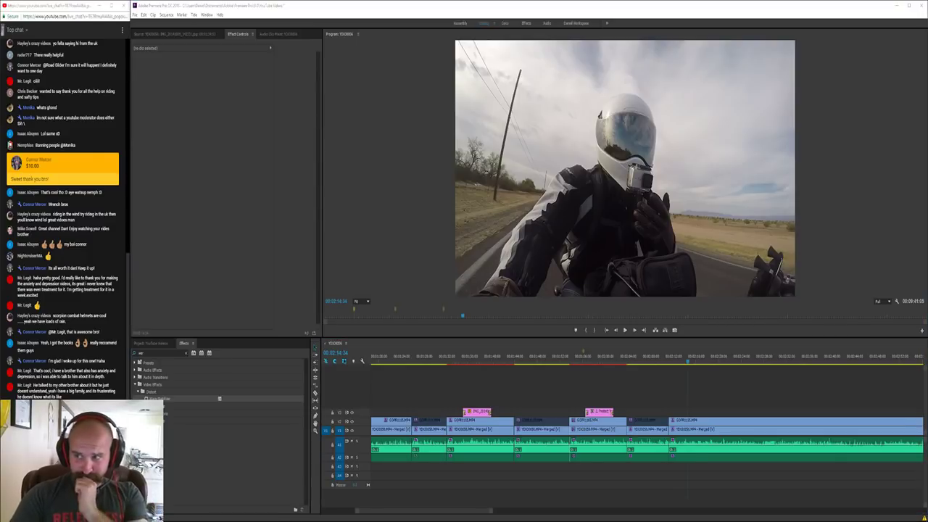
Browse the photo bins in the project and preview the event, motorcycle and parts photos in search of a suitable picture
click(153, 343)
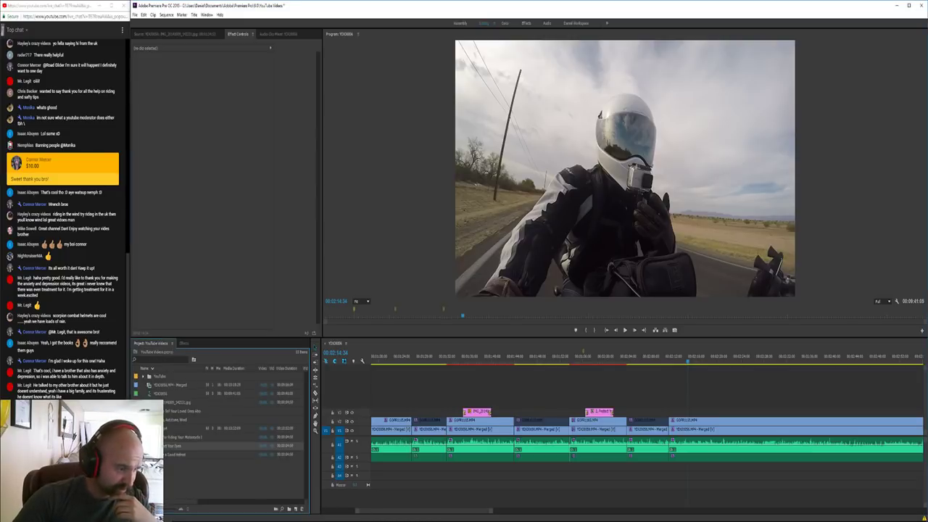
click(143, 419)
scroll(232, 434, down, 2)
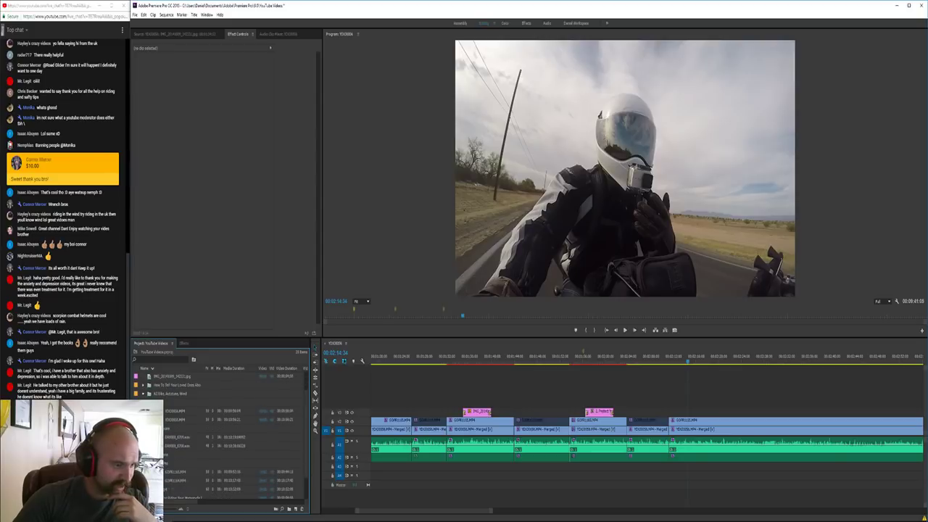
scroll(196, 461, down, 2)
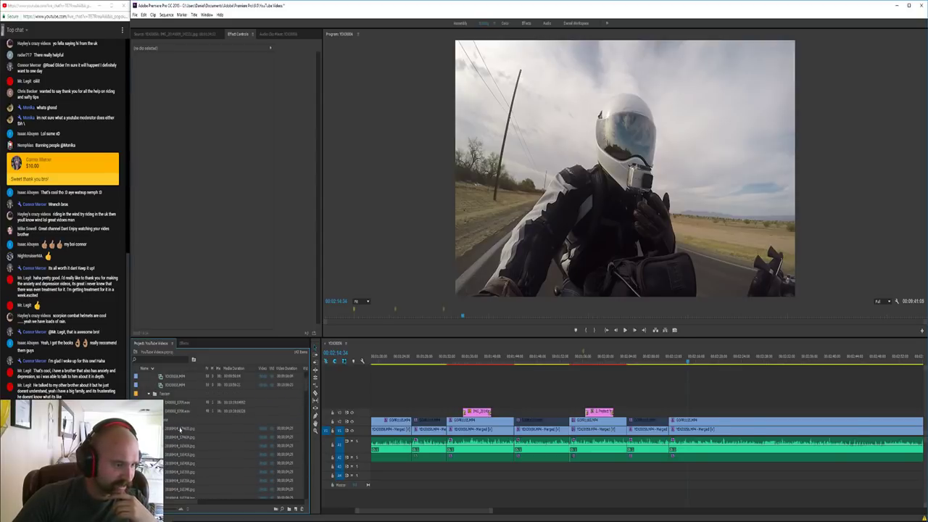
double_click(181, 428)
double_click(178, 437)
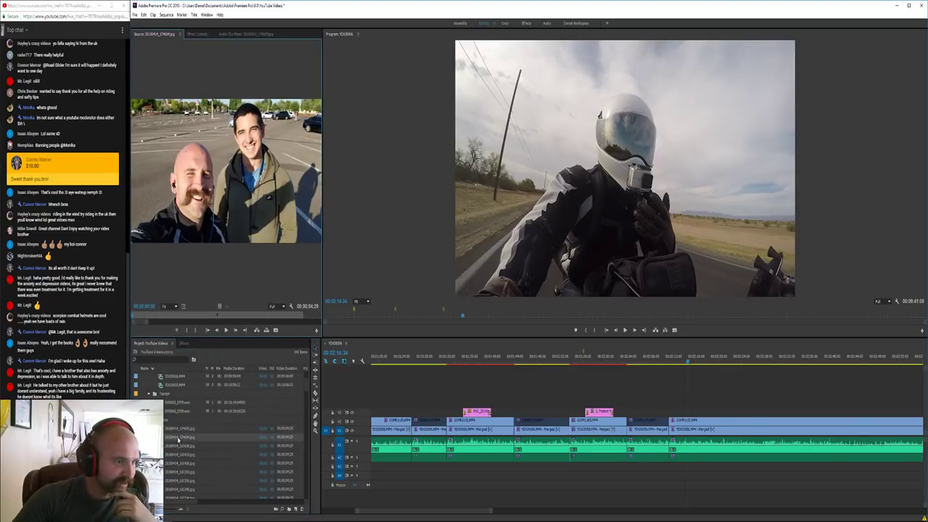
double_click(182, 446)
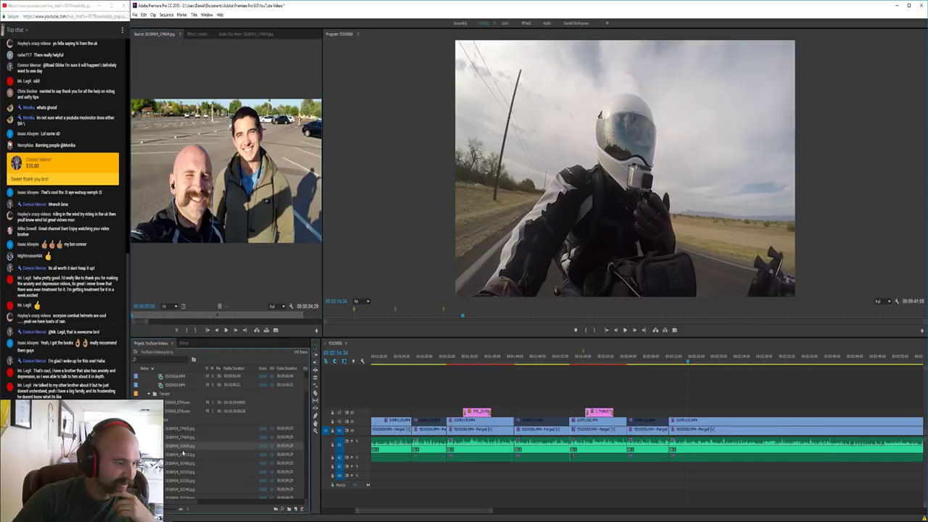
double_click(182, 456)
scroll(184, 464, down, 2)
double_click(186, 447)
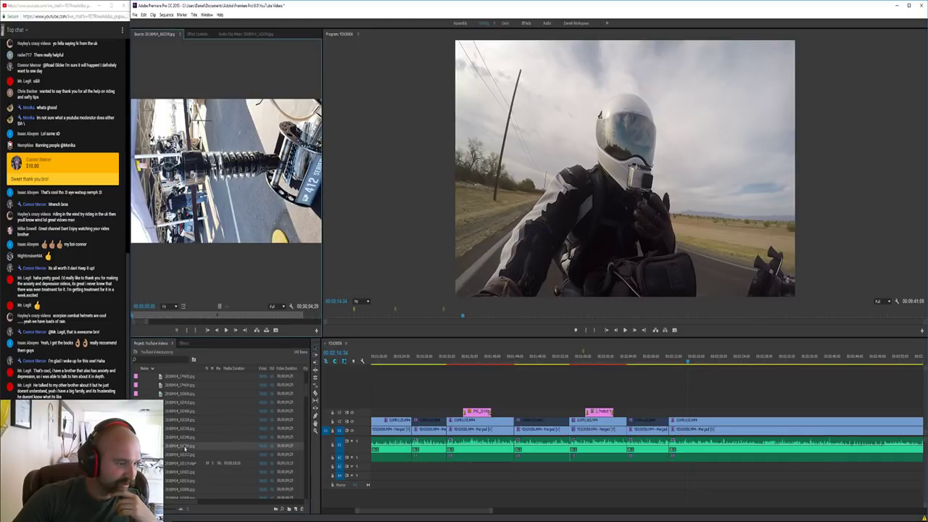
double_click(186, 437)
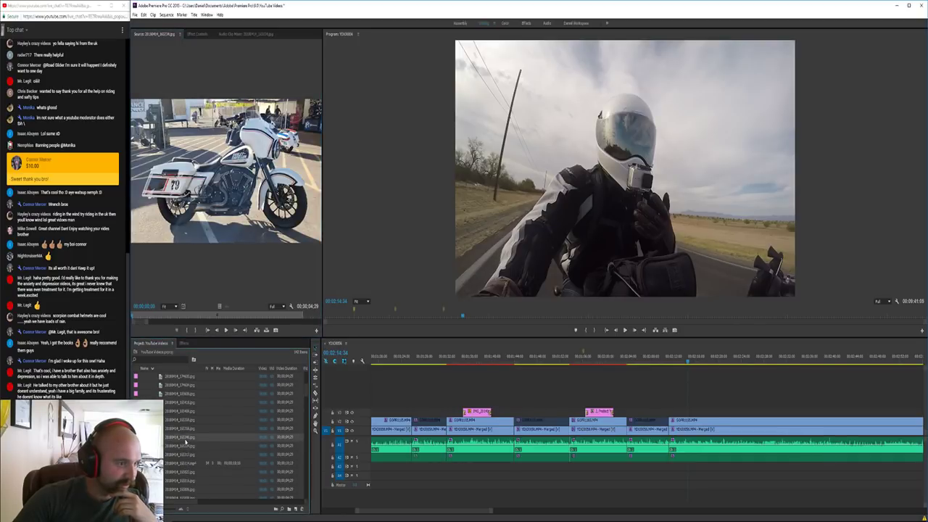
double_click(186, 445)
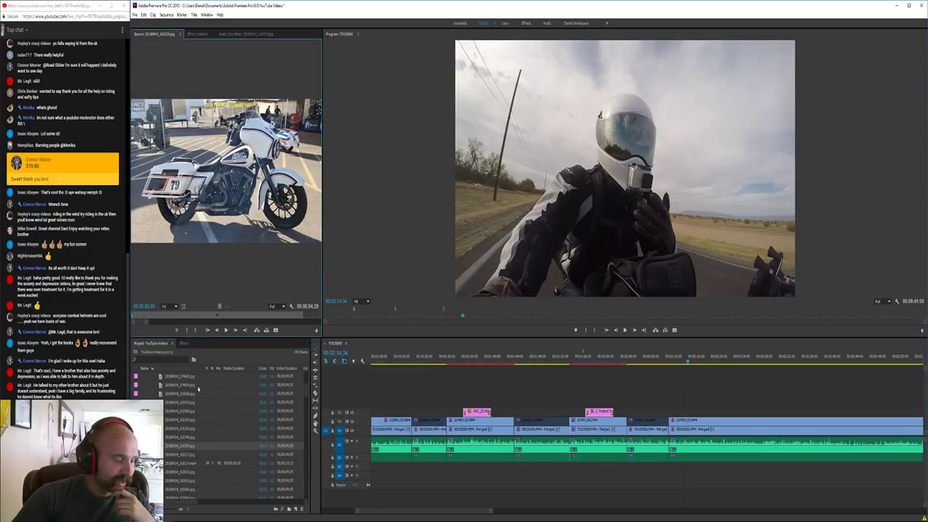
scroll(186, 449, down, 1)
double_click(186, 457)
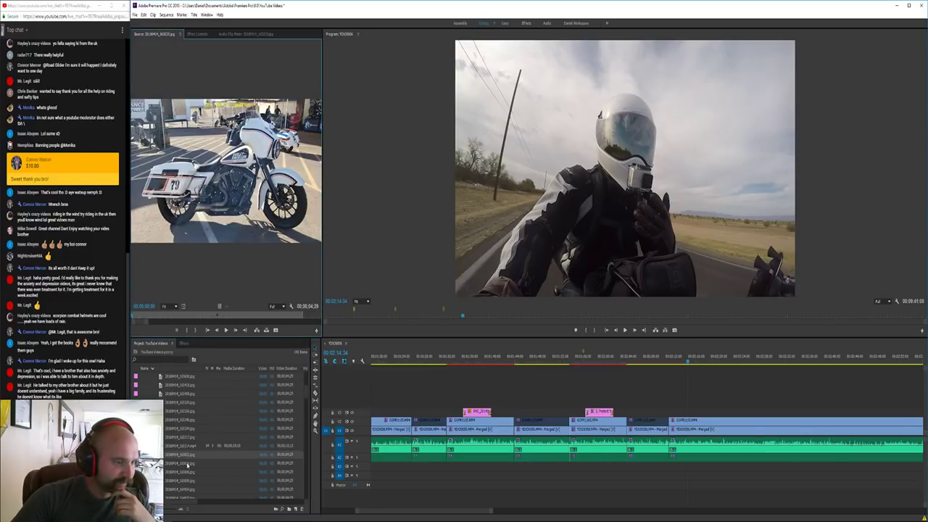
double_click(186, 464)
double_click(186, 471)
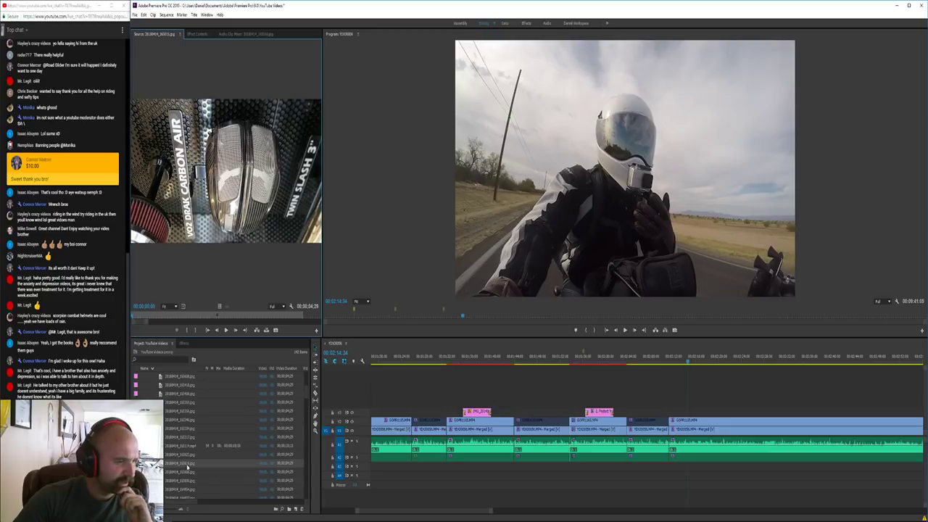
scroll(186, 471, down, 1)
scroll(186, 471, down, 2)
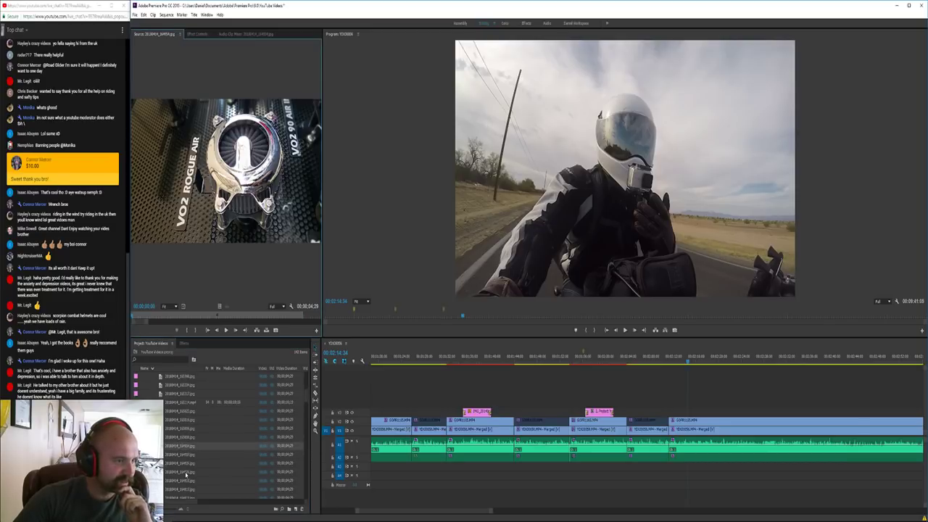
double_click(184, 471)
scroll(196, 469, down, 2)
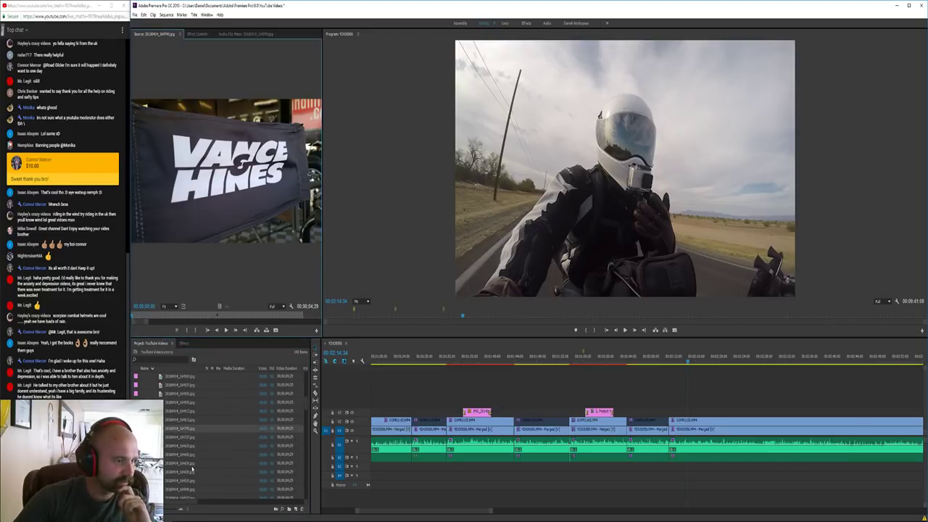
click(185, 465)
scroll(204, 468, down, 2)
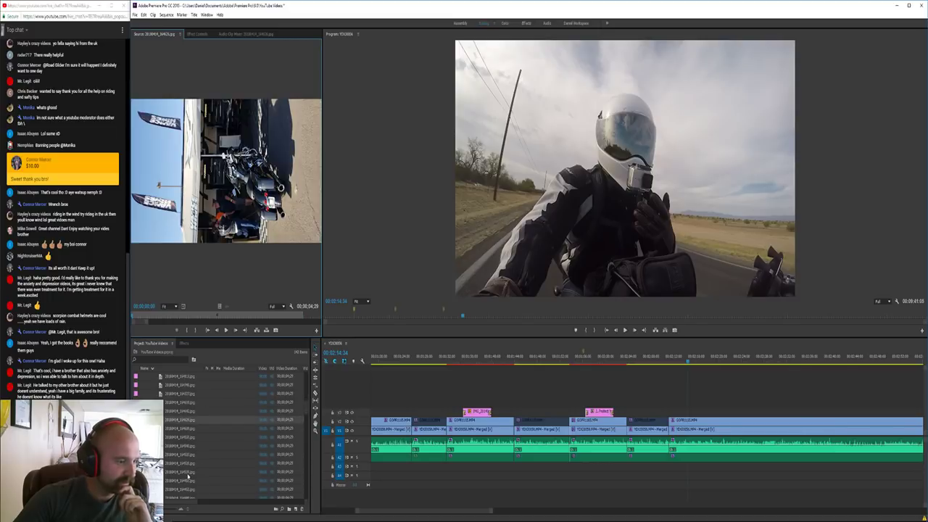
double_click(188, 474)
scroll(199, 474, down, 2)
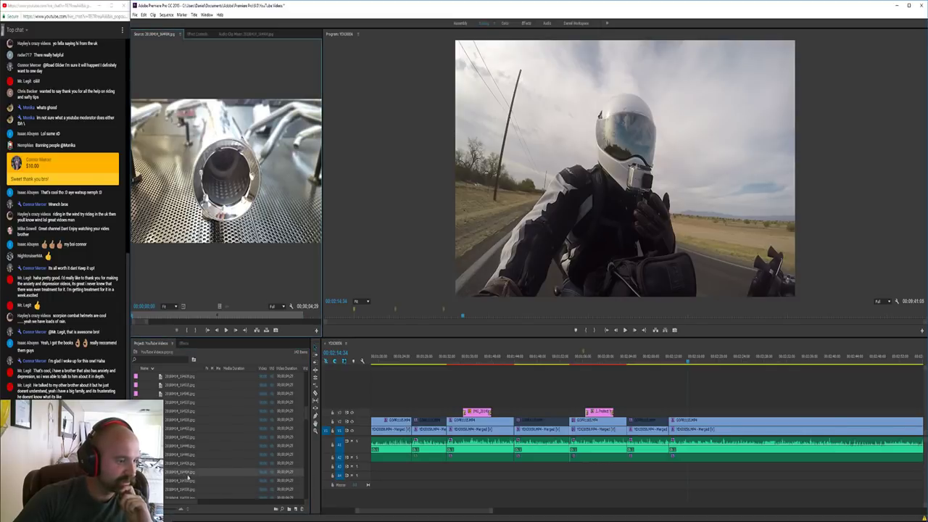
double_click(193, 476)
double_click(186, 490)
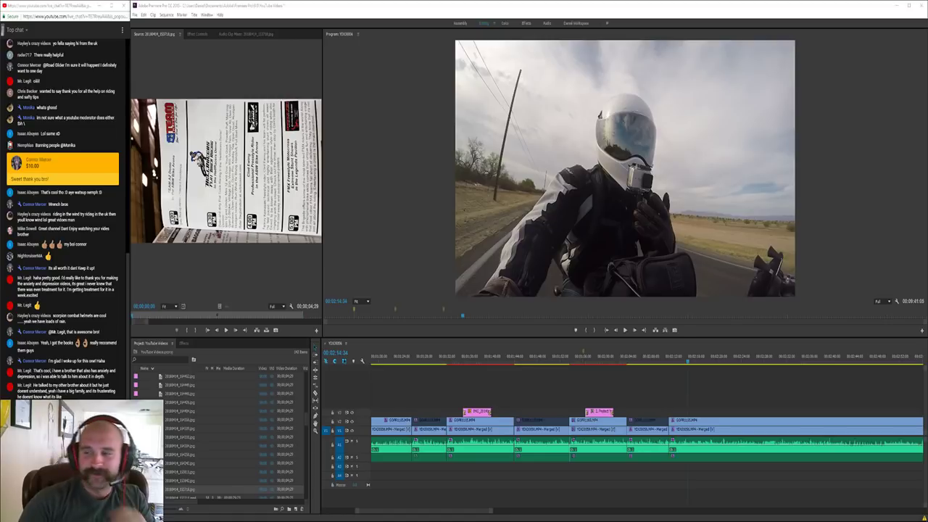
Collapse the bin of event photos and save the project
scroll(166, 377, up, 3)
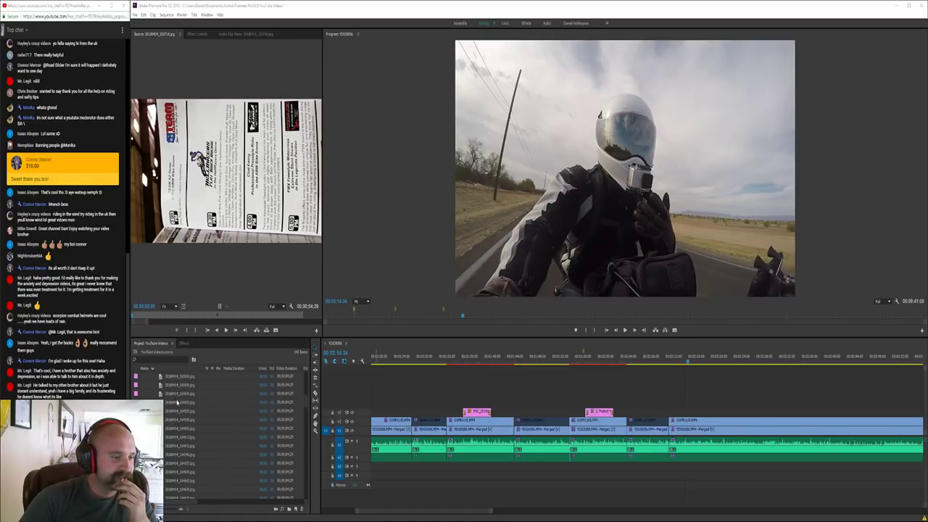
click(148, 411)
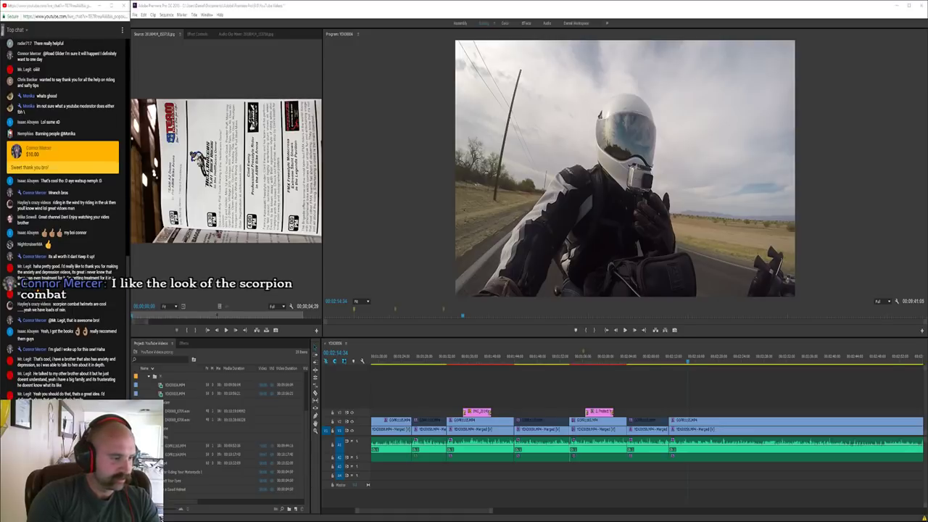
key(ctrl+s)
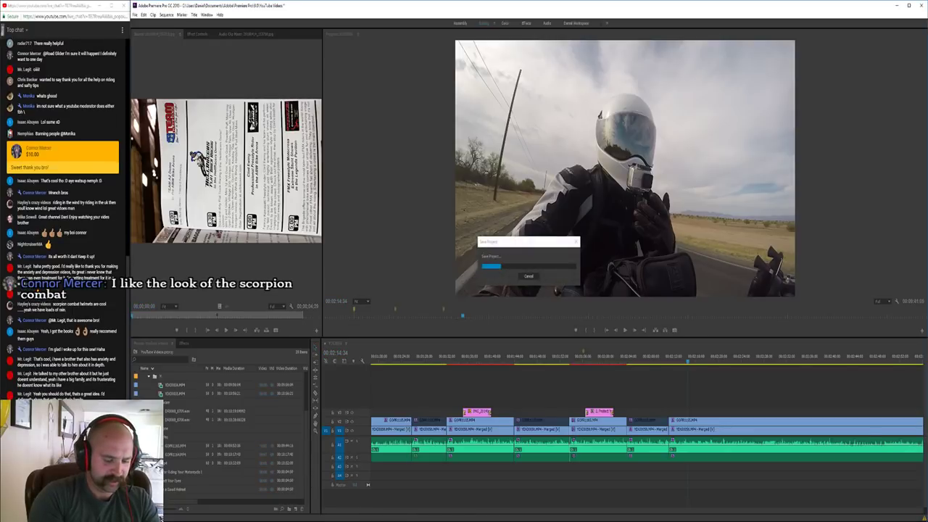
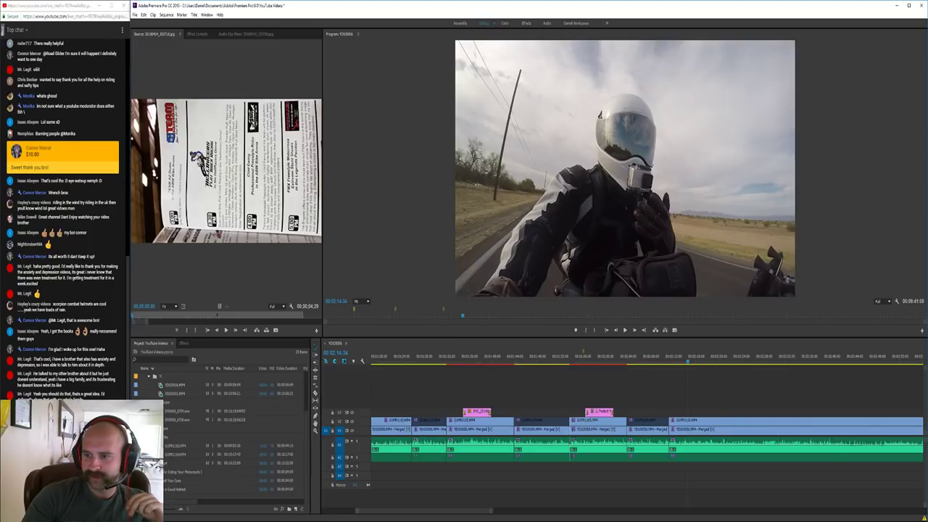
Check the recently synced photos and the options in Backup and Sync, and close it again
mouse_move(232, 516)
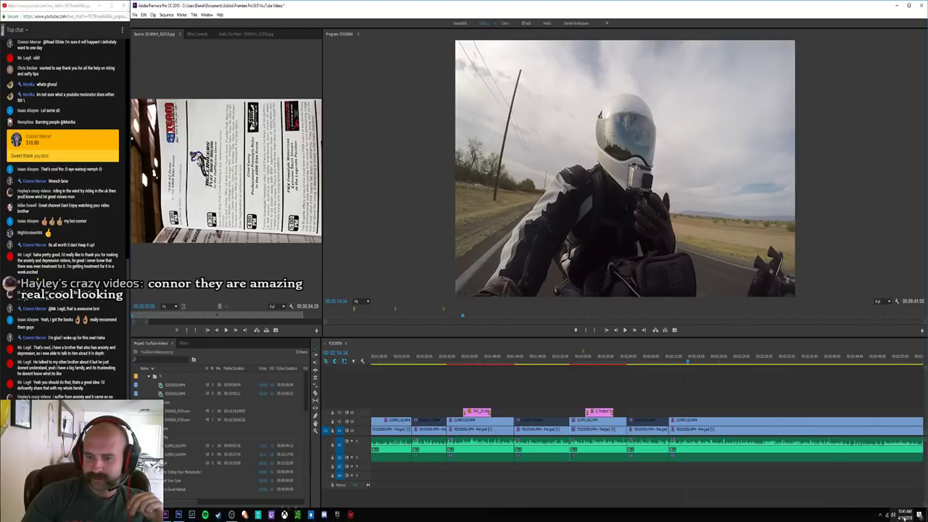
click(879, 515)
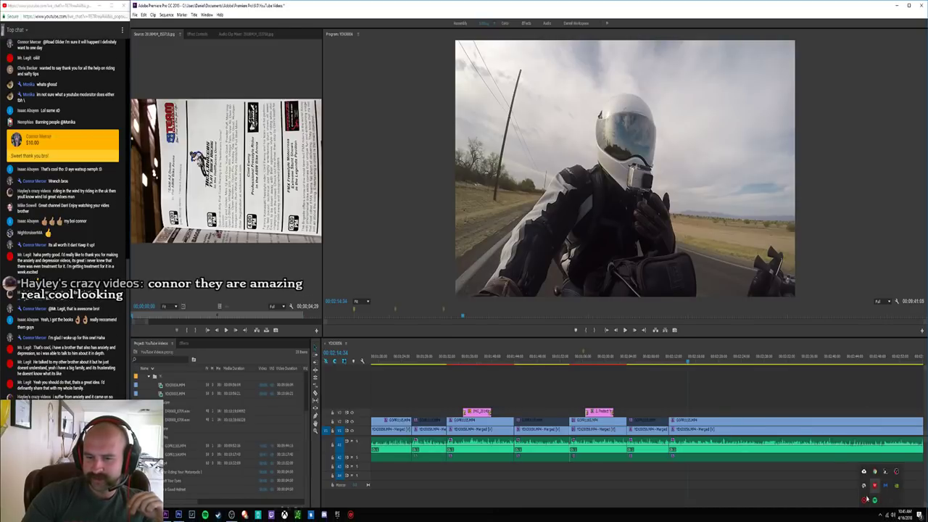
click(863, 471)
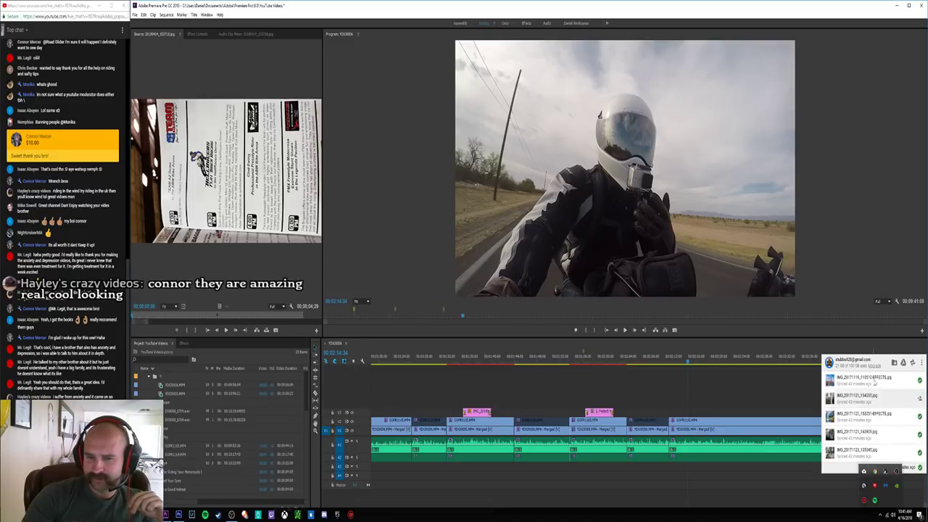
click(919, 362)
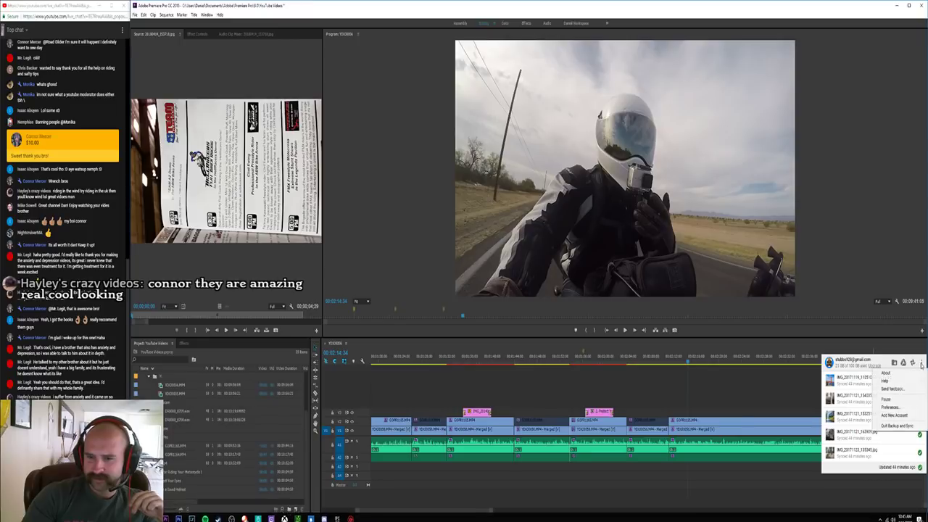
click(878, 365)
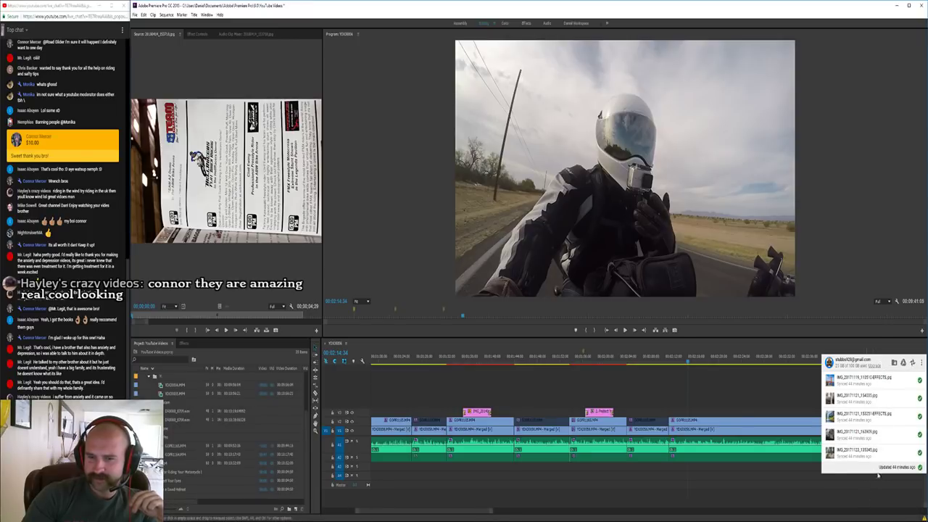
click(875, 519)
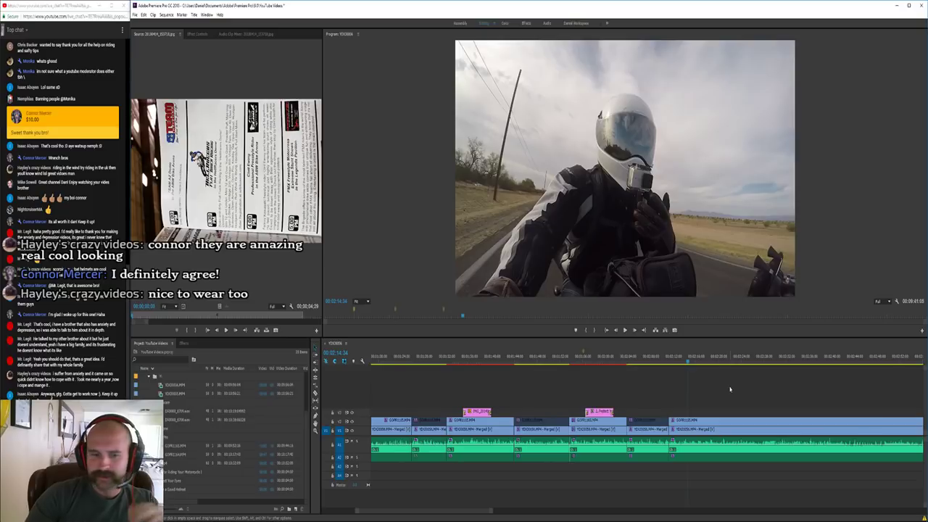
Place the photo of the helmeted rider in clear glasses on V3 at about 2:13 and play the section from about 2:11
click(682, 360)
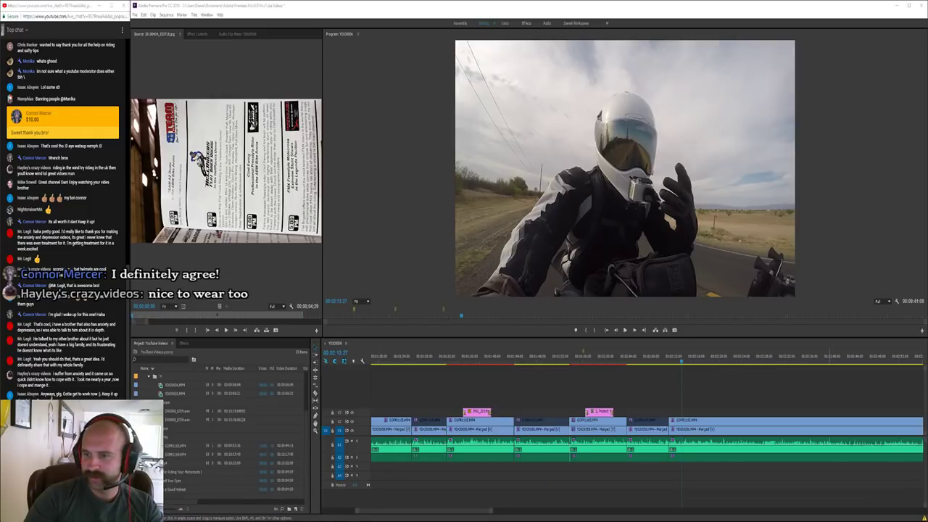
drag(927, 391, 684, 413)
click(671, 364)
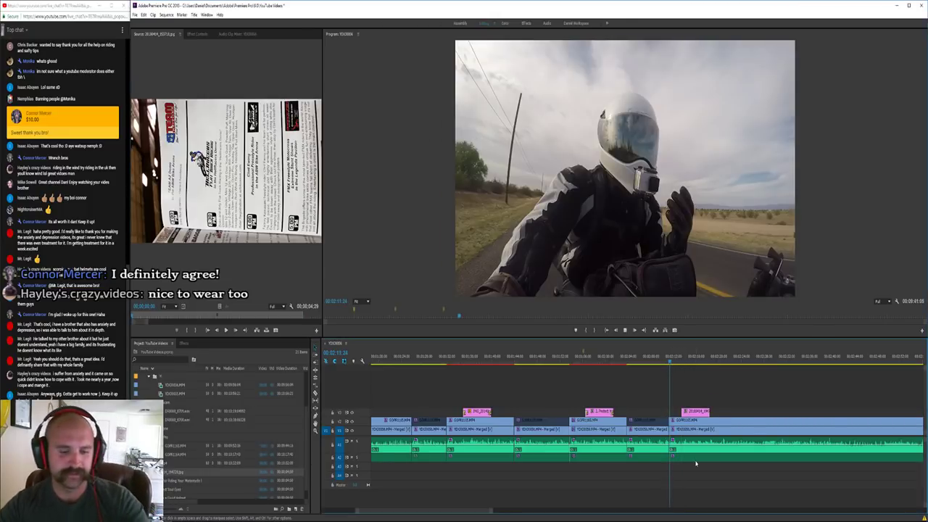
key(equal)
key(space)
key(space)
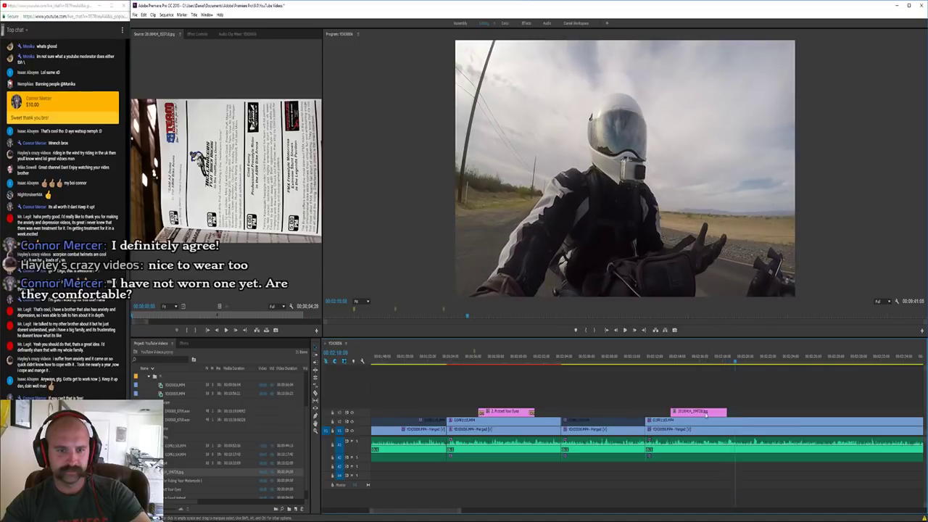
click(705, 360)
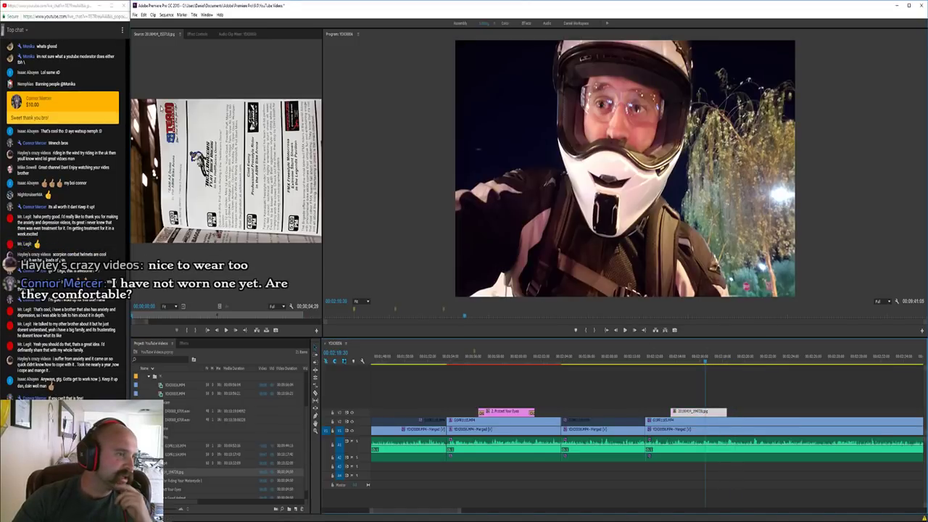
Collapse the expanded bins in the project and duplicate the "2. Protect Your Eyes" title
click(149, 377)
click(150, 394)
click(150, 428)
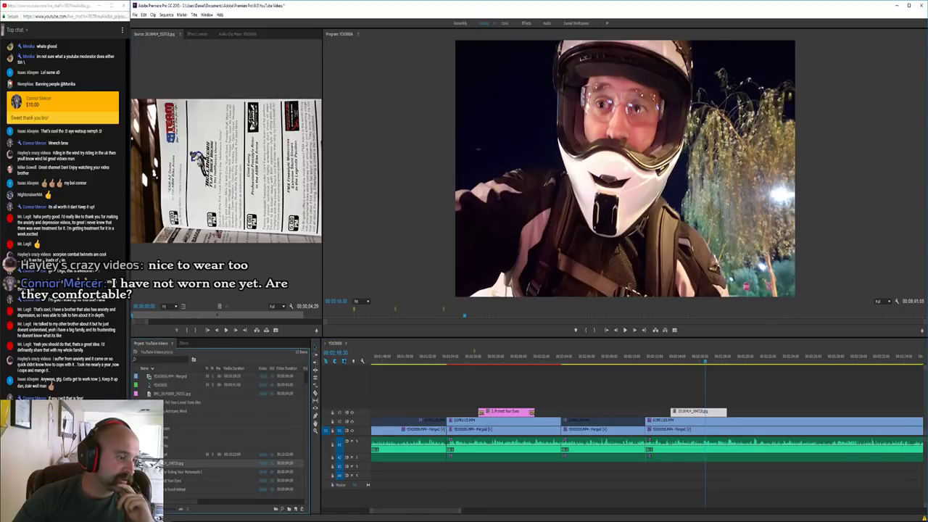
right_click(181, 455)
click(199, 174)
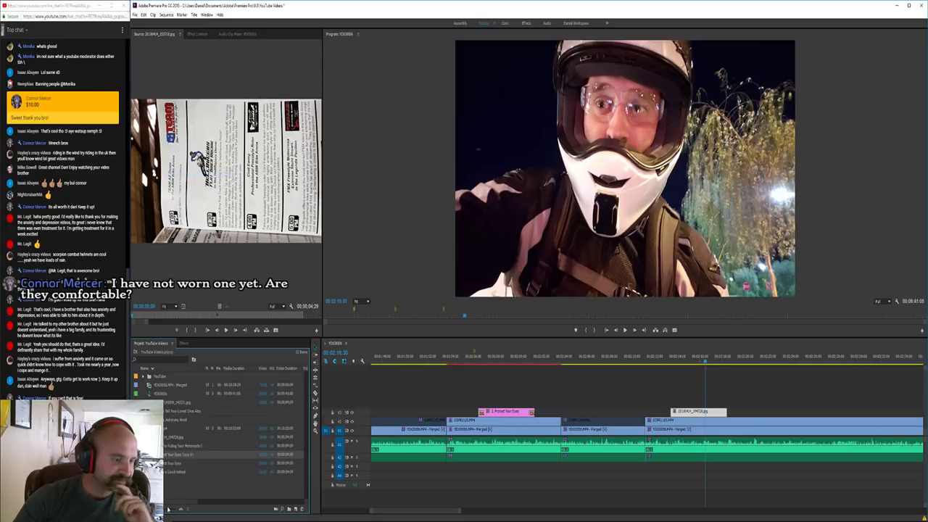
Rename the duplicated title as "Bought these because it was dark and I didnt have my clear visor. $5 Fix!!"
click(168, 456)
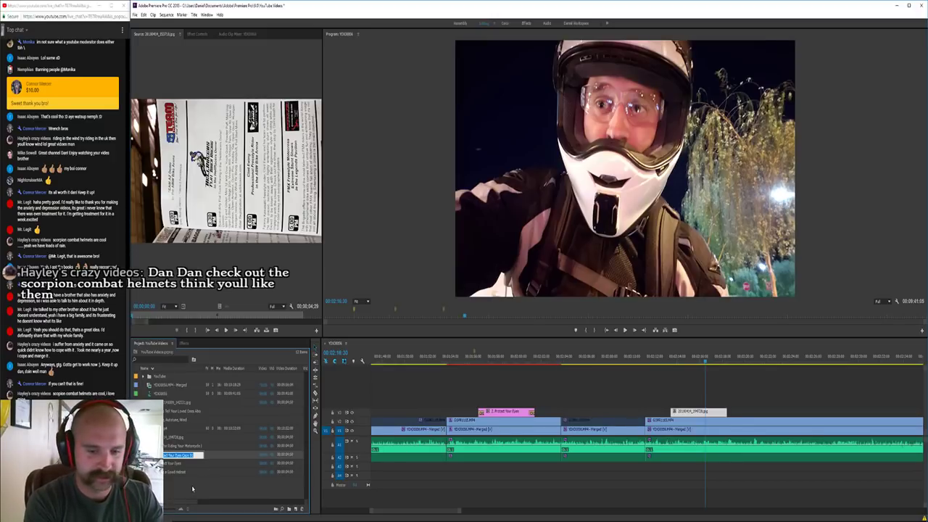
text(3. Wear Bo)
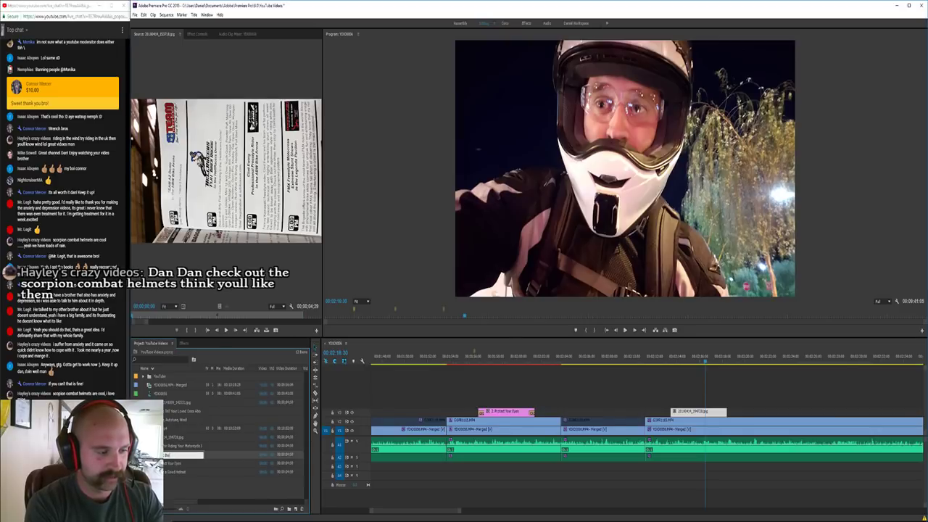
text(ots because)
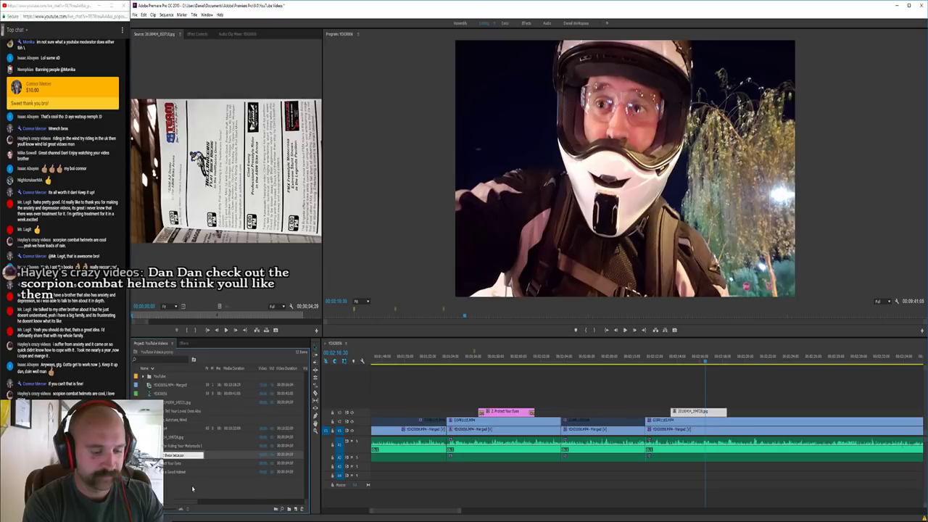
text( it wa)
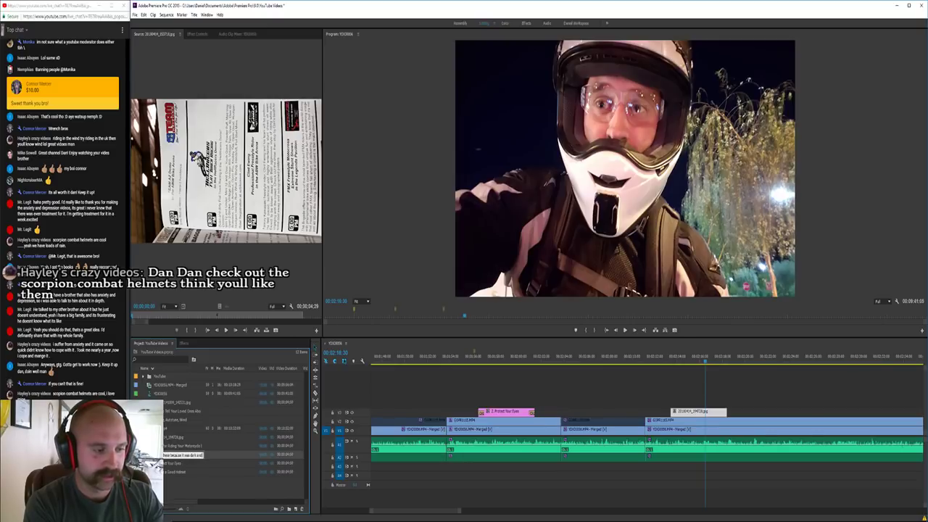
text(s dark and I didnt have)
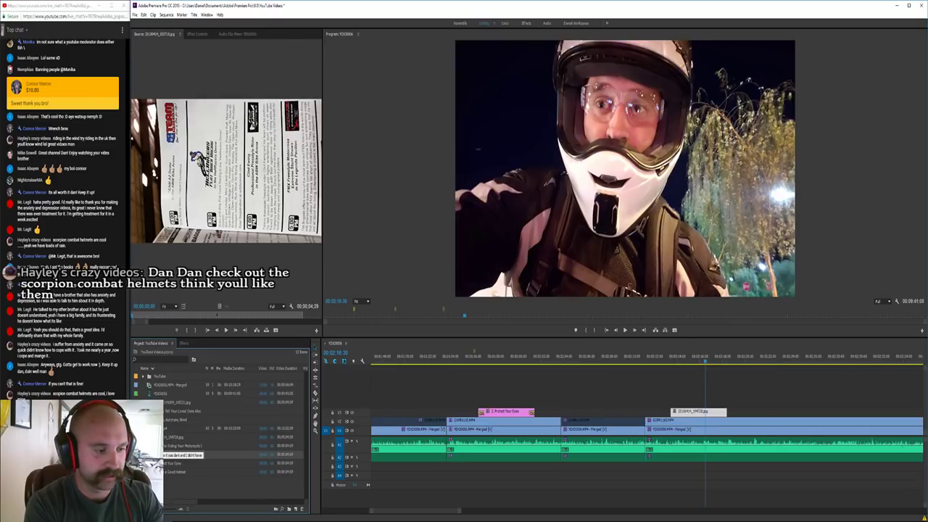
text( my cl)
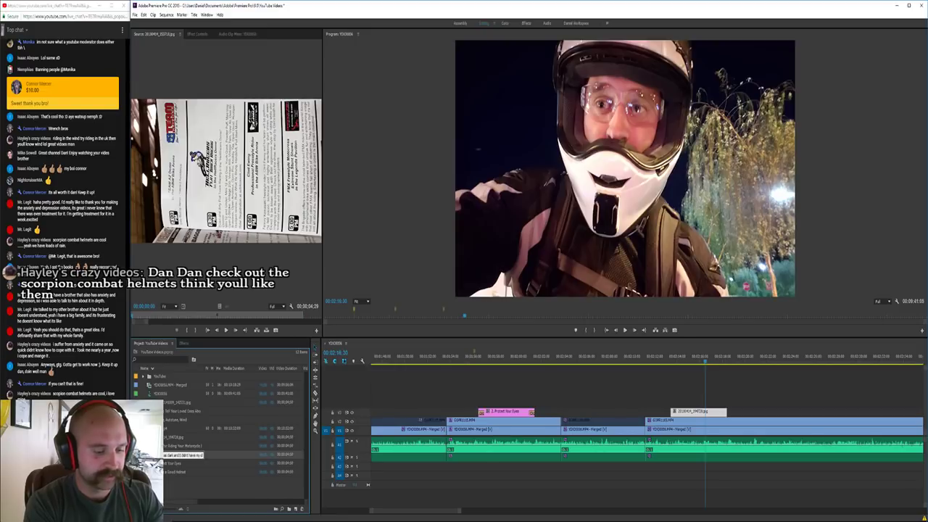
text(ear visor. If)
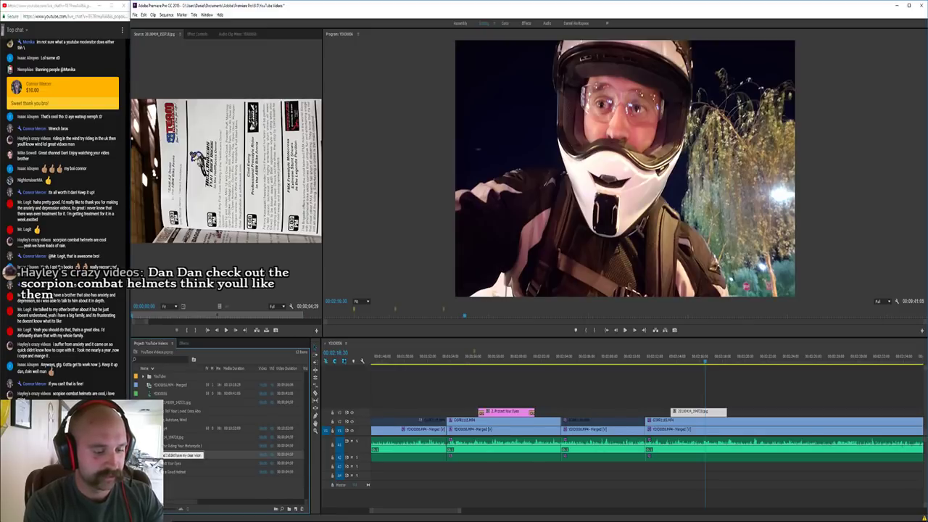
text( Moto)
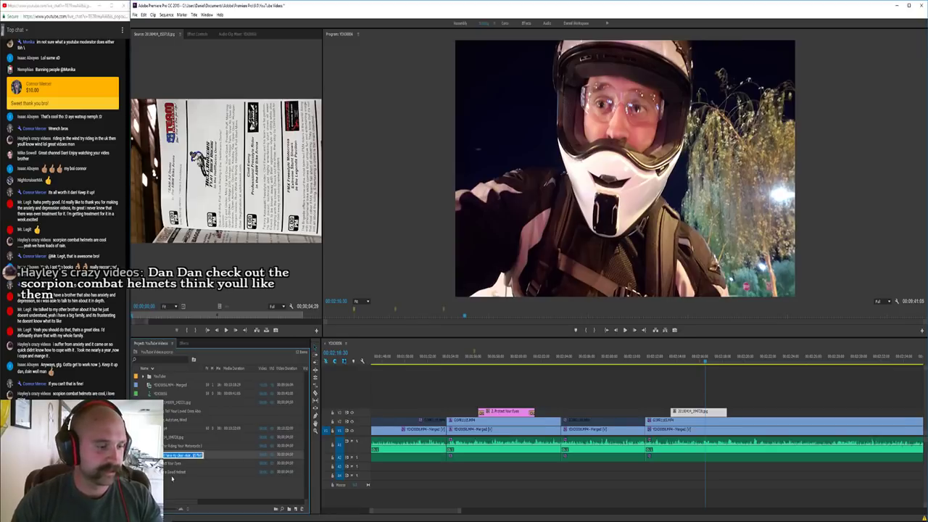
key(Return)
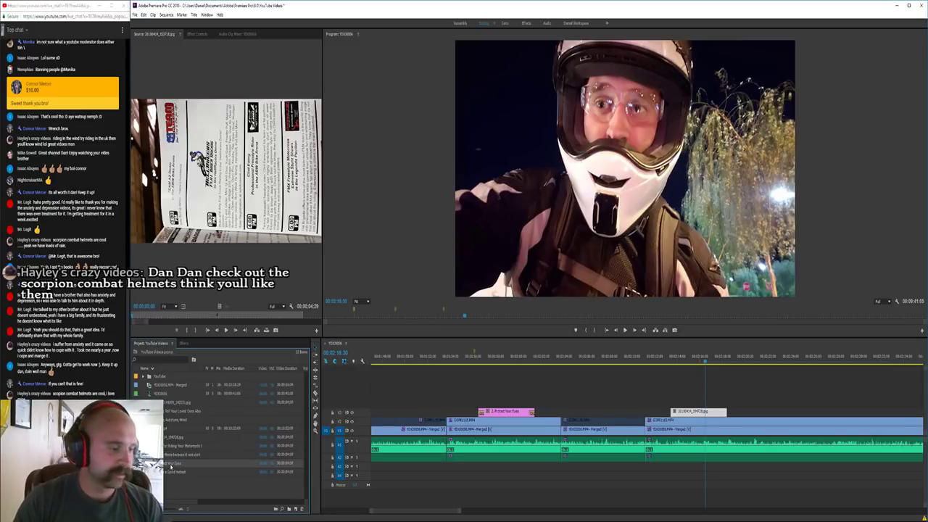
Place the renamed title on V4 above the helmet photo and replace its text with its name, putting "$5 Fix!!" on a third line
drag(569, 423, 694, 404)
double_click(693, 406)
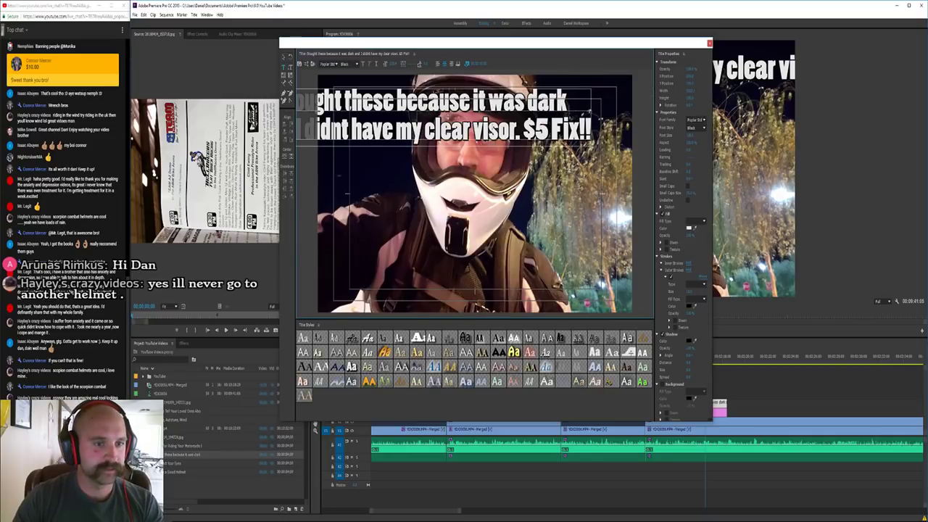
key(Return)
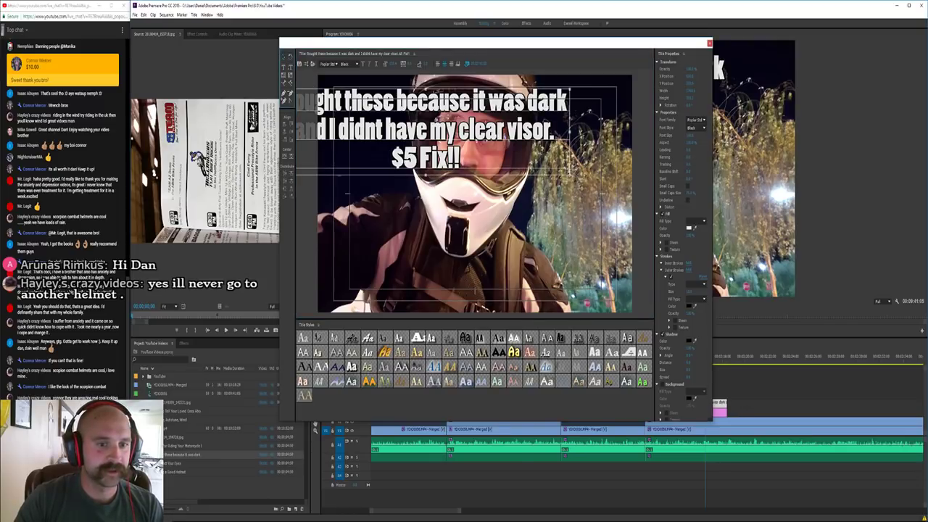
Shrink the three-line caption, centre it along the lower edge of the photo, and close the title editor
drag(570, 174, 517, 303)
drag(545, 259, 612, 240)
drag(518, 290, 490, 298)
drag(575, 305, 567, 304)
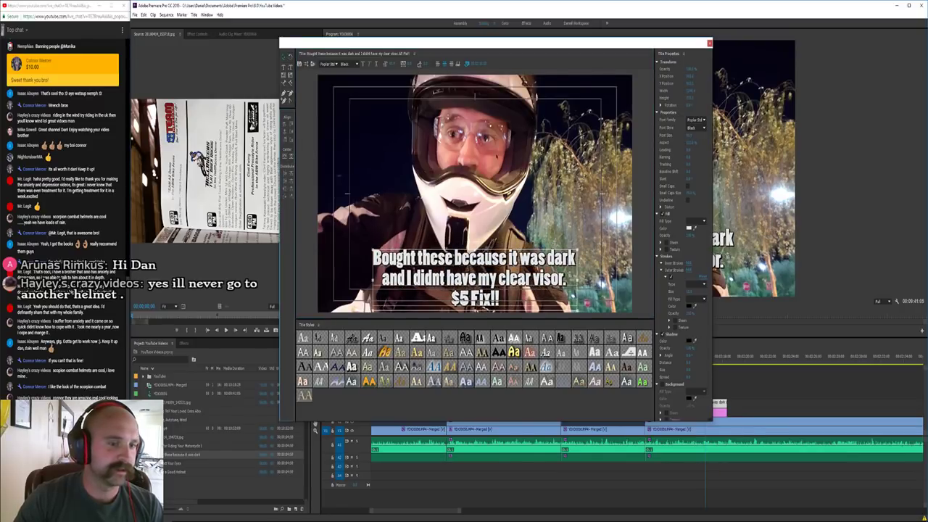
click(710, 42)
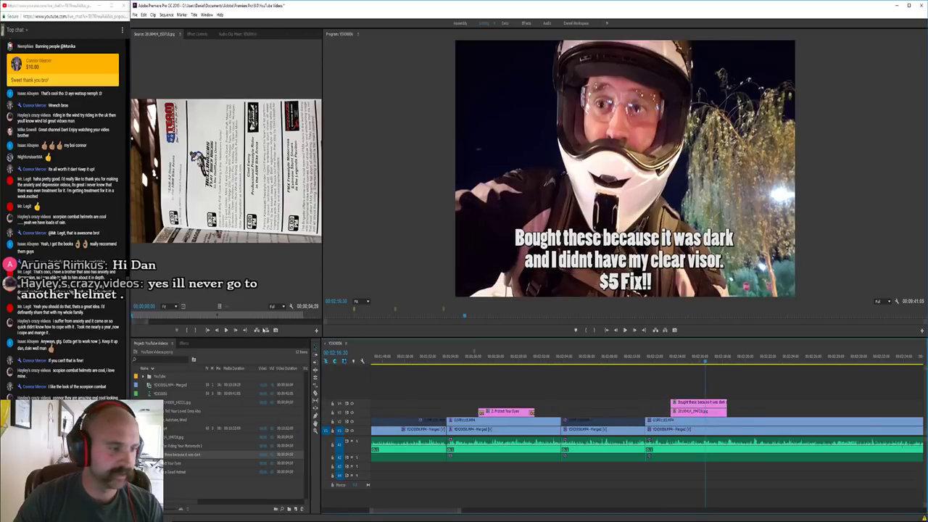
Find the Cross Dissolve transition and apply it to the start and end of both the photo and its caption
click(185, 343)
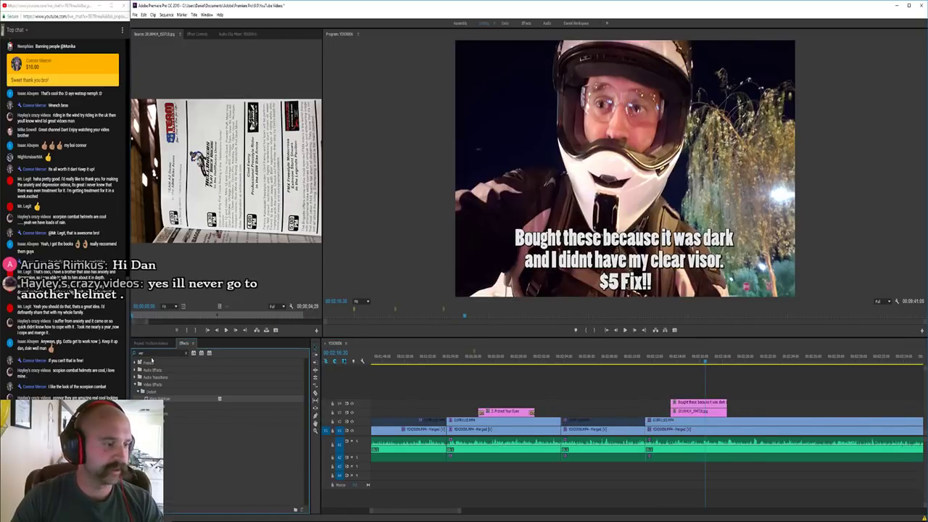
click(151, 353)
text(cro)
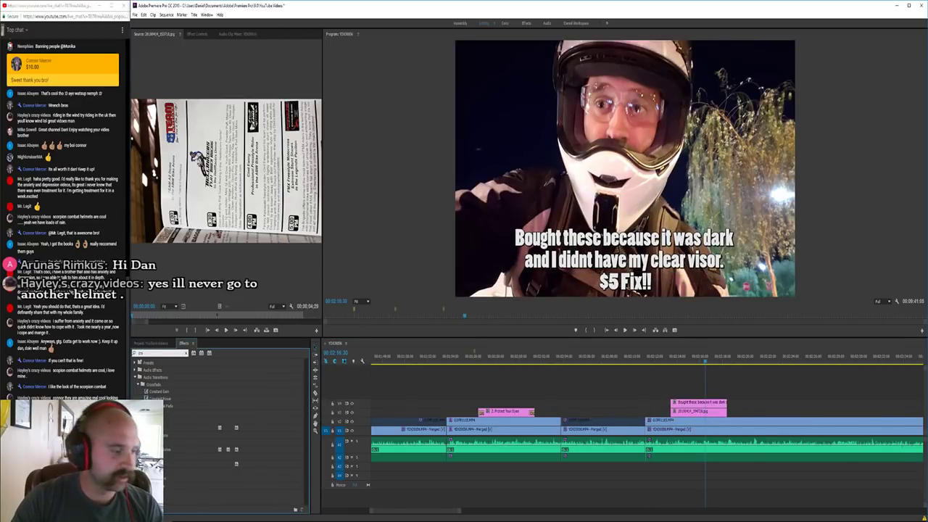
drag(176, 449, 521, 404)
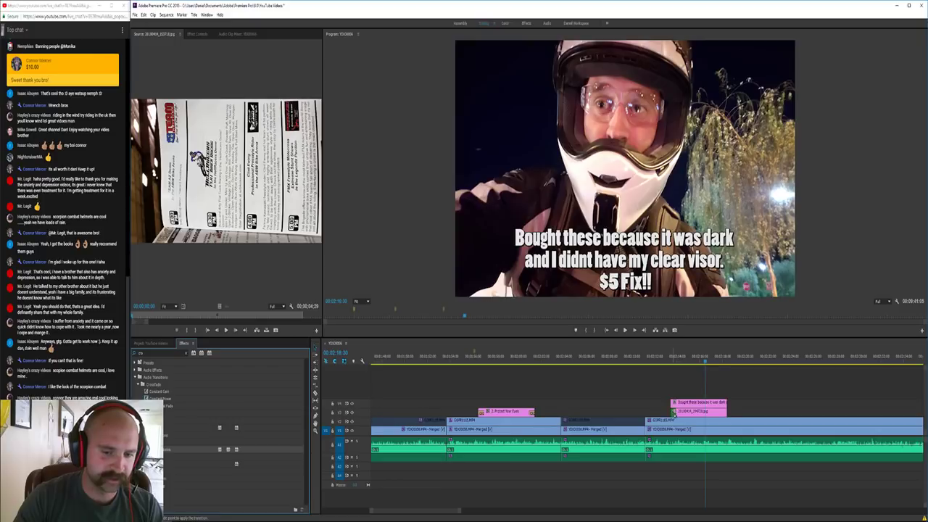
drag(673, 414, 673, 413)
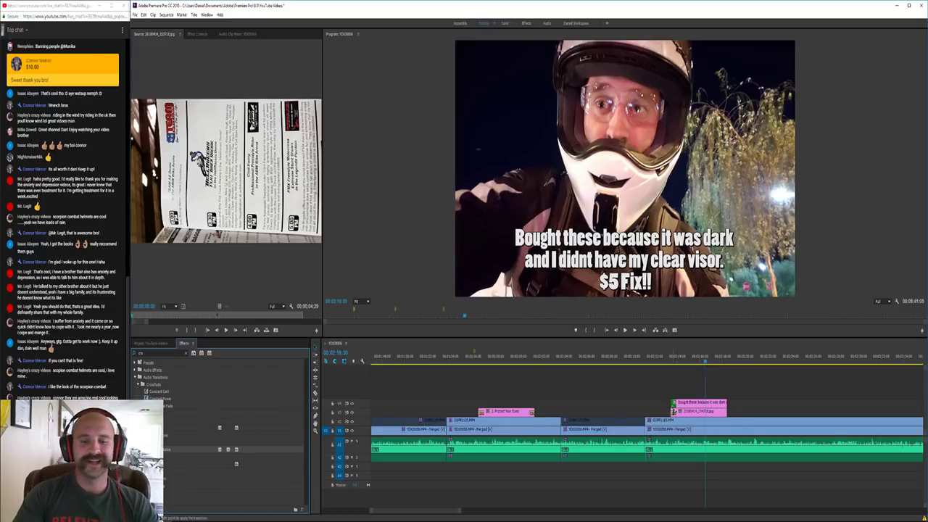
drag(199, 450, 761, 443)
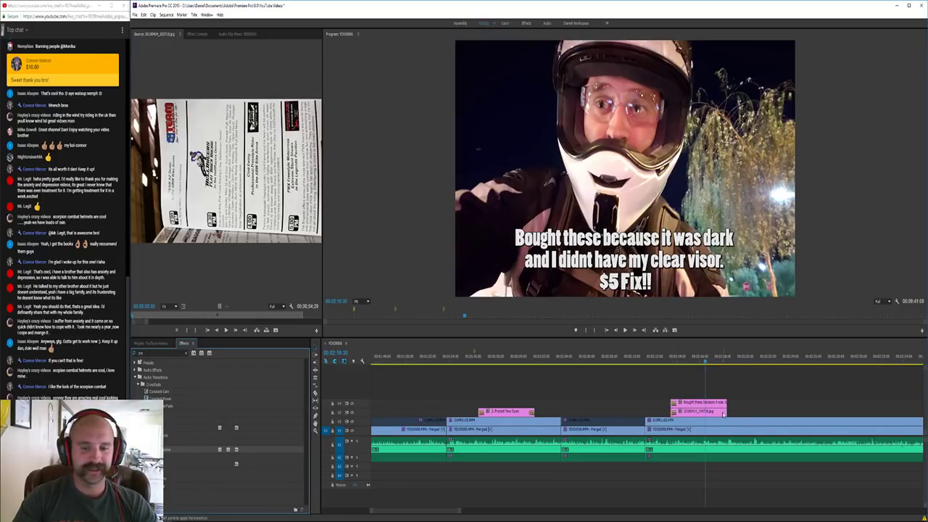
drag(723, 414, 723, 413)
drag(192, 452, 724, 404)
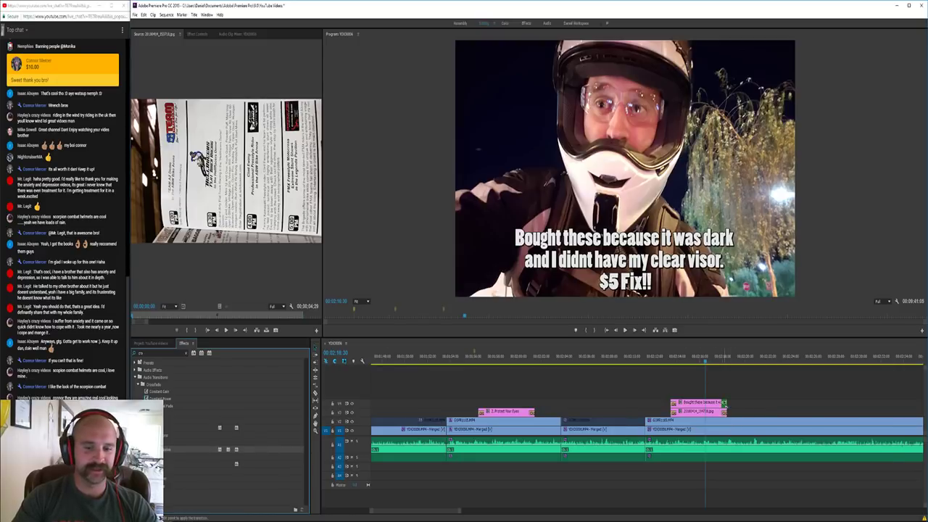
Animate the helmet photo's scale with a keyframe at its start and one of 120 at its end
click(667, 357)
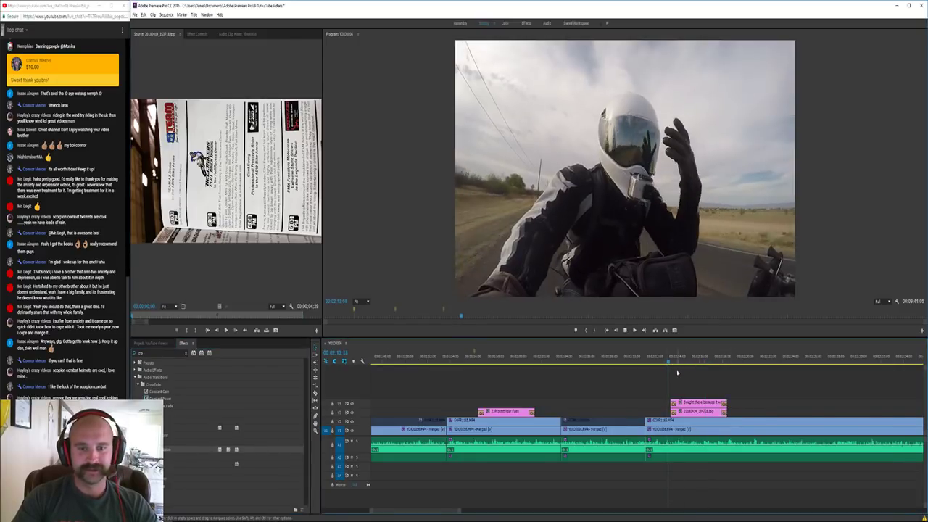
double_click(697, 415)
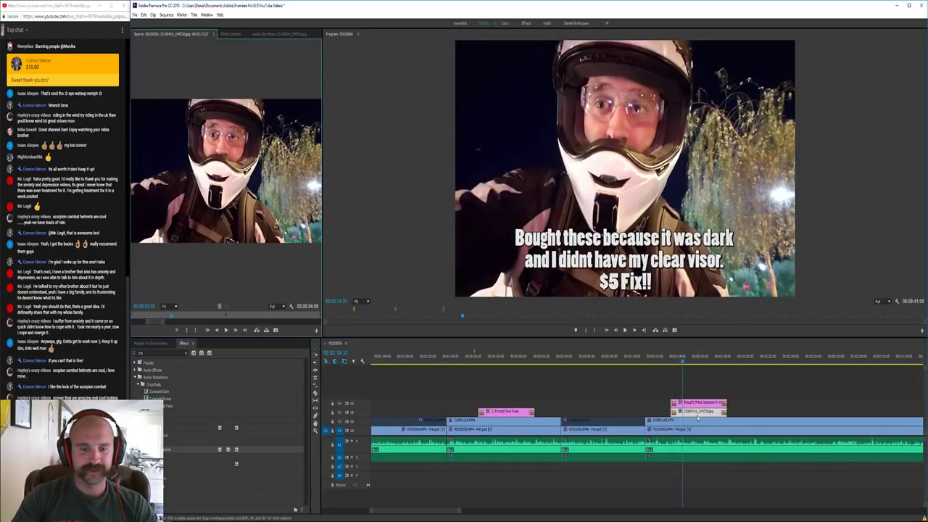
click(229, 34)
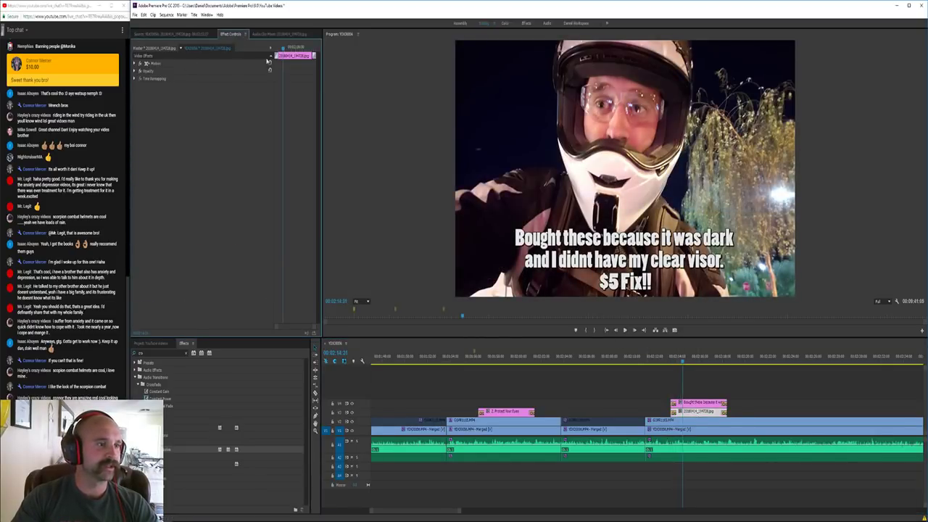
click(135, 64)
key(Up)
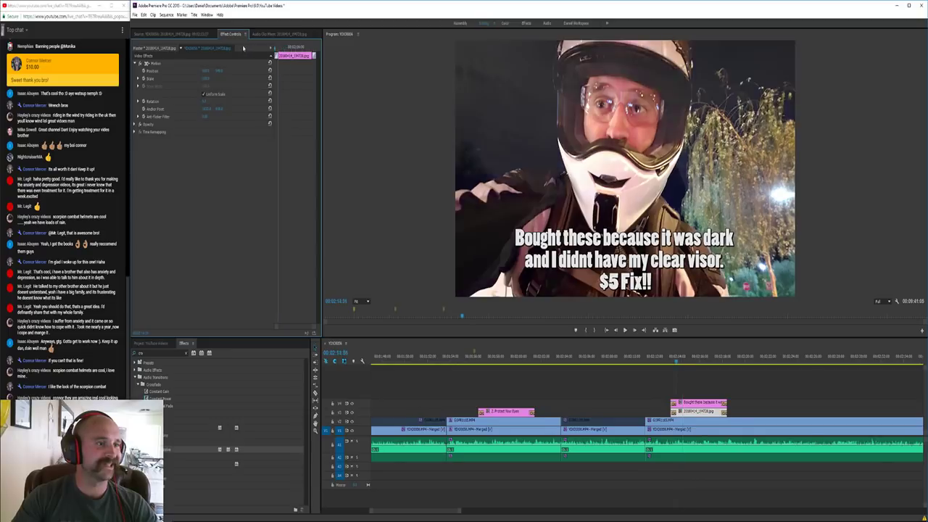
drag(314, 48, 317, 49)
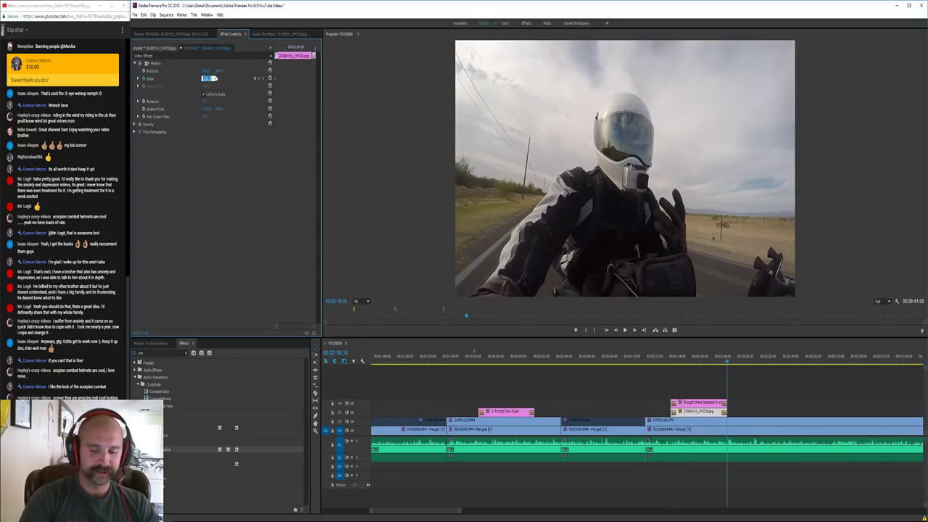
text(120)
key(Return)
Play back the photo with its zoom and extend the photo and caption to end at about 2:20
drag(673, 361, 668, 365)
key(space)
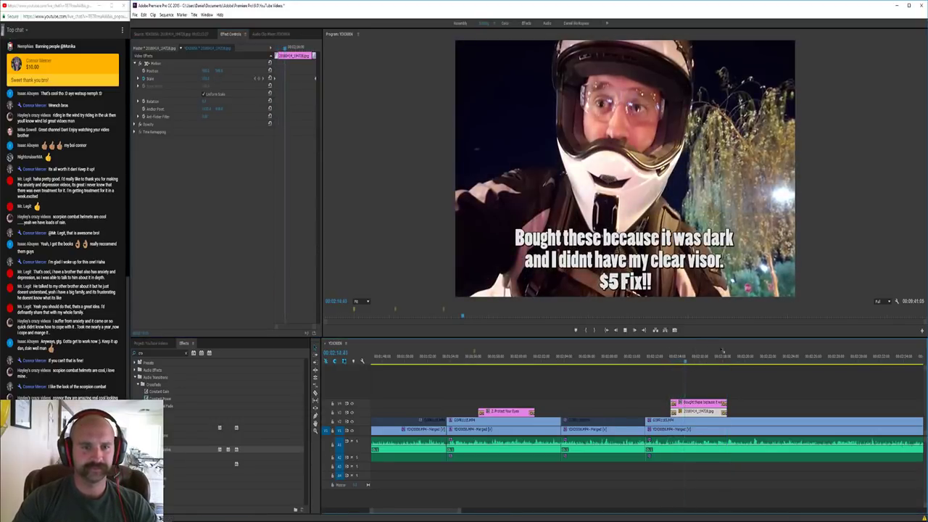
click(765, 387)
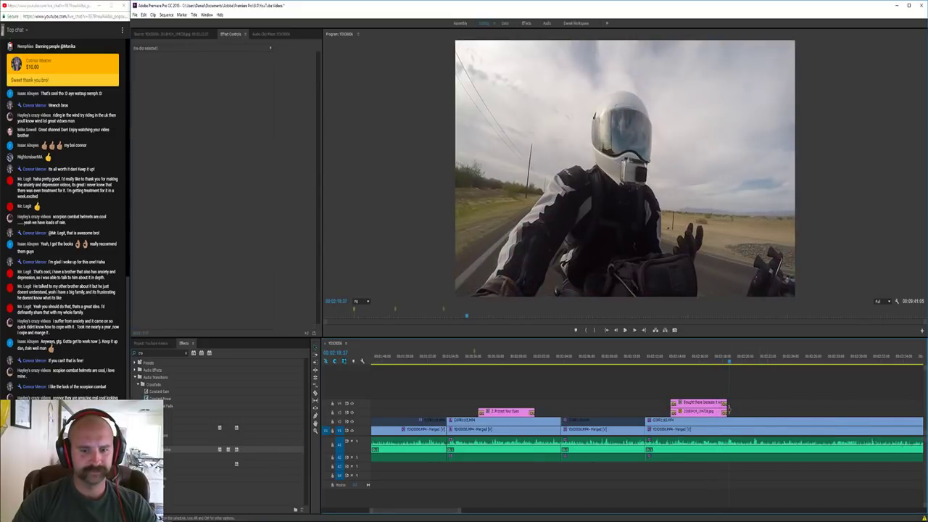
drag(726, 403, 743, 403)
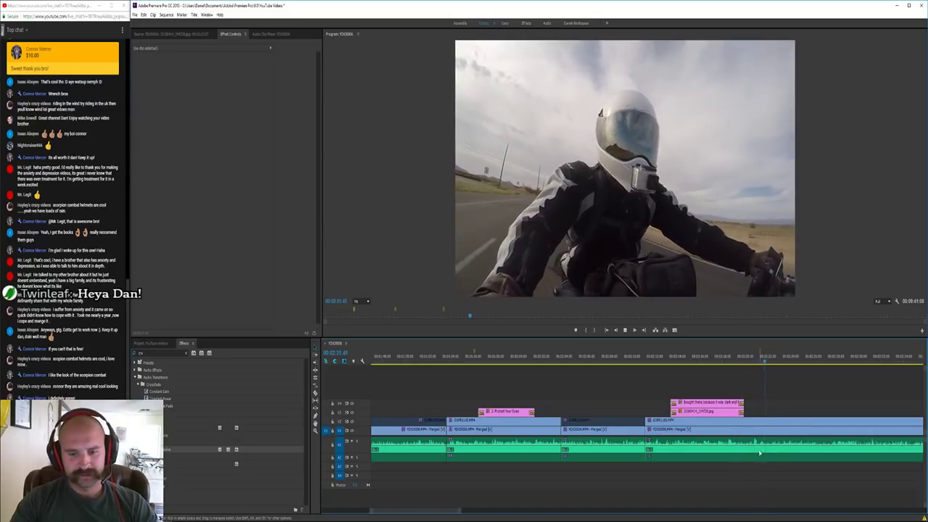
Try a cut at about 2:23 with the V2 clip disabled after it, play it back, and undo the change
key(c)
click(781, 435)
key(v)
right_click(813, 420)
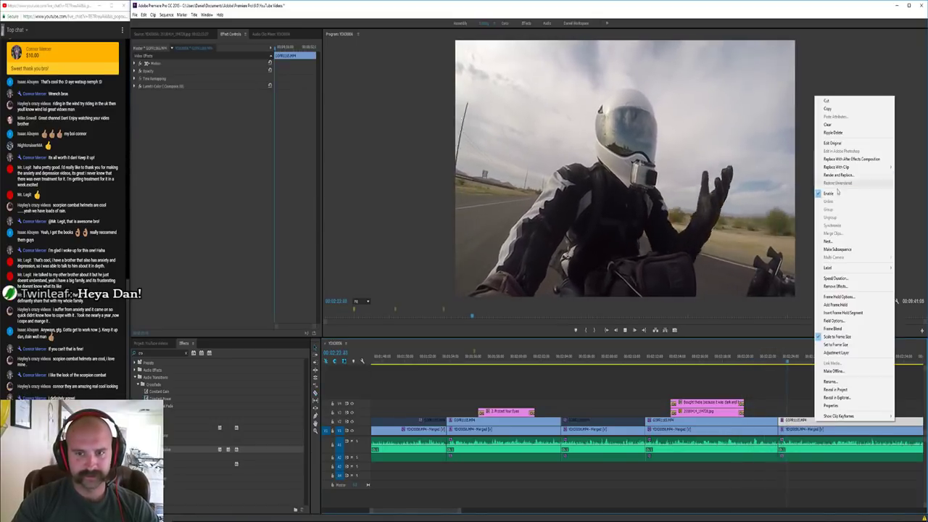
click(834, 193)
click(820, 398)
key(minus)
key(minus)
key(minus)
key(equal)
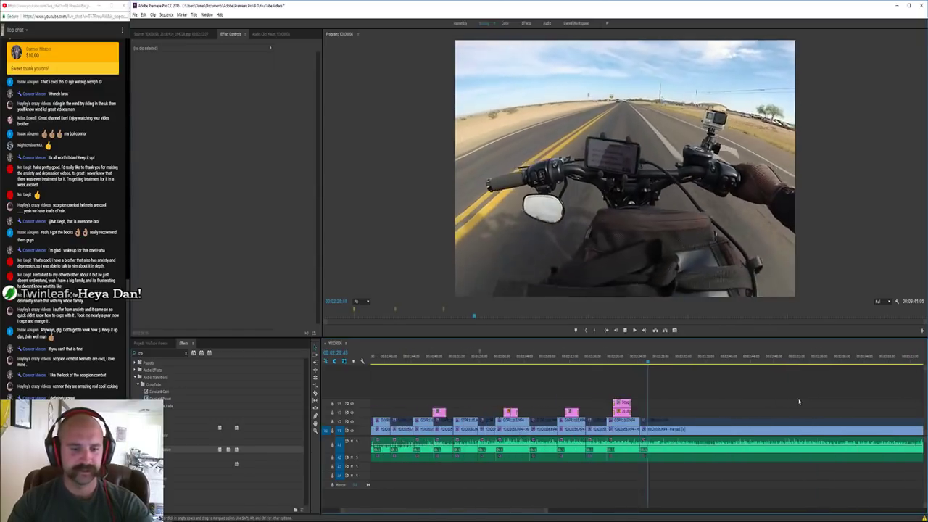
key(equal)
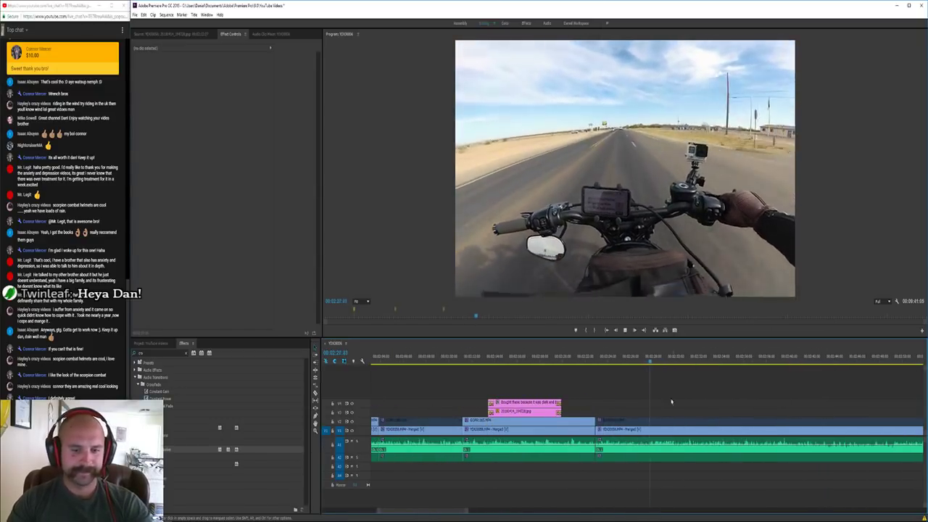
click(603, 359)
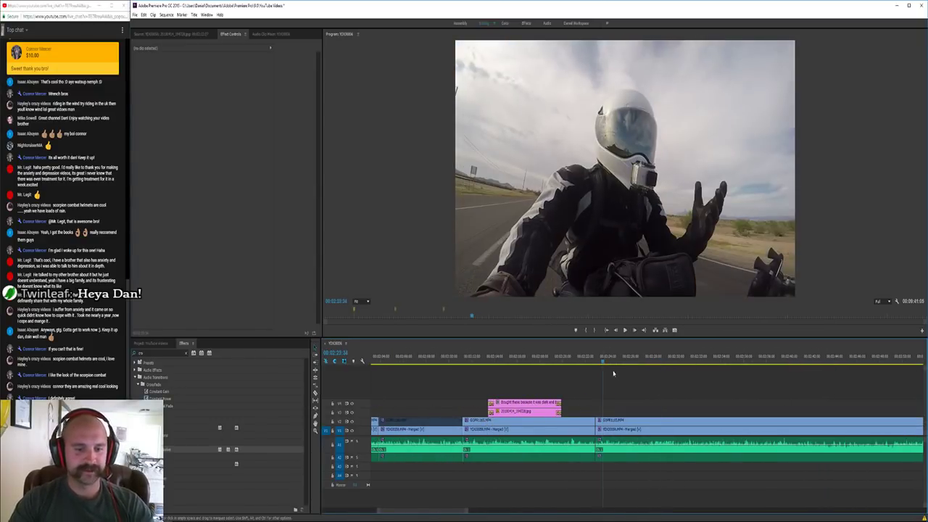
key(ctrl+z)
Cut all tracks at about 2:26 and disable the V2 clip after the cut to switch to the handlebar view
click(592, 361)
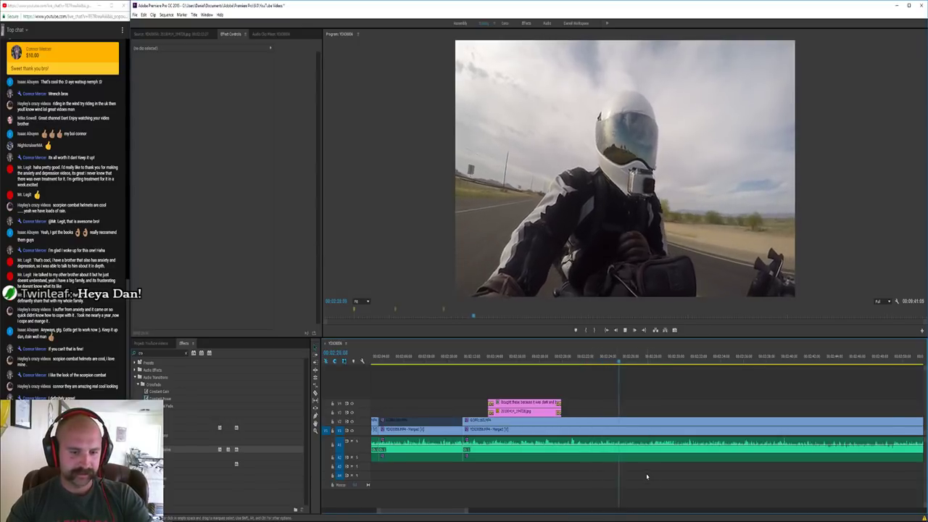
key(c)
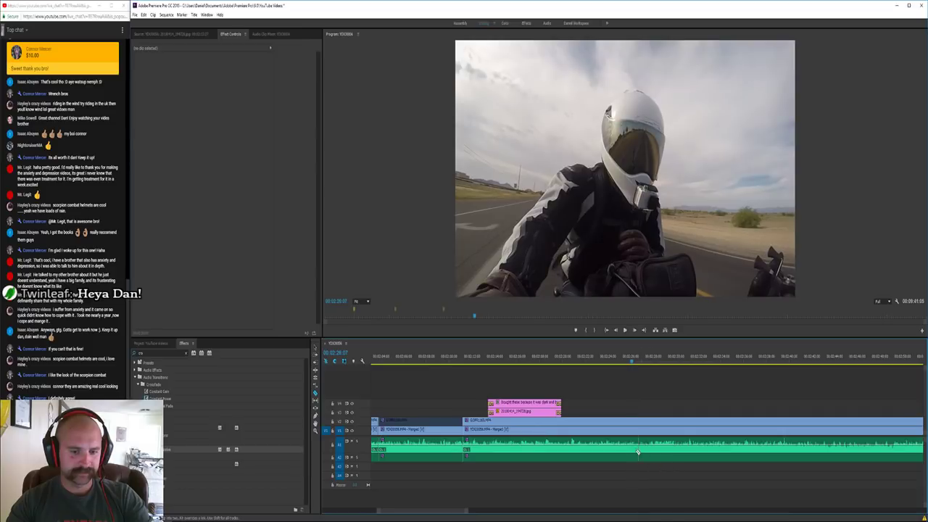
shift+click(633, 449)
key(v)
right_click(650, 423)
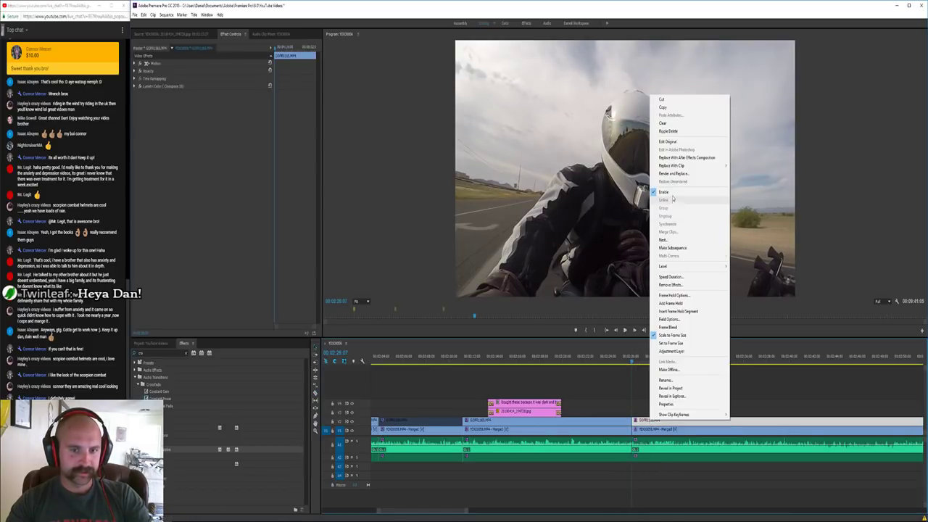
click(670, 193)
Play the handlebar view up to about 2:28 and activate the Razor tool for another camera cut
key(space)
click(696, 375)
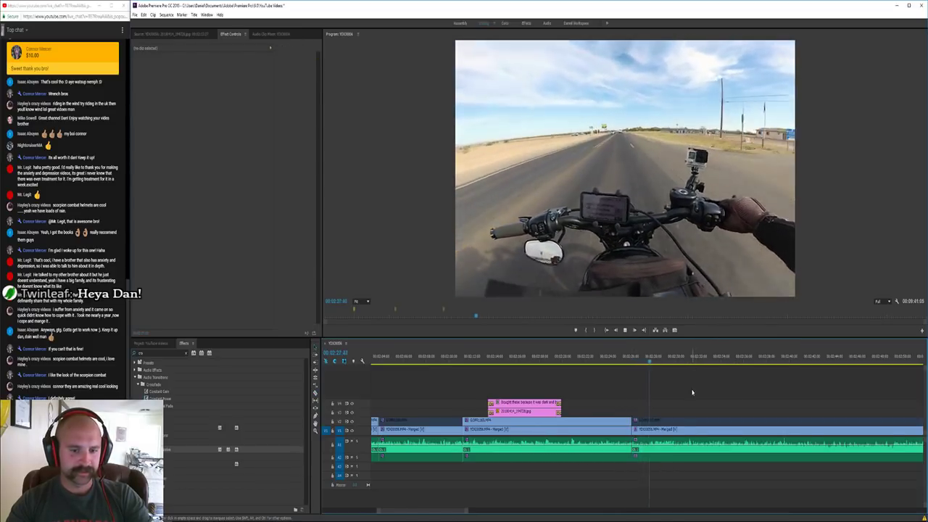
key(space)
key(c)
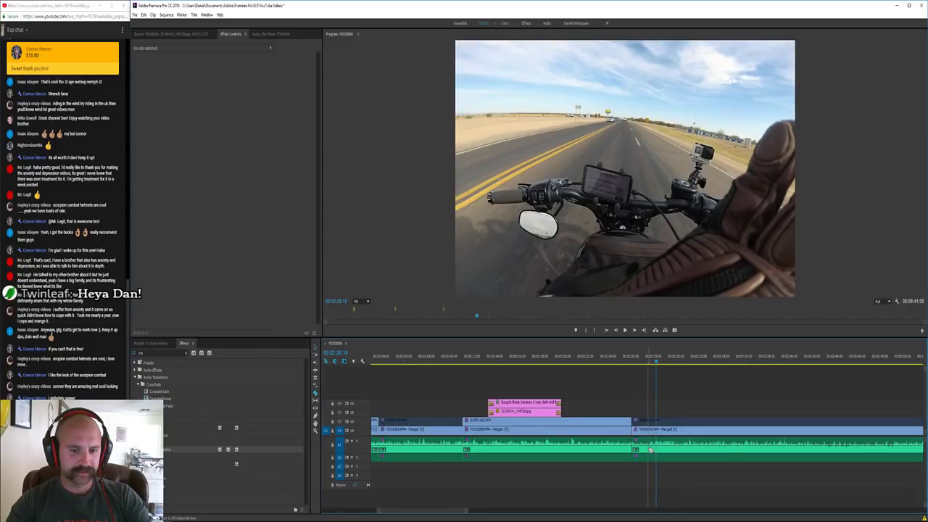
Cut out the short section just after the 02:26 edit point on all tracks, close the gap, and play back the join
shift+click(648, 447)
key(v)
drag(644, 398, 640, 466)
key(Delete)
right_click(639, 450)
click(645, 456)
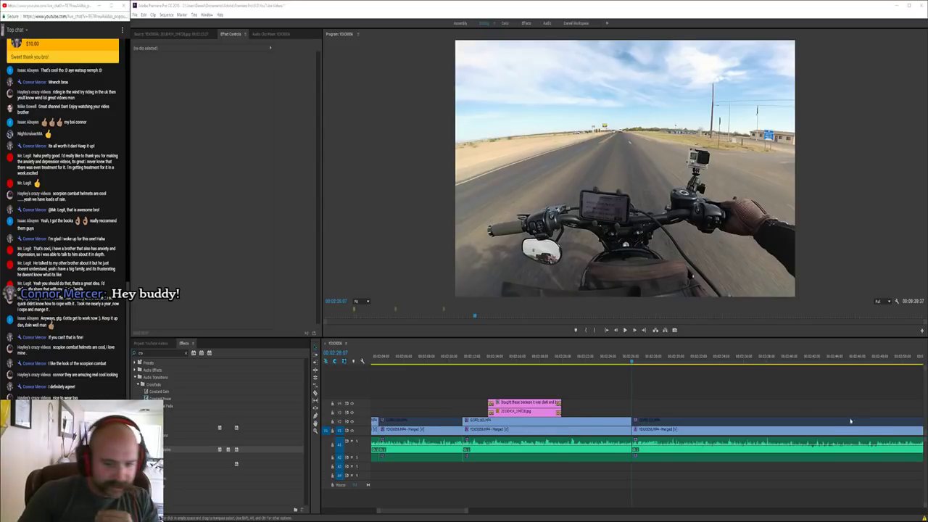
click(706, 387)
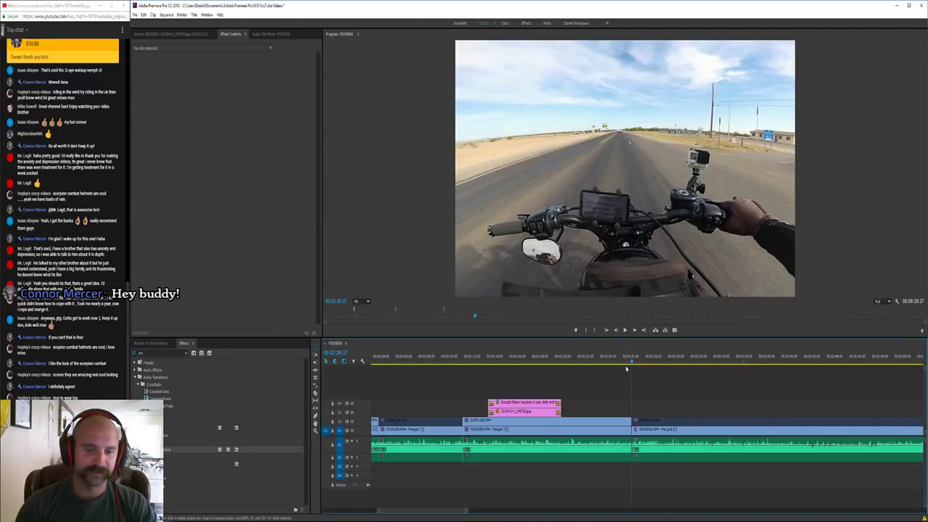
key(space)
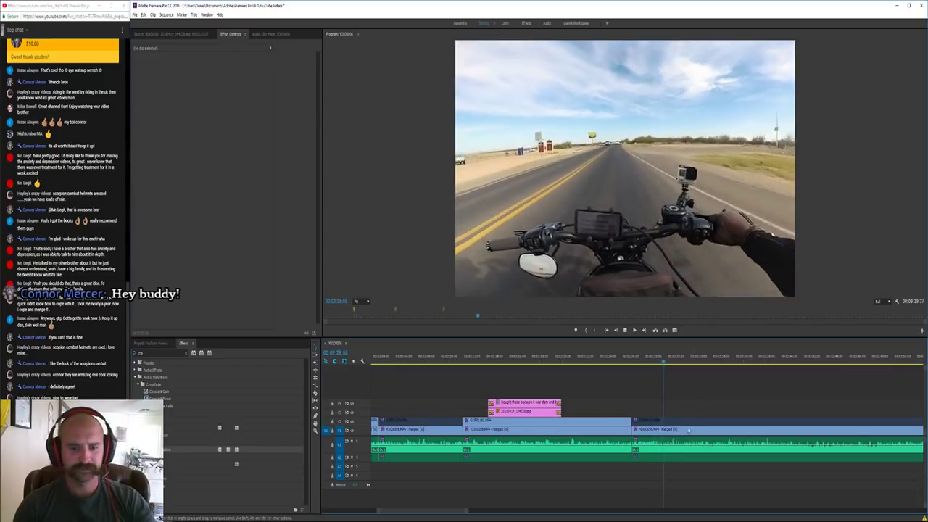
scroll(706, 412, down, 2)
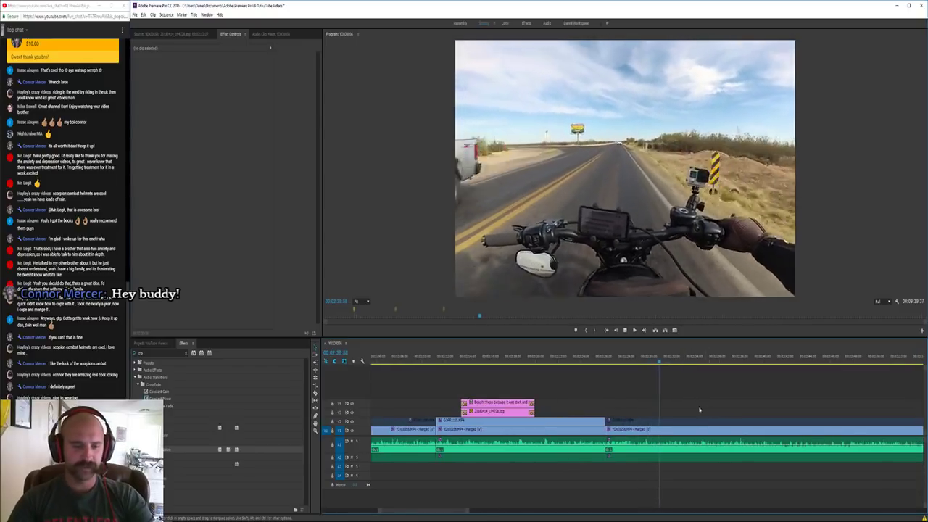
key(space)
Apply Warp Stabilizer to the upper camera clip beneath the photo and its caption, and filter the effects by "cro"
click(558, 420)
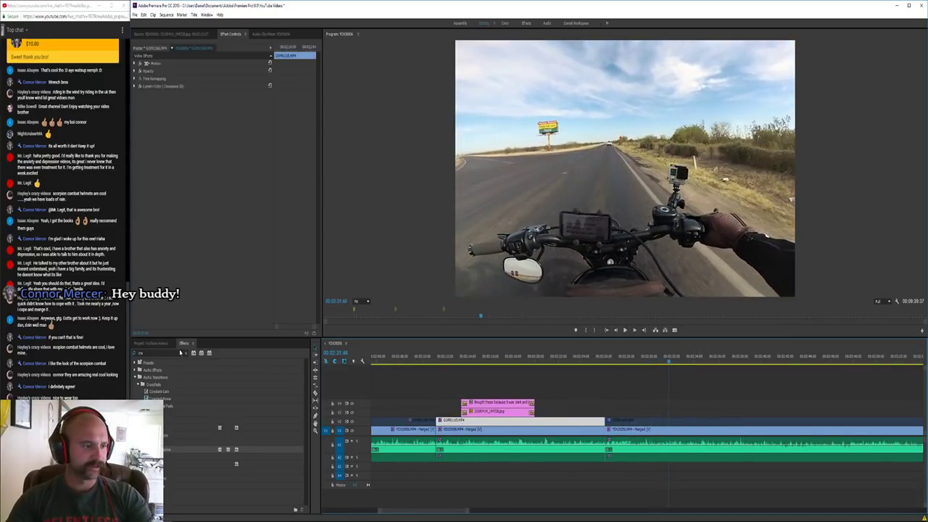
click(180, 352)
text(war)
drag(171, 398, 462, 423)
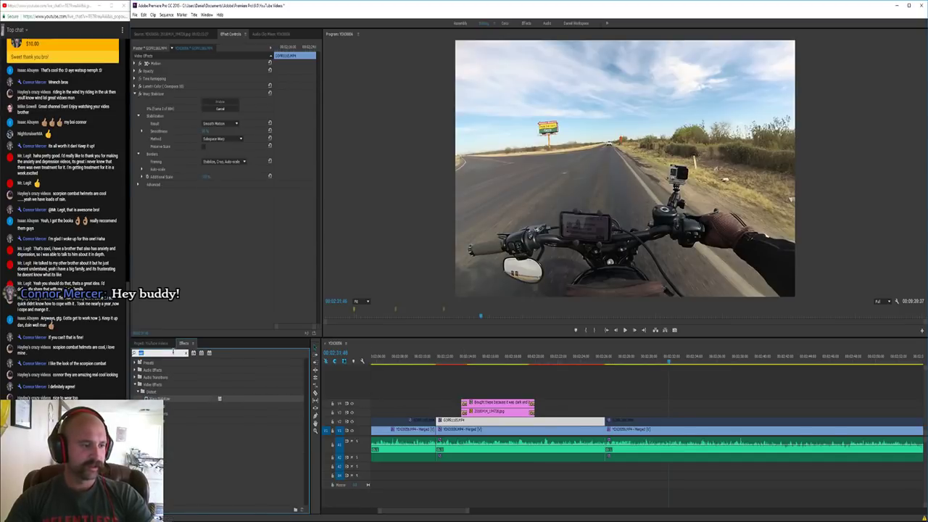
double_click(166, 352)
text(cro)
click(690, 406)
Play to 02:34:01, split all tracks there, and enable the upper camera clip after the cut
key(space)
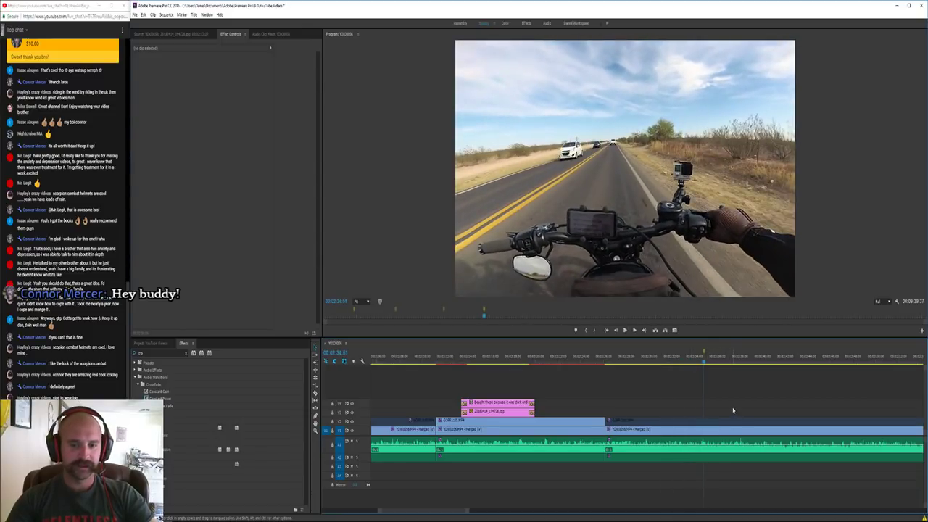
key(minus)
key(minus)
key(equal)
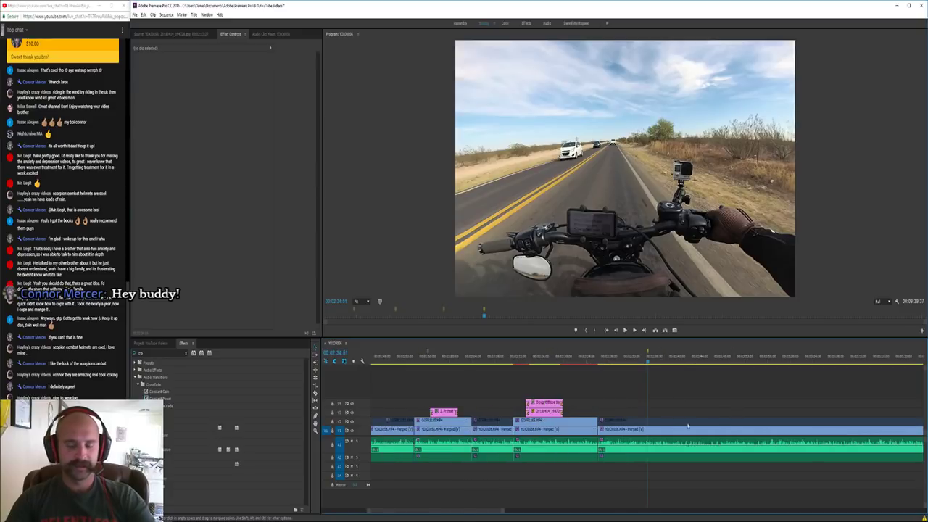
key(c)
shift+click(651, 439)
key(v)
right_click(684, 422)
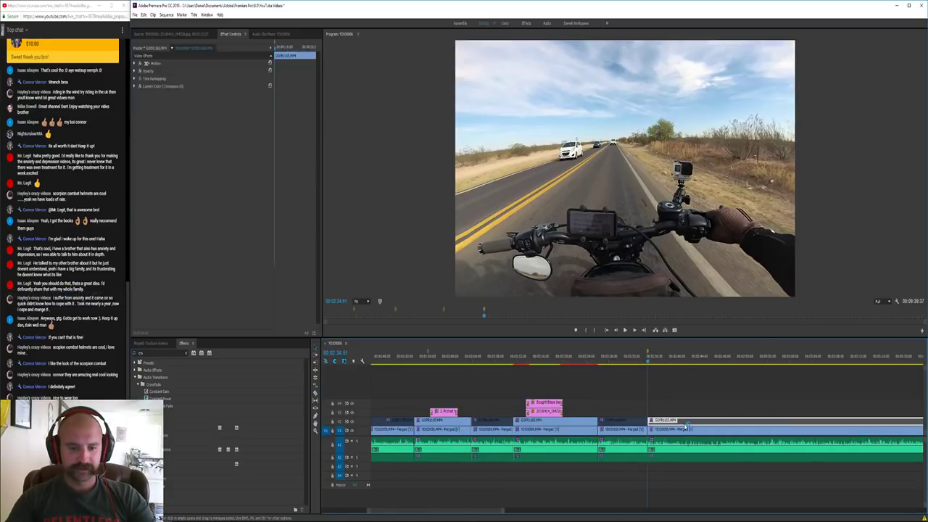
click(695, 196)
click(680, 398)
key(minus)
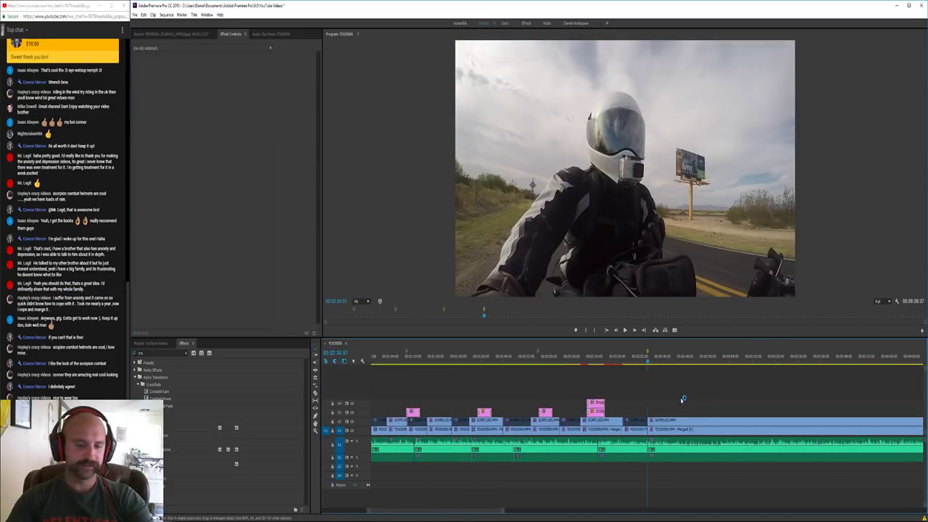
key(equal)
Duplicate the tip 2 title in the project and name the copy "3. Change Your Body Position"
click(150, 343)
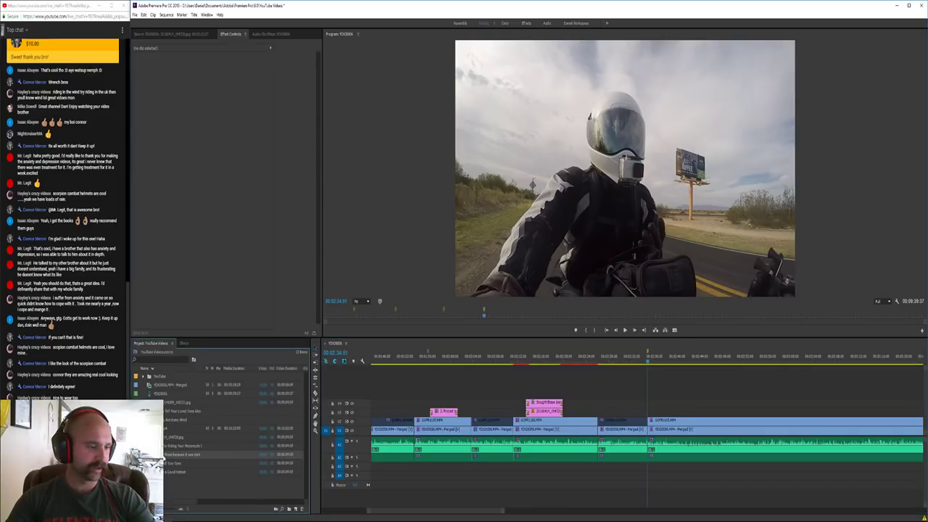
right_click(165, 464)
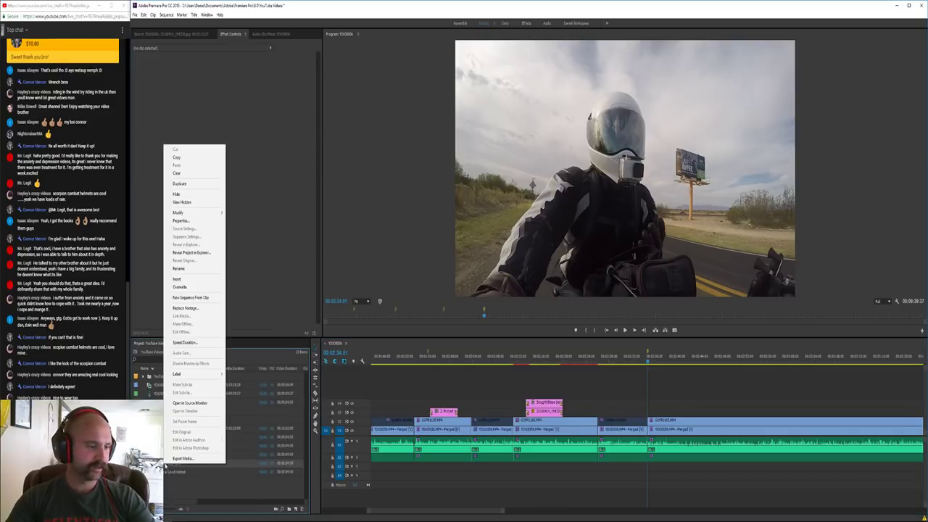
click(183, 183)
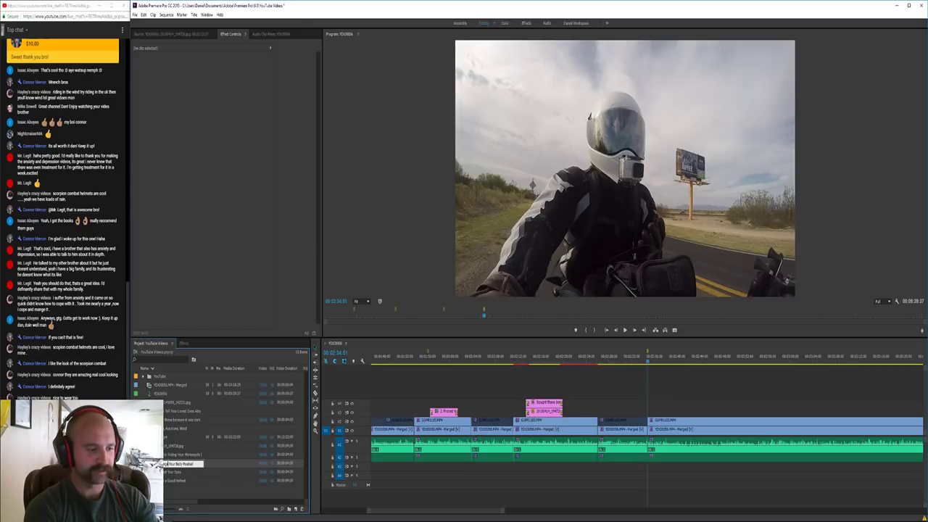
click(174, 472)
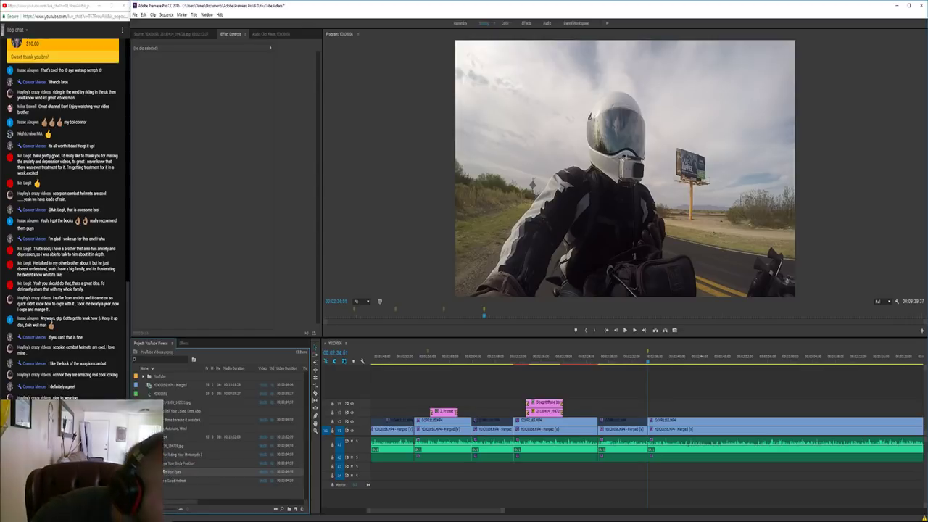
Place the new title above the footage at 02:34:01 and align its text "3. Change Your Body Position" within the title-safe area
drag(178, 463, 651, 413)
double_click(660, 414)
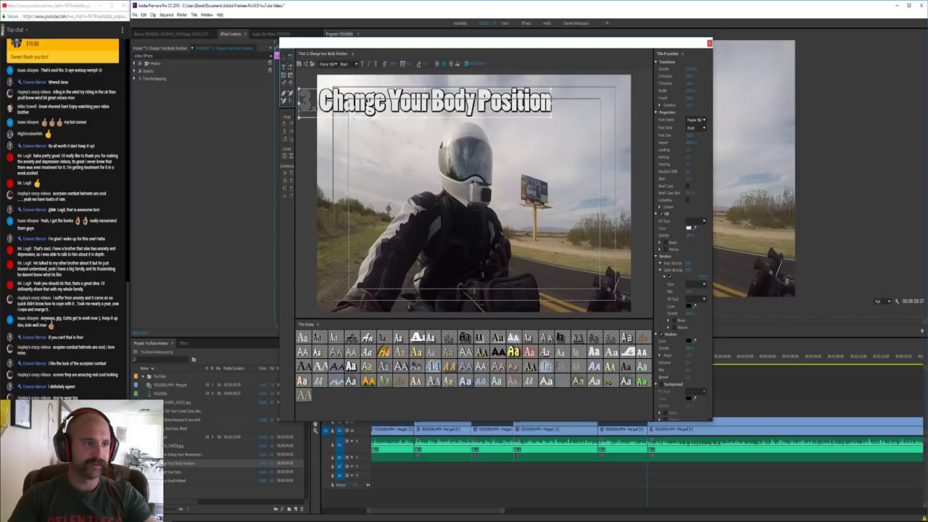
drag(400, 110, 438, 111)
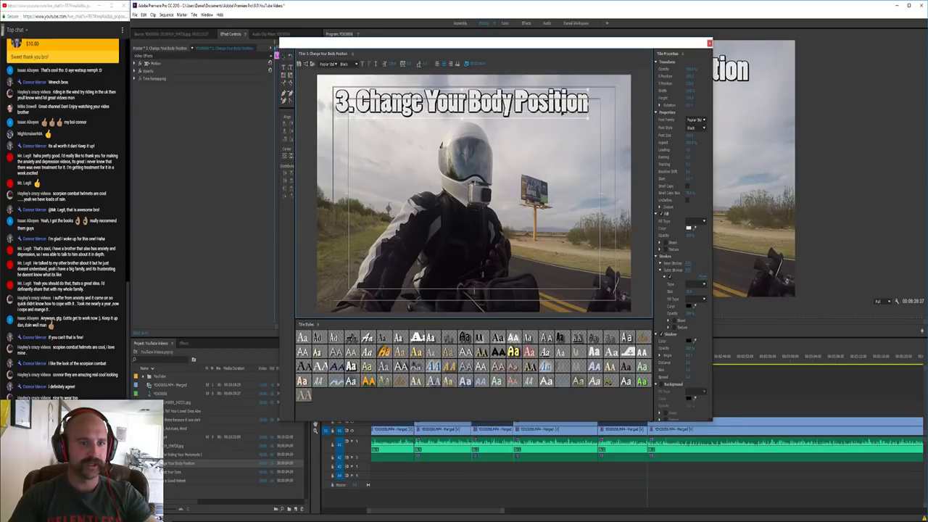
click(708, 43)
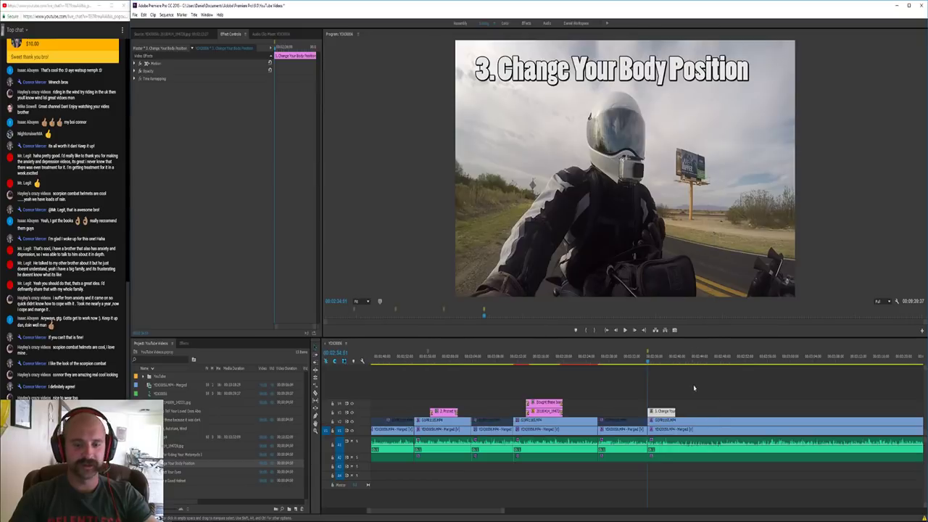
Add Cross Dissolve transitions to the "3. Change Your Body Position" title and play it back from just before the marker
click(185, 342)
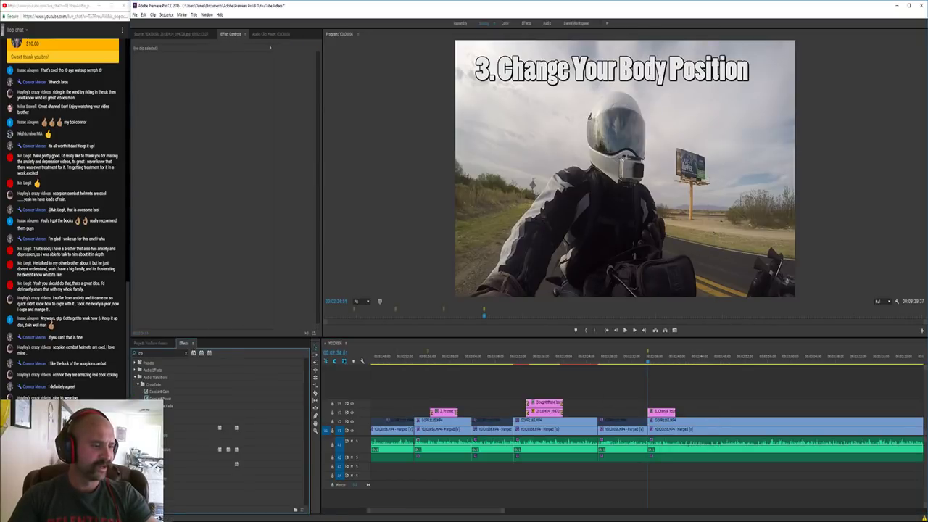
drag(205, 448, 674, 413)
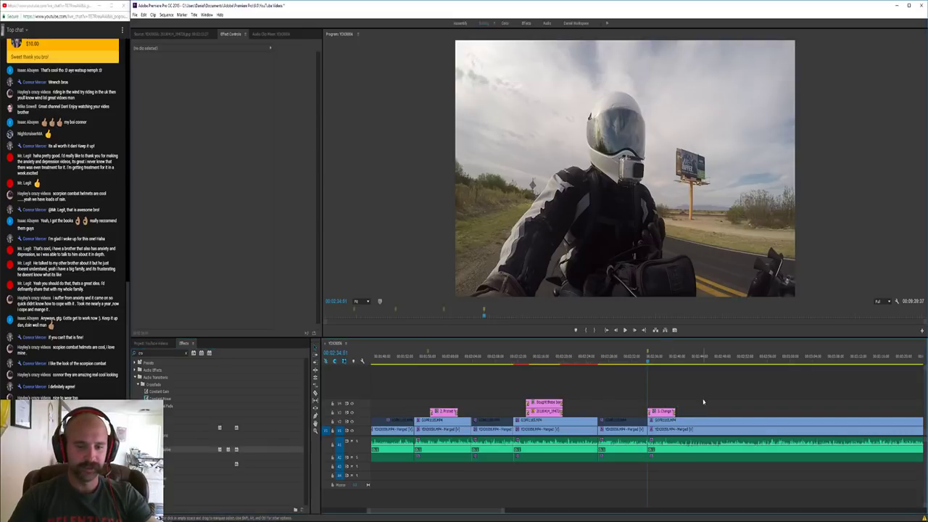
key(space)
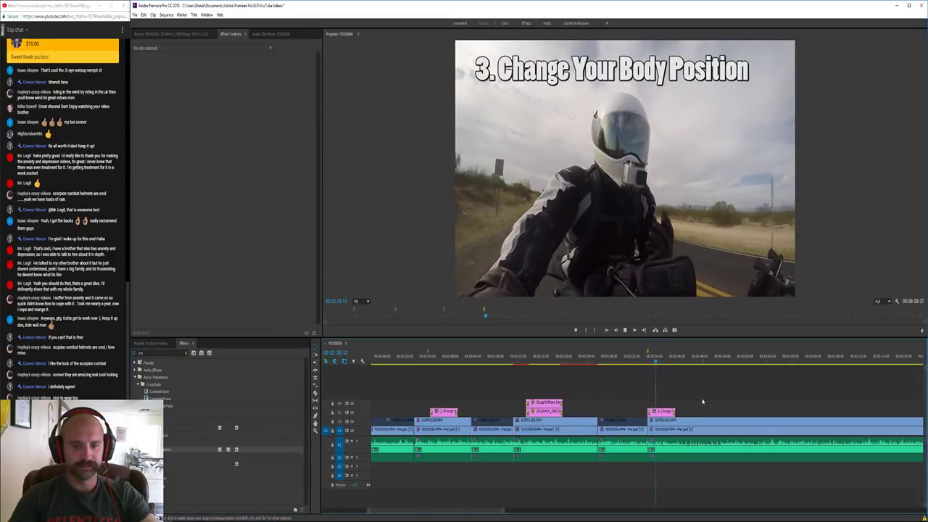
click(643, 359)
key(space)
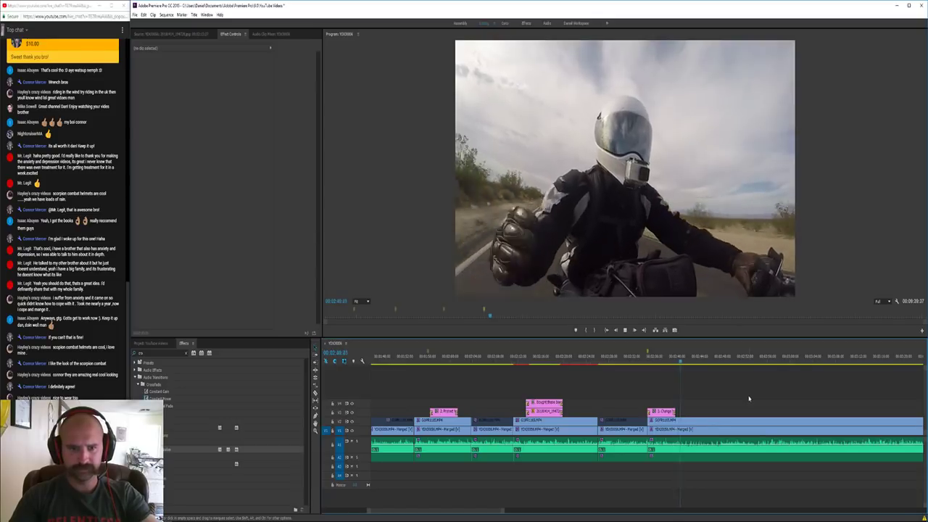
Split all tracks at about 02:44 and disable the upper camera clip after the cut
key(c)
shift+click(700, 440)
key(v)
right_click(729, 419)
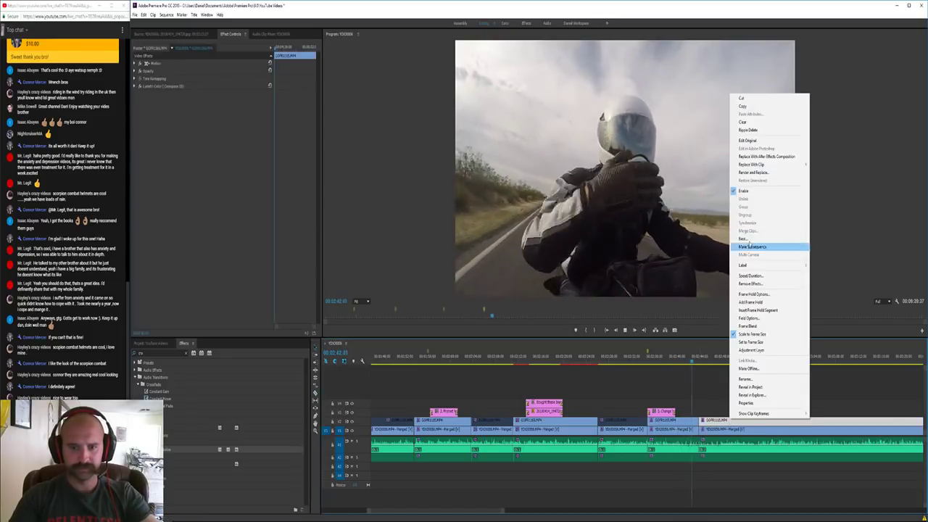
click(754, 192)
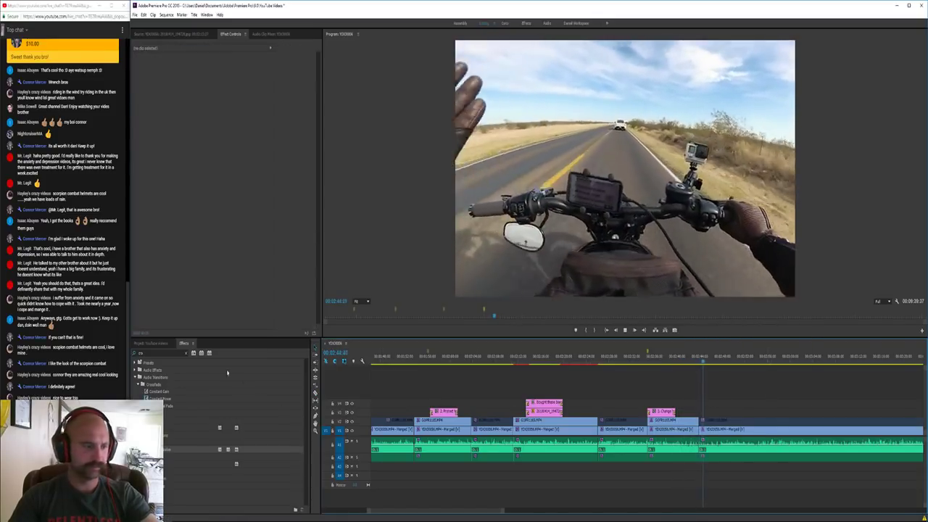
Find the Warp Stabilizer effect with "war" and apply it to the upper camera clip beneath the tip 3 title
click(175, 353)
text(war)
drag(159, 398, 672, 422)
click(802, 396)
key(minus)
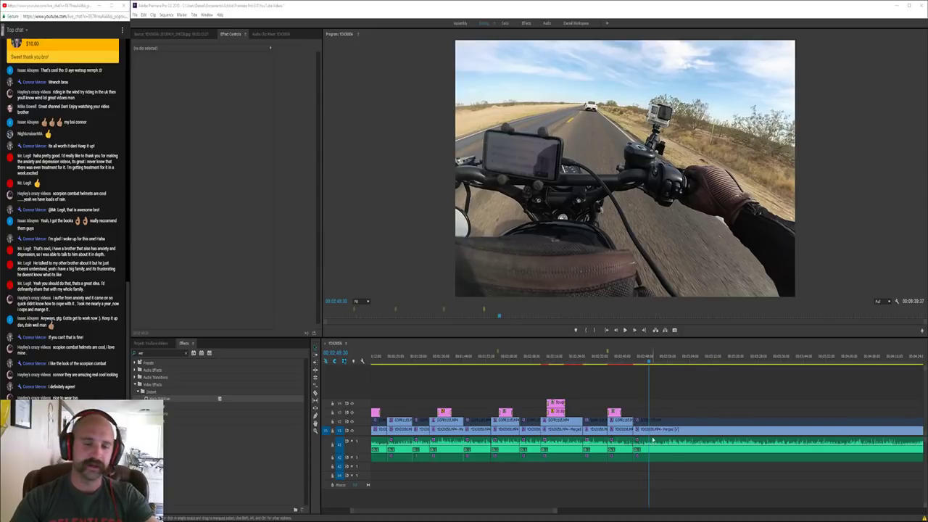
Split all tracks at about 02:54 and enable the upper camera clip after the cut
key(space)
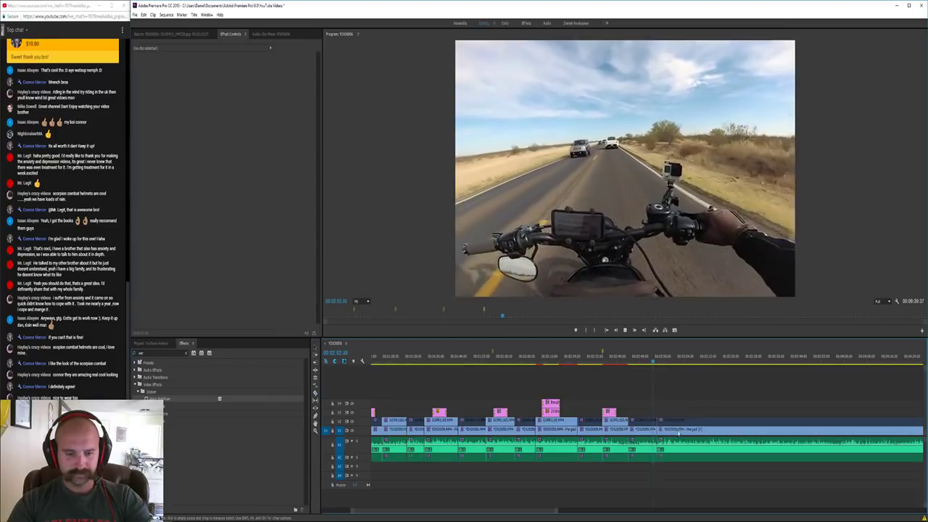
click(670, 420)
right_click(685, 421)
click(719, 196)
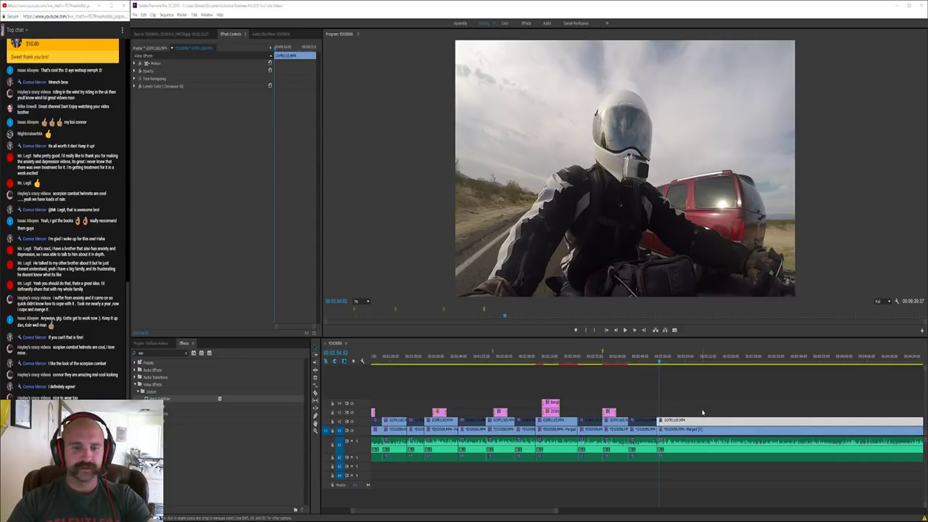
click(702, 412)
Split all tracks at about 03:02 and apply Warp Stabilizer to the upper camera segment before the cut
key(space)
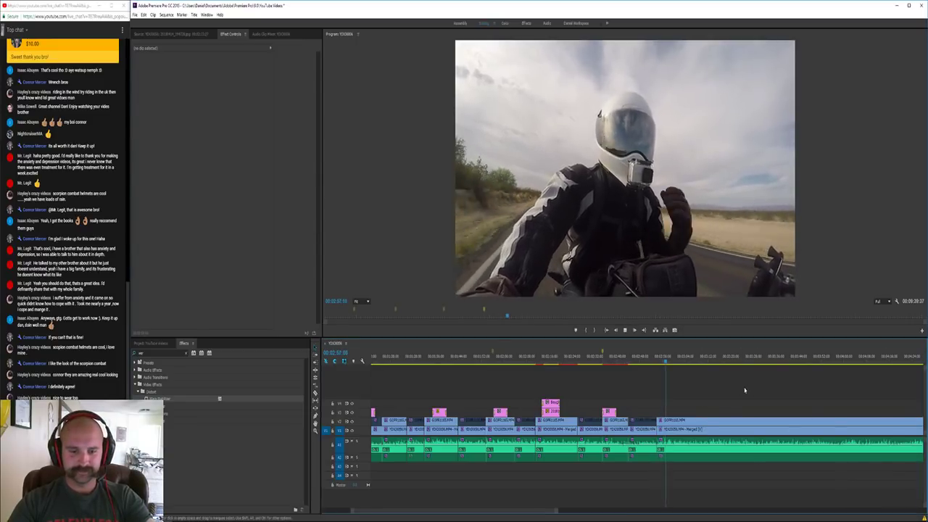
key(=)
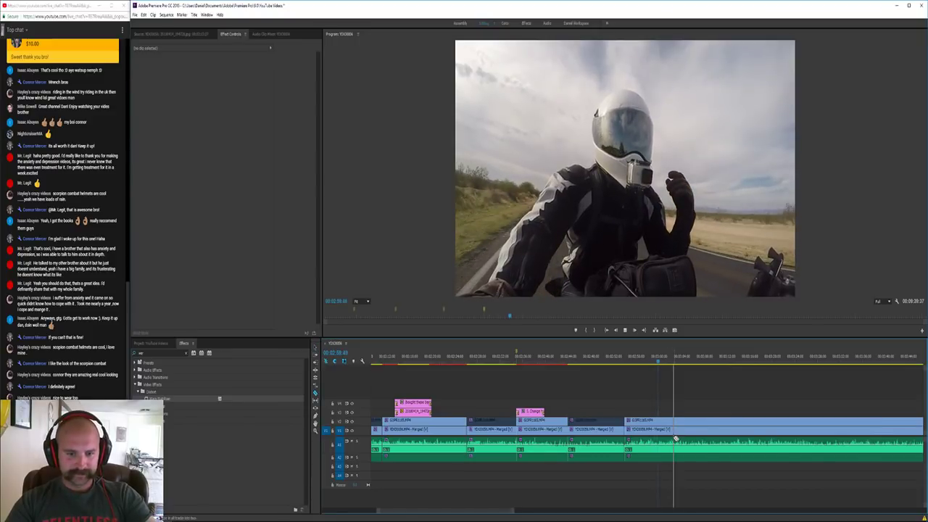
click(674, 438)
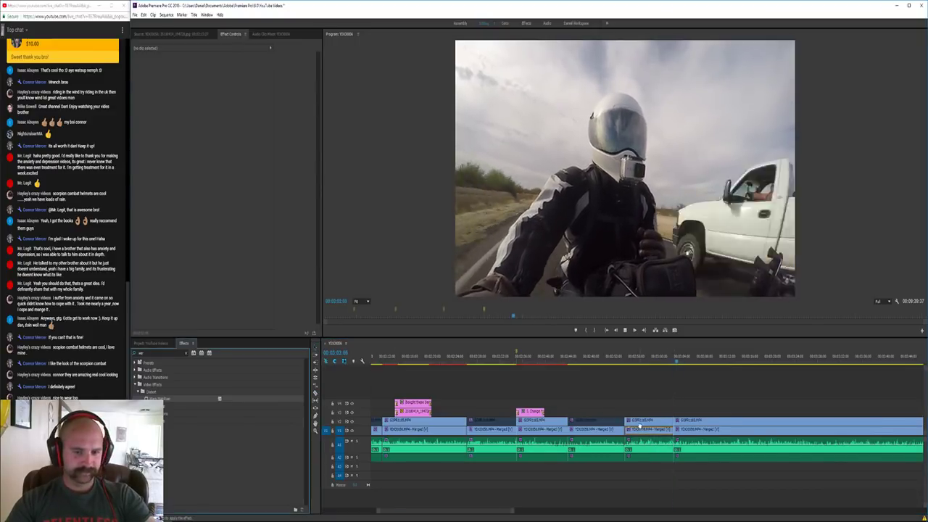
click(639, 428)
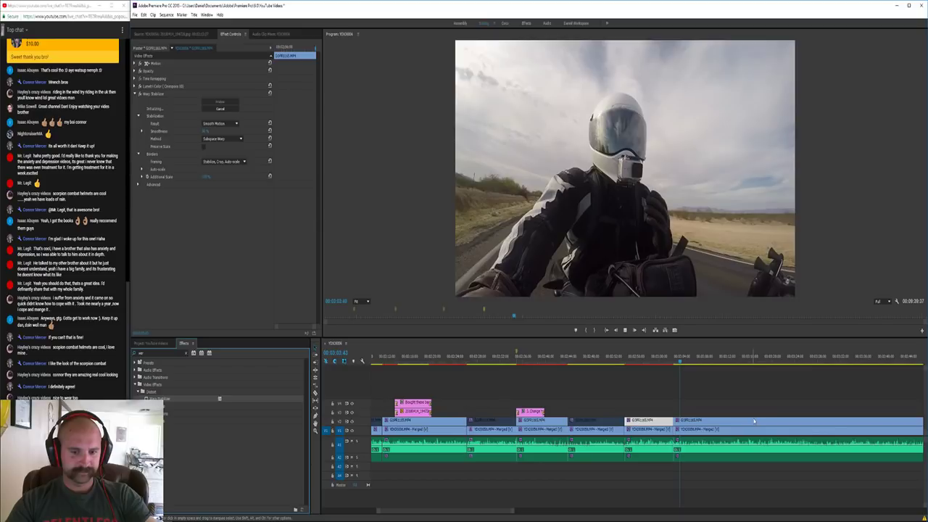
Disable the upper camera clip that follows the 03:02 cut
click(754, 420)
key(shift+e)
click(751, 393)
key(minus)
key(equal)
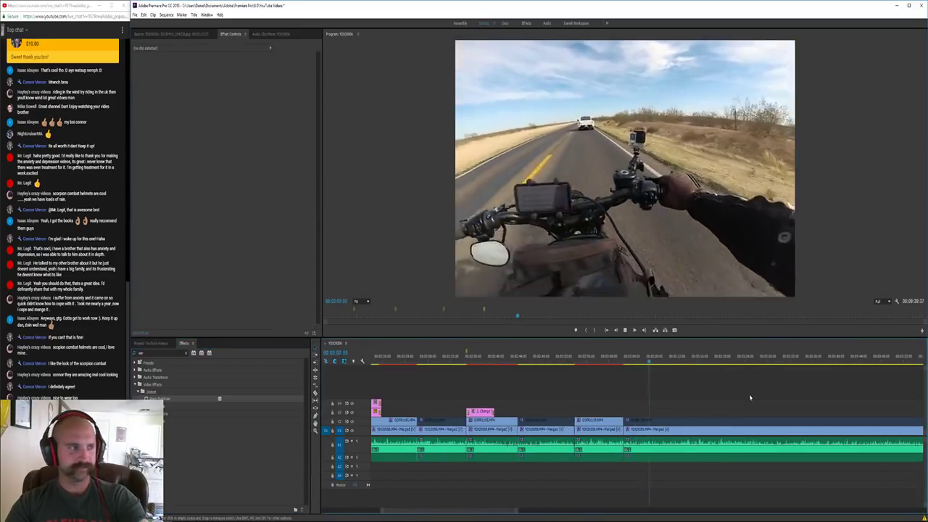
Split all tracks at about 03:11 and enable the upper camera clip after the cut
shift+click(670, 439)
key(v)
right_click(697, 421)
click(731, 196)
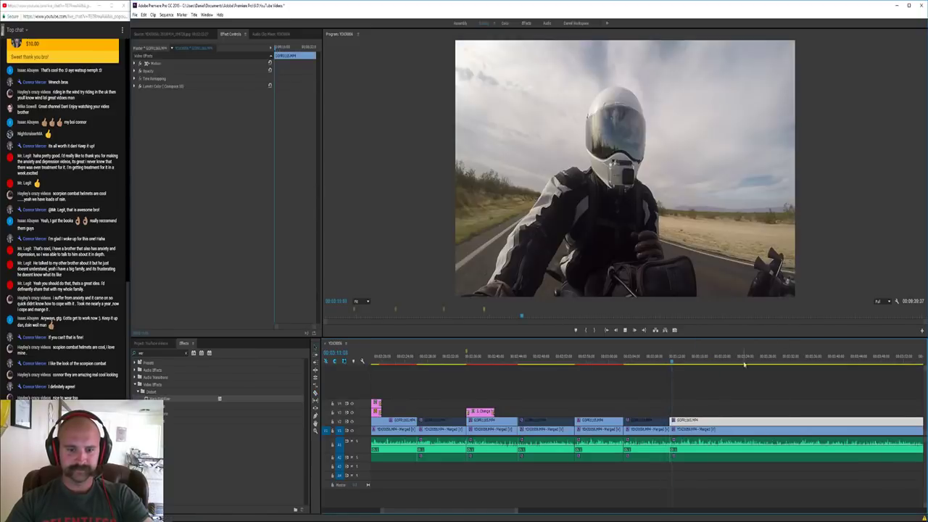
click(744, 402)
key(minus)
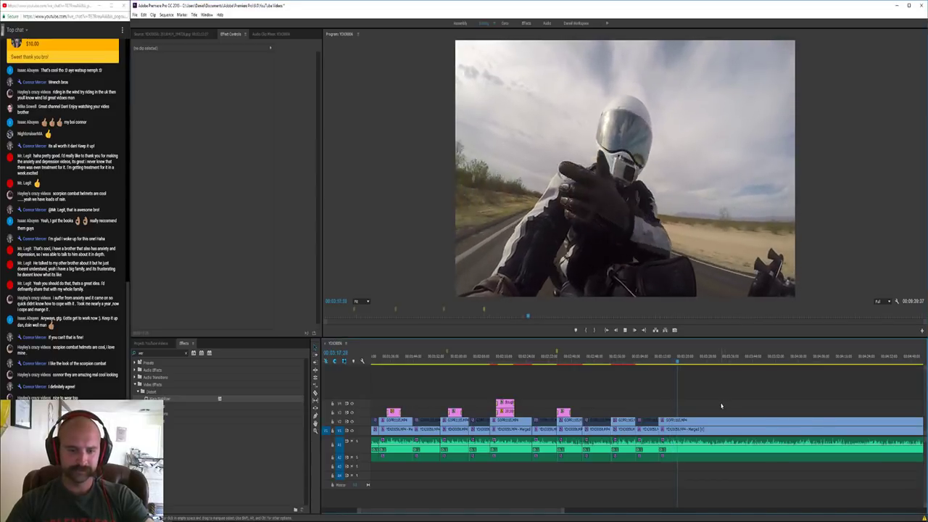
Split all tracks at about 03:19 and disable the upper camera clip after the cut
scroll(721, 405, up, 2)
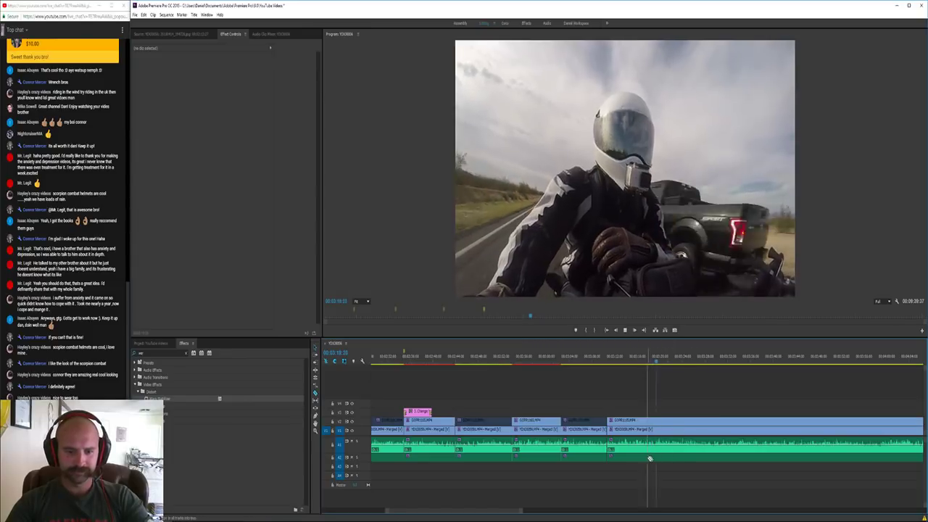
key(ctrl+k)
click(680, 427)
right_click(679, 425)
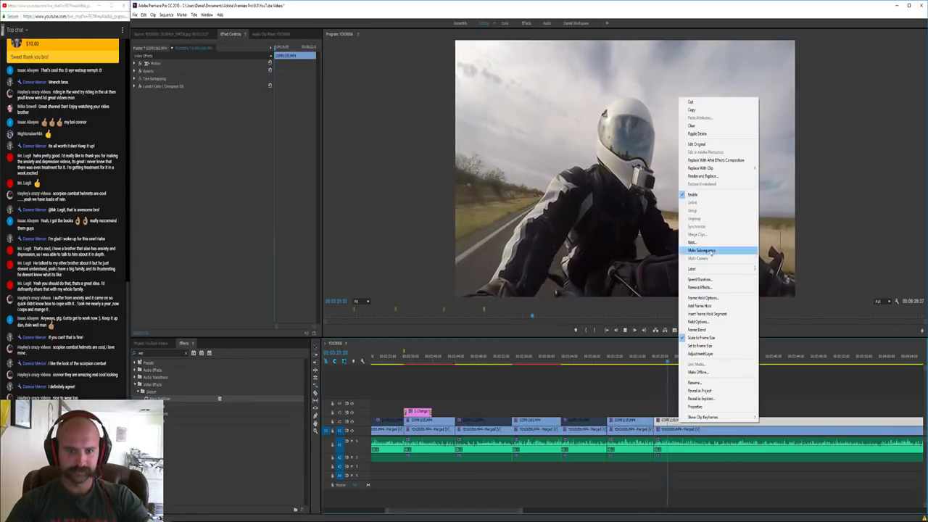
click(714, 195)
click(725, 388)
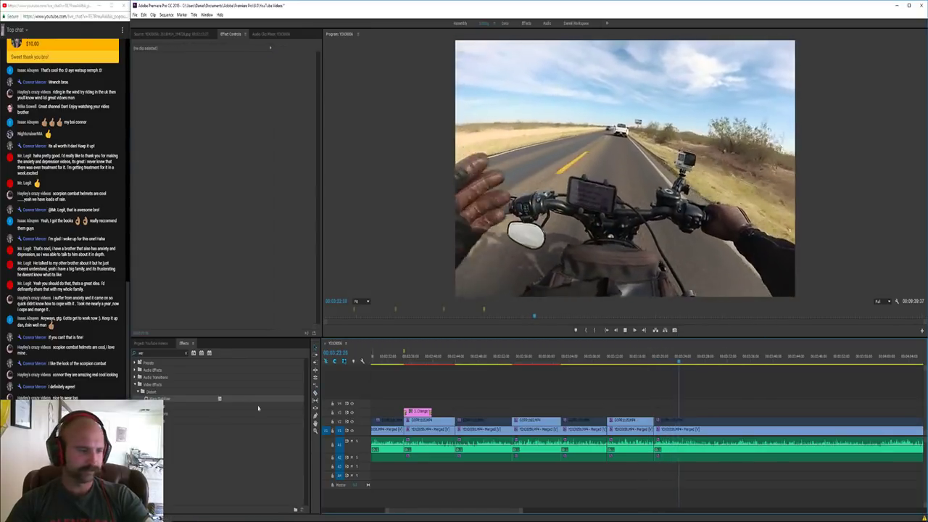
Apply Warp Stabilizer to the upper camera segment that ends at the 03:19 cut
drag(622, 418, 626, 419)
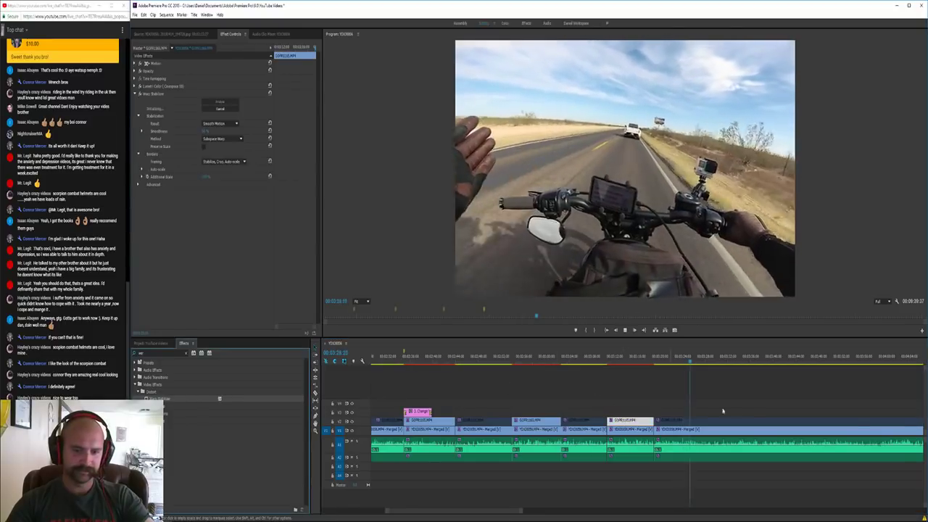
click(726, 411)
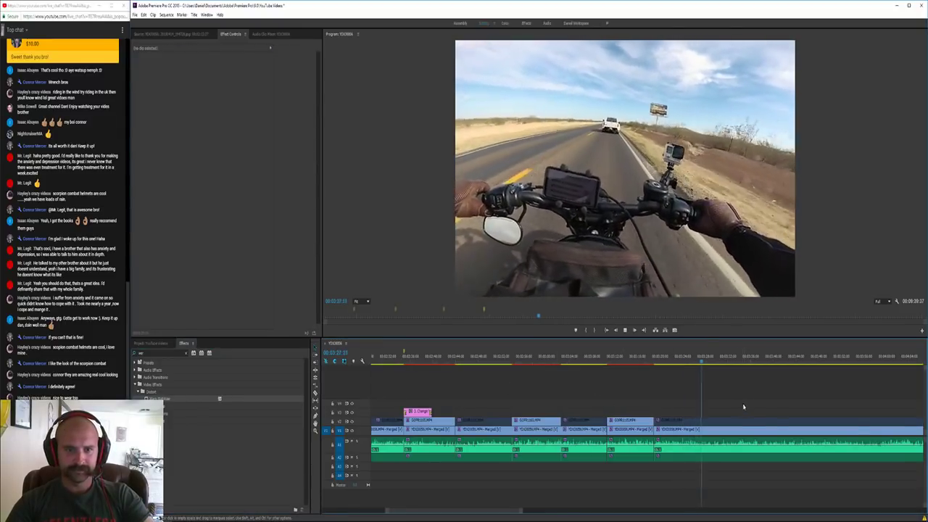
Split all tracks at about 03:29 and enable the upper camera clip after the cut
key(c)
shift+click(713, 429)
click(742, 420)
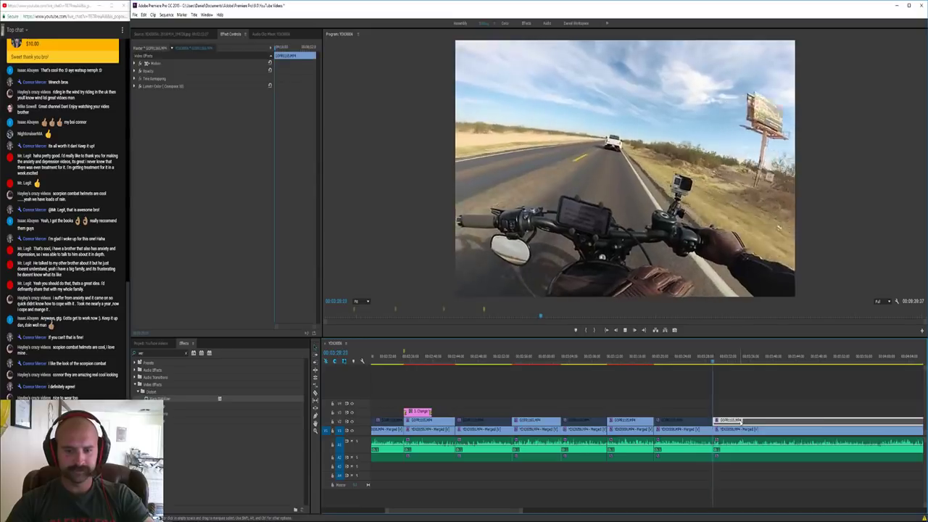
right_click(742, 421)
key(Escape)
click(770, 395)
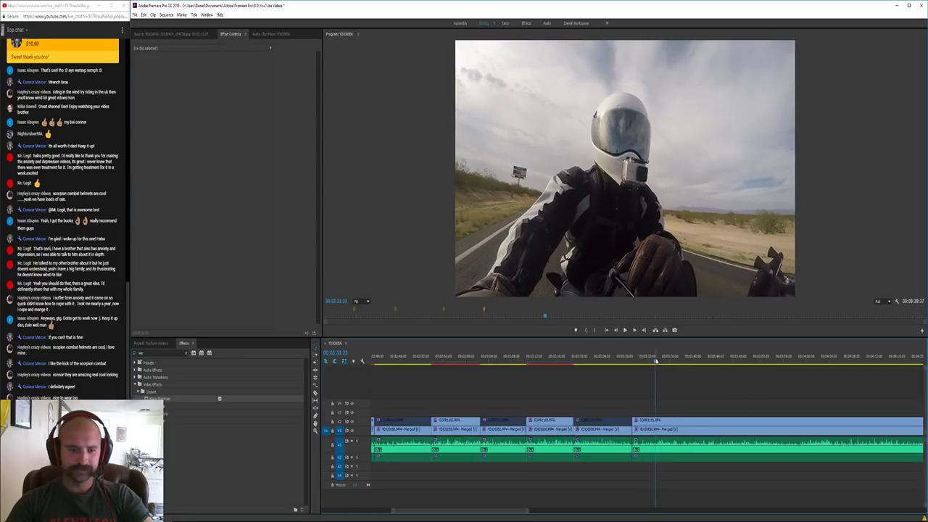
Check the Warp Stabilizer analysis progress on each of the stabilized upper camera clips
key(minus)
key(minus)
key(equal)
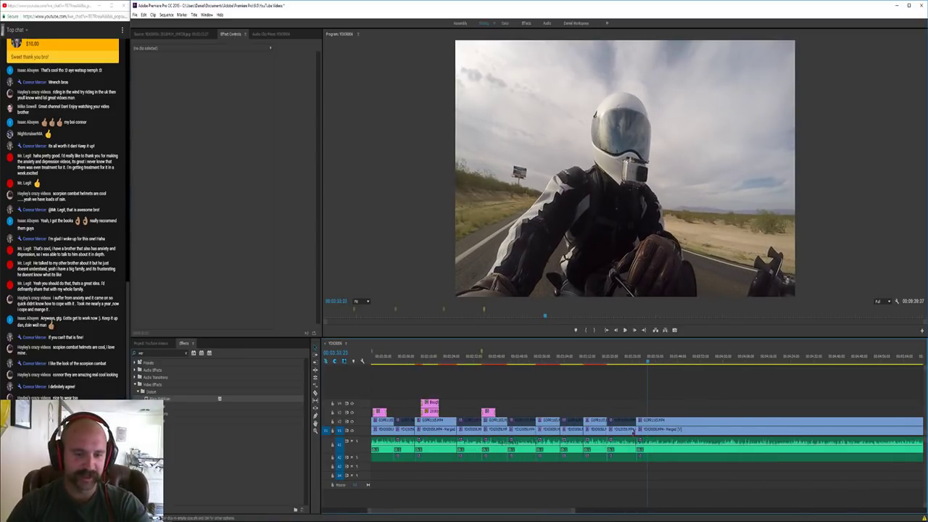
click(438, 424)
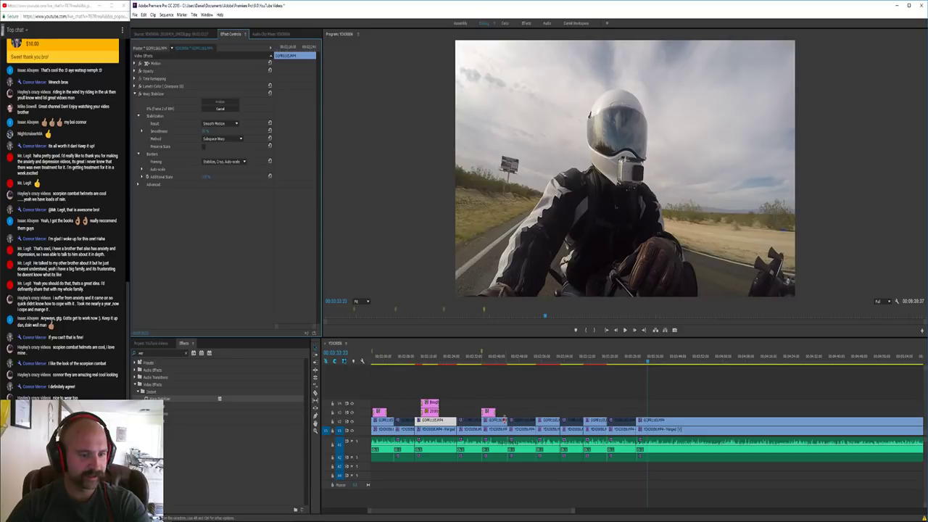
click(501, 422)
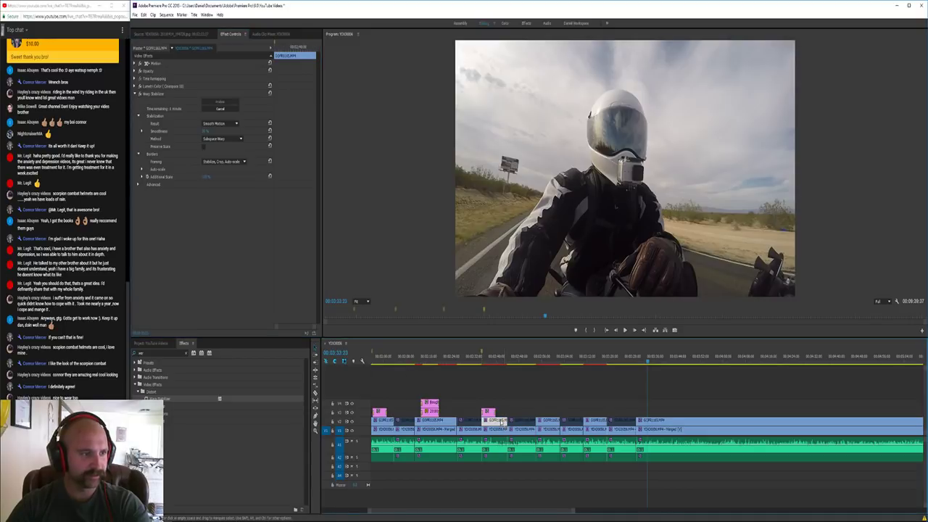
click(554, 424)
click(595, 423)
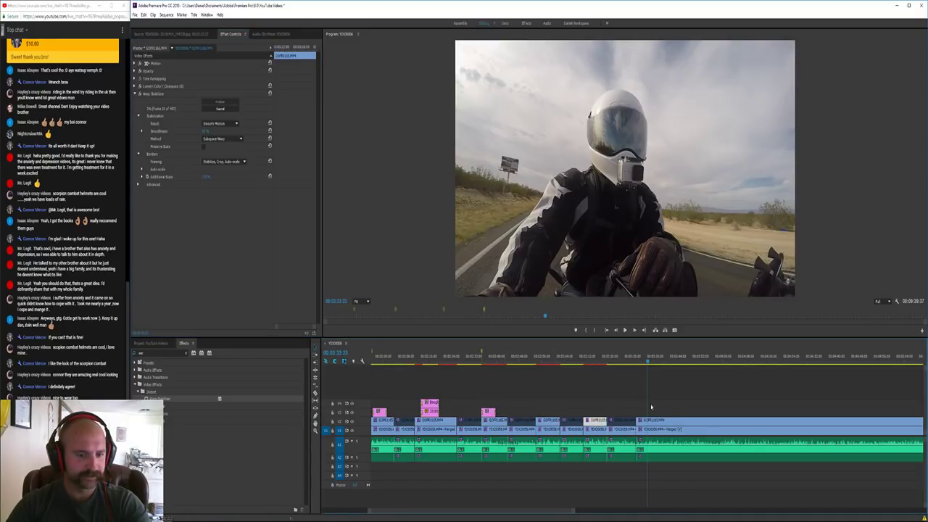
click(690, 397)
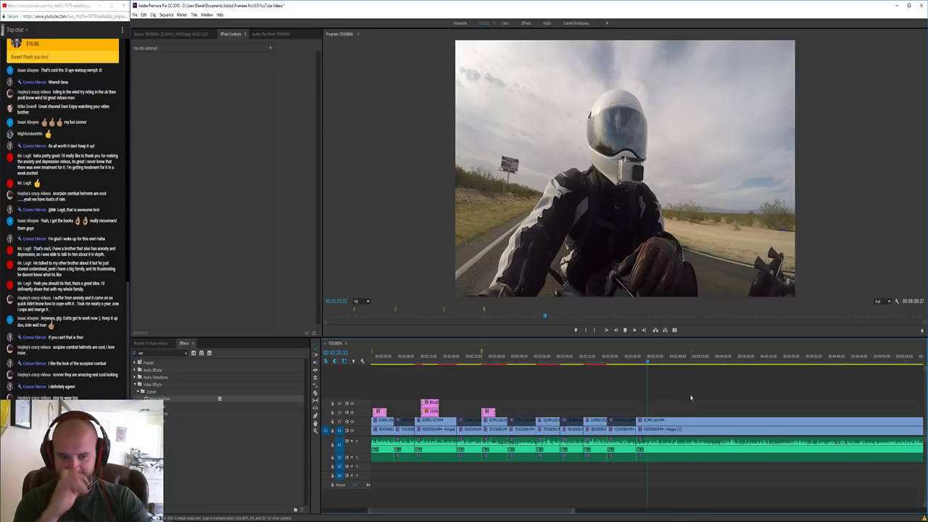
Split all tracks at about 03:38 and disable the upper camera clip after the cut
key(space)
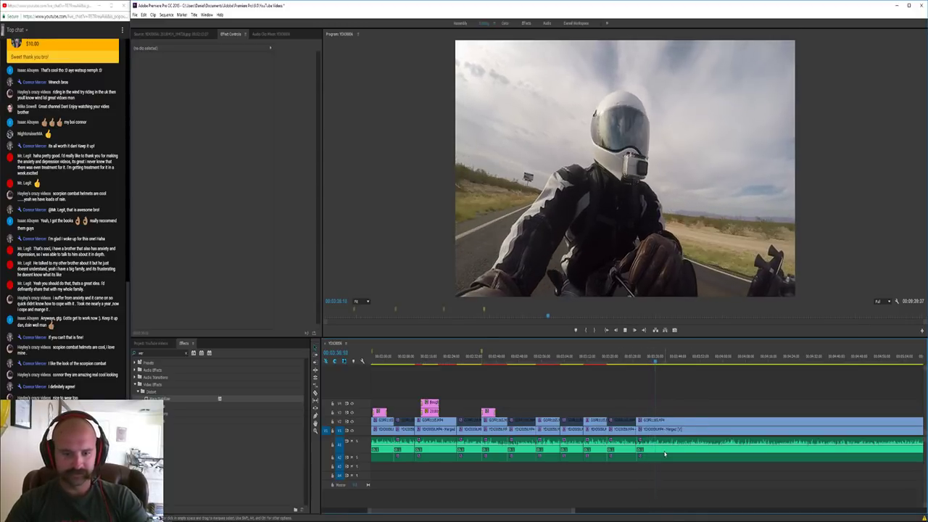
click(687, 421)
right_click(687, 420)
click(707, 192)
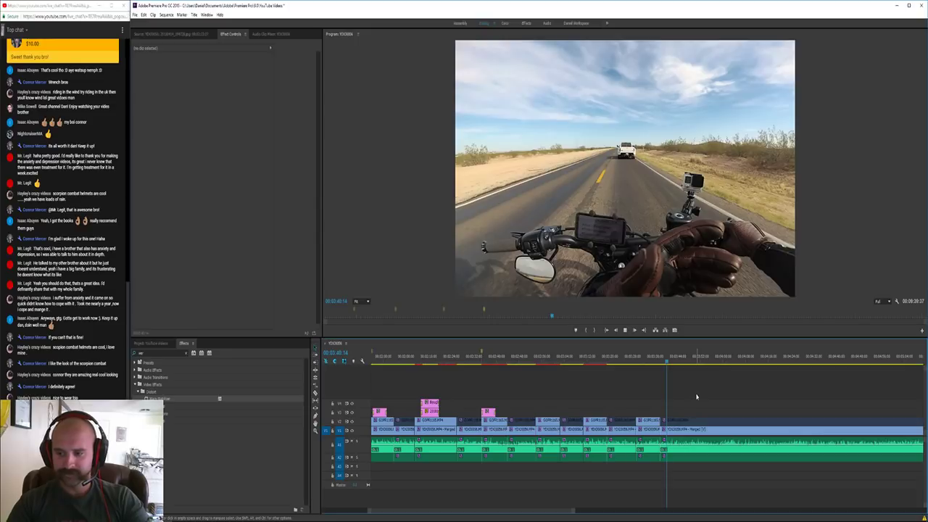
Split all tracks at about 03:45 and enable the upper camera segment between the 03:38 cut and this one
key(minus)
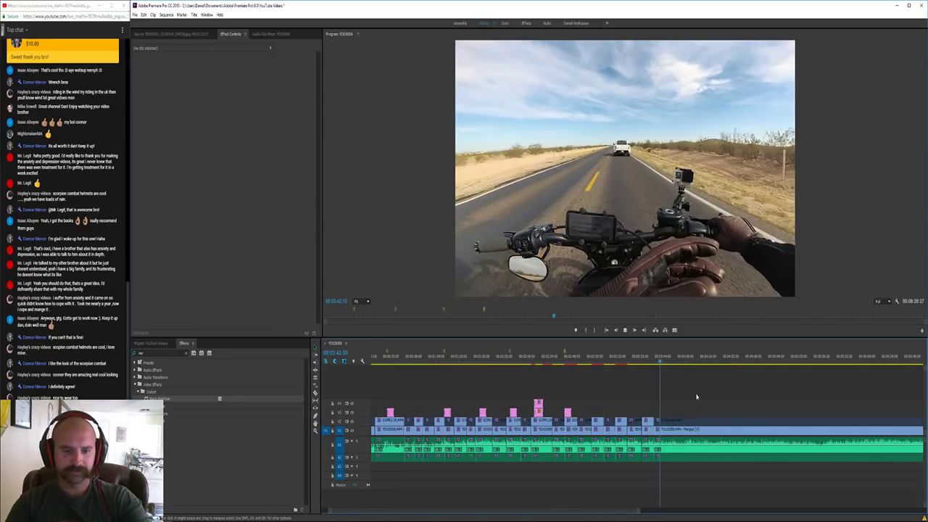
key(equal)
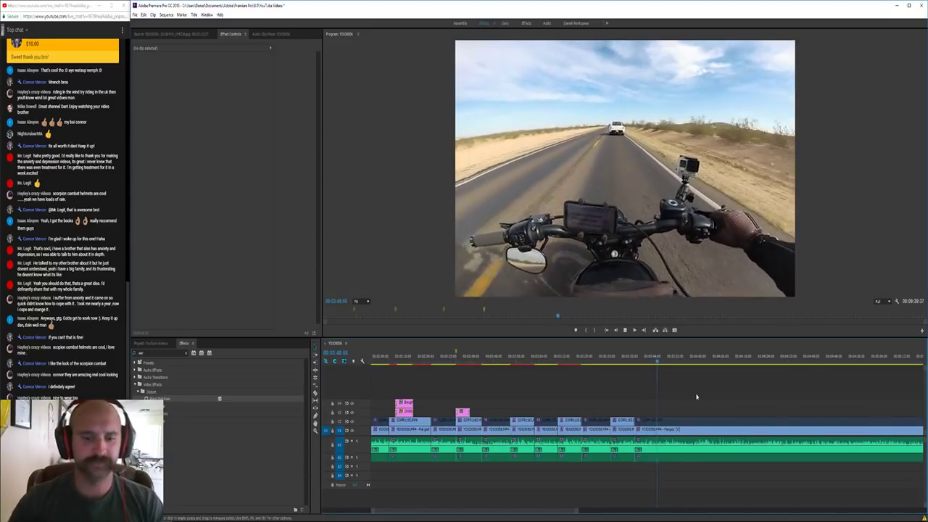
shift+click(654, 433)
key(v)
click(650, 423)
click(665, 196)
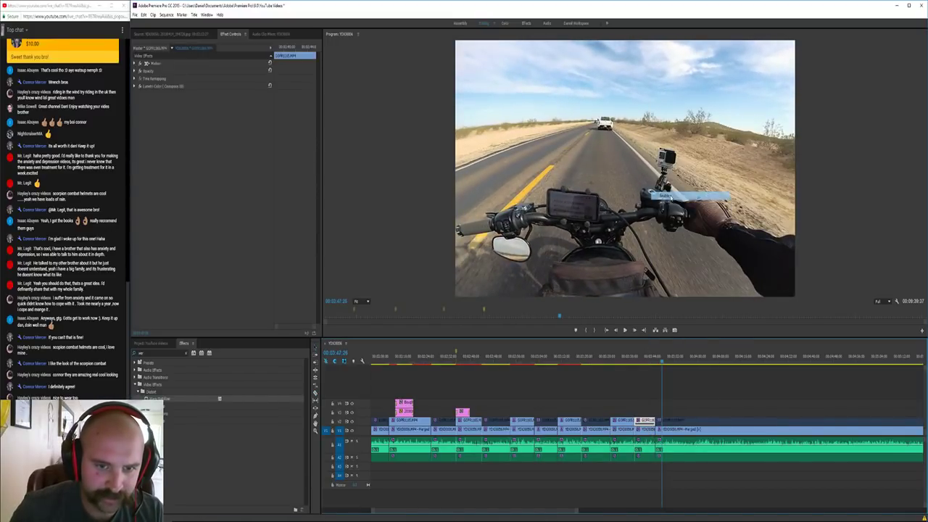
Split all tracks at about 03:34 and disable the upper camera segment between this cut and the 03:38 cut
key(c)
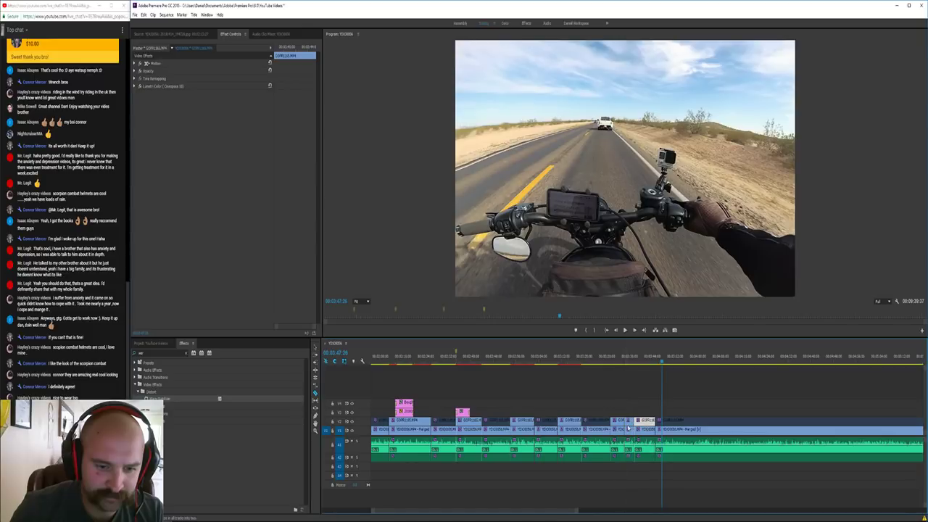
right_click(628, 429)
click(660, 197)
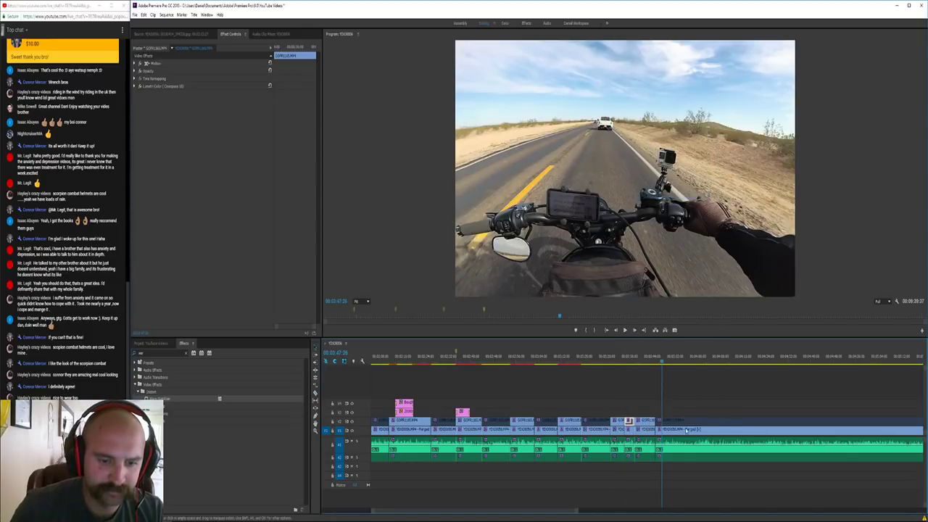
click(702, 397)
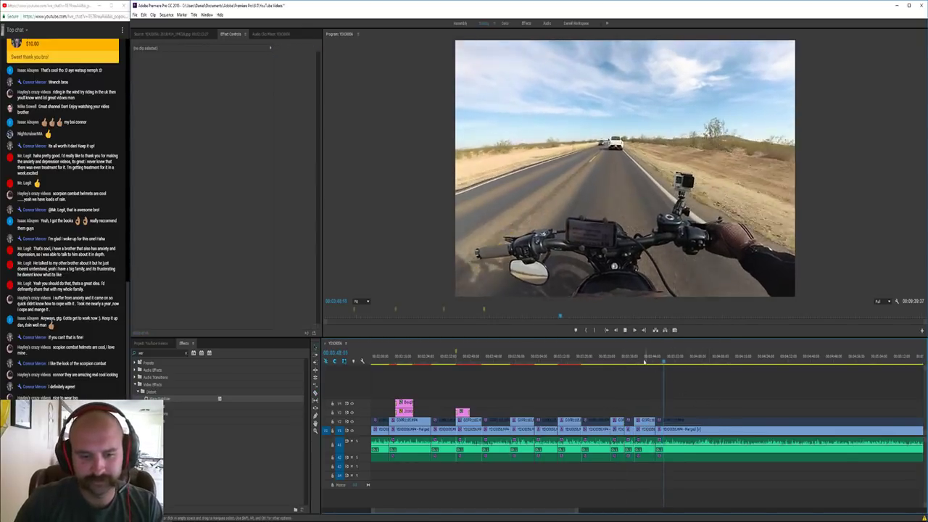
Split all tracks at about 04:00 and enable the upper camera clip after the cut
click(640, 357)
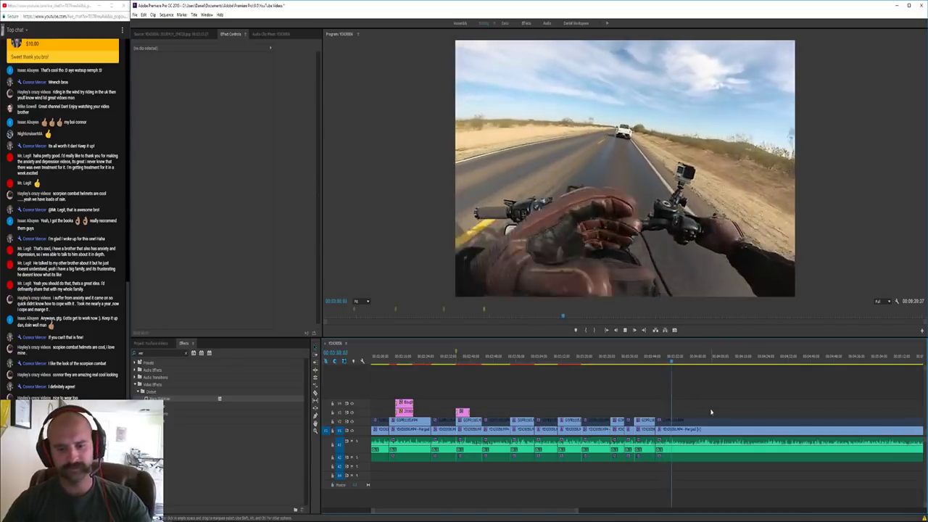
key(equal)
key(minus)
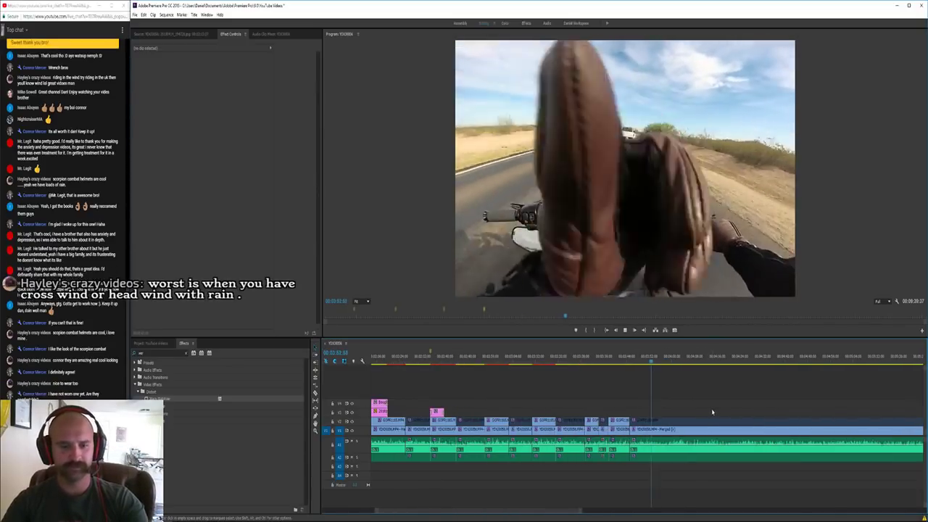
key(equal)
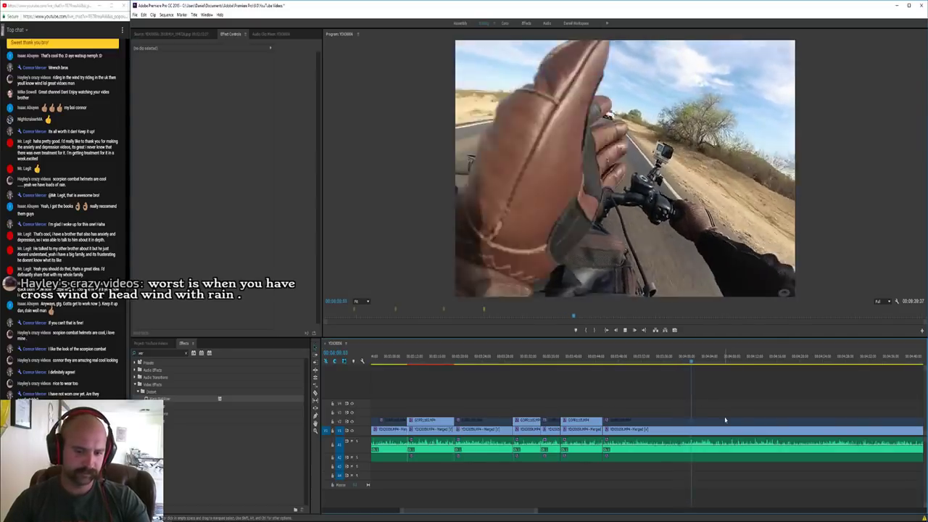
key(space)
key(c)
shift+click(687, 369)
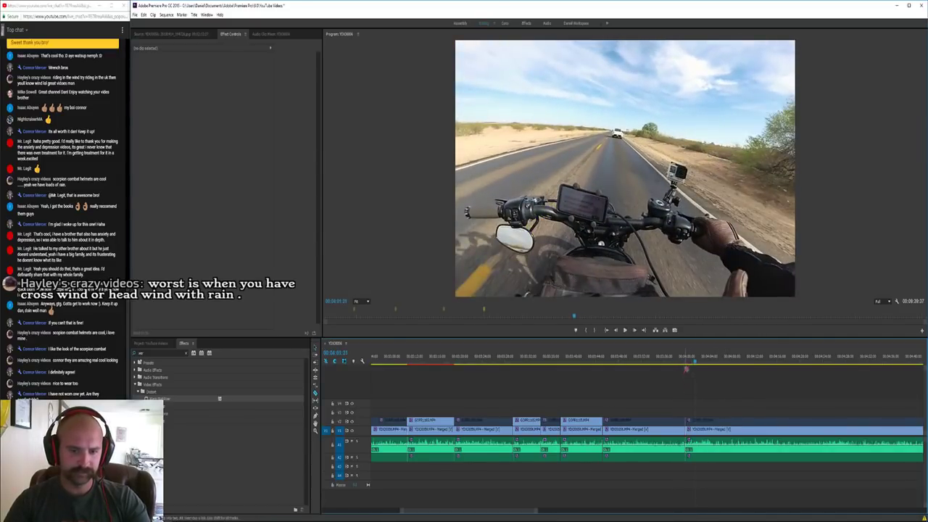
right_click(700, 420)
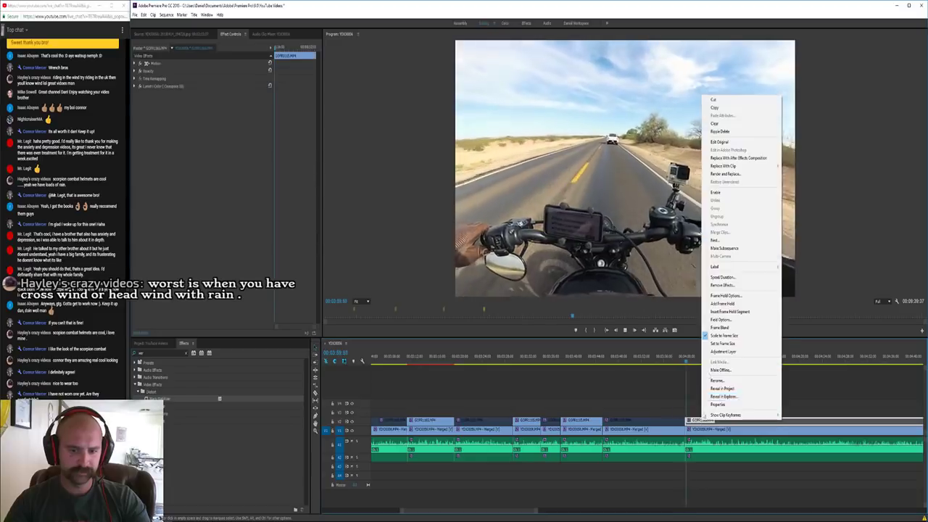
click(717, 193)
click(723, 399)
Split all tracks at about 04:03 and disable the upper camera clip after the cut
key(space)
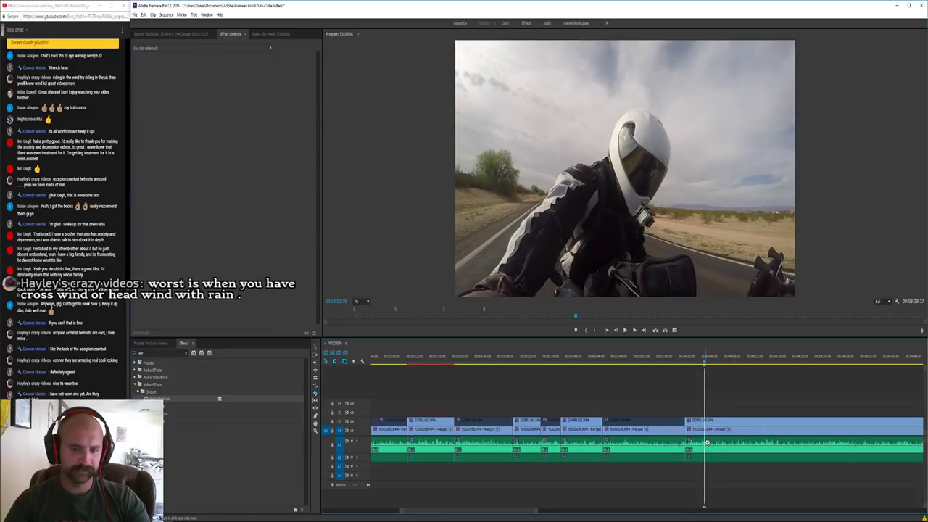
right_click(722, 420)
click(735, 191)
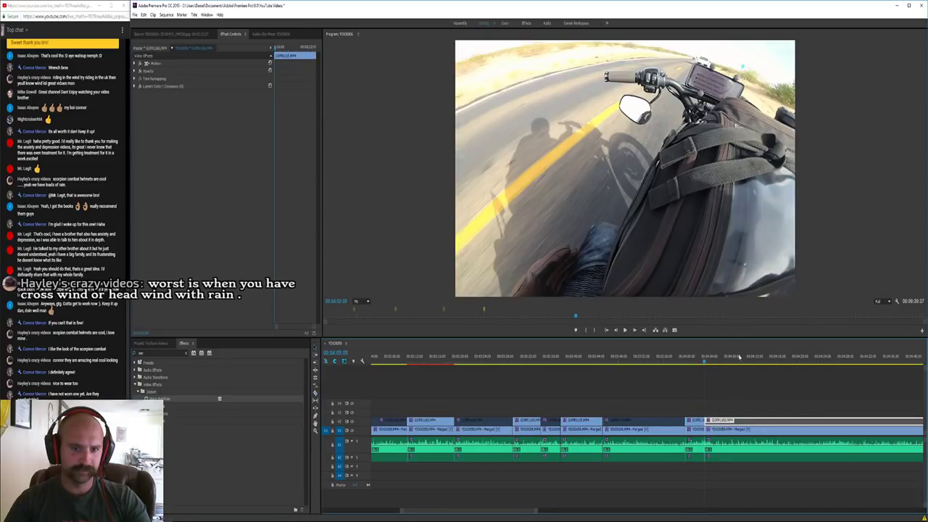
click(751, 395)
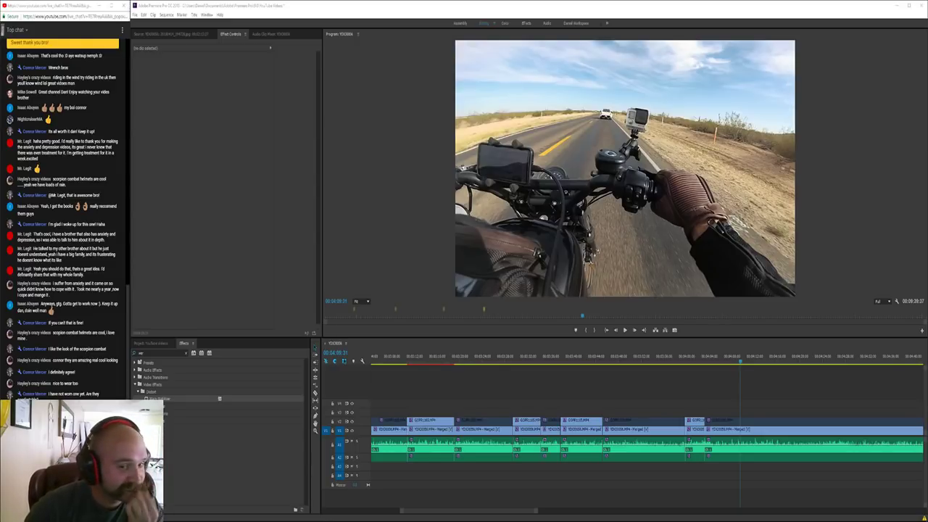
Replay the short upper camera segment from about 04:00 to review the switch between the camera angles
click(755, 390)
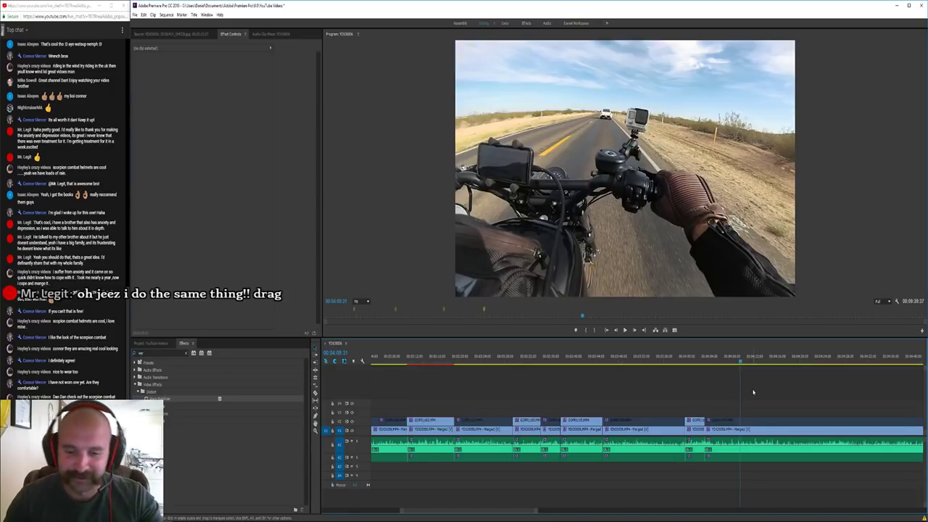
drag(697, 356, 689, 363)
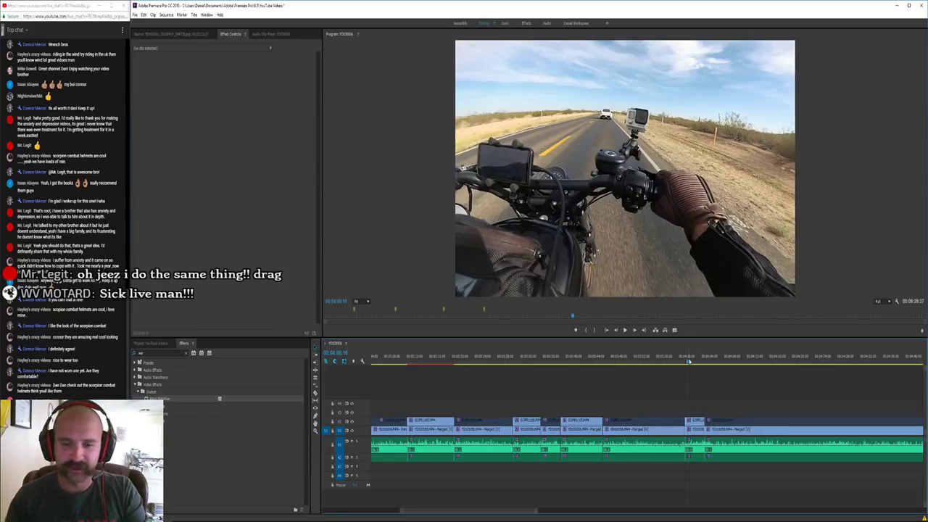
drag(689, 363, 691, 362)
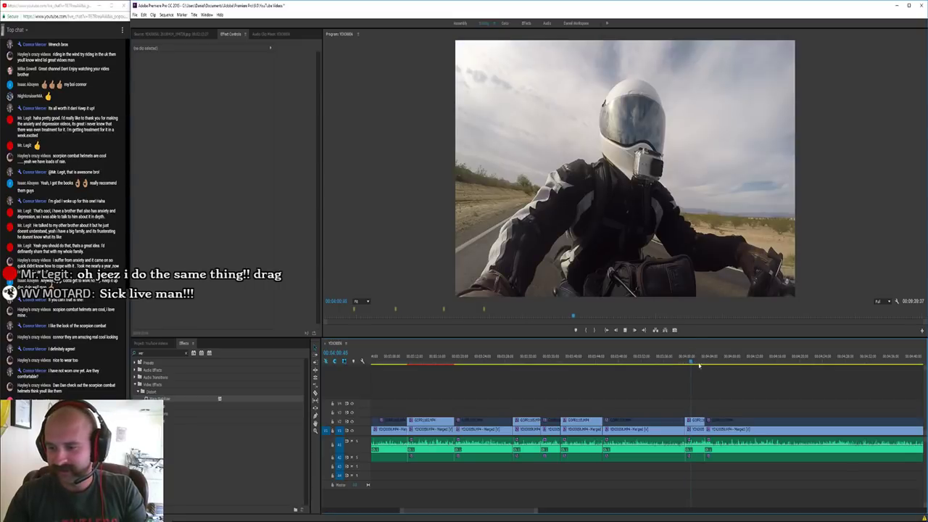
key(space)
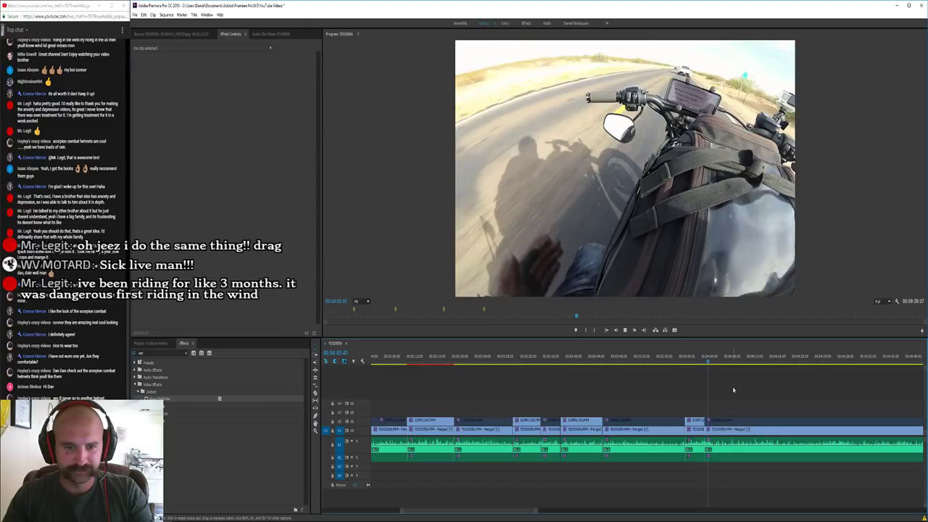
key(space)
Check the stabilization analysis progress again on the first two upper camera clips with Warp Stabilizer
key(minus)
key(minus)
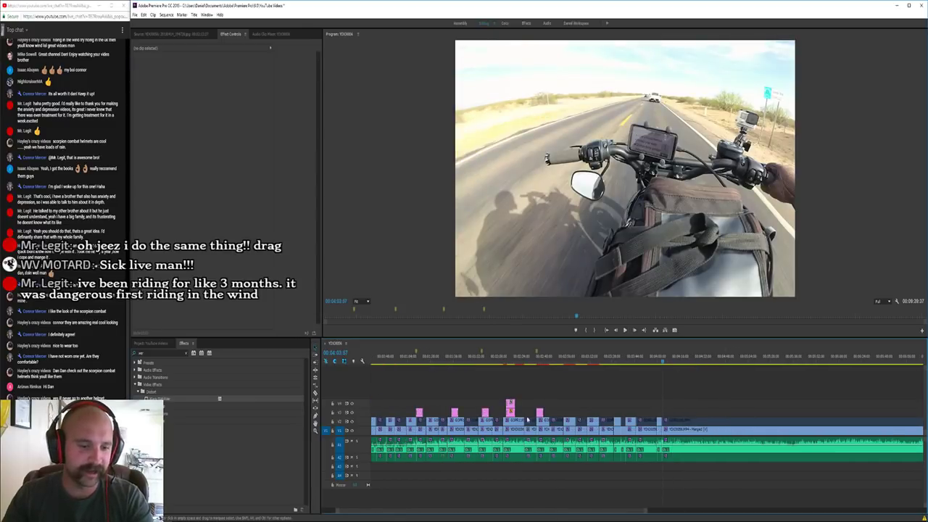
click(516, 420)
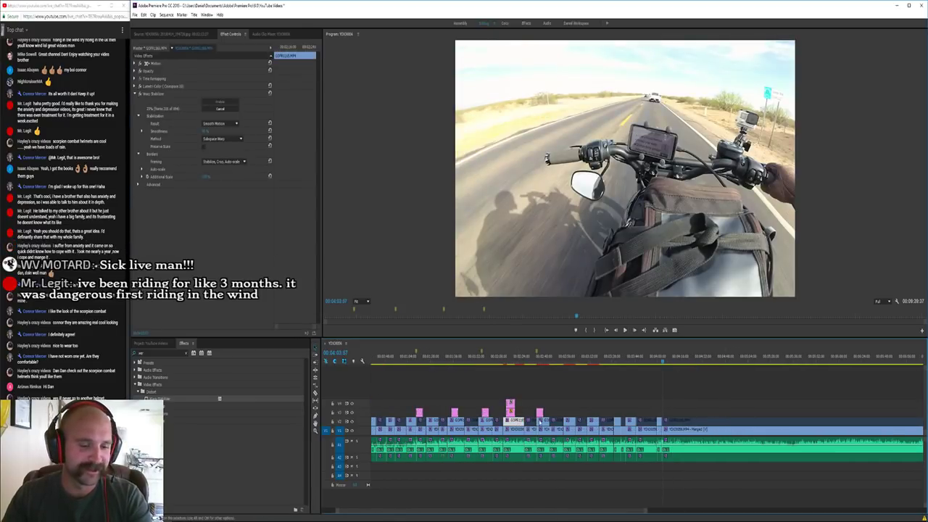
click(542, 421)
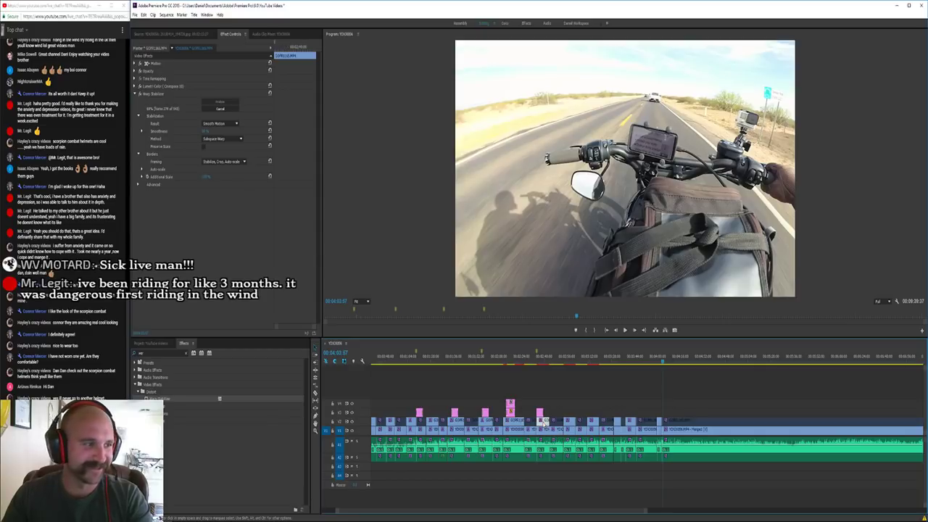
Check the Warp Stabilizer analysis progress on several of the following upper camera clips
click(569, 421)
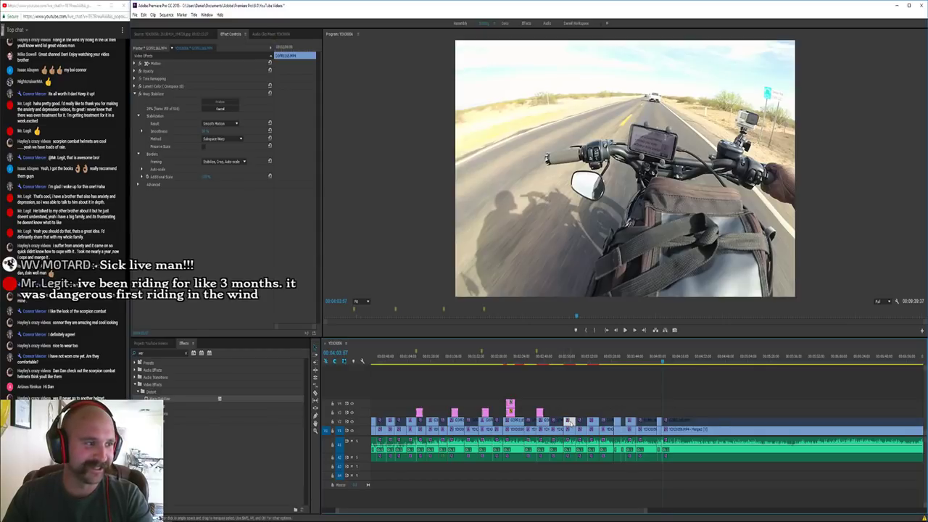
click(592, 421)
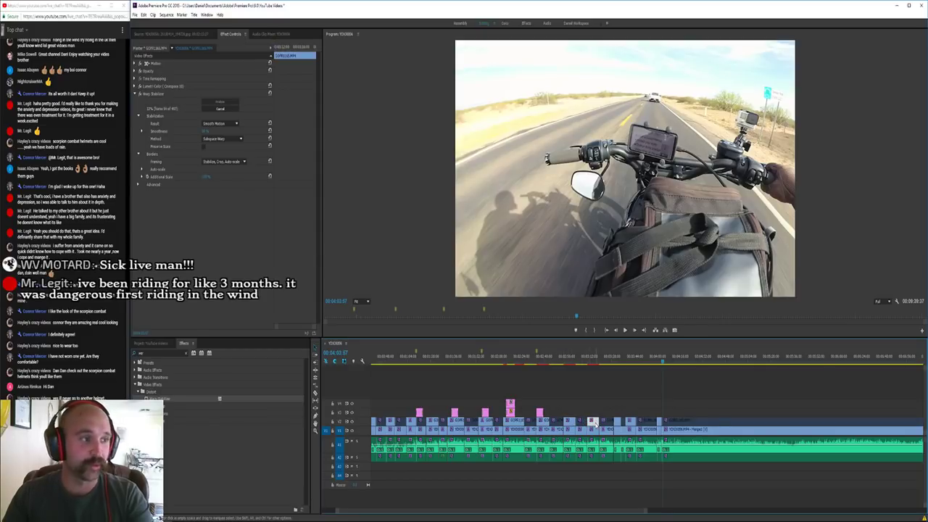
click(670, 398)
click(592, 421)
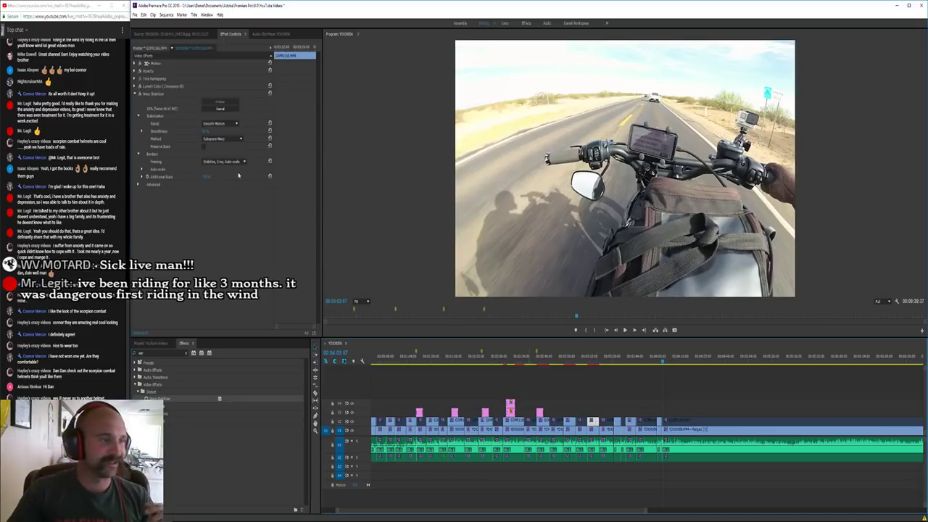
click(162, 97)
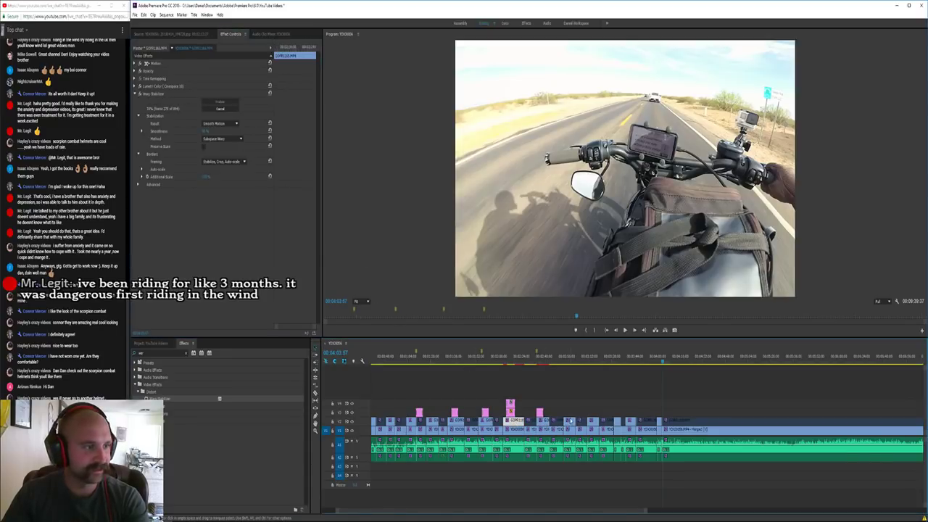
click(612, 412)
Try to split all tracks at about 04:10 and enable the upper camera clip after the cut
key(=)
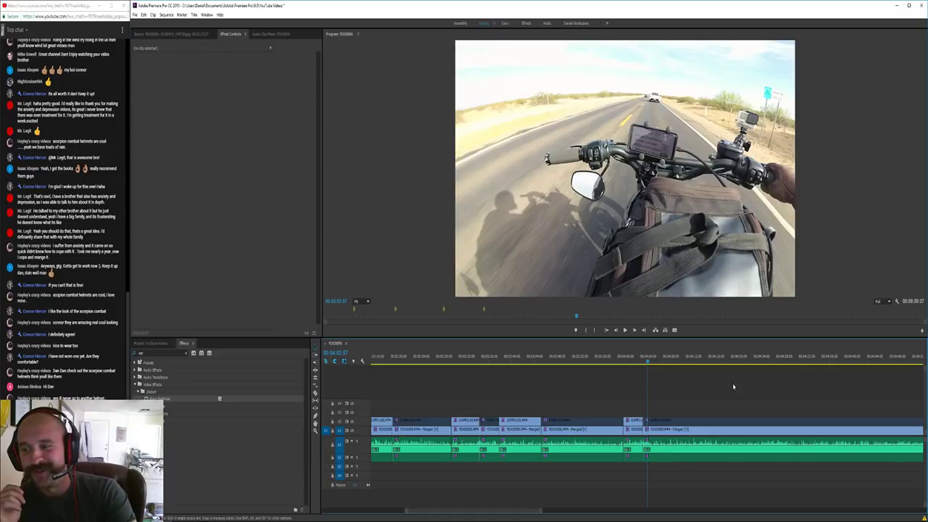
key(minus)
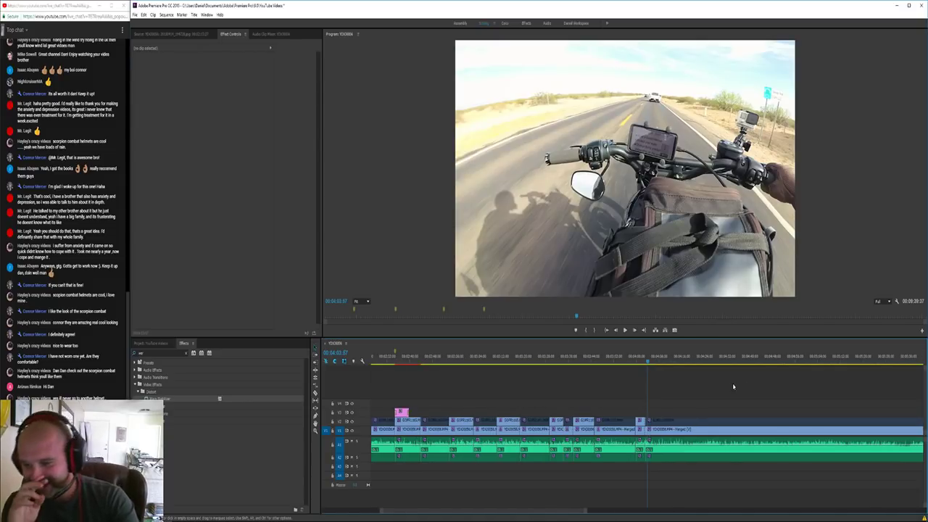
key(space)
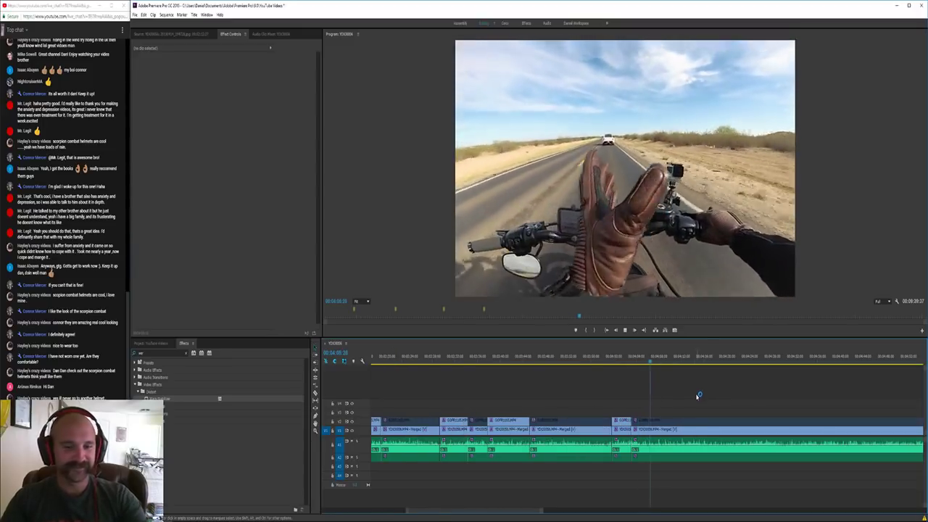
key(equal)
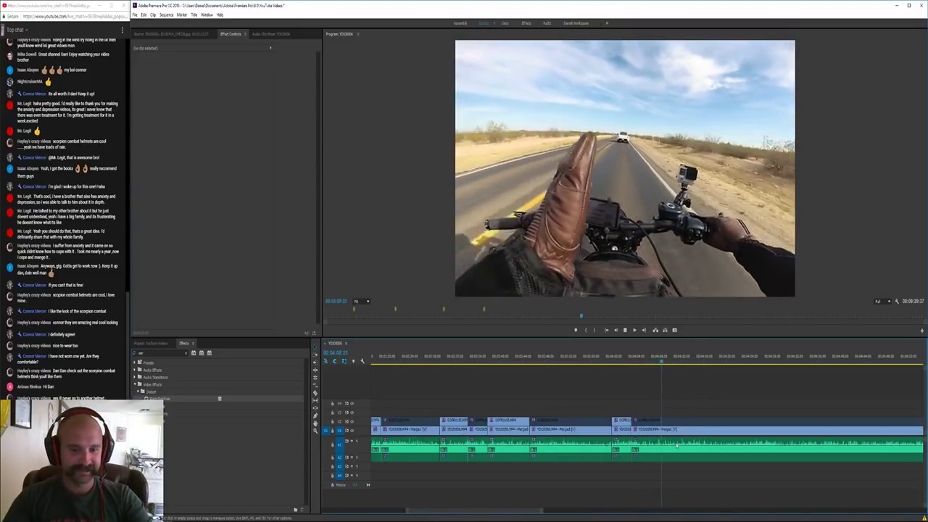
key(c)
shift+click(669, 447)
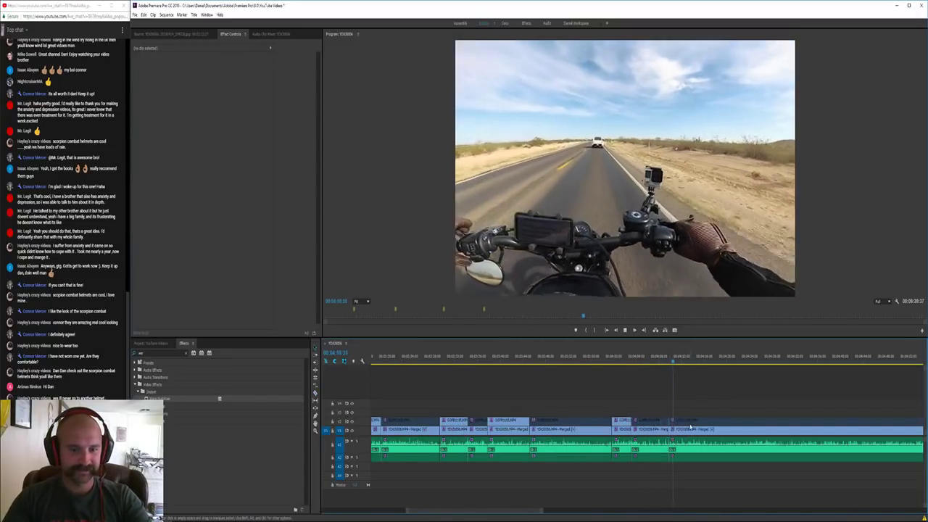
key(space)
right_click(680, 421)
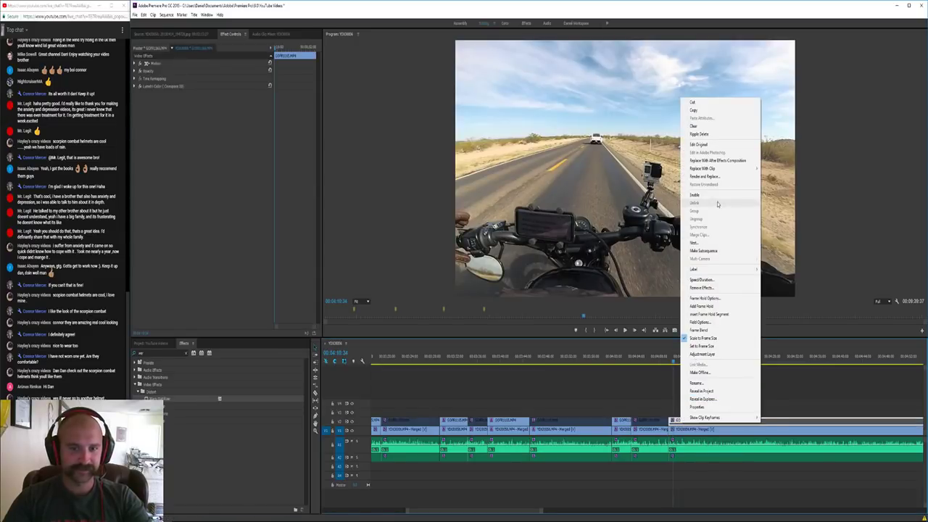
click(716, 196)
Replay the camera switch at about 04:10, and undo that split and the enabling of the upper clip
click(667, 363)
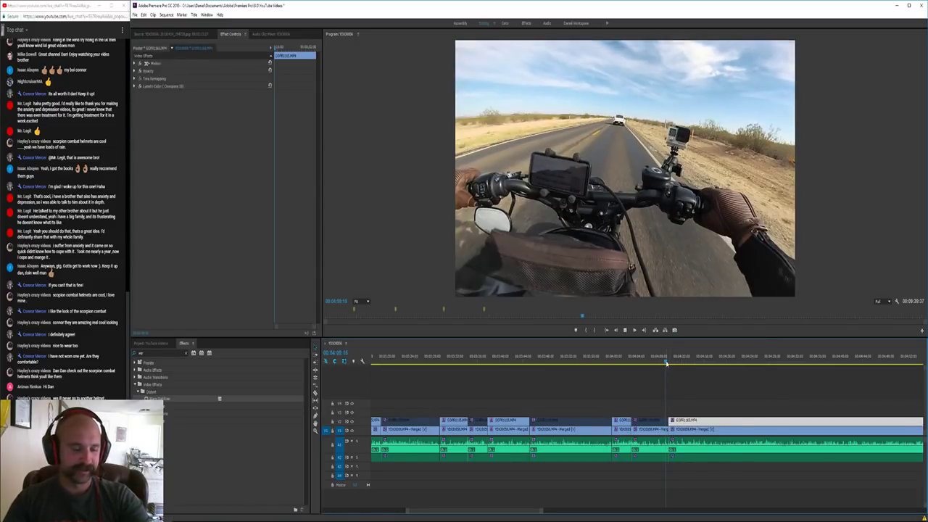
key(minus)
key(equal)
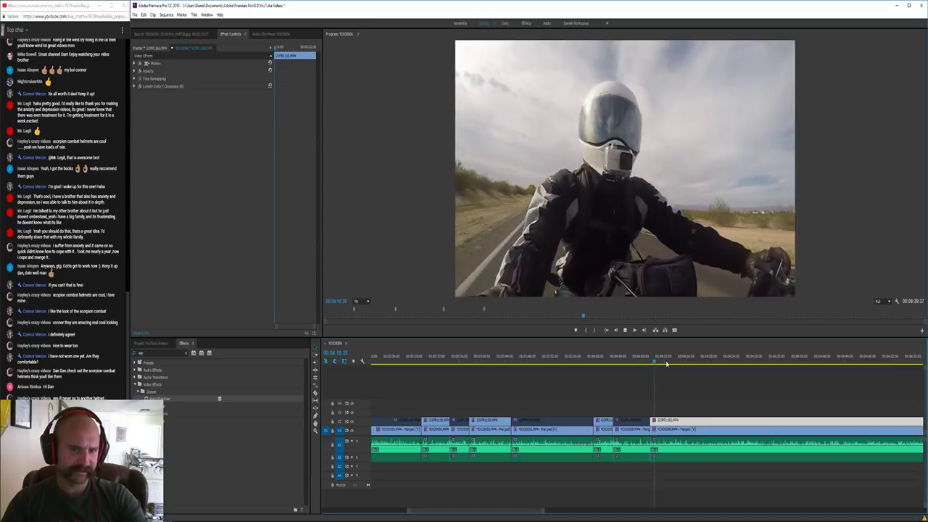
key(Delete)
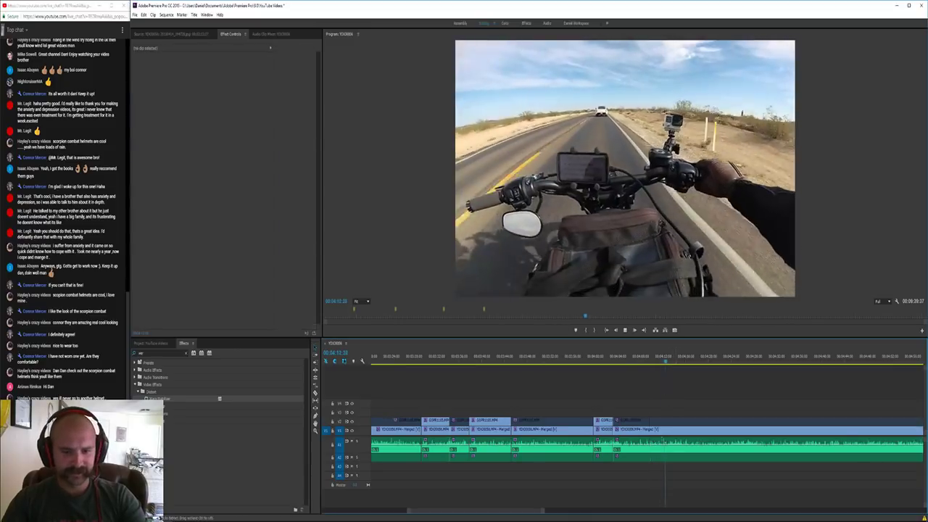
Split all tracks at about 04:08, enable the upper camera clip after the cut and replay the switch
right_click(658, 424)
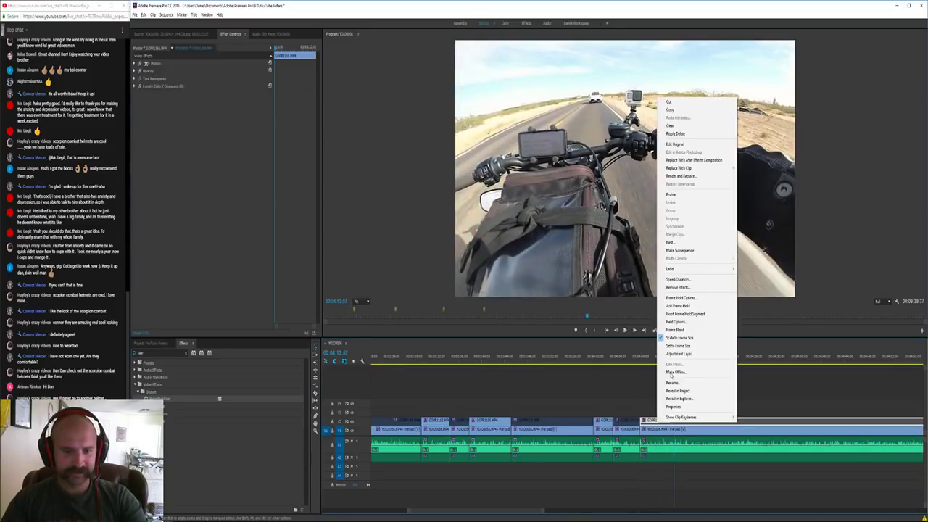
click(685, 195)
drag(652, 363, 637, 366)
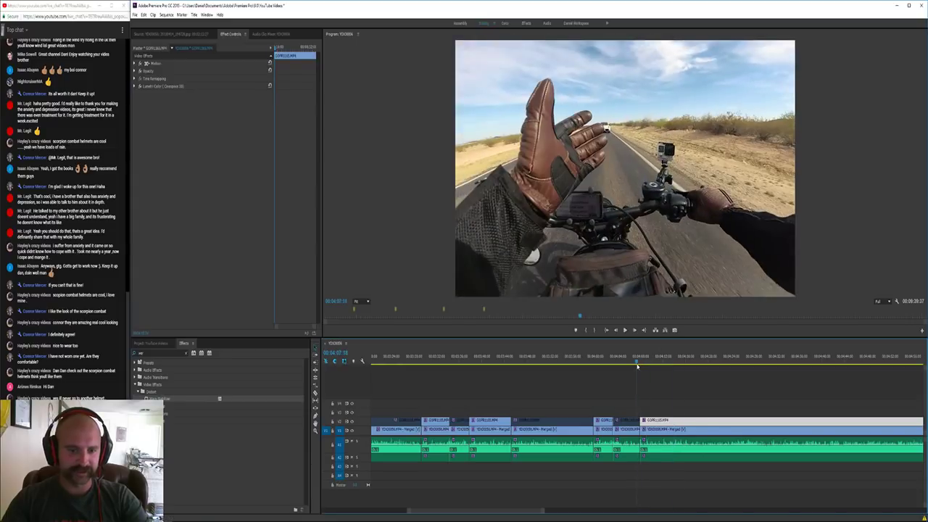
click(681, 403)
key(space)
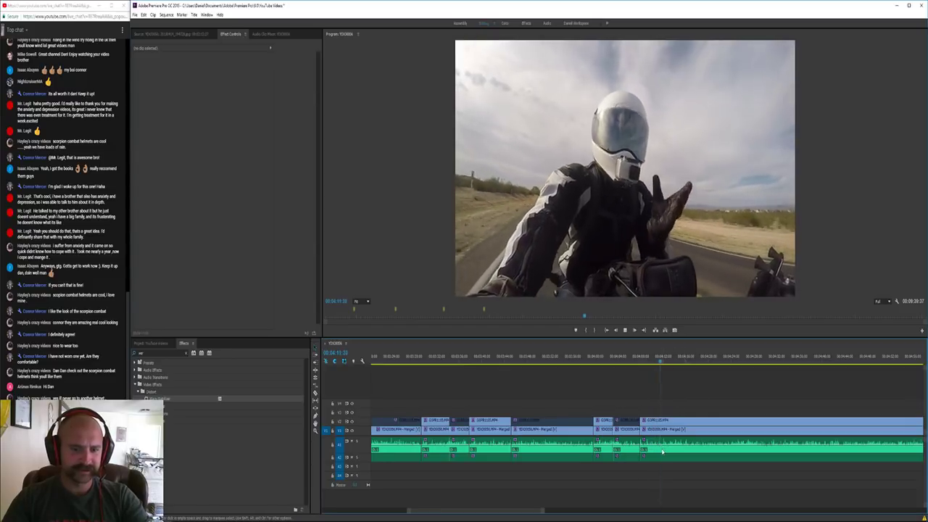
Split all tracks at about 04:12 and disable the upper camera clip after the cut
shift+click(666, 443)
key(v)
right_click(679, 420)
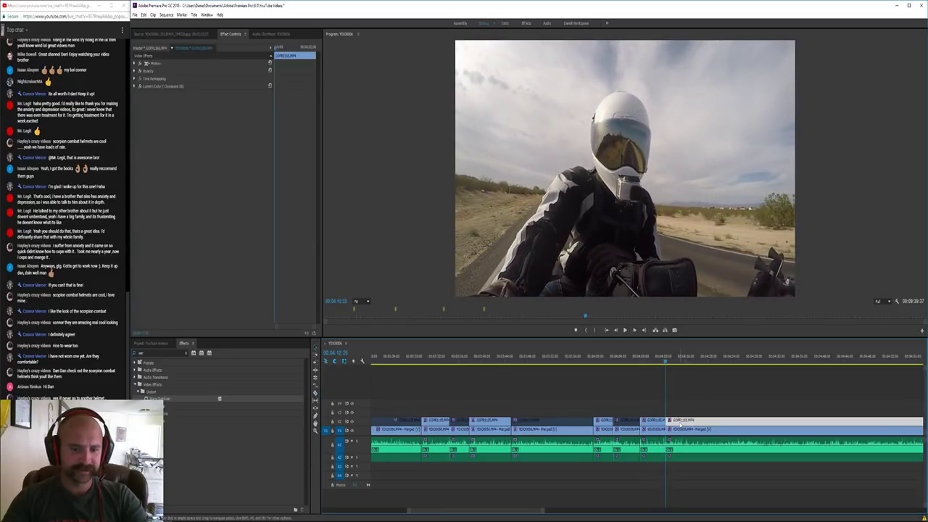
click(700, 195)
key(space)
click(720, 404)
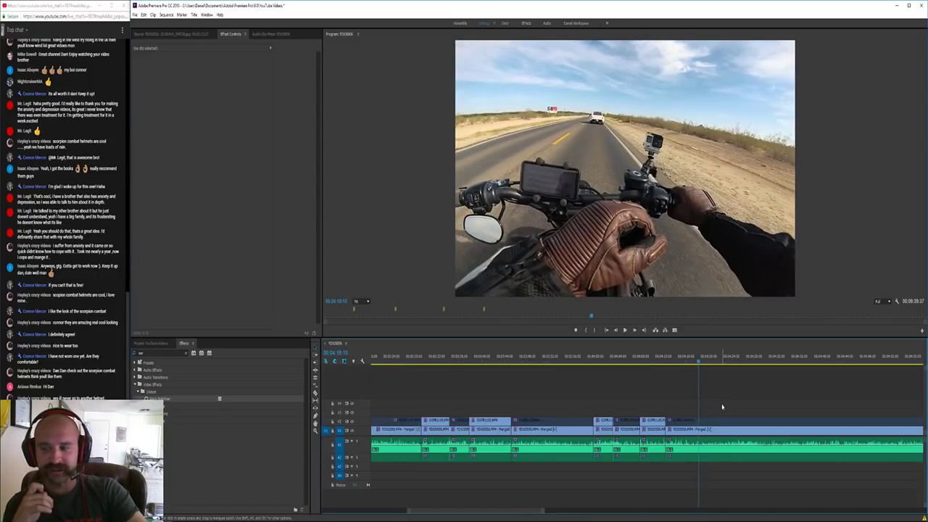
Continue playback, split all tracks at about 04:24 and enable the upper camera clip after the cut
key(space)
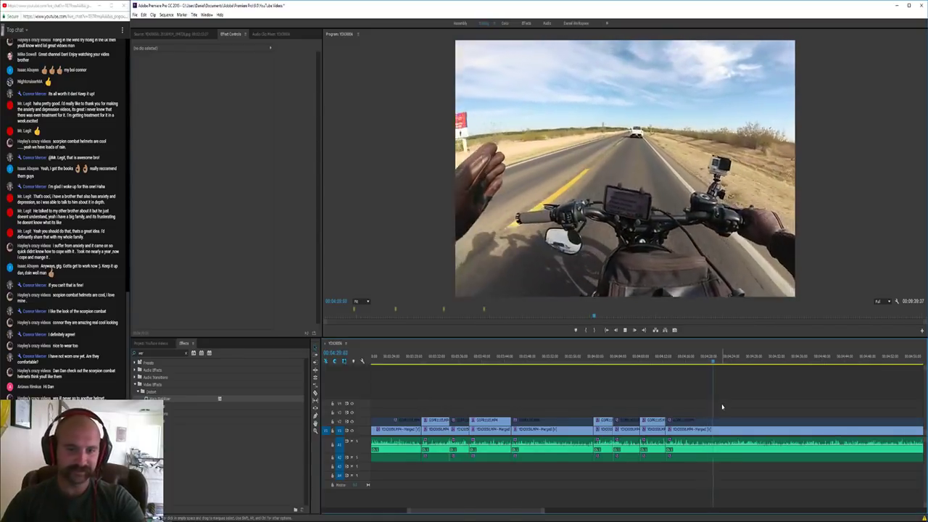
key(minus)
key(minus)
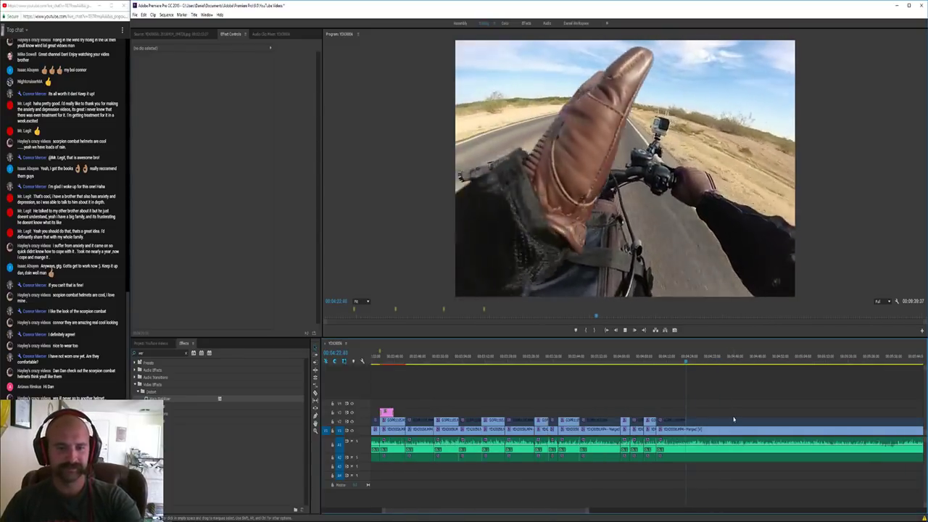
key(equal)
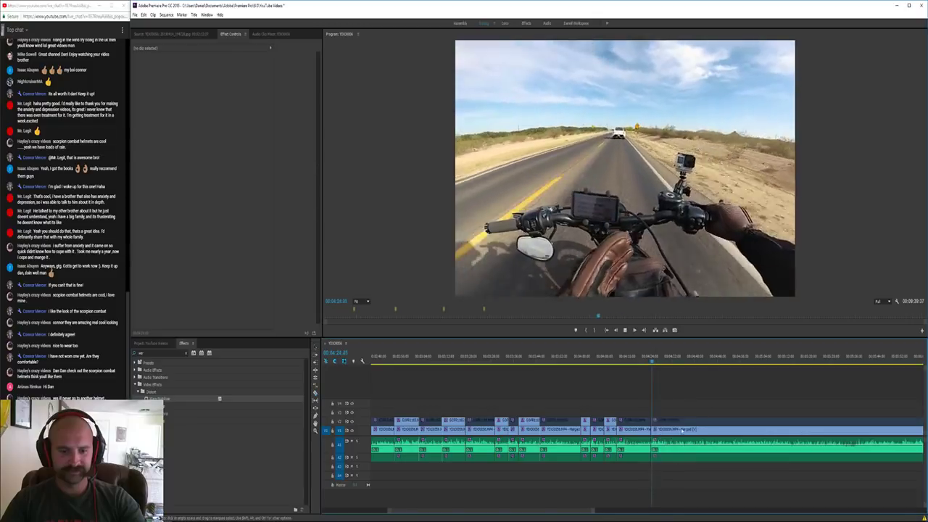
right_click(685, 422)
key(Escape)
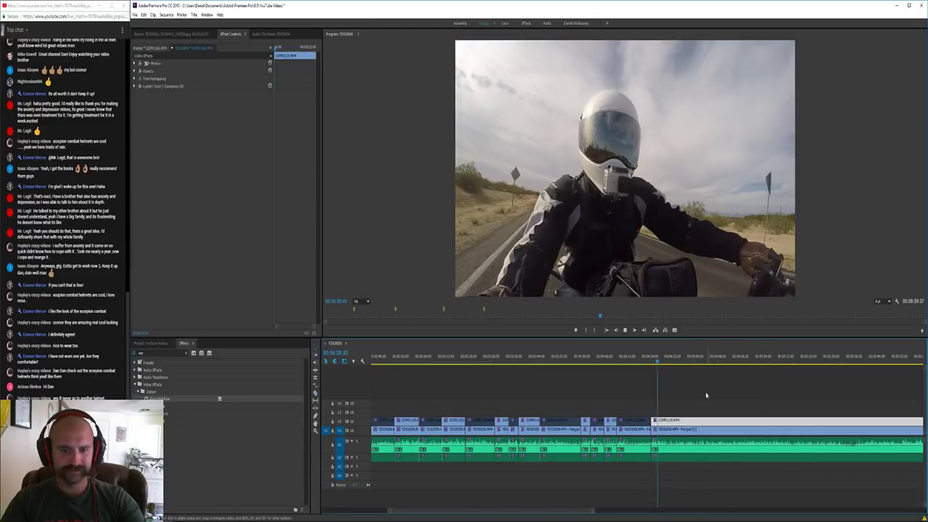
click(705, 396)
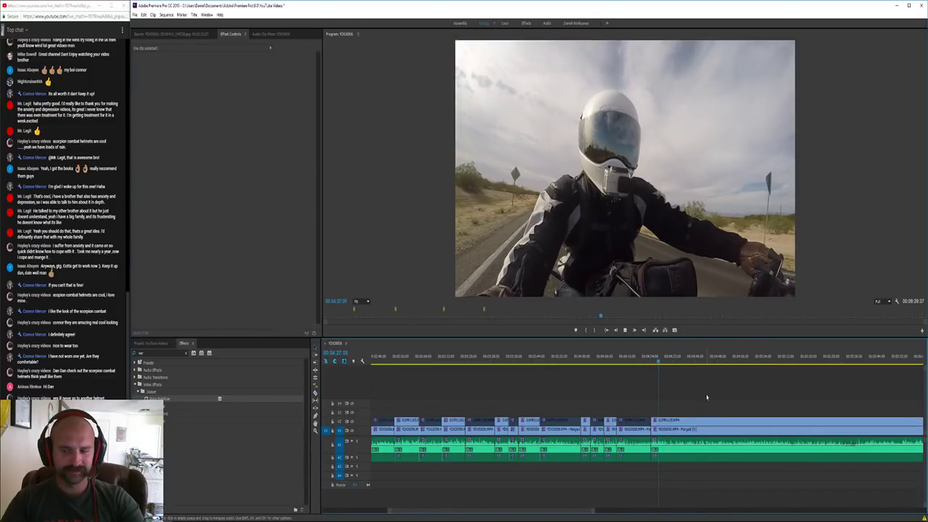
Play on to about 04:33, split all tracks there and disable the upper camera clip after the cut
scroll(713, 389, down, 2)
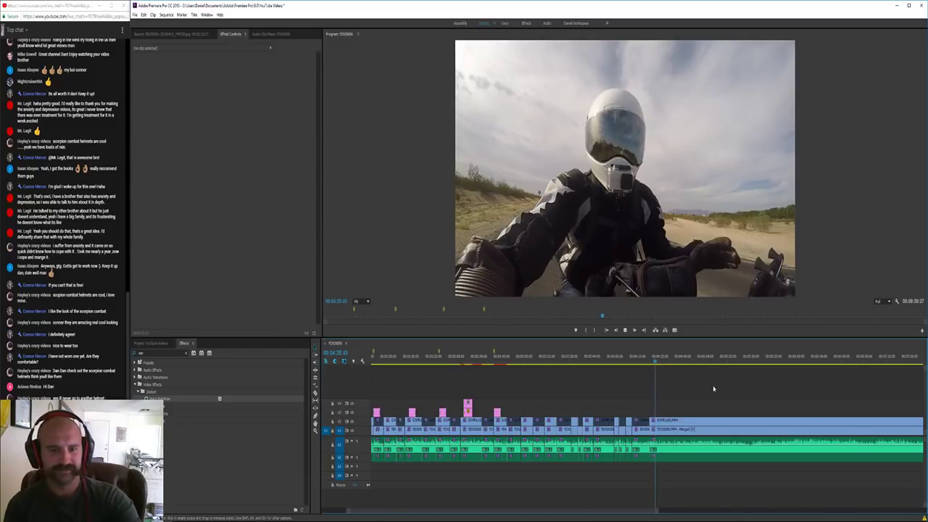
scroll(713, 389, down, 2)
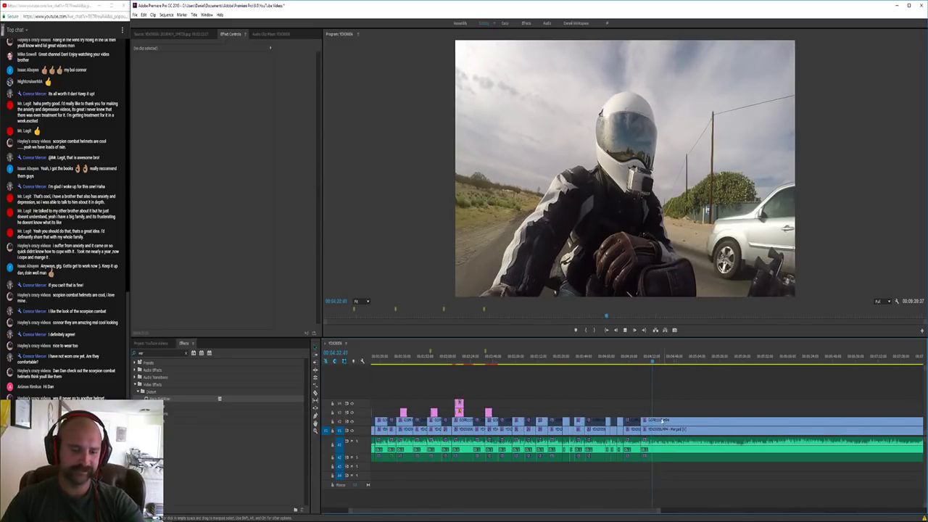
scroll(662, 420, up, 3)
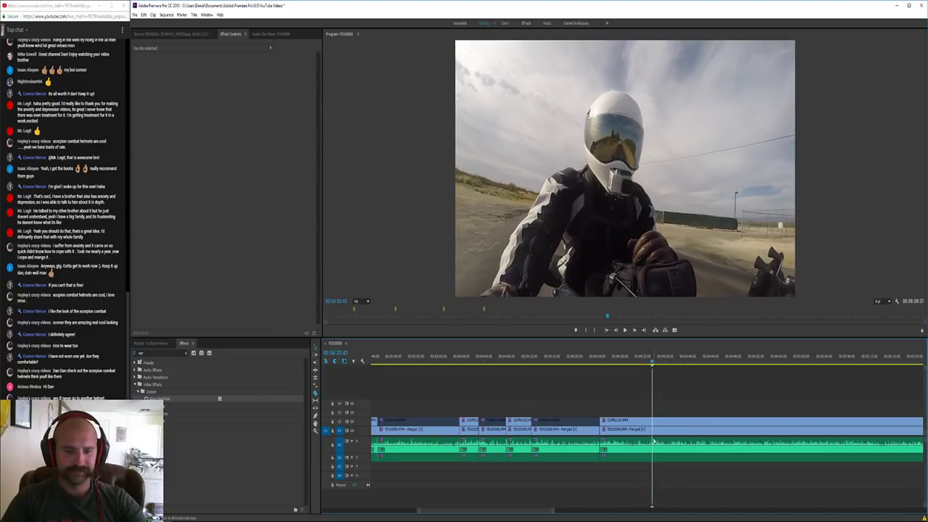
shift+click(652, 441)
key(v)
click(676, 422)
right_click(676, 421)
click(697, 197)
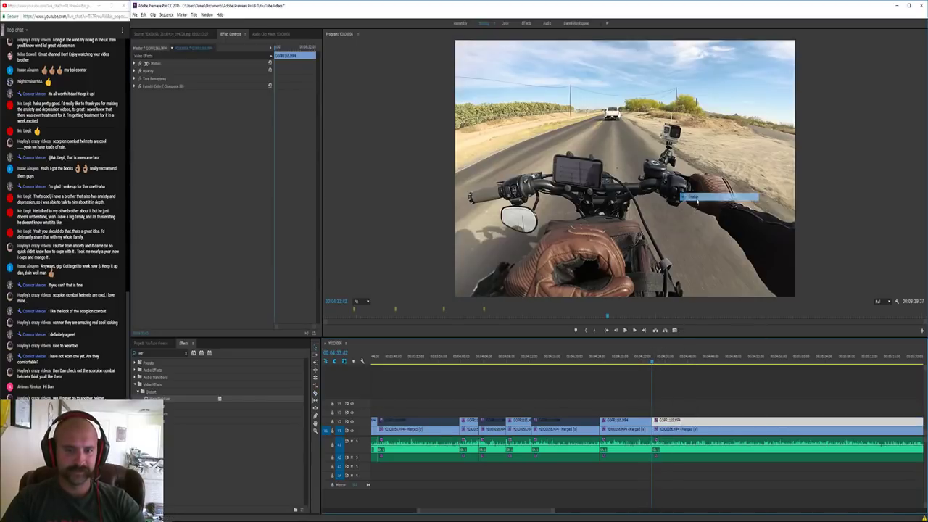
click(673, 407)
scroll(672, 407, down, 3)
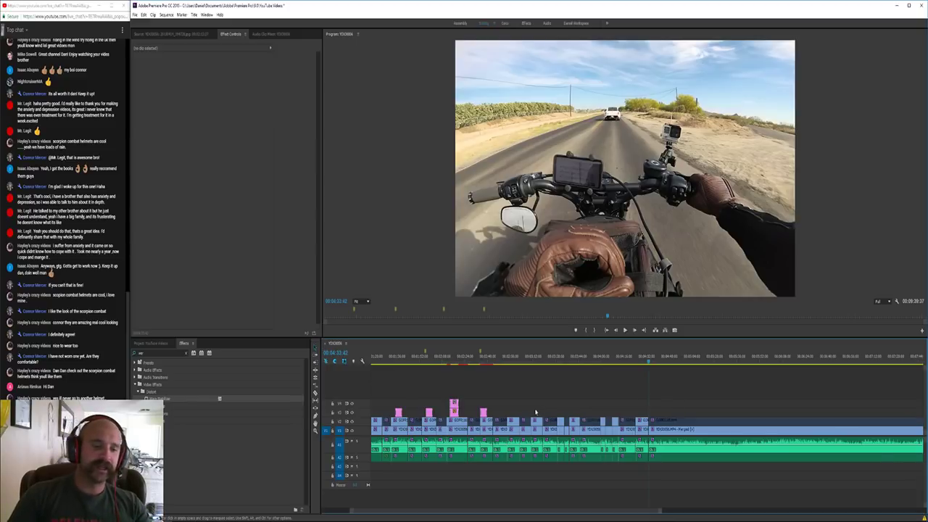
Check the stabilization of the upper camera clips at about 02:37 and 02:18, and save the project
click(484, 421)
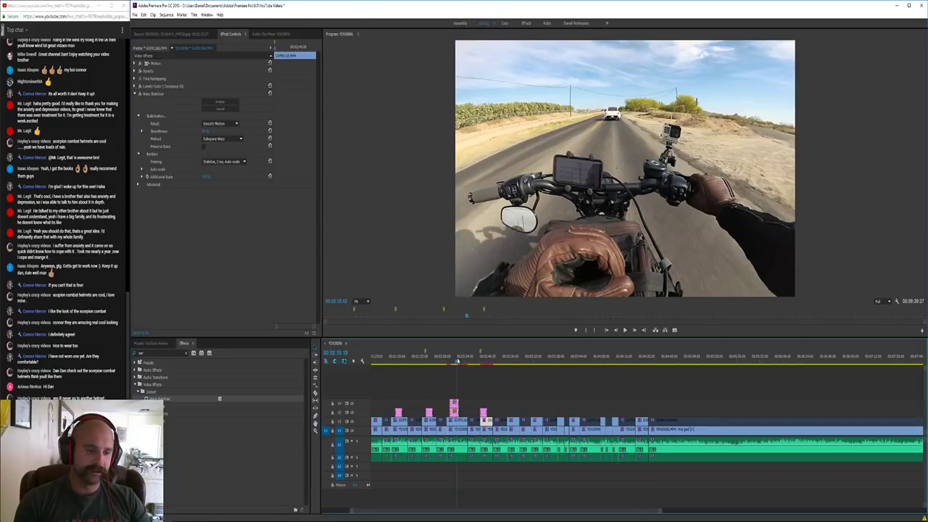
click(455, 361)
click(484, 360)
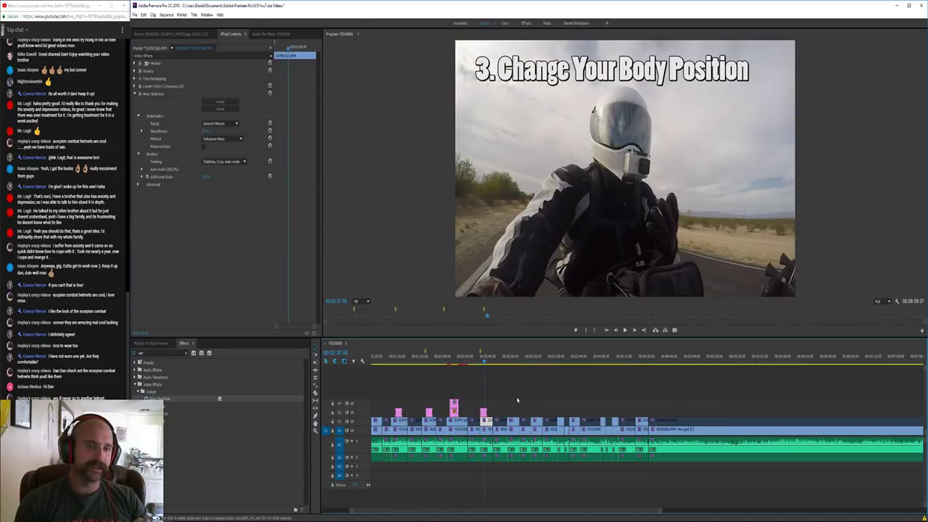
click(457, 360)
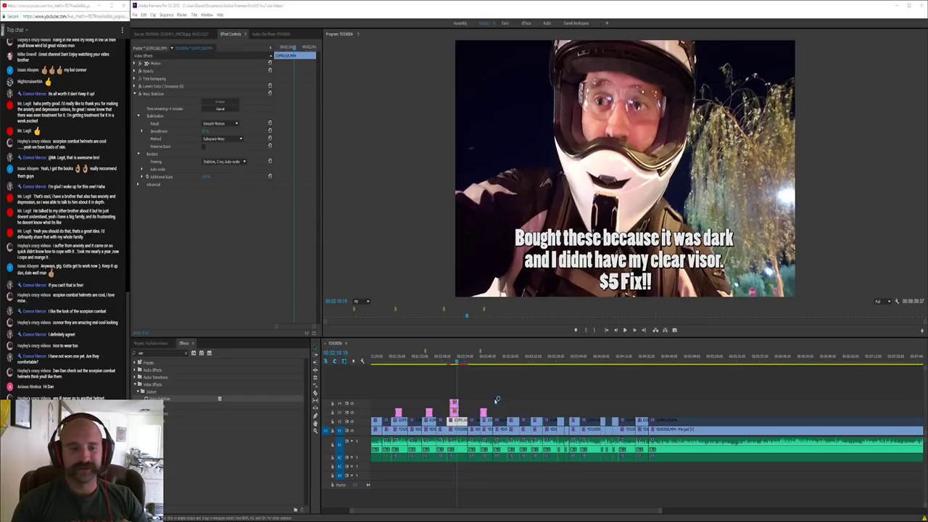
key(ctrl+s)
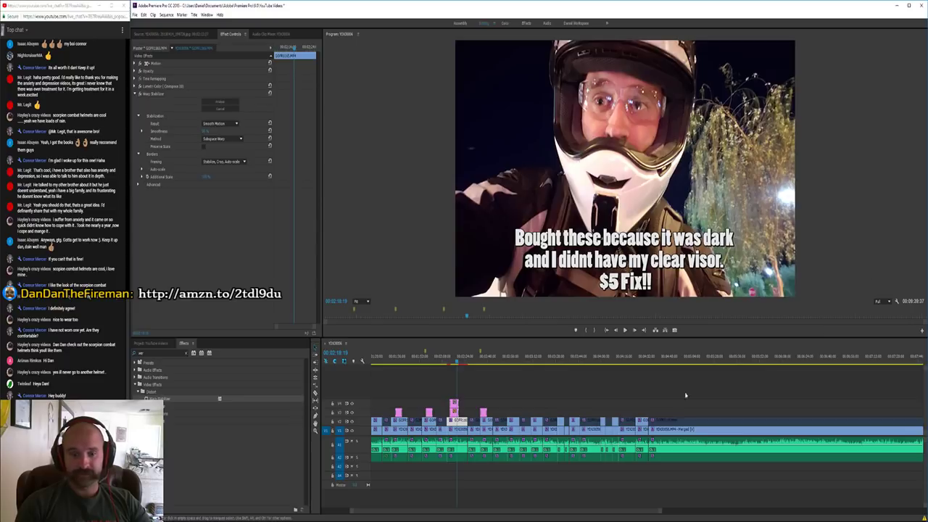
Deselect the clips and resume playback from about 04:32
click(630, 403)
click(464, 426)
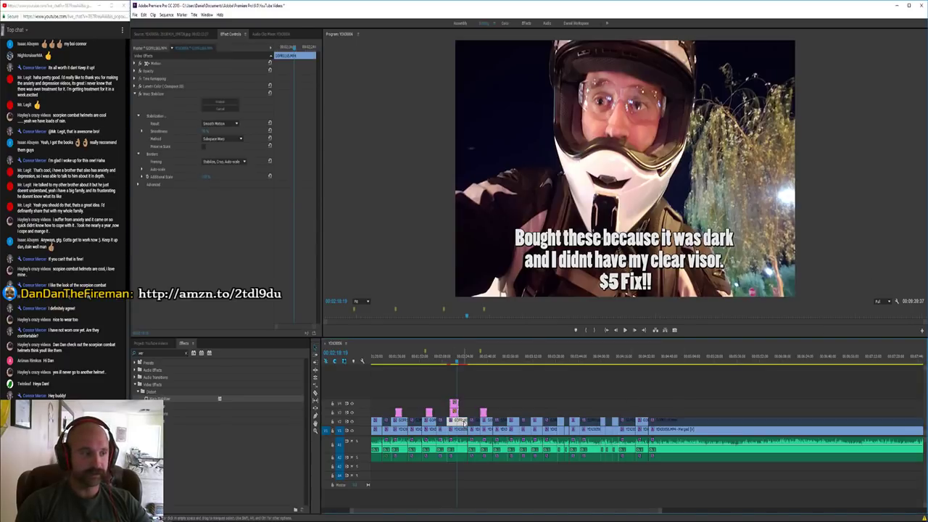
click(539, 396)
click(647, 360)
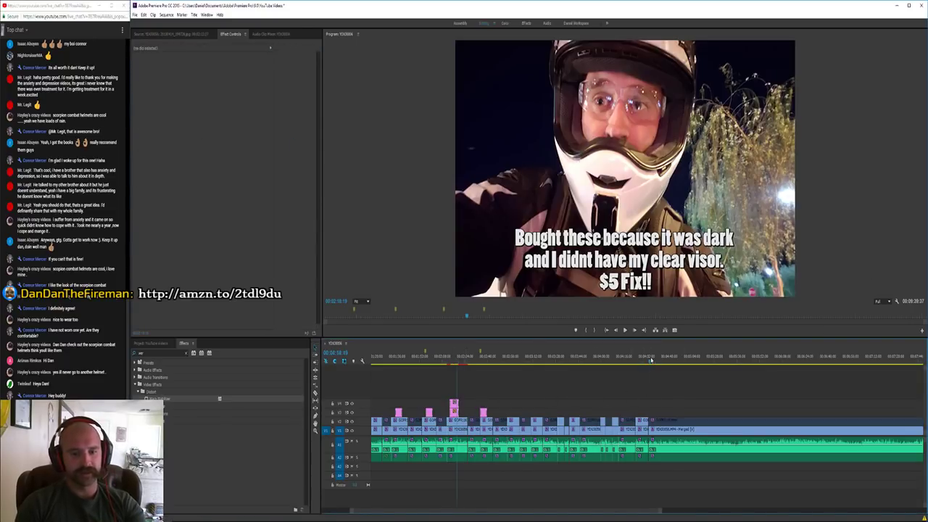
key(equal)
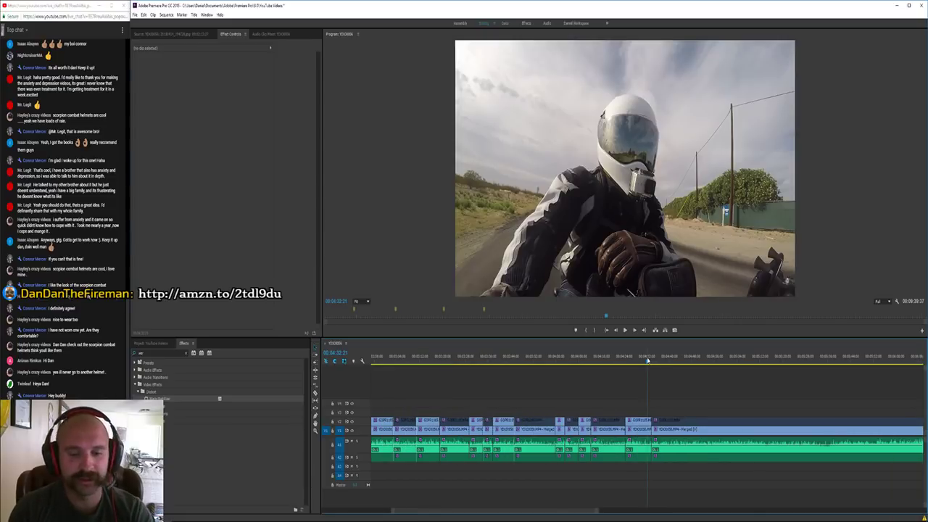
key(space)
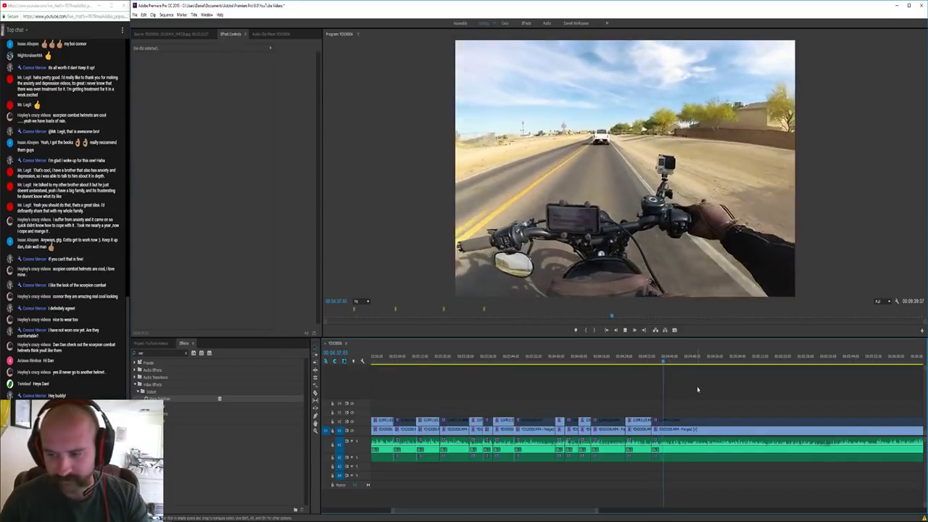
Split all tracks at about 04:42 and enable the upper camera clip after the cut
key(minus)
key(equal)
key(equal)
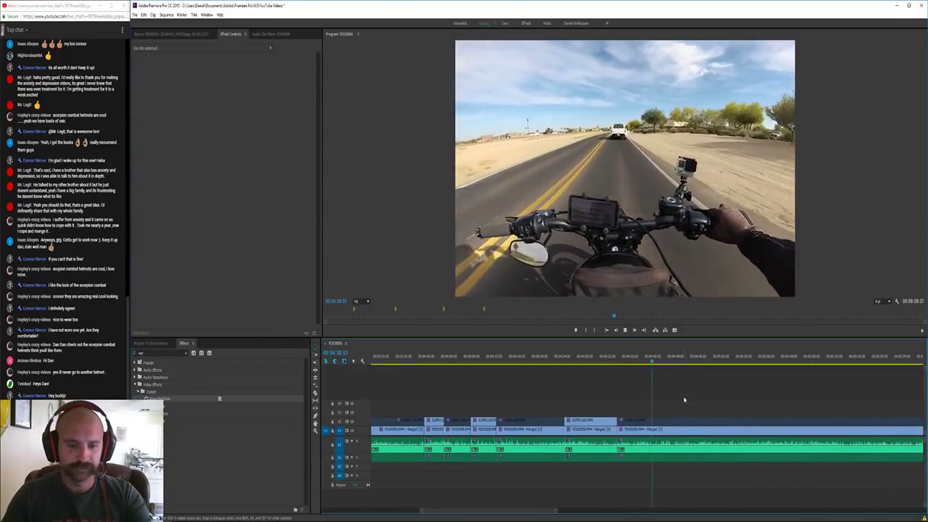
key(c)
click(666, 456)
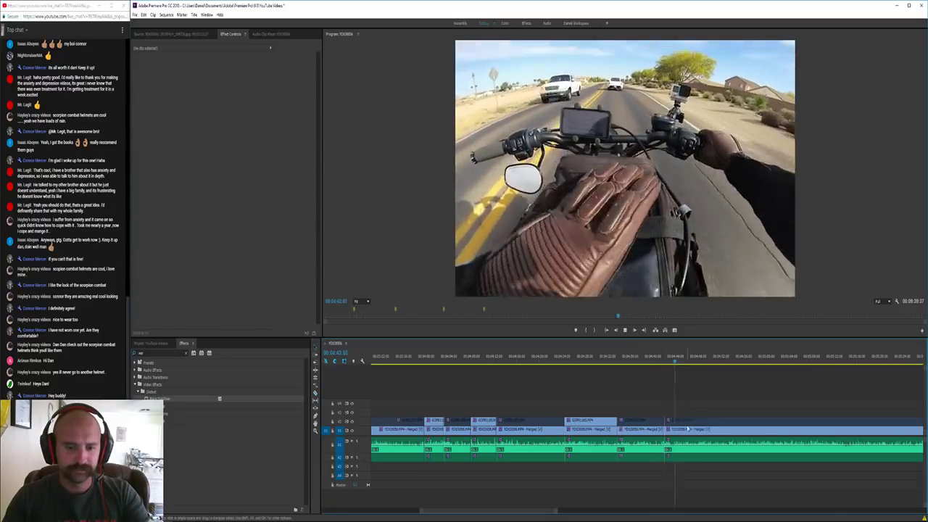
right_click(689, 420)
click(704, 192)
click(708, 391)
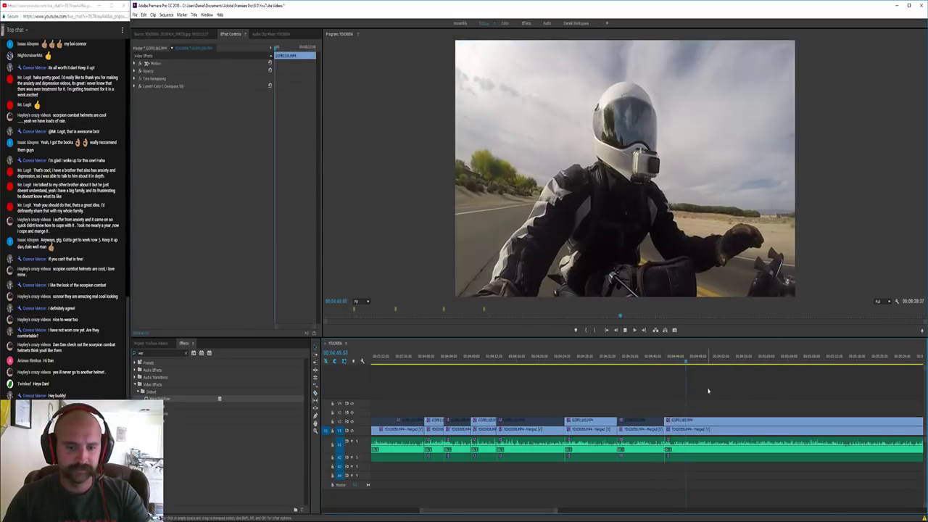
Replay from the 04:42 cut, split all tracks at about 04:53 and disable the upper camera clip after it
click(665, 362)
key(space)
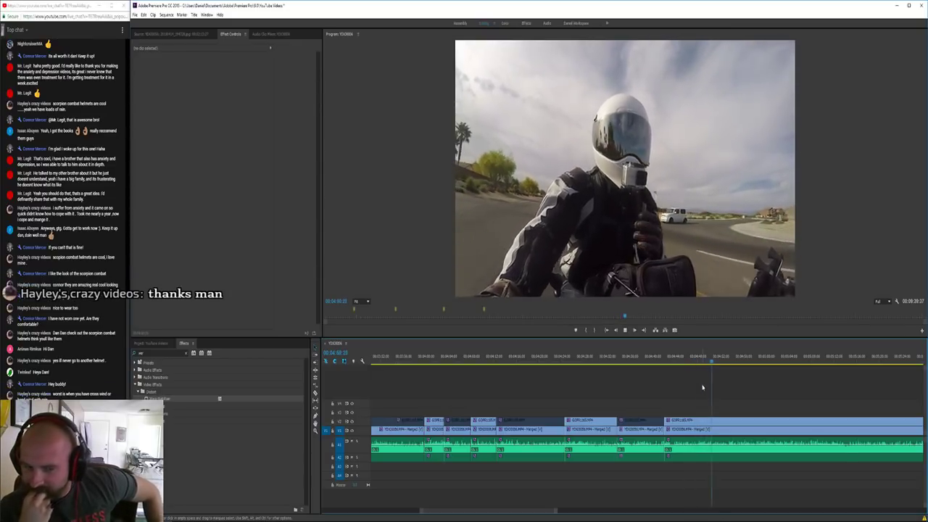
key(c)
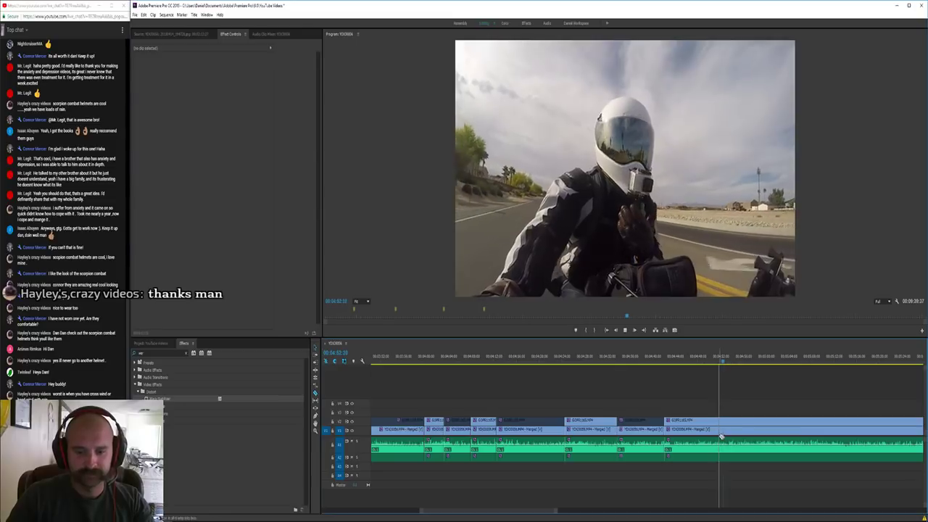
click(724, 429)
right_click(759, 421)
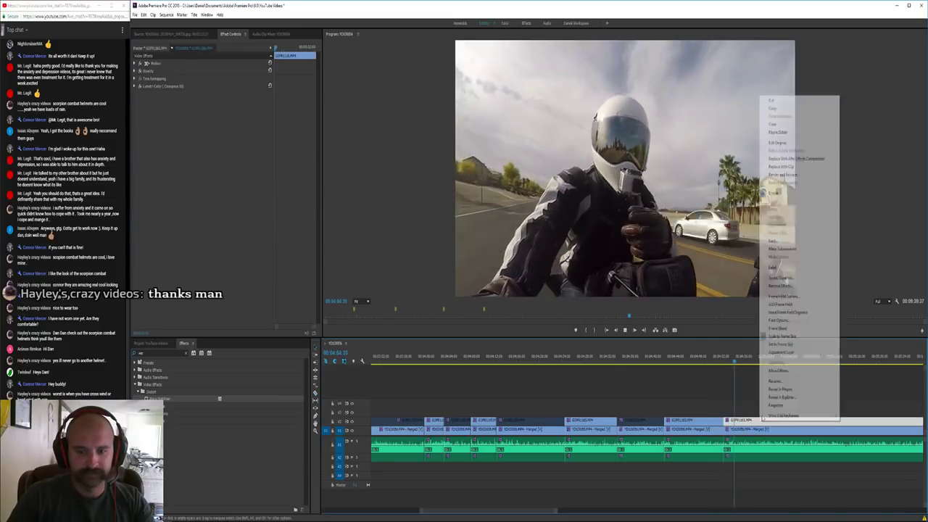
click(775, 192)
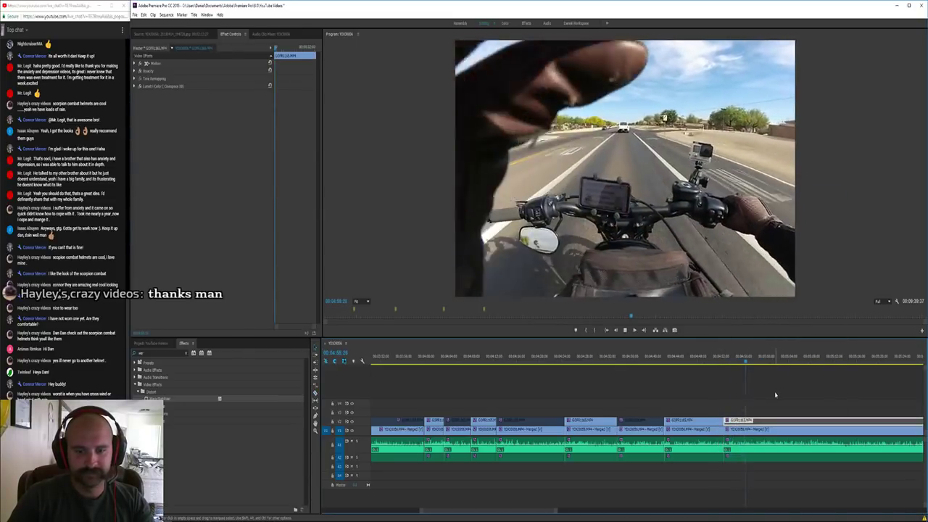
click(774, 395)
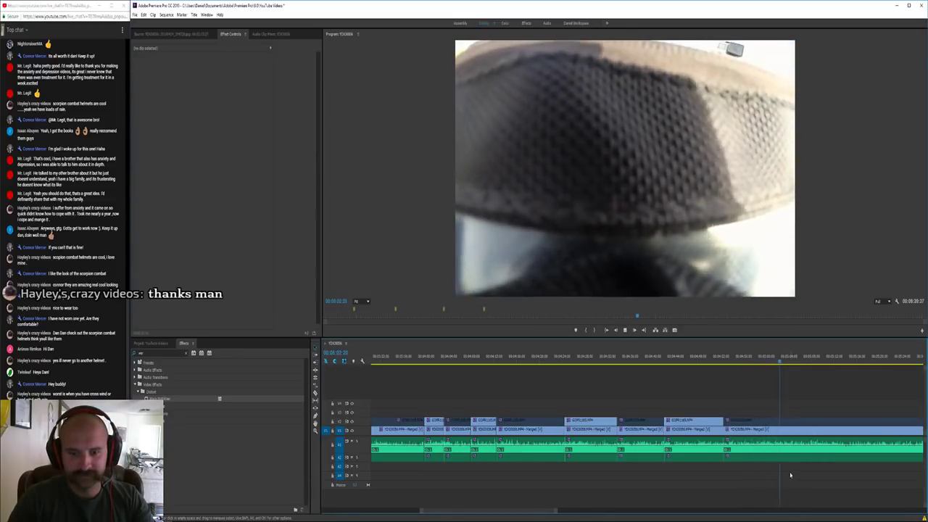
Try enabling the upper camera clip after a cut at about 05:03, and undo both the enabling and the split
right_click(798, 422)
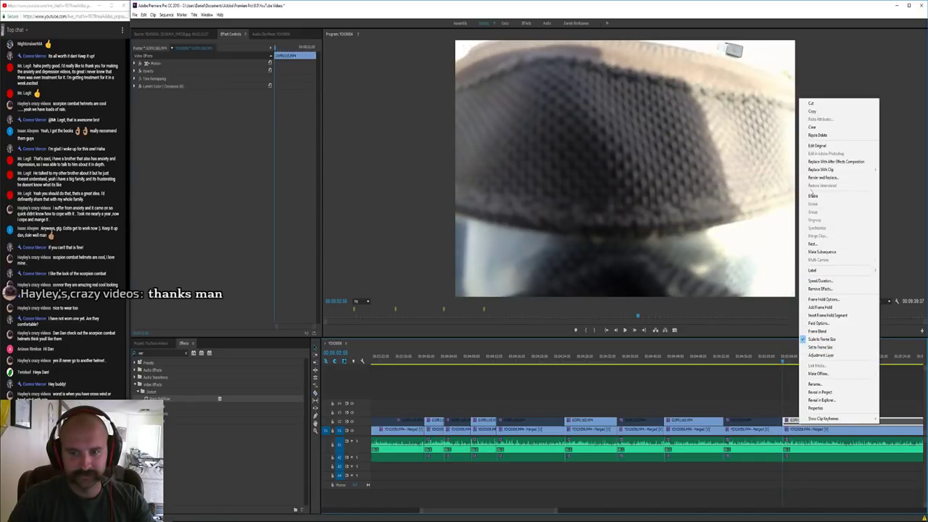
click(812, 195)
click(809, 401)
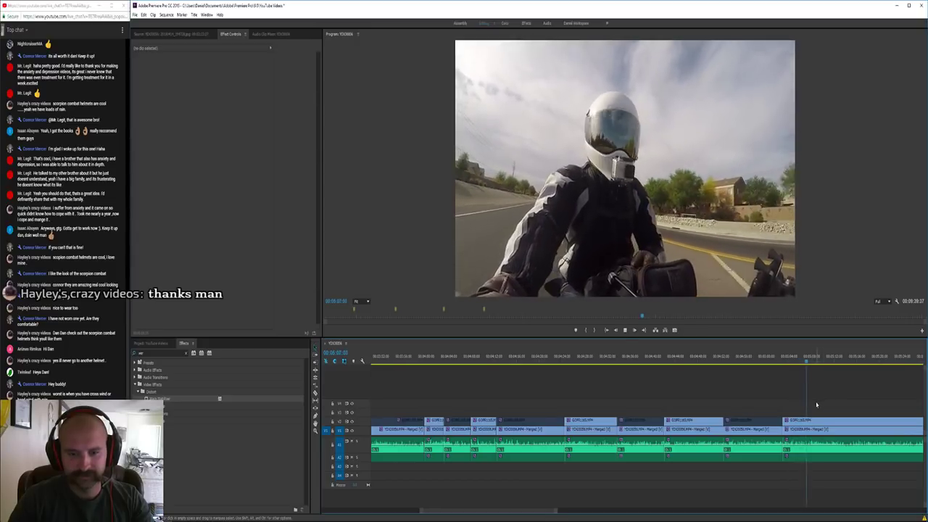
key(ctrl+z)
key(ctrl+z)
Split all tracks at about 05:00, enable the upper camera clip after the cut, and play from just before it
key(c)
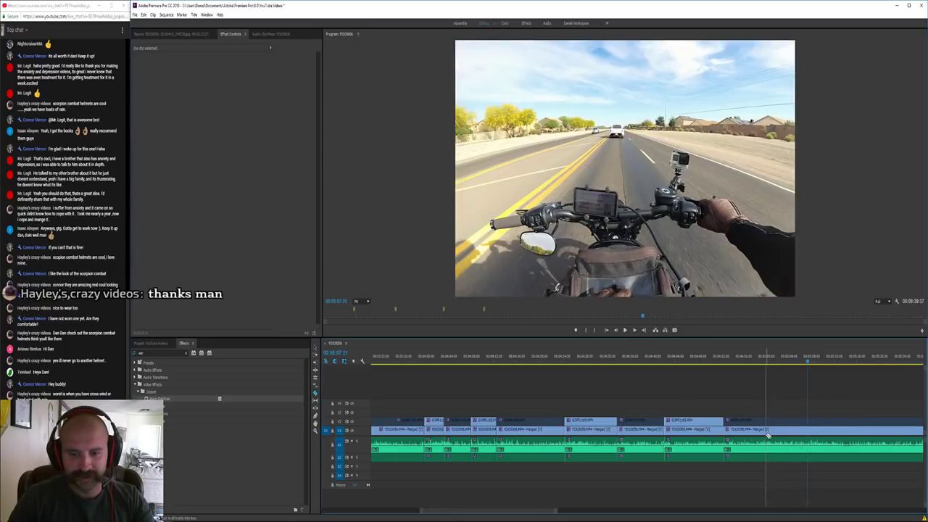
shift+click(767, 433)
key(v)
right_click(781, 421)
click(799, 196)
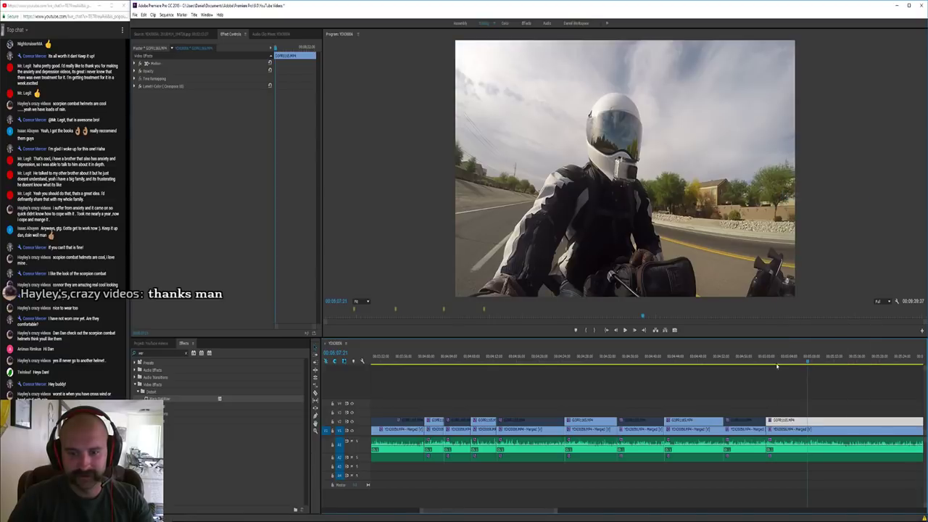
drag(771, 363, 761, 362)
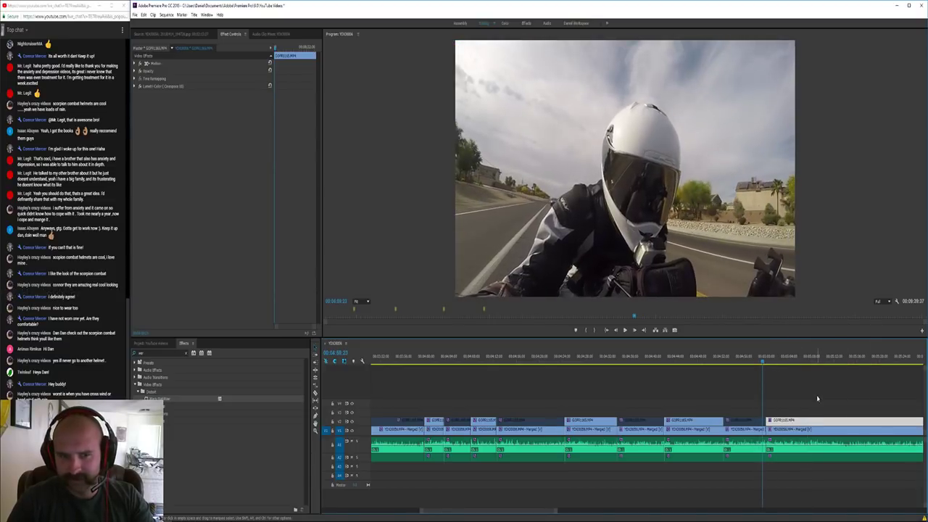
click(821, 398)
key(space)
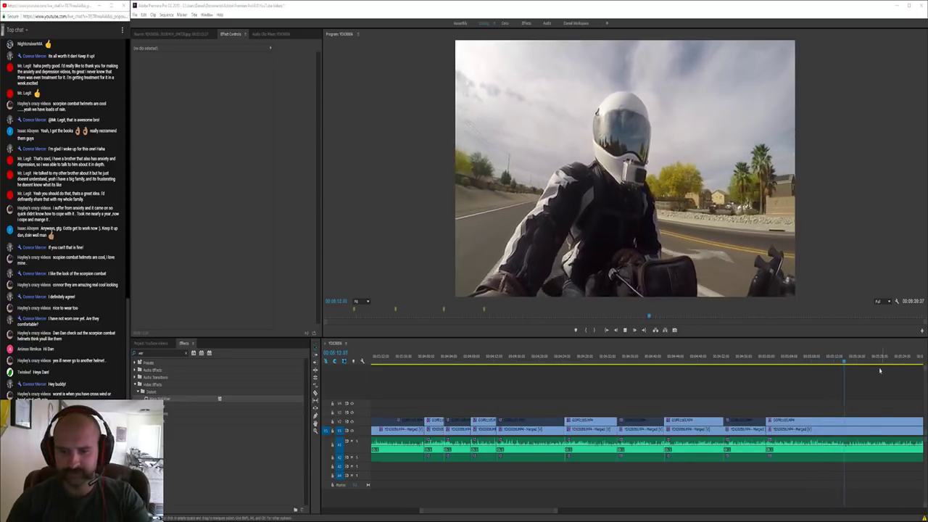
Replay the passage around 05:13 and split all tracks at about 05:13, 05:15 and 05:16
click(865, 413)
key(equal)
key(equal)
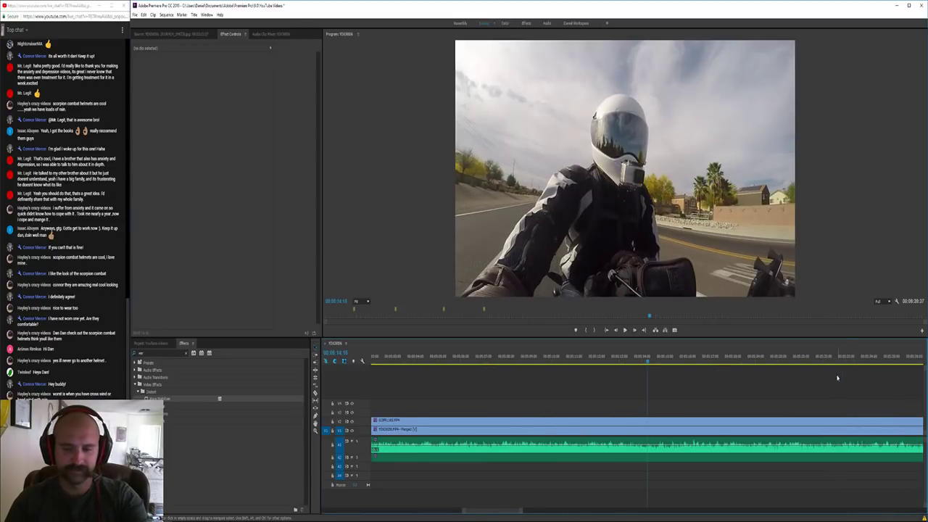
key(space)
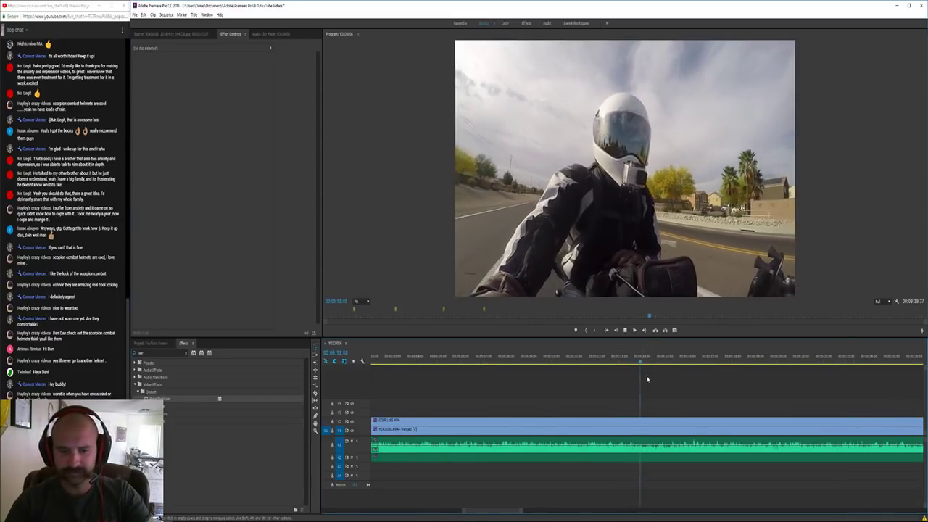
drag(560, 360, 551, 361)
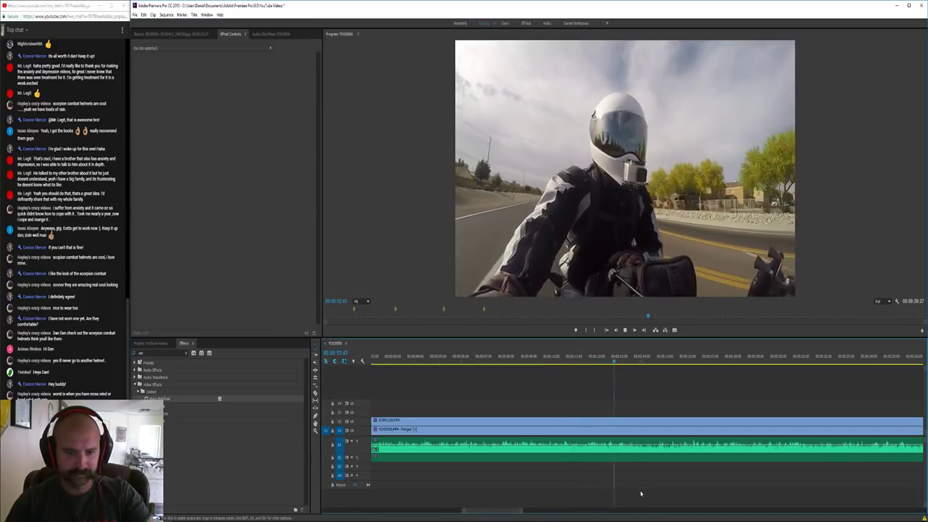
key(c)
shift+click(629, 448)
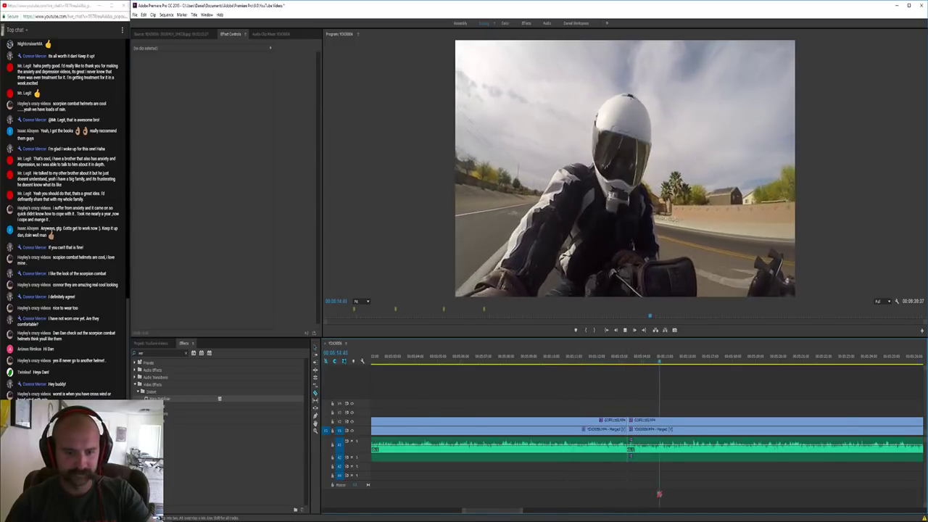
shift+click(658, 460)
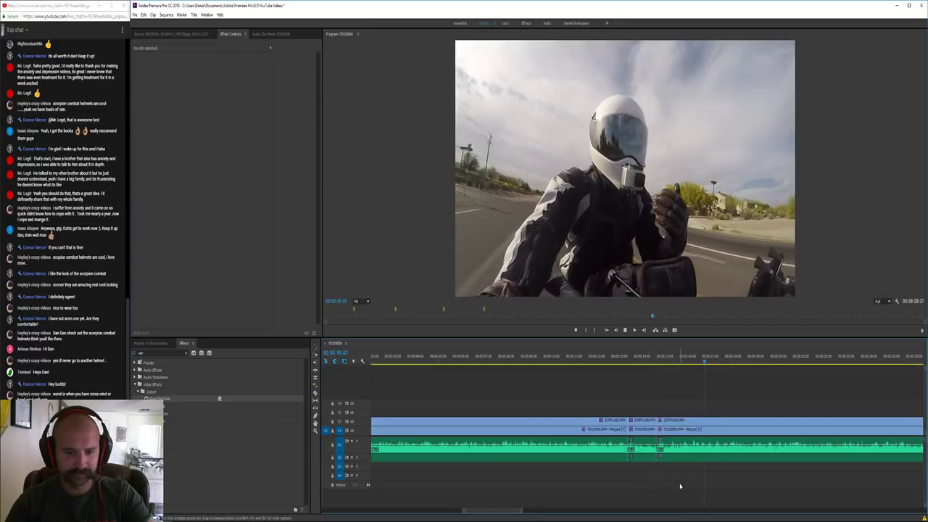
key(space)
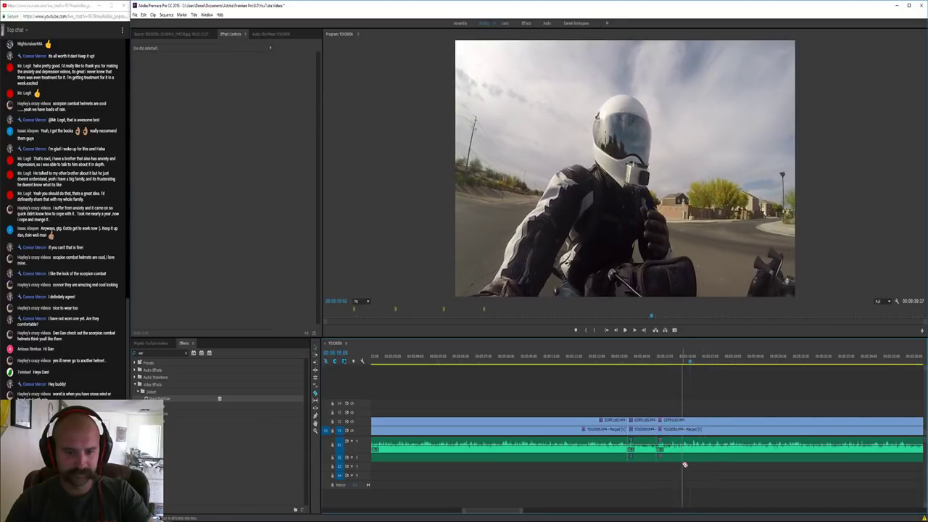
shift+click(683, 459)
Delete the footage on all tracks between about 05:13 and 05:16 and close the gap
key(v)
drag(673, 399, 648, 456)
key(Delete)
right_click(653, 443)
click(658, 447)
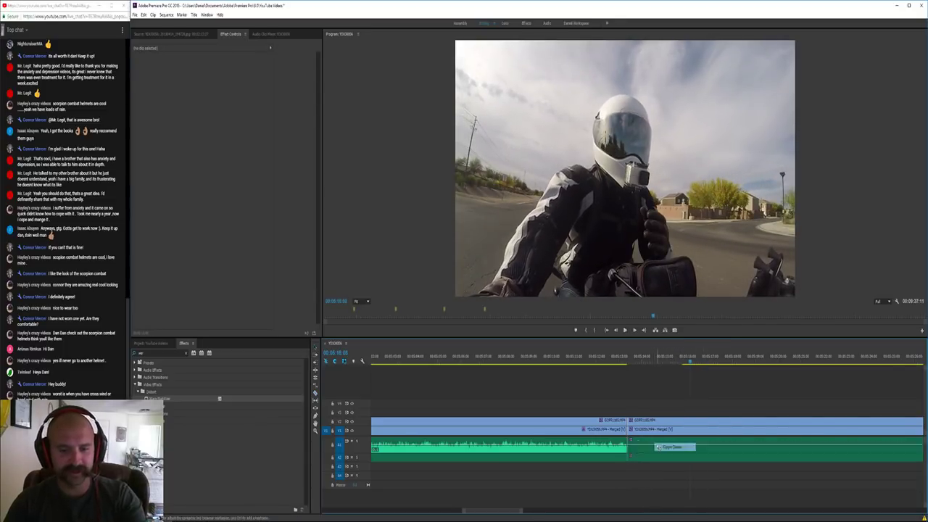
Disable the upper camera clip after the 05:13 cut and replay from about 05:12
right_click(689, 420)
click(724, 194)
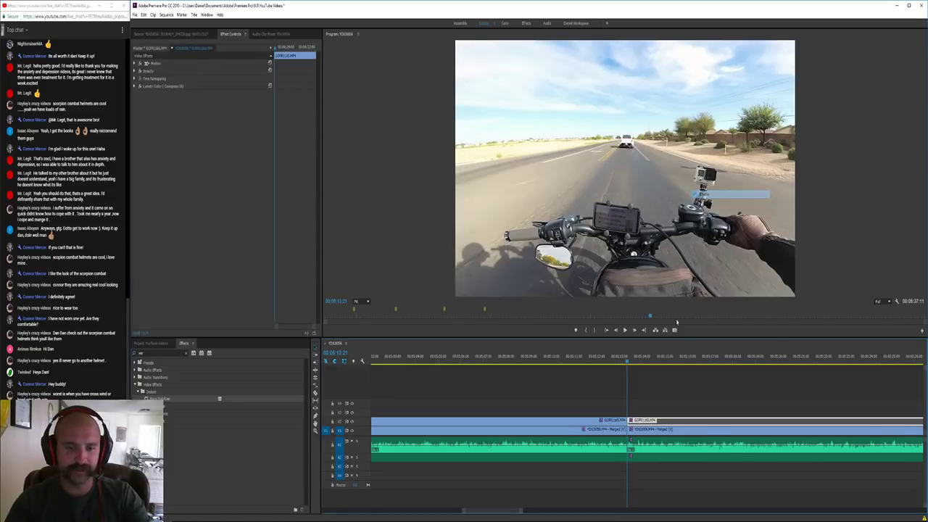
click(659, 401)
key(minus)
key(minus)
key(minus)
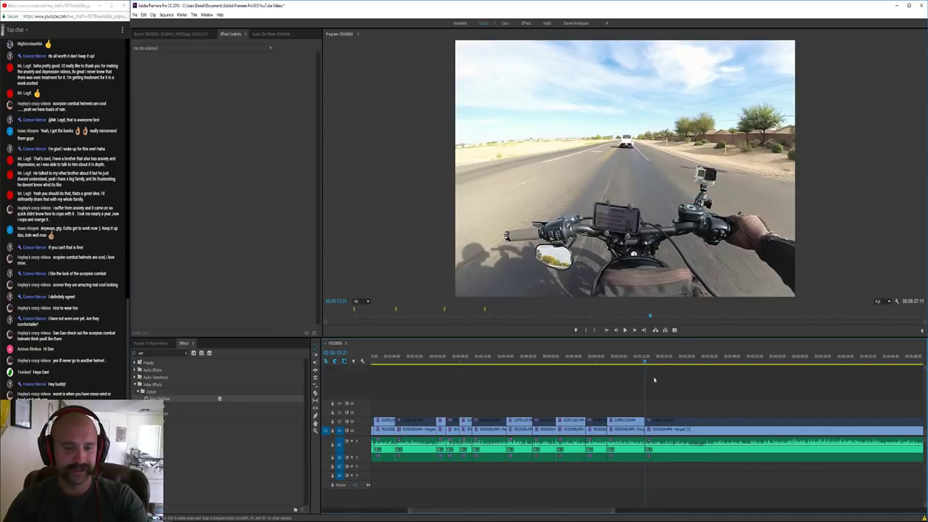
click(642, 364)
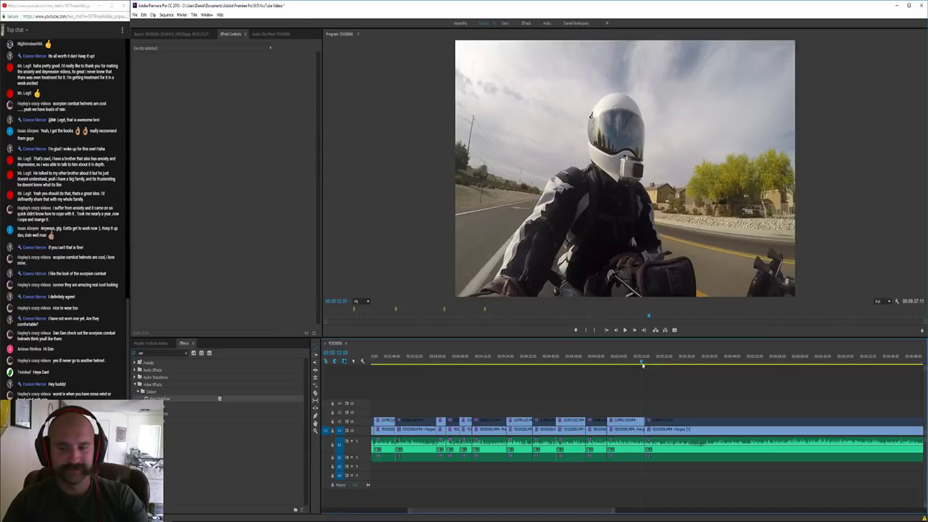
key(space)
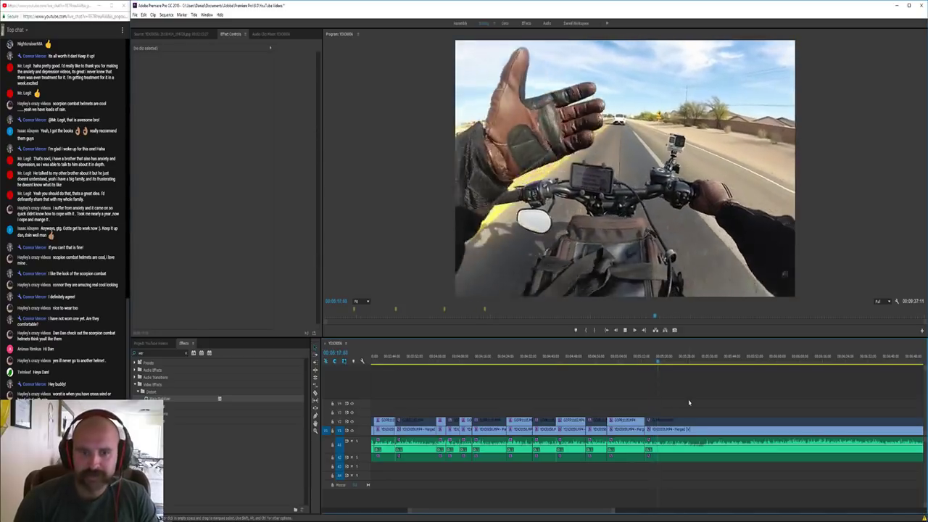
Try splitting all tracks at about 05:24 and enabling the upper camera clip after the cut
key(=)
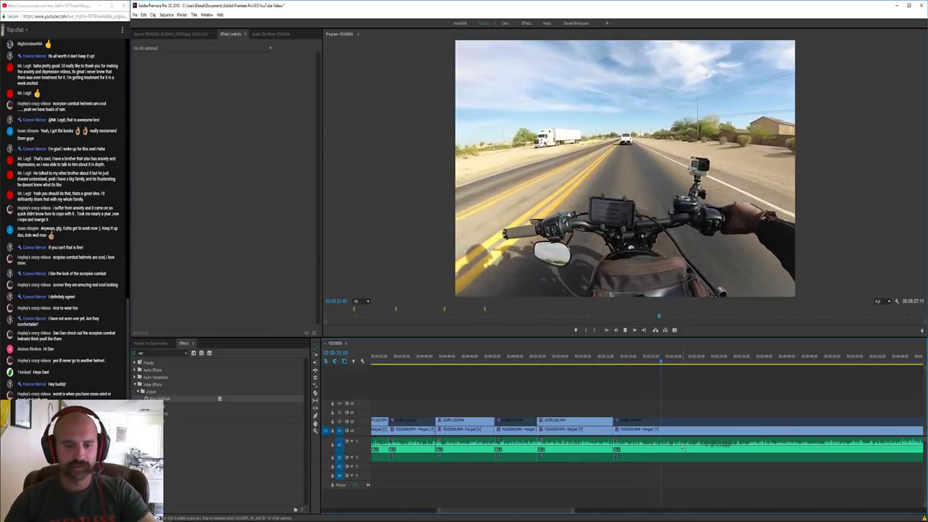
key(c)
shift+click(672, 443)
key(v)
right_click(700, 422)
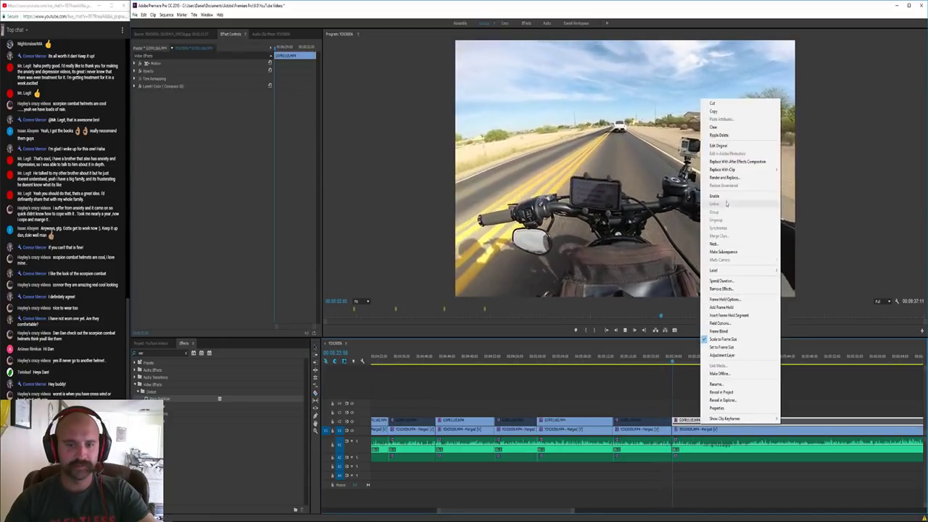
click(724, 197)
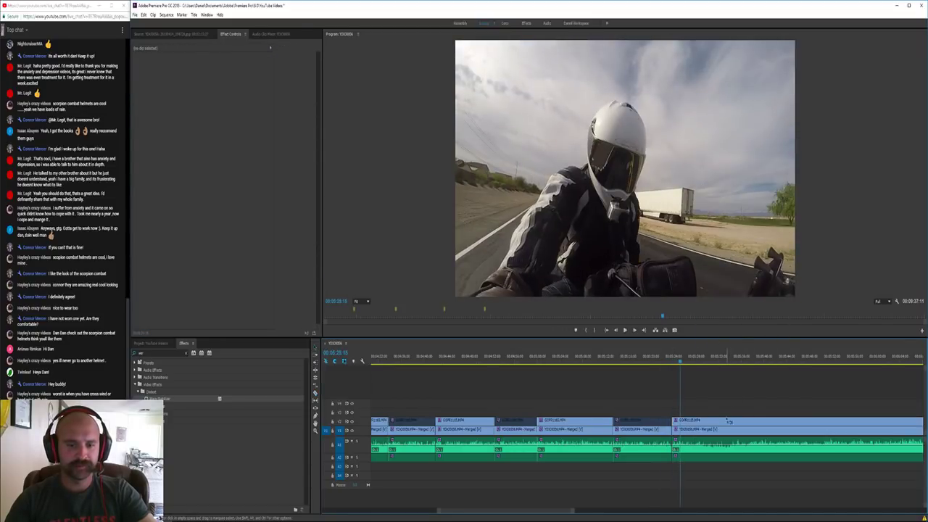
key(space)
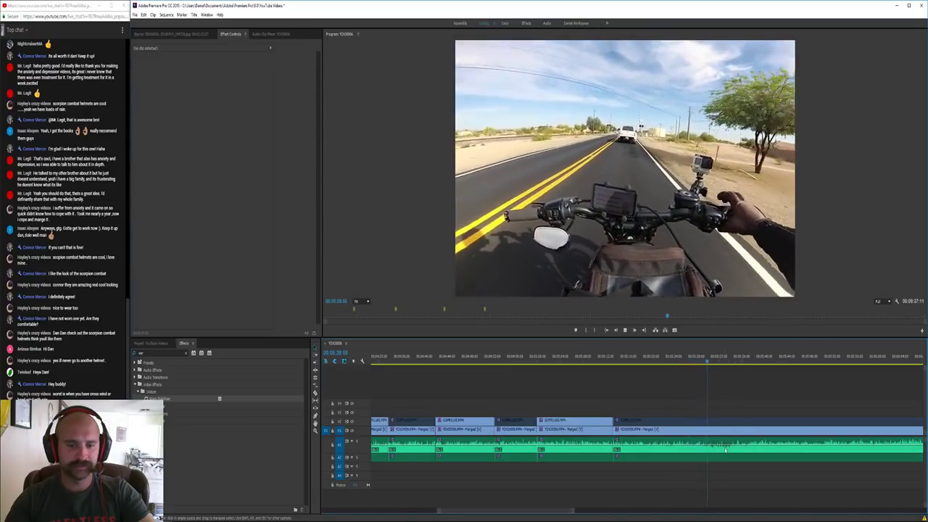
Split all tracks at about 05:32 and enable the upper camera clip after the cut
key(c)
shift+click(721, 441)
key(v)
right_click(735, 421)
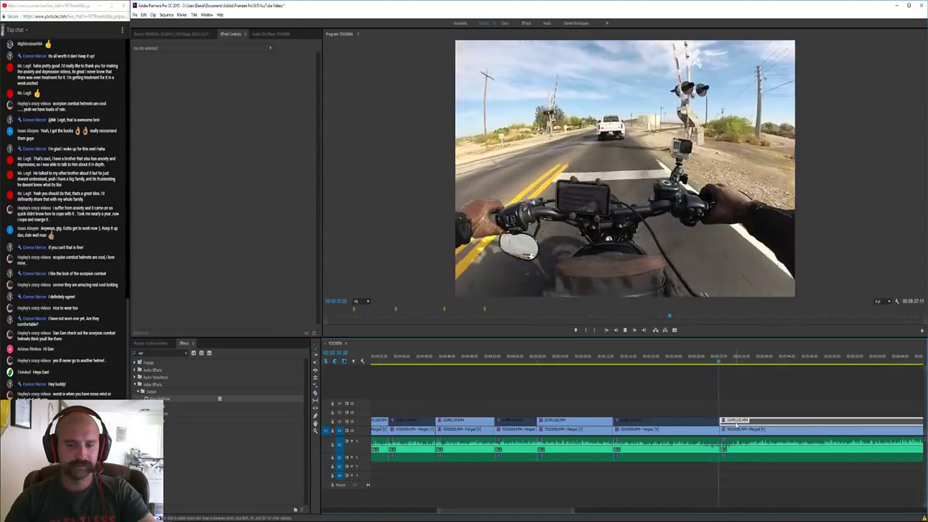
click(758, 194)
click(776, 396)
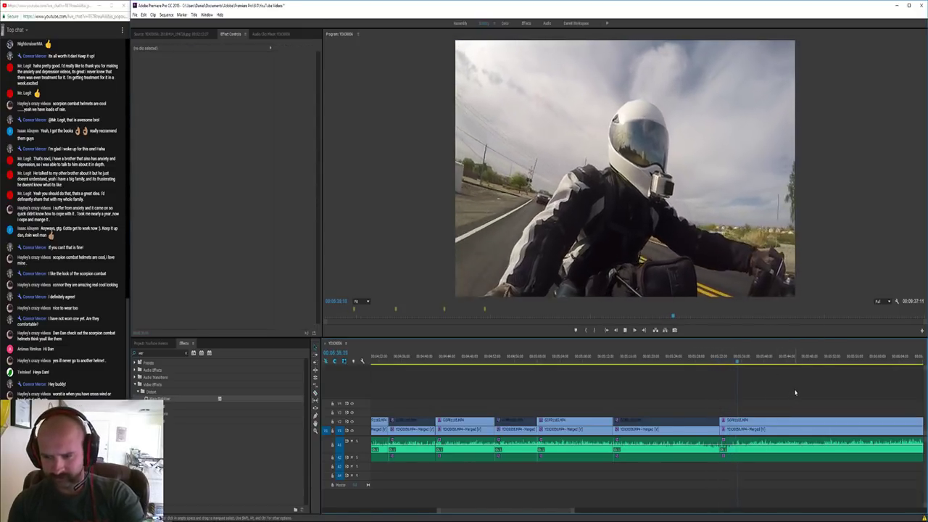
Try splitting all tracks at about 05:46 and disabling the upper camera clip after the cut
key(minus)
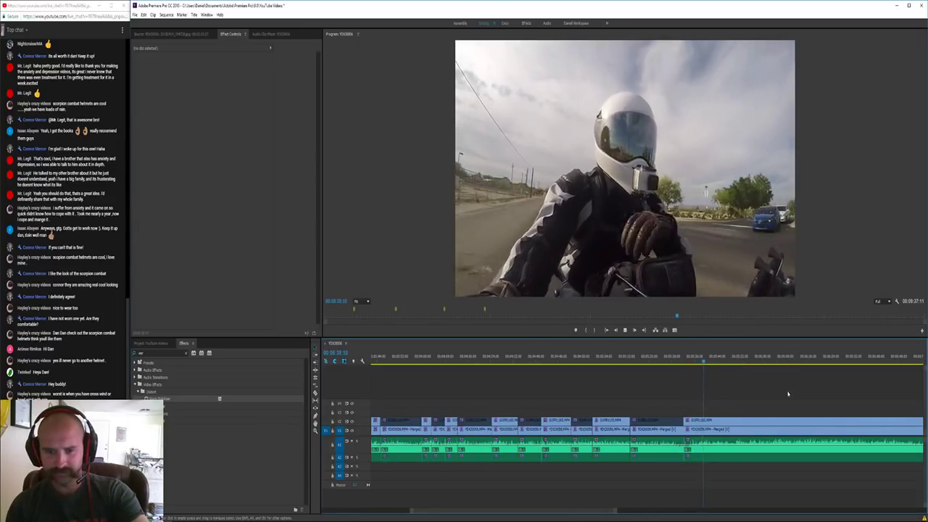
key(equal)
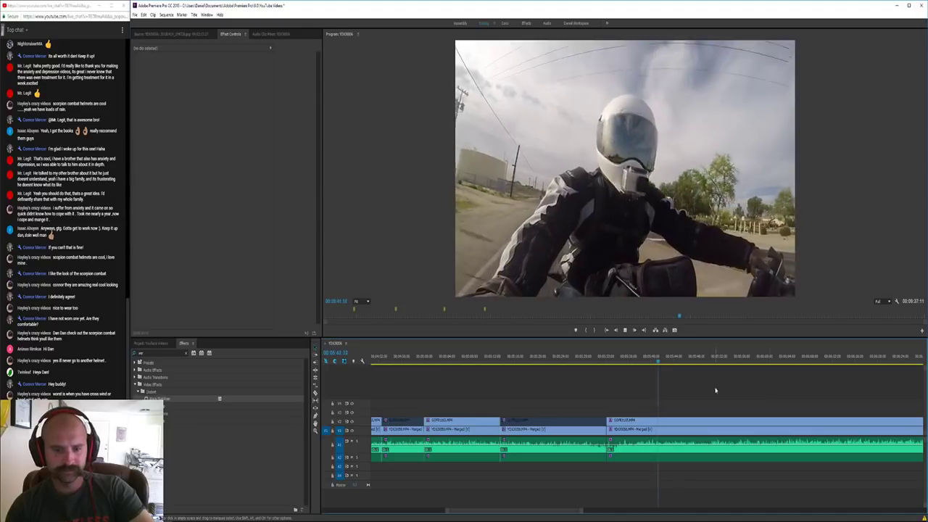
key(minus)
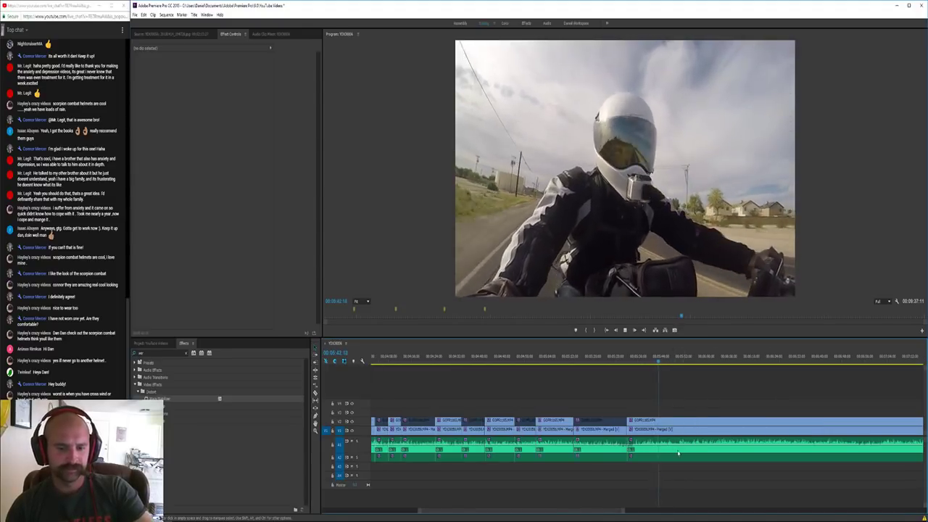
key(equal)
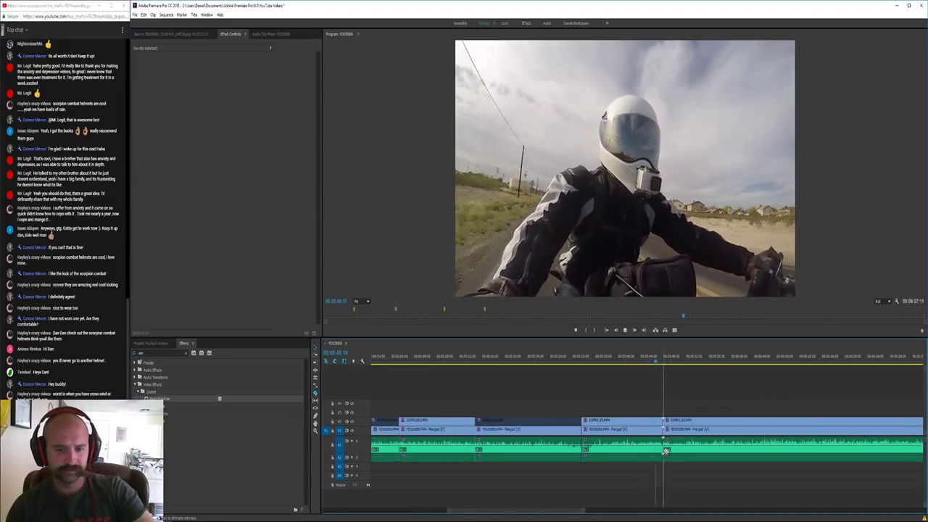
key(v)
right_click(702, 421)
click(739, 196)
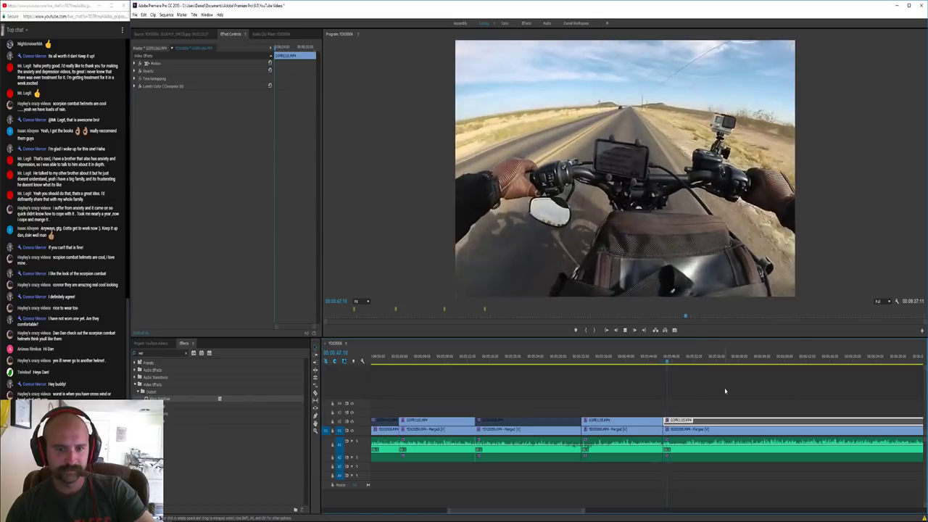
click(725, 391)
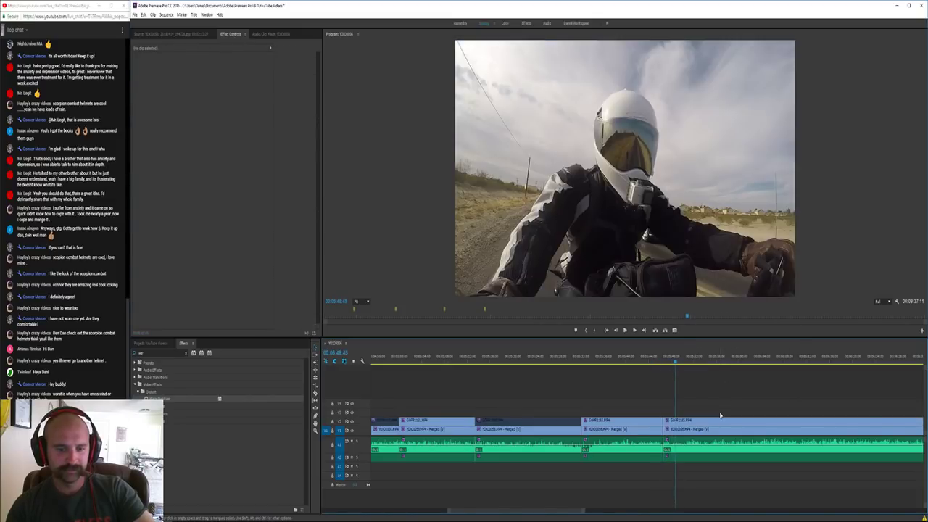
key(ctrl+z)
click(664, 362)
key(space)
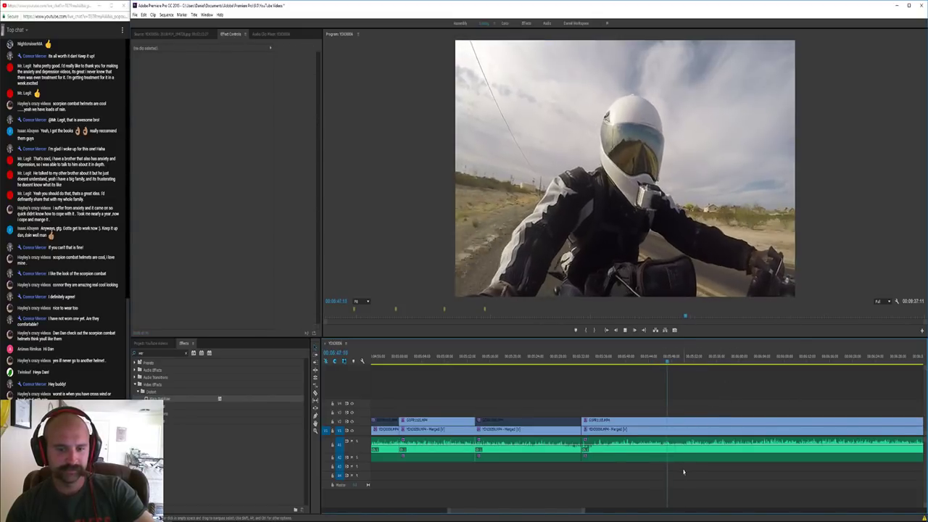
Delete the footage on all tracks between about 05:47 and 05:50 and close the gap
key(c)
shift+click(670, 448)
key(v)
click(684, 360)
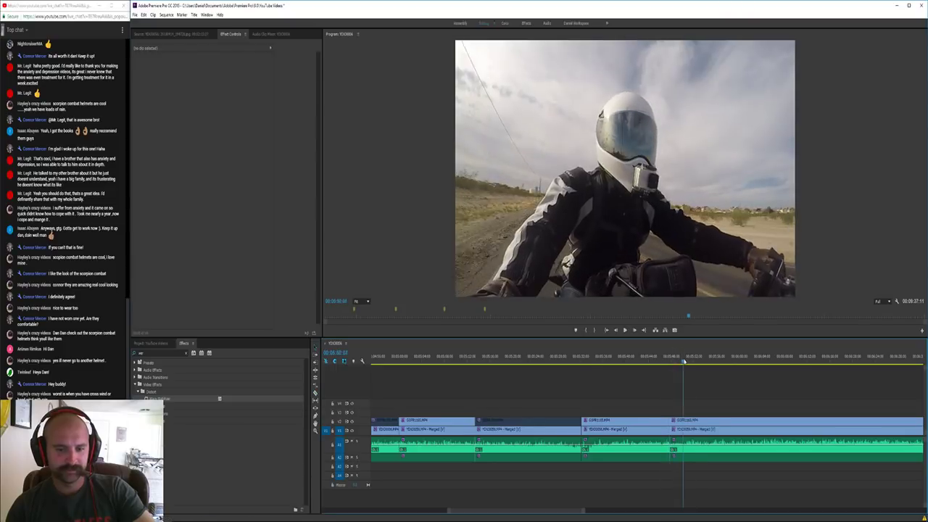
key(ctrl+k)
click(678, 445)
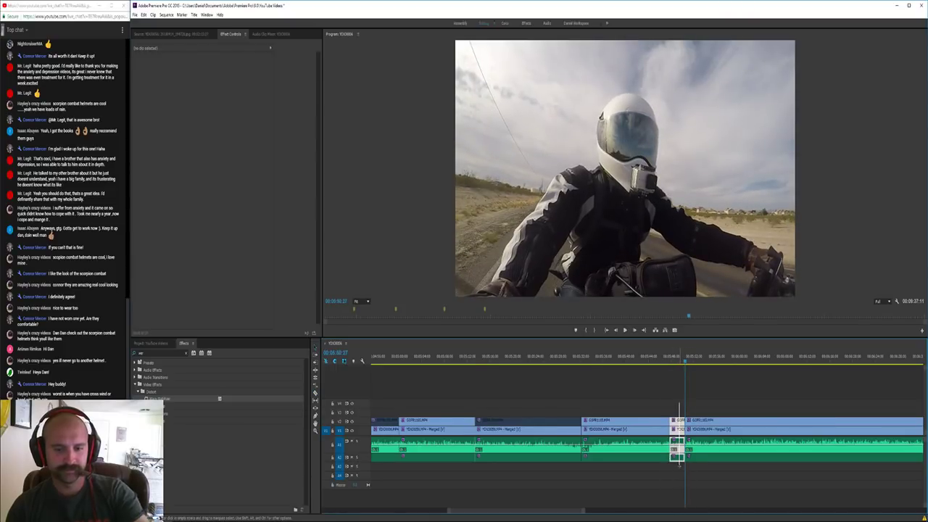
key(Delete)
right_click(680, 451)
click(687, 455)
Disable the upper camera clip after the 05:47 cut and play on to about 05:53
right_click(694, 421)
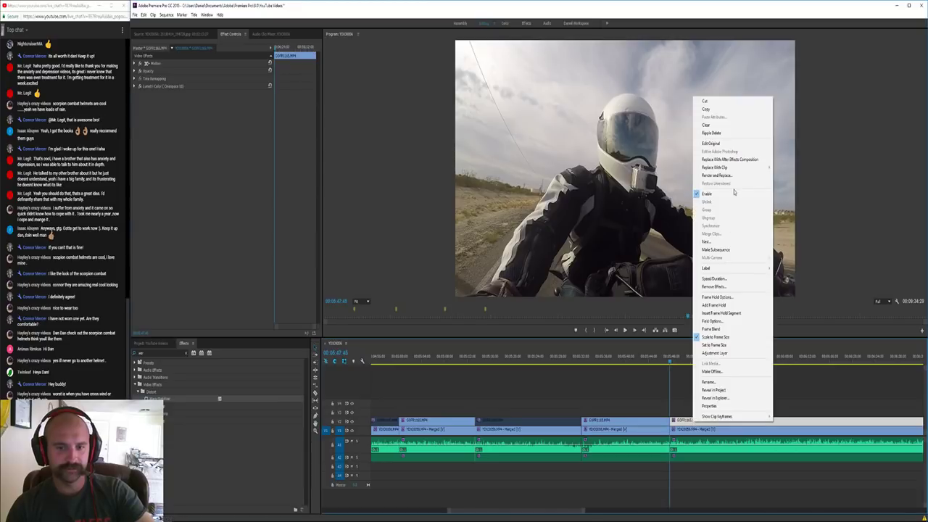
click(733, 193)
click(712, 396)
key(space)
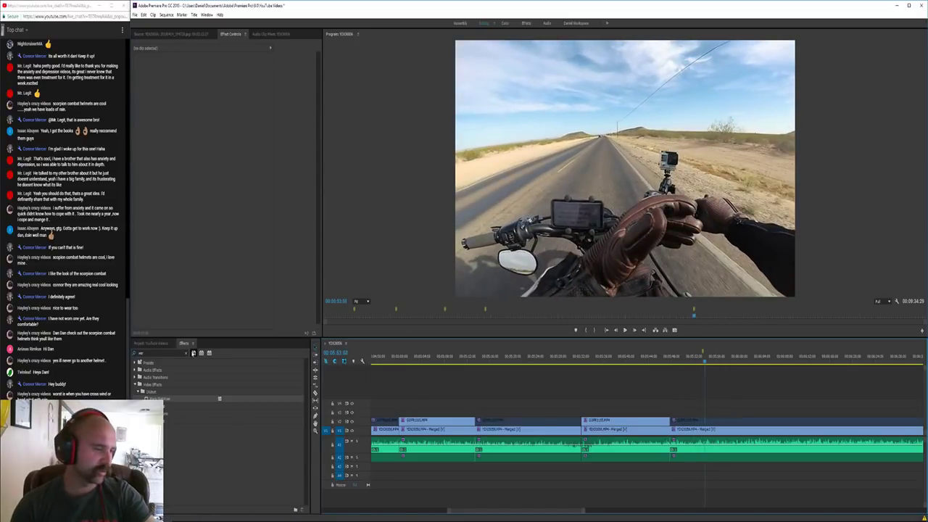
Duplicate the Change Your Body Position title in the project and rename the copy as 4. Big Objects
click(159, 343)
right_click(170, 463)
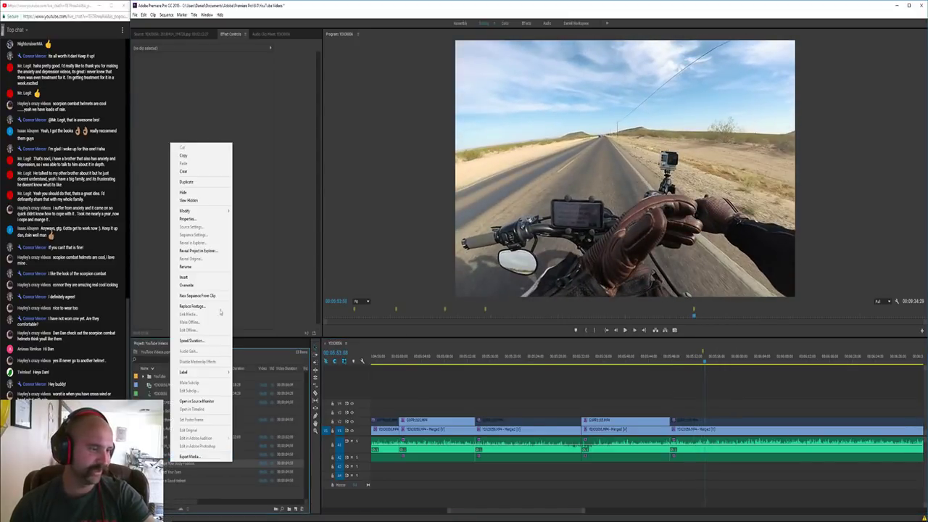
click(201, 182)
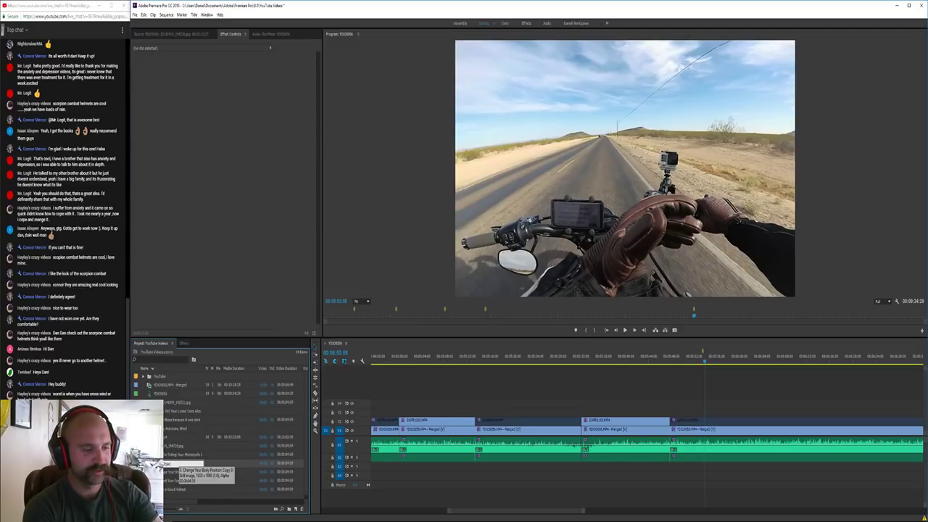
click(173, 464)
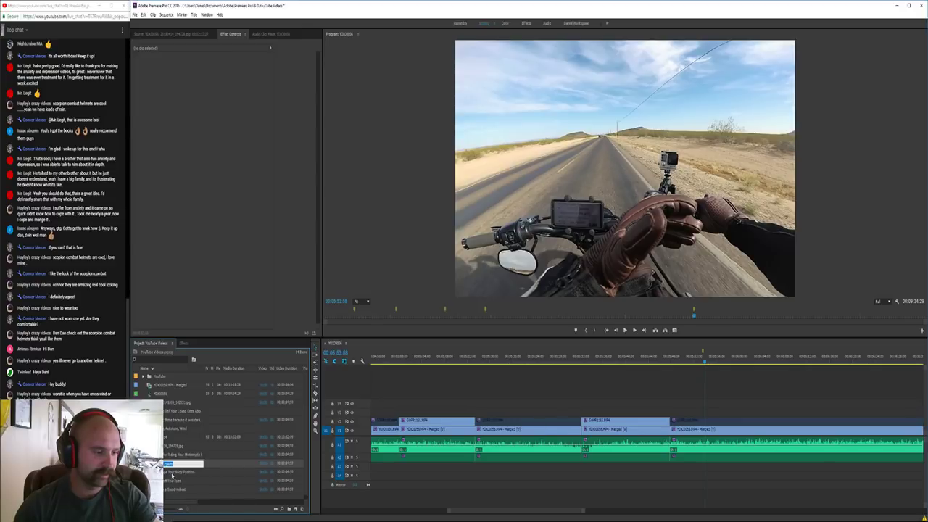
key(Return)
Place the 4. Big Objects title above the footage at about 05:53 and move its text to the upper-left of the frame
drag(169, 463, 707, 413)
double_click(721, 415)
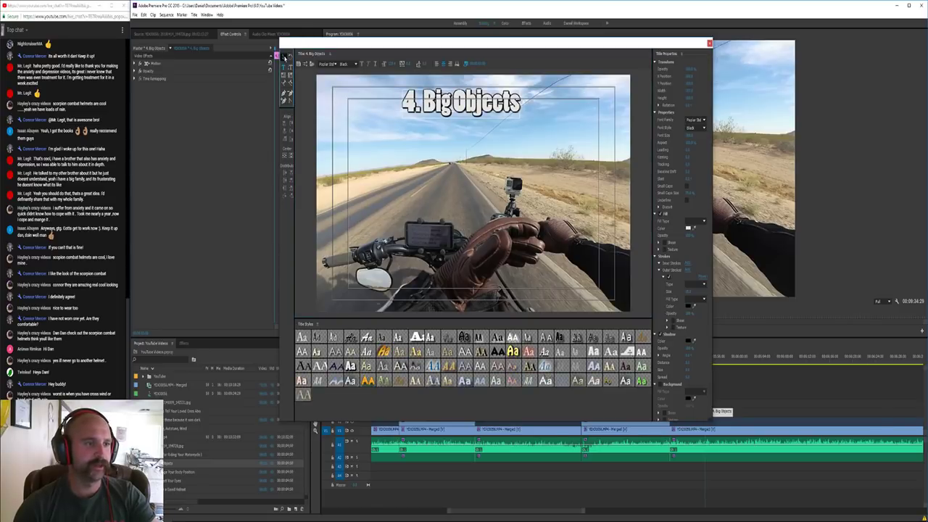
drag(479, 106, 412, 105)
click(709, 43)
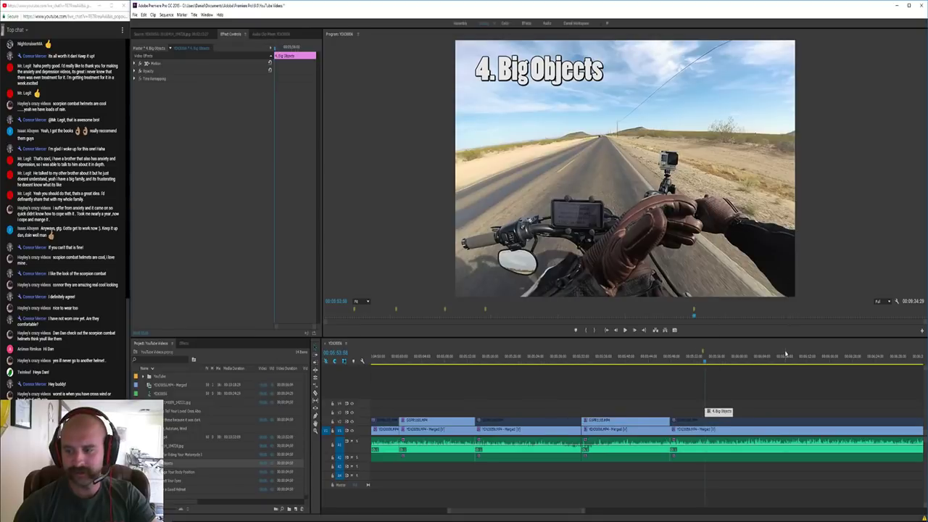
click(740, 394)
Find the Cross Dissolve transition and apply it to the start and end of the 4. Big Objects title
key(=)
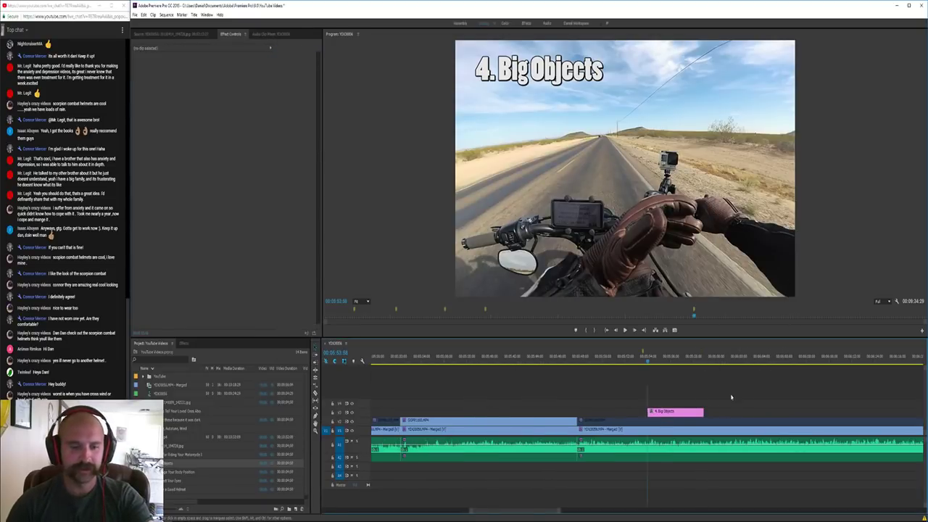
click(184, 343)
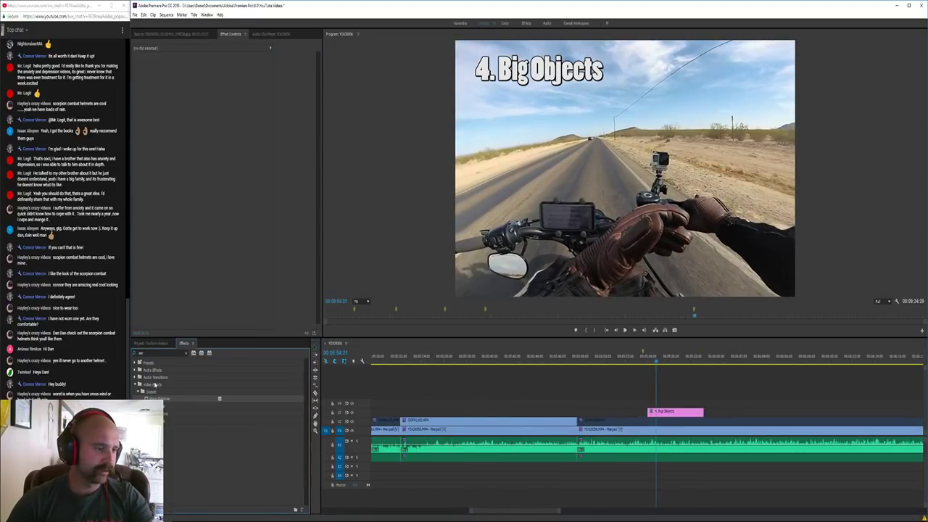
click(158, 353)
text(cro)
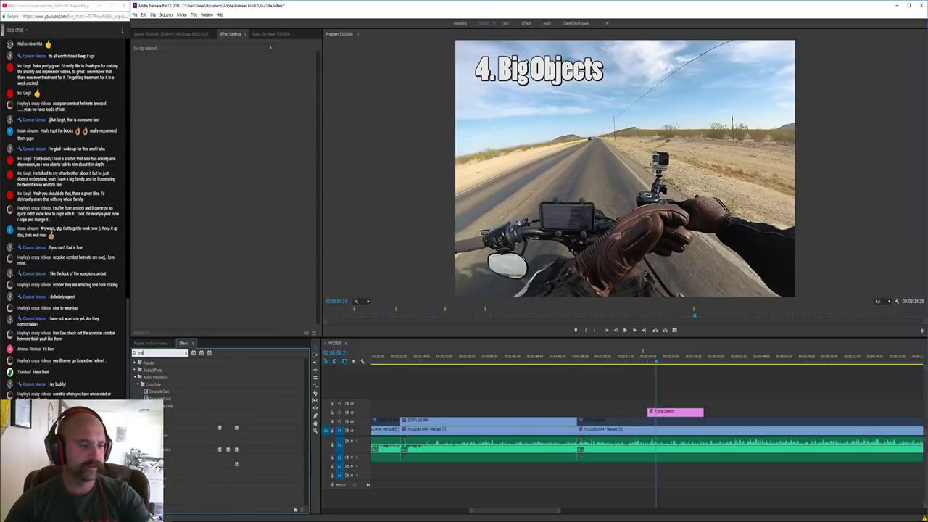
drag(161, 450, 417, 437)
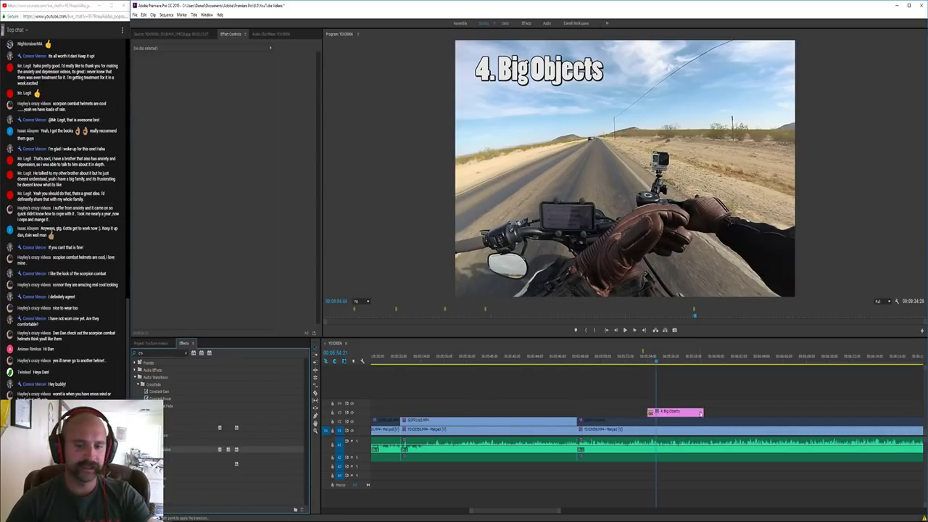
drag(700, 413, 701, 412)
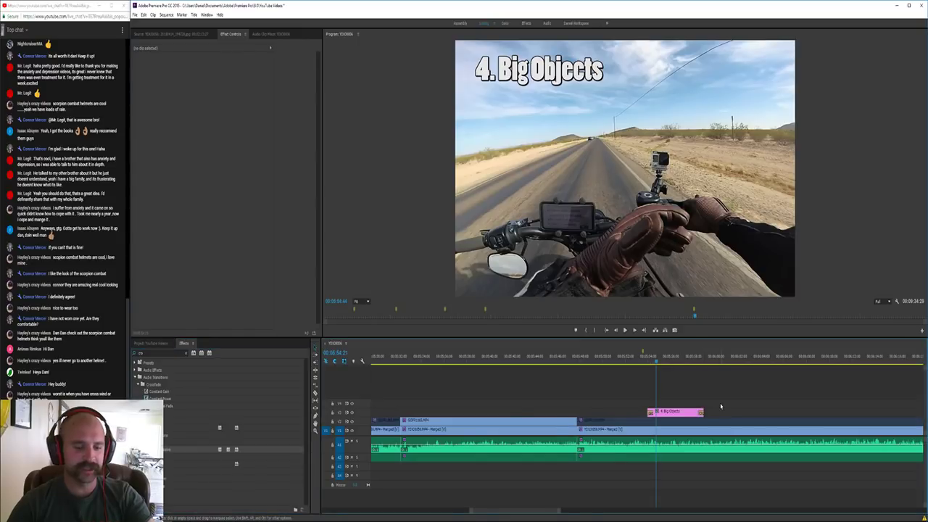
Look over the whole sequence and play from the 4. Big Objects title to about 06:03
key(minus)
key(minus)
key(minus)
key(minus)
key(minus)
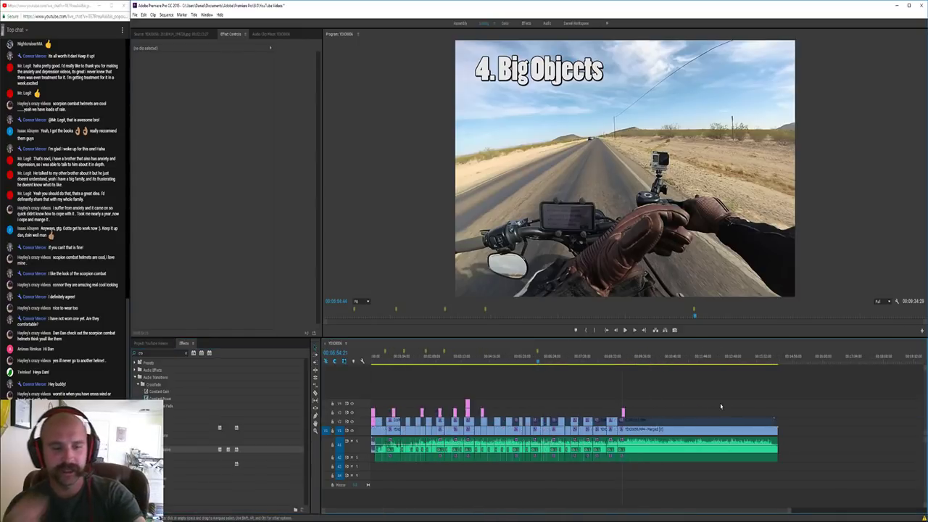
key(equal)
key(equal)
key(equal)
scroll(720, 405, down, 2)
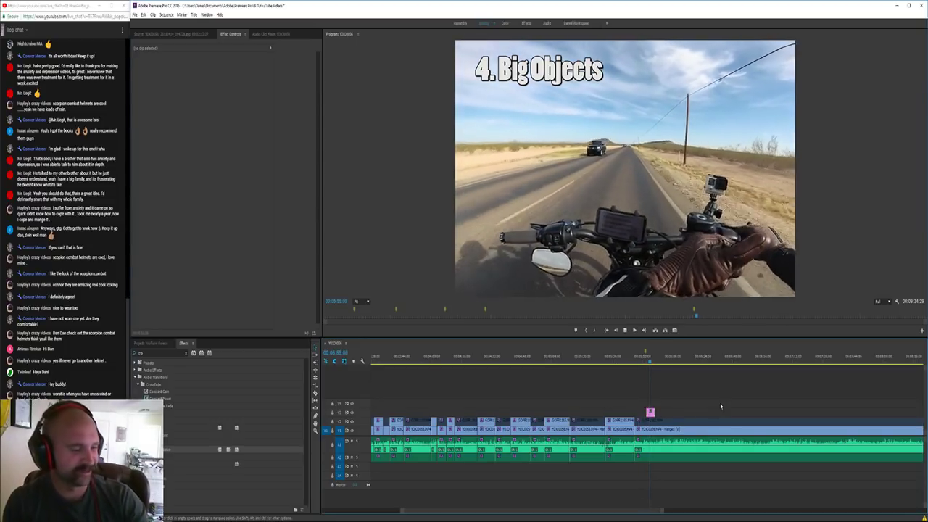
scroll(694, 428, up, 2)
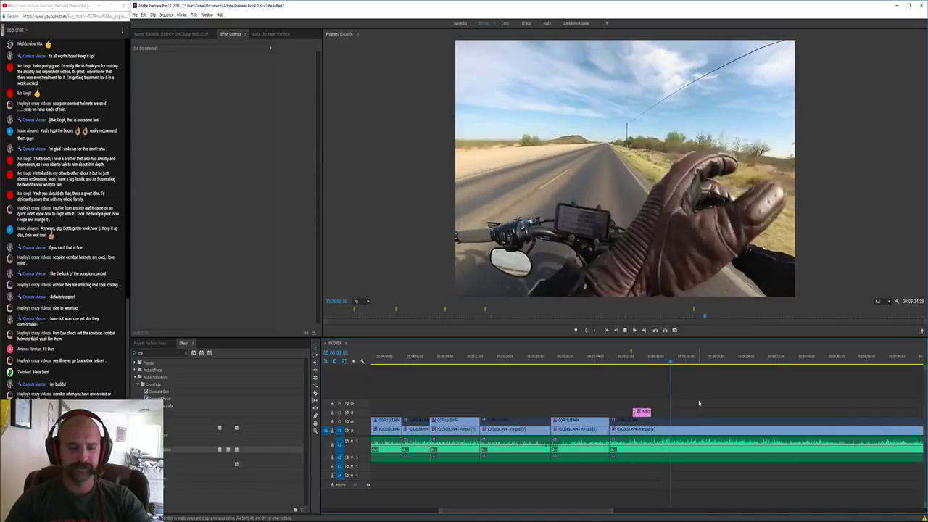
Split all tracks at about 06:05 and enable the upper camera clip after the cut
scroll(692, 409, down, 2)
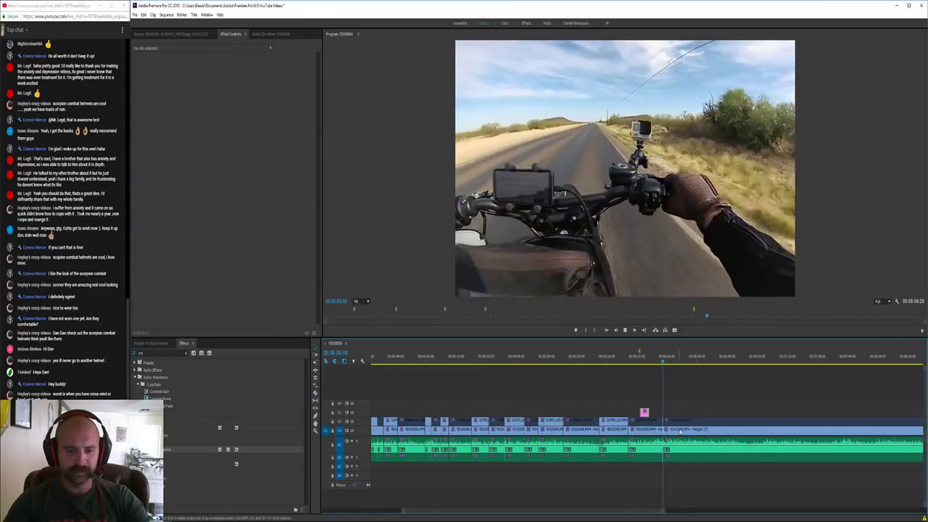
right_click(686, 420)
click(700, 194)
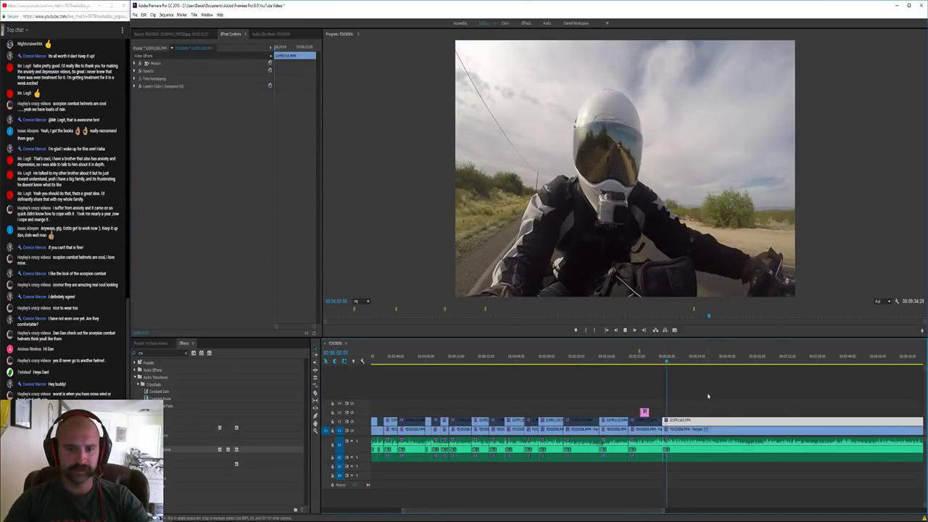
click(664, 360)
key(space)
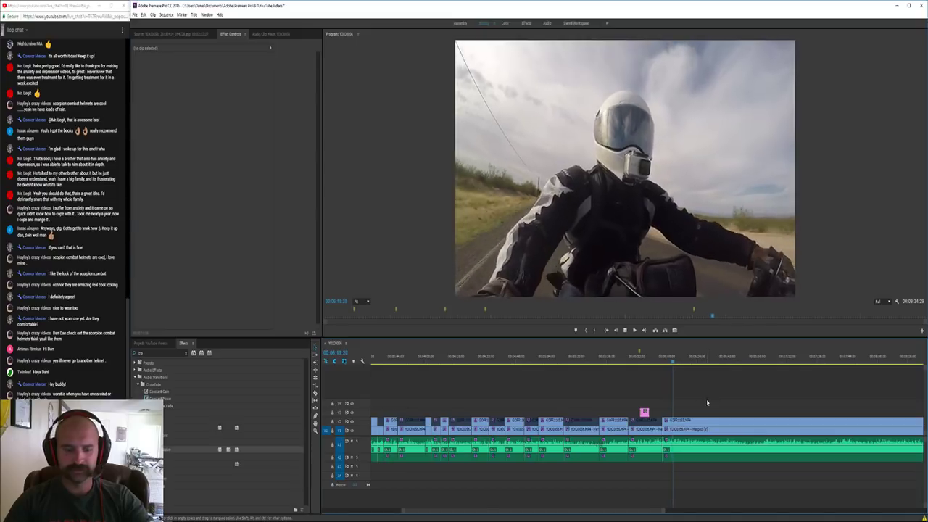
Split all tracks at about 06:15 and disable the upper camera clip after the cut
key(equal)
key(equal)
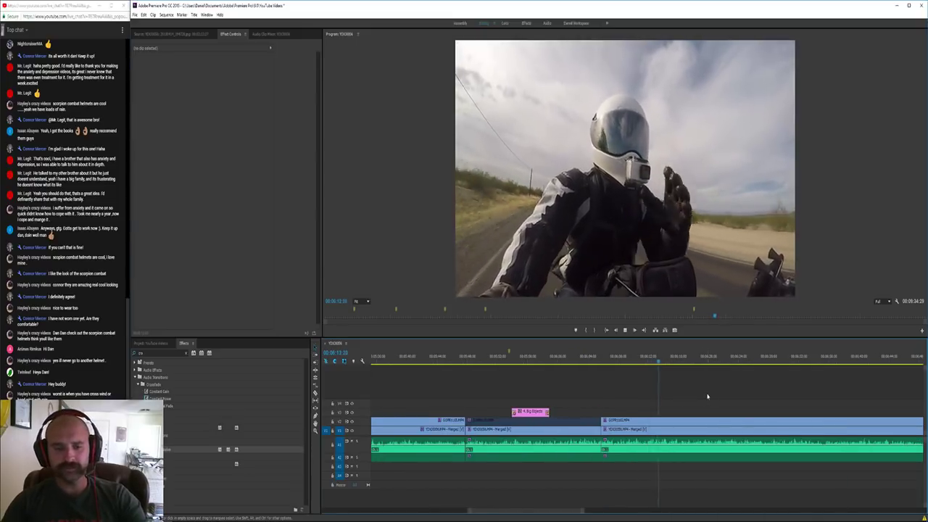
shift+click(673, 445)
key(v)
right_click(699, 420)
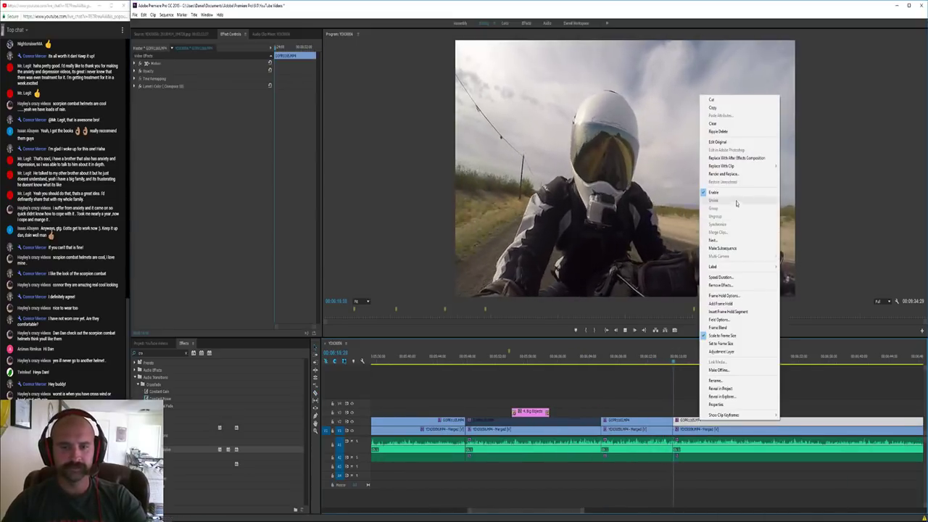
click(735, 192)
click(737, 393)
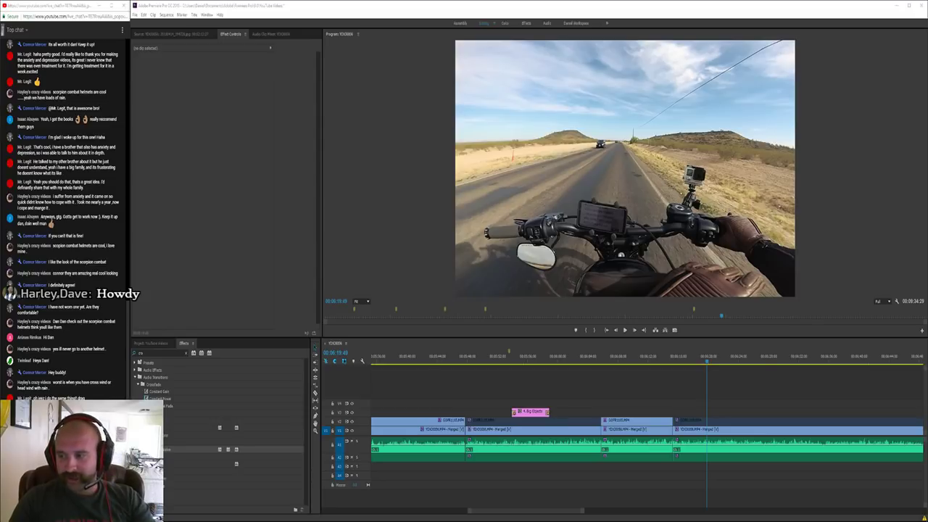
Split all tracks at about 06:25 and enable the upper camera clip after the cut
key(space)
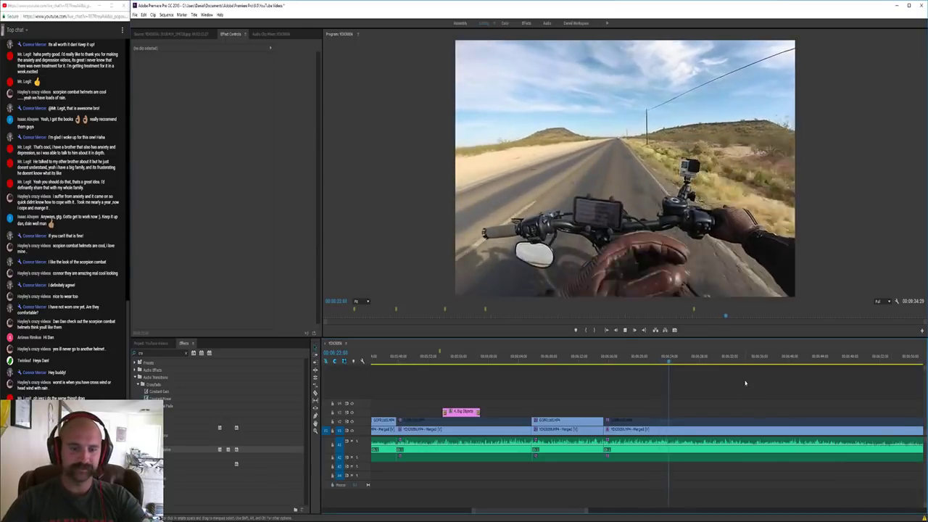
key(space)
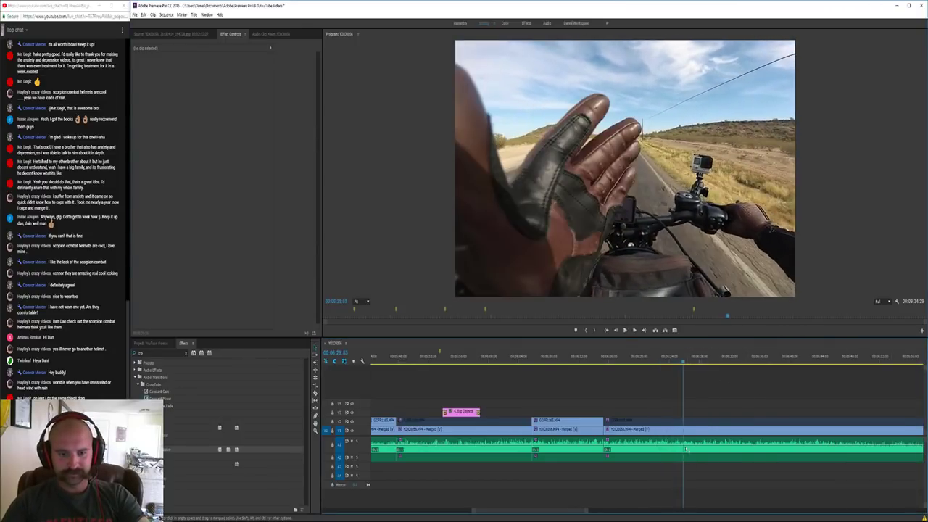
key(c)
shift+click(683, 428)
key(v)
right_click(706, 421)
click(734, 195)
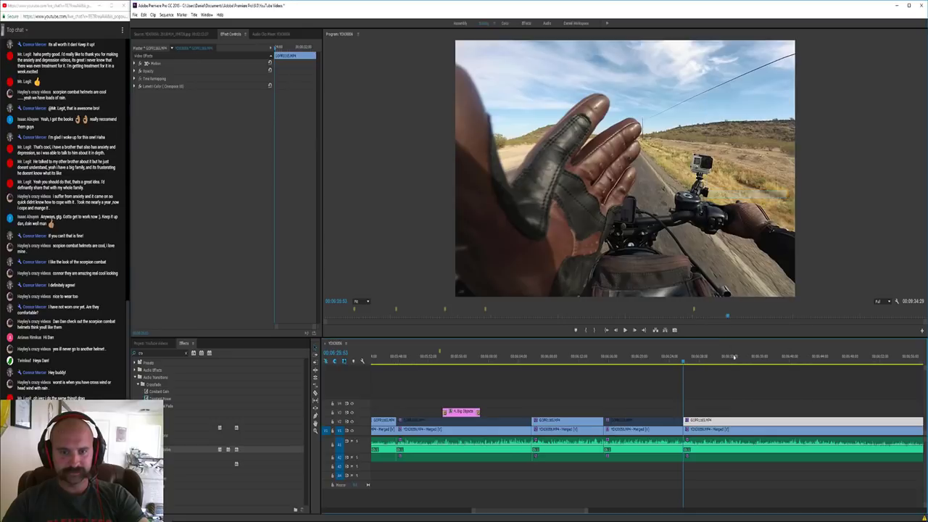
Play the footage after the 06:25 cut to about 06:32
key(minus)
key(equal)
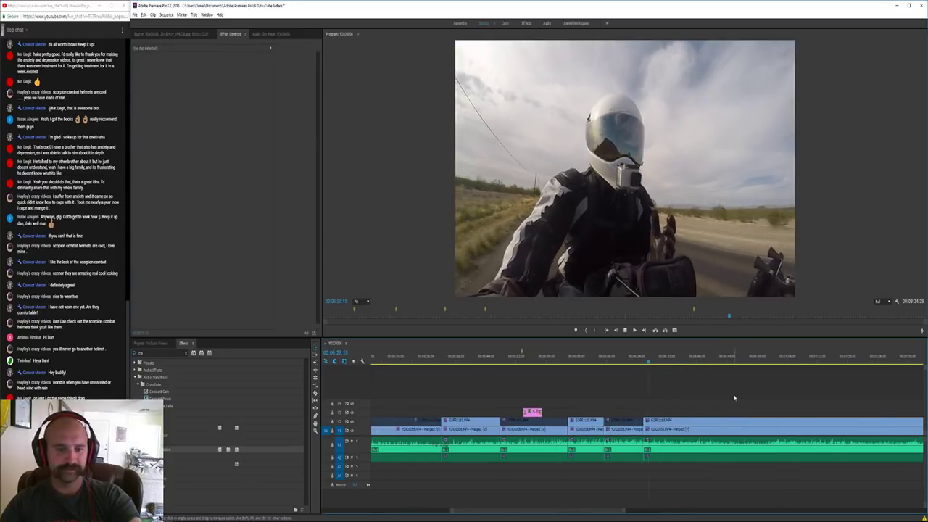
key(minus)
key(equal)
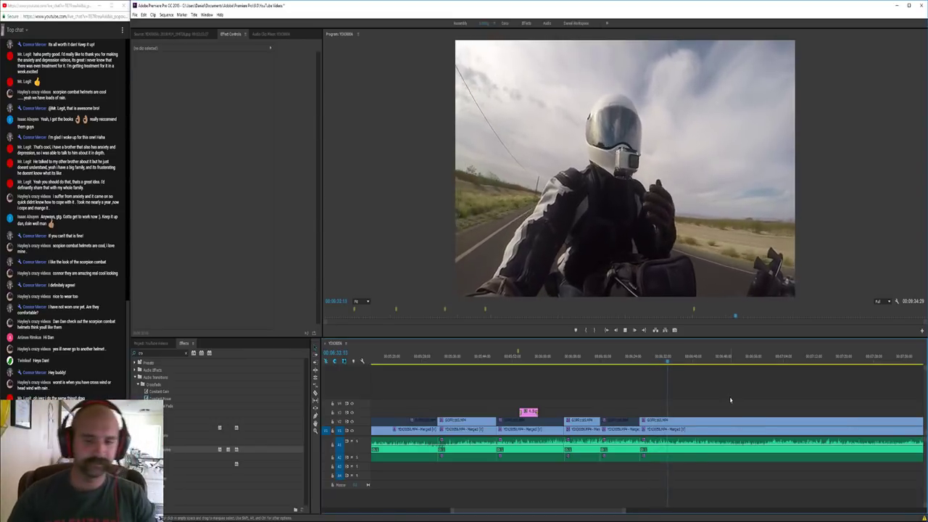
Split all tracks at about 06:36 and disable the upper camera clip after the cut
key(c)
shift+click(681, 440)
key(v)
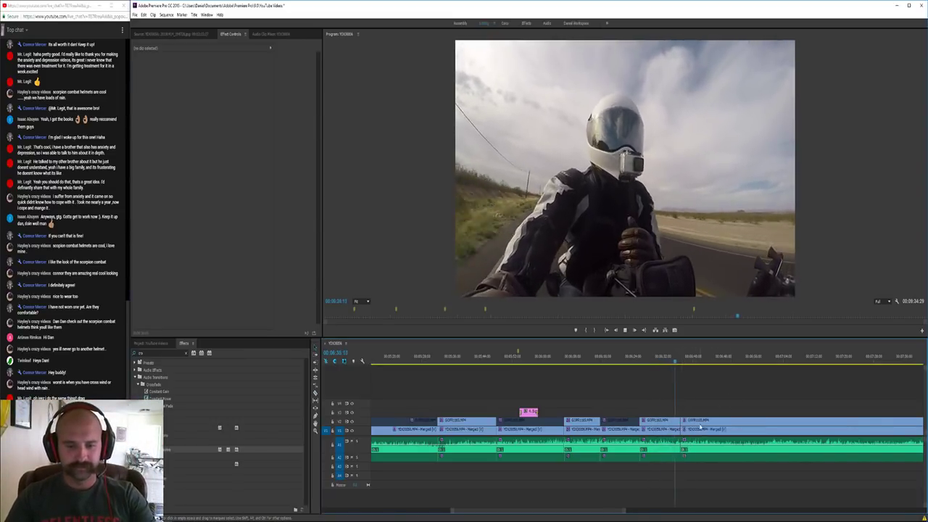
right_click(698, 421)
click(724, 197)
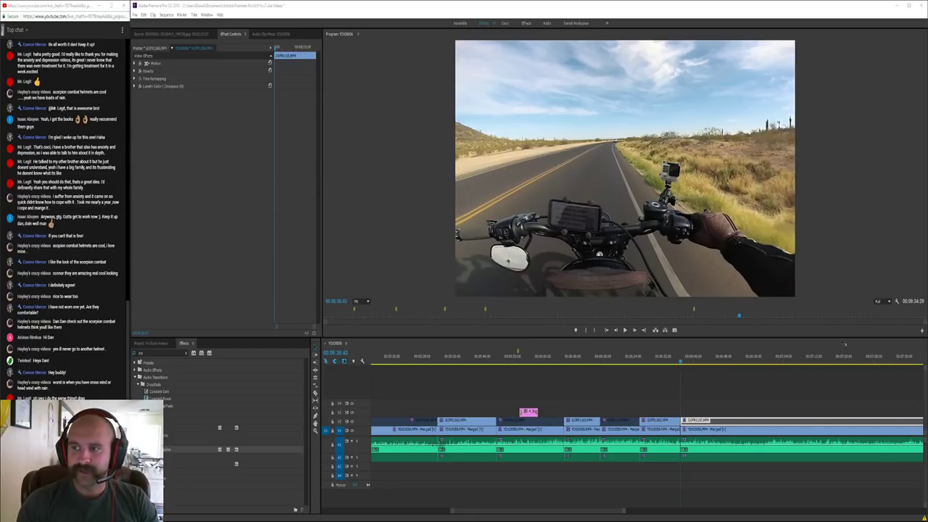
click(736, 399)
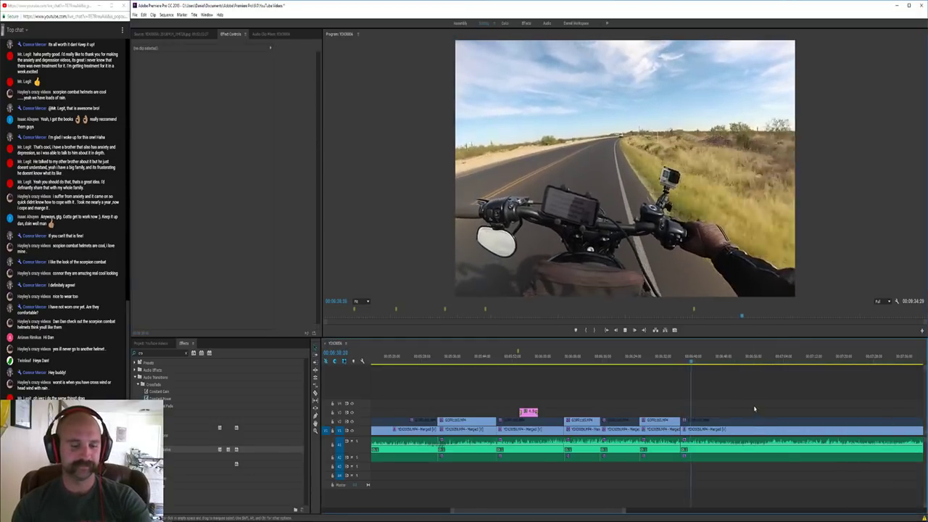
Split all tracks at about 06:46 and enable the upper camera clip after the cut
scroll(755, 408, down, 1)
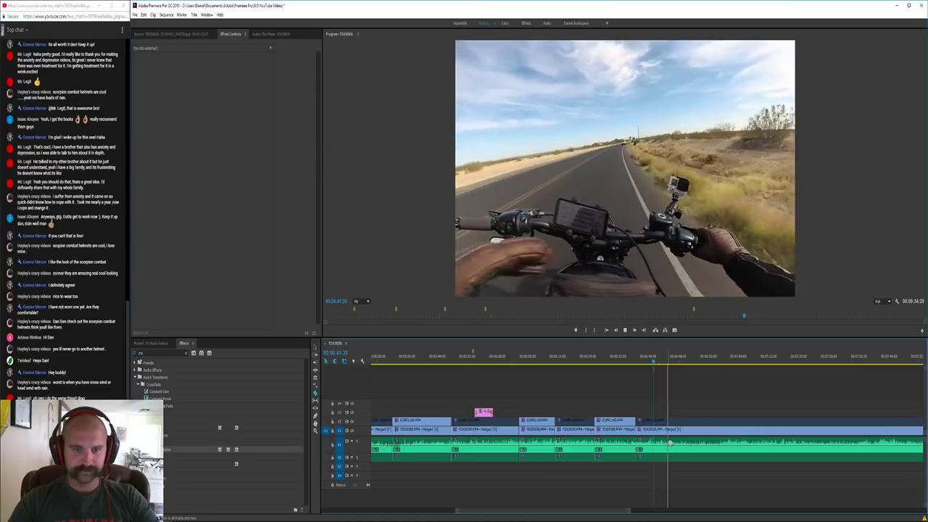
click(701, 424)
right_click(700, 422)
click(740, 195)
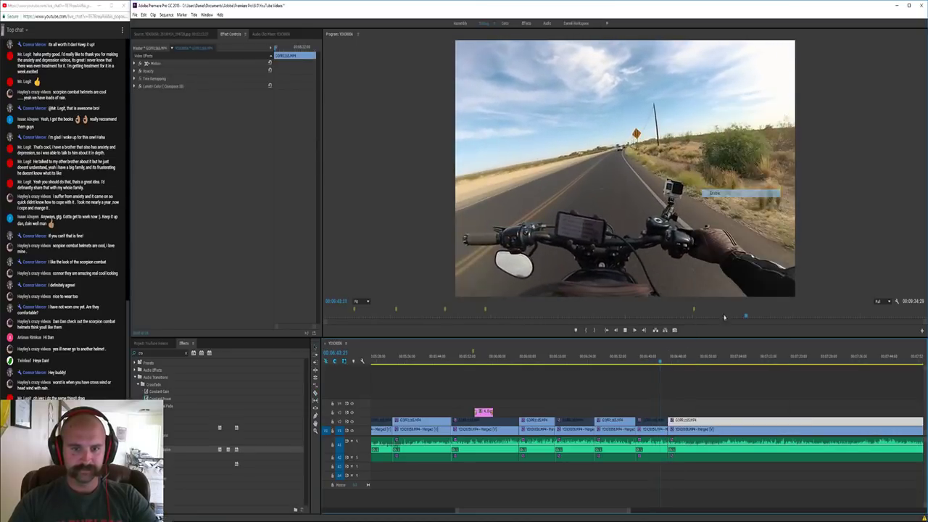
click(709, 408)
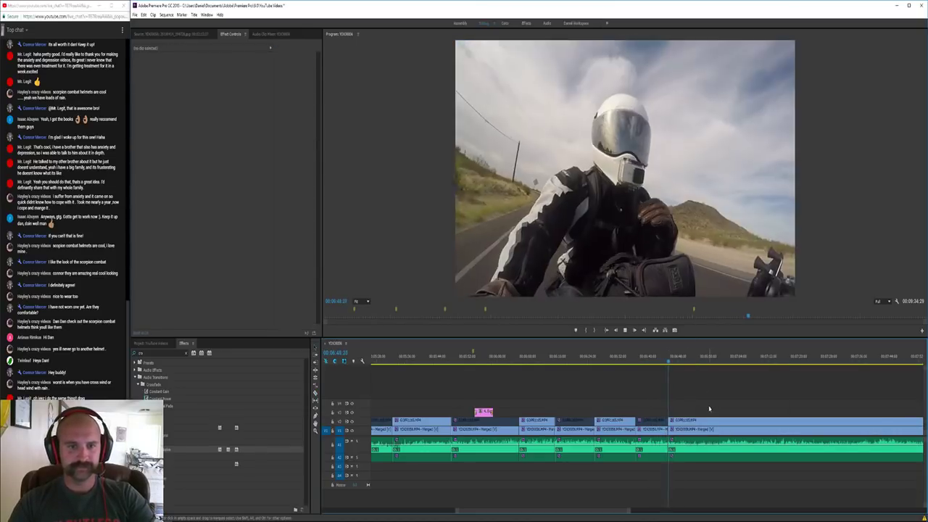
Split all tracks at about 06:57 and disable the upper camera clip after the cut
key(minus)
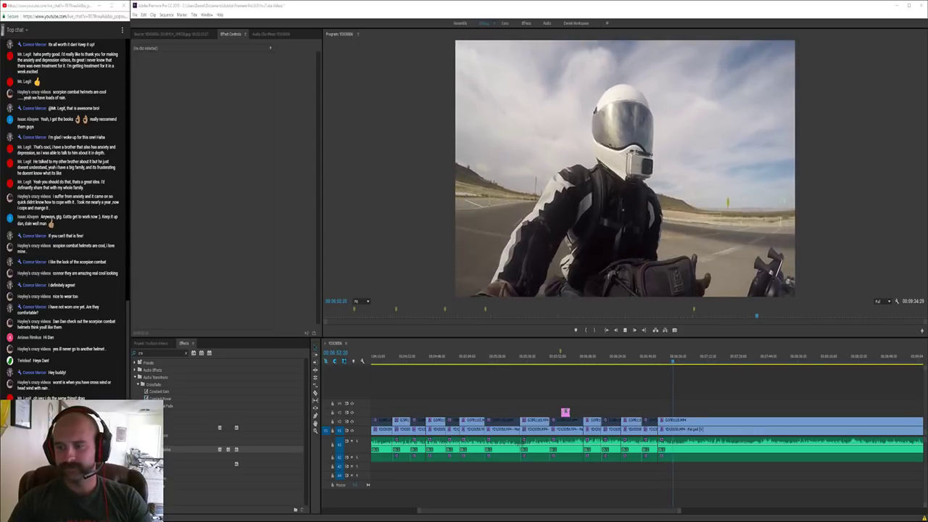
click(709, 398)
key(c)
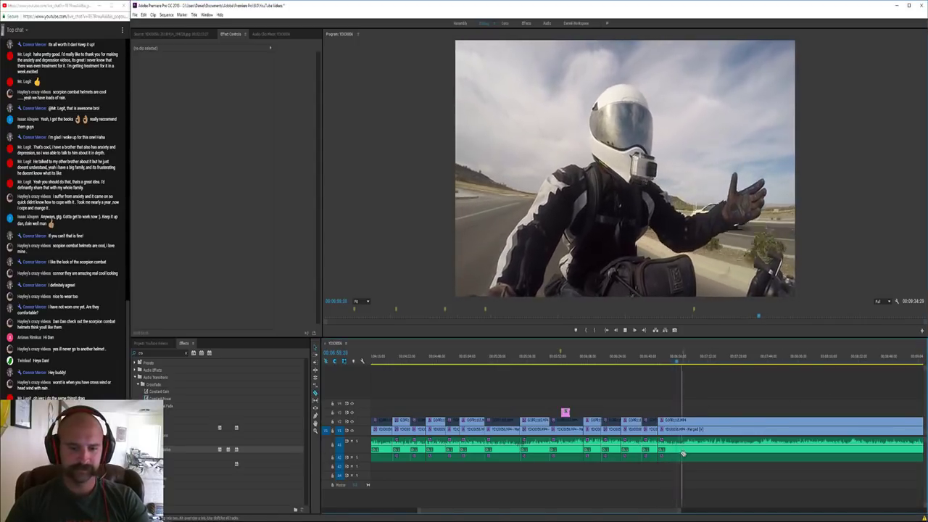
shift+click(681, 449)
key(v)
click(705, 422)
right_click(706, 424)
click(735, 196)
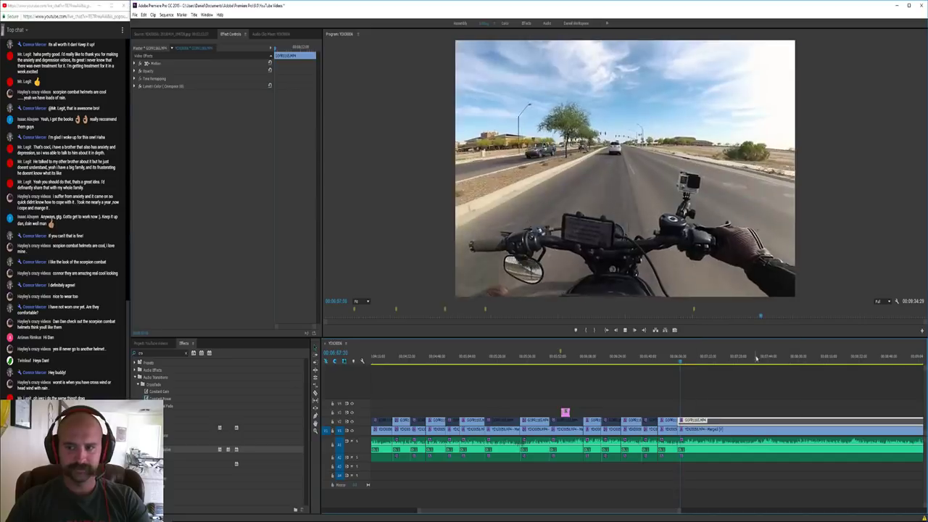
click(759, 389)
Split all tracks at about 07:08 and enable the upper camera clip after the cut
scroll(761, 383, down, 2)
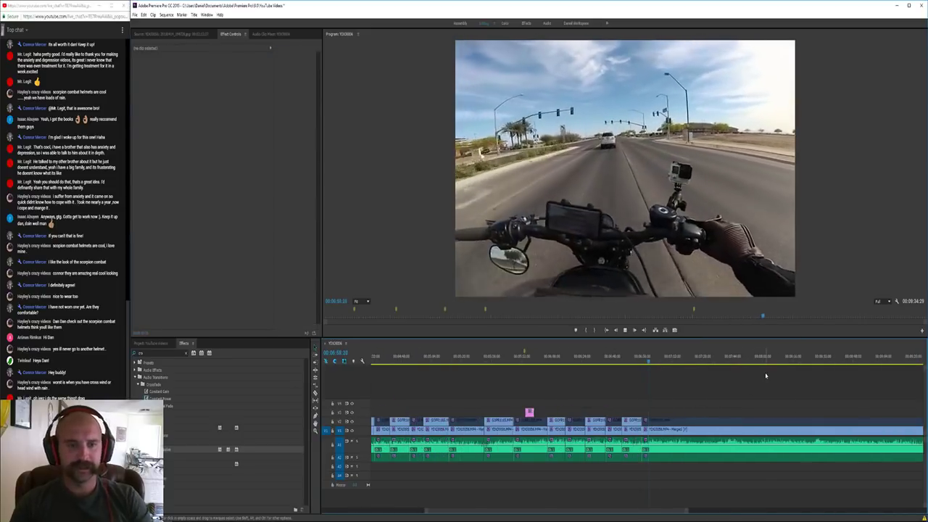
key(minus)
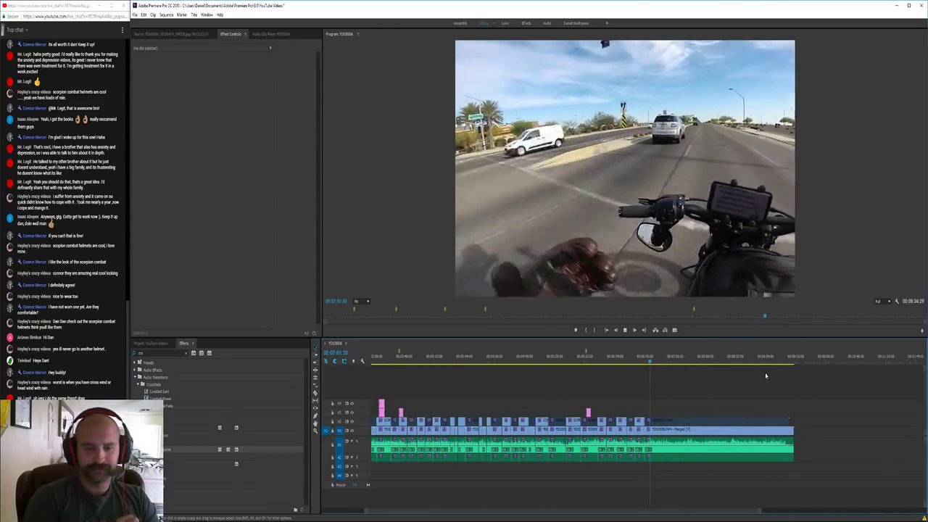
key(equal)
key(equal)
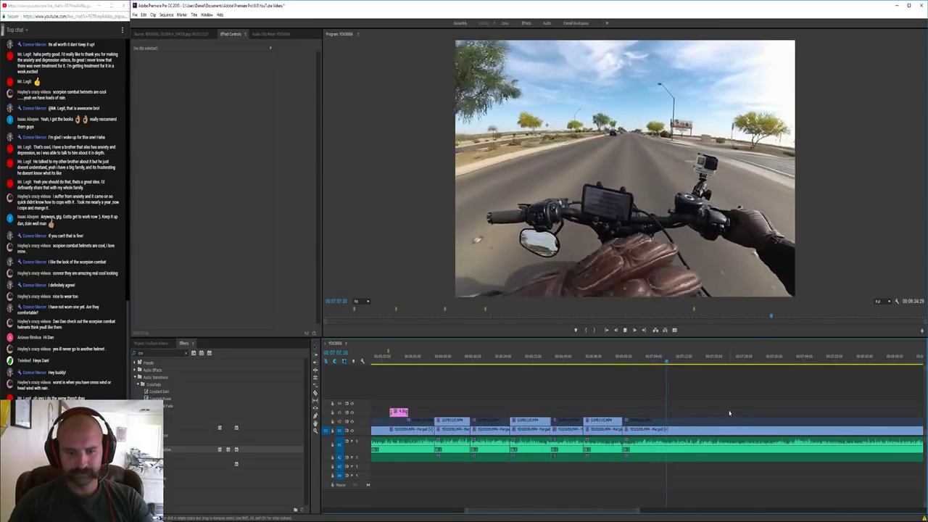
key(ctrl+k)
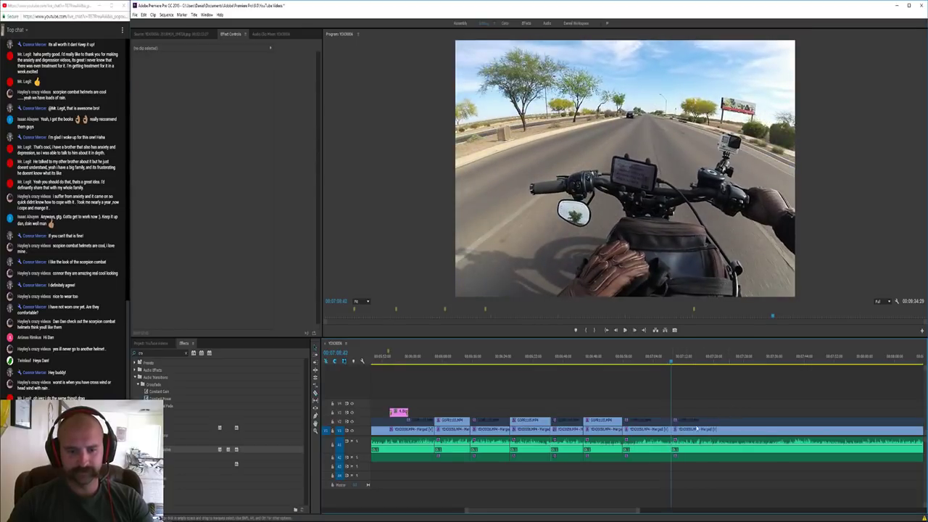
scroll(700, 419, up, 2)
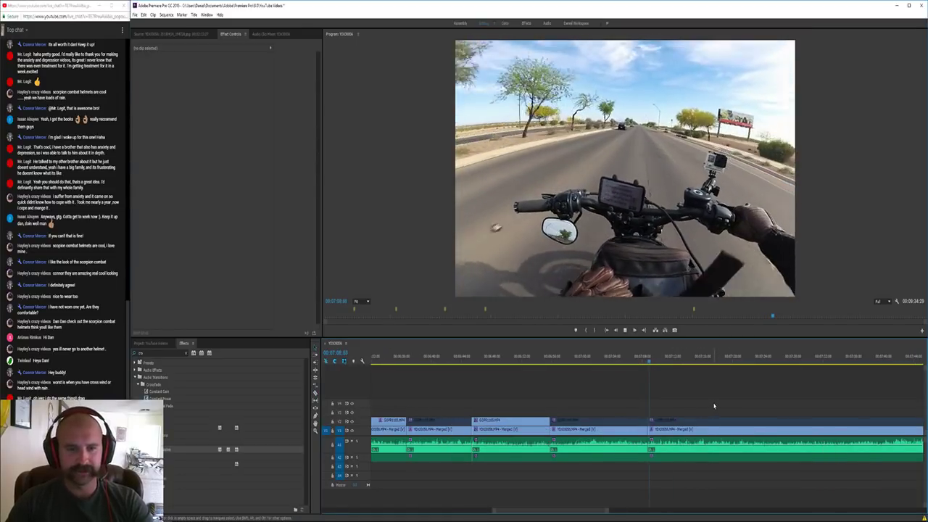
right_click(691, 420)
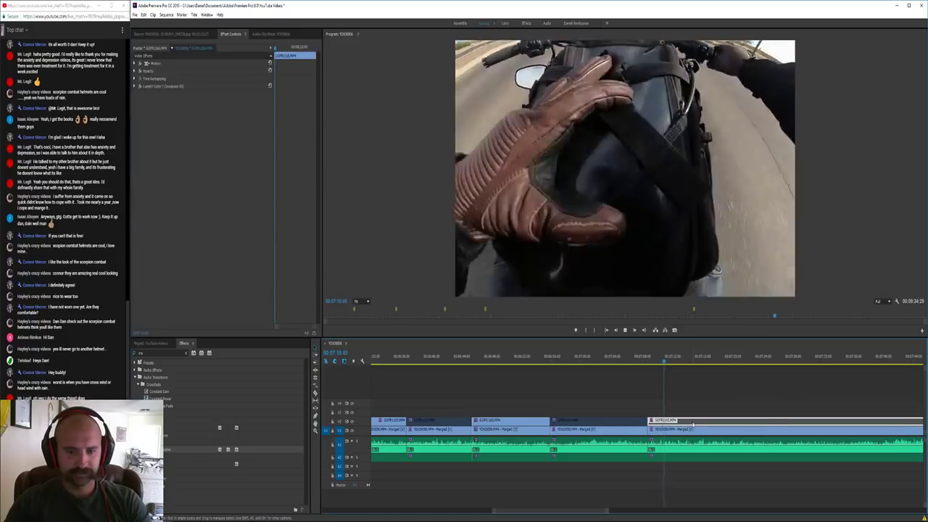
click(713, 202)
click(691, 378)
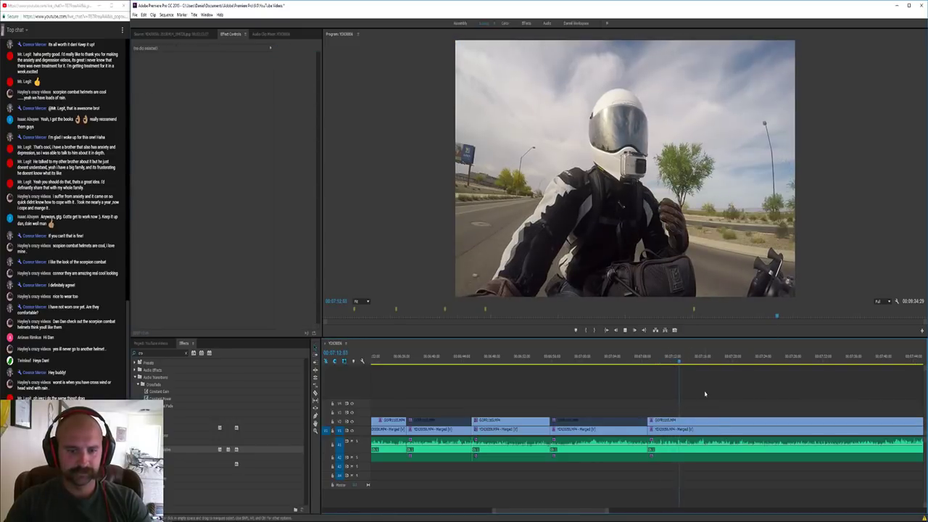
Cut the lower camera clip and its audio where the upper camera clip ends and delete the leftover tail
scroll(708, 390, down, 4)
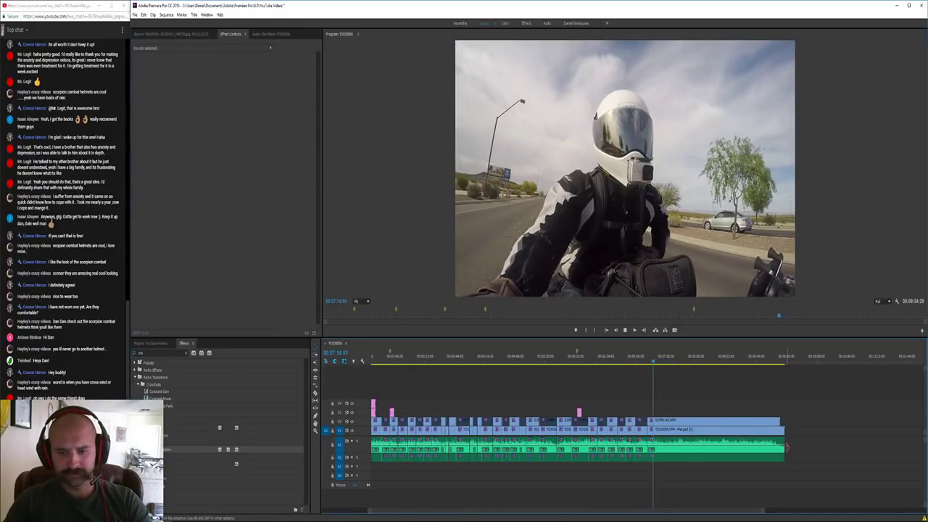
click(782, 446)
key(v)
click(783, 442)
key(Delete)
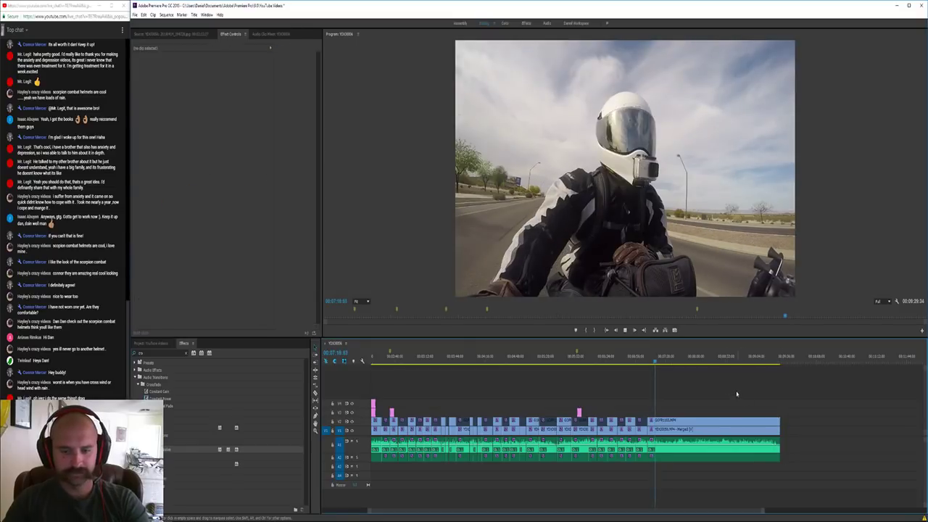
Mark the timeline at about 07:24 and duplicate the Big Objects title in the project
scroll(717, 392, up, 4)
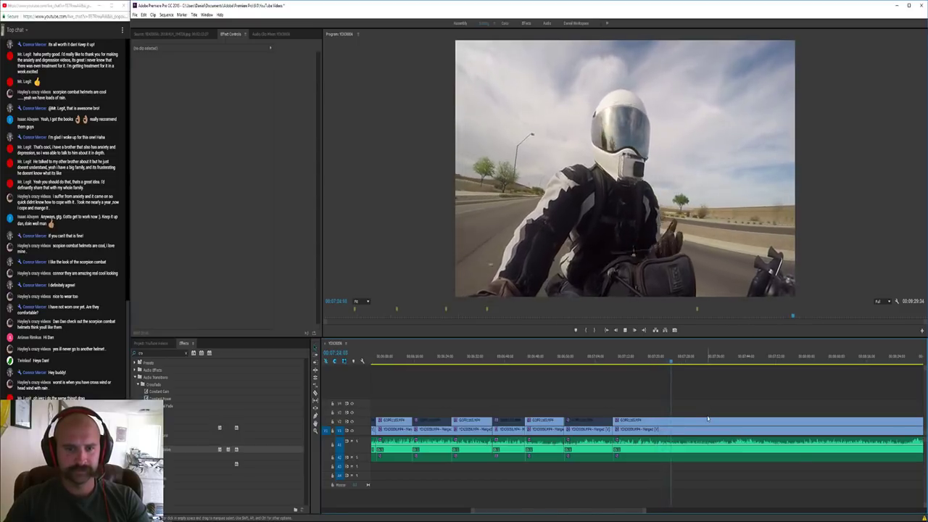
click(165, 343)
right_click(172, 454)
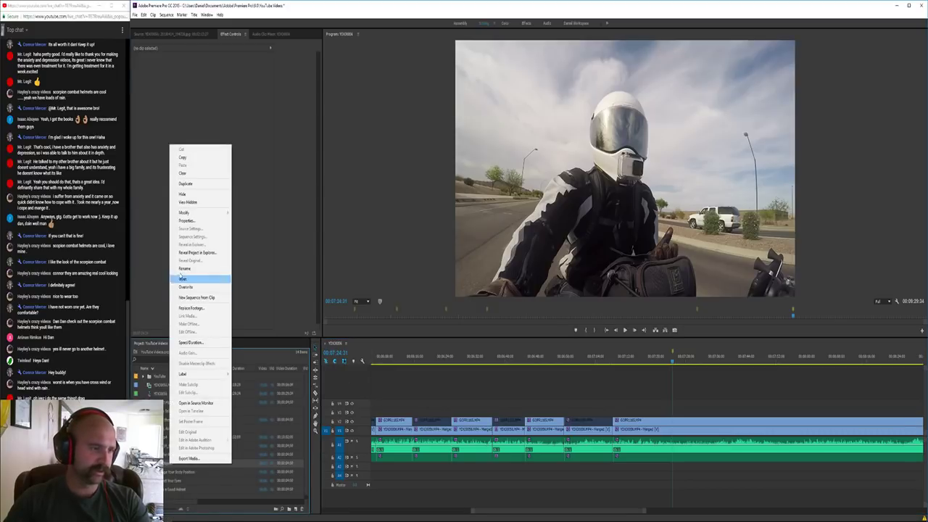
click(202, 185)
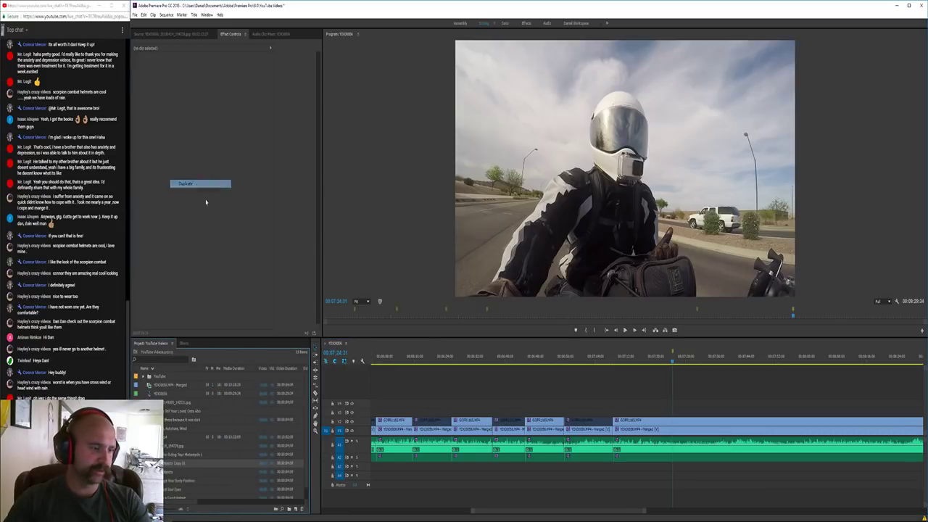
click(182, 463)
Return the playhead to the marker at about 07:24 and rename the duplicated title "5. Stop If You Need To"
click(607, 360)
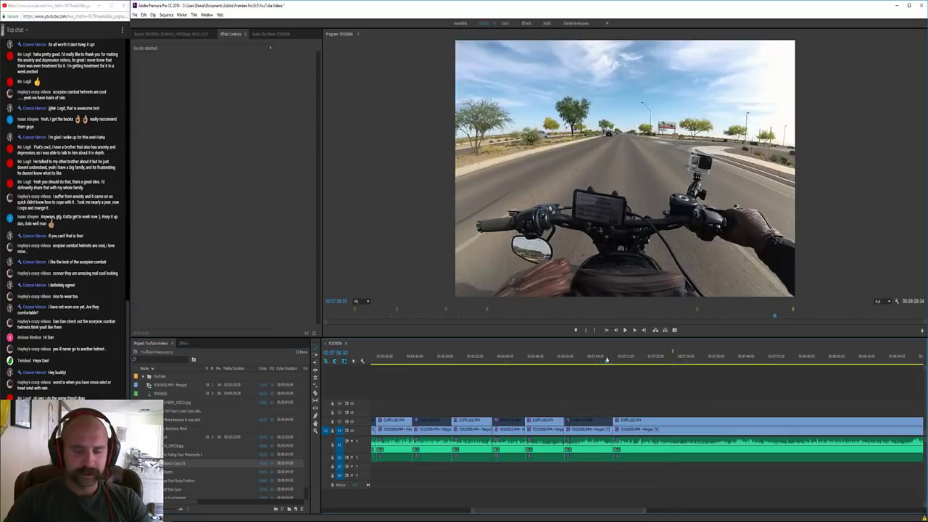
click(673, 360)
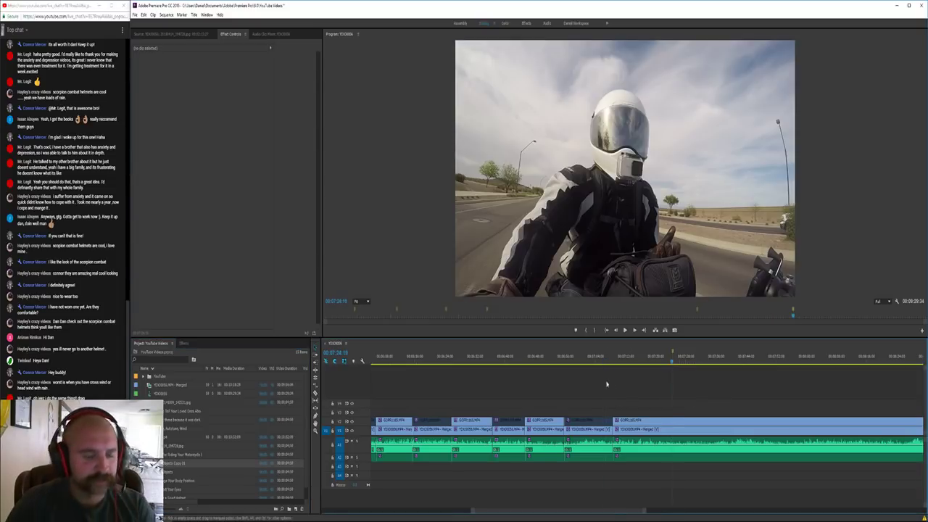
click(178, 463)
key(BackSpace)
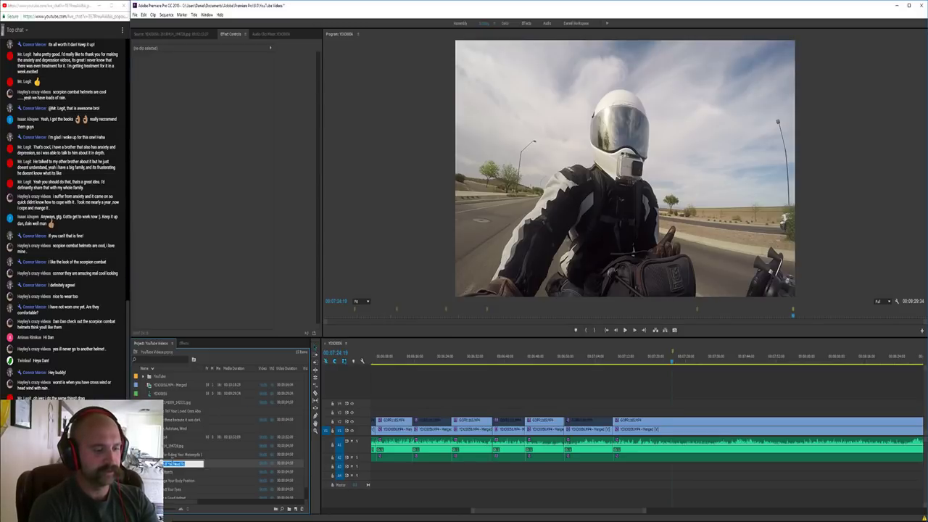
click(174, 472)
Place the duplicated title above the footage at about 07:24 and change its text to "5. Stop If You Need To"
drag(174, 463, 678, 414)
double_click(680, 413)
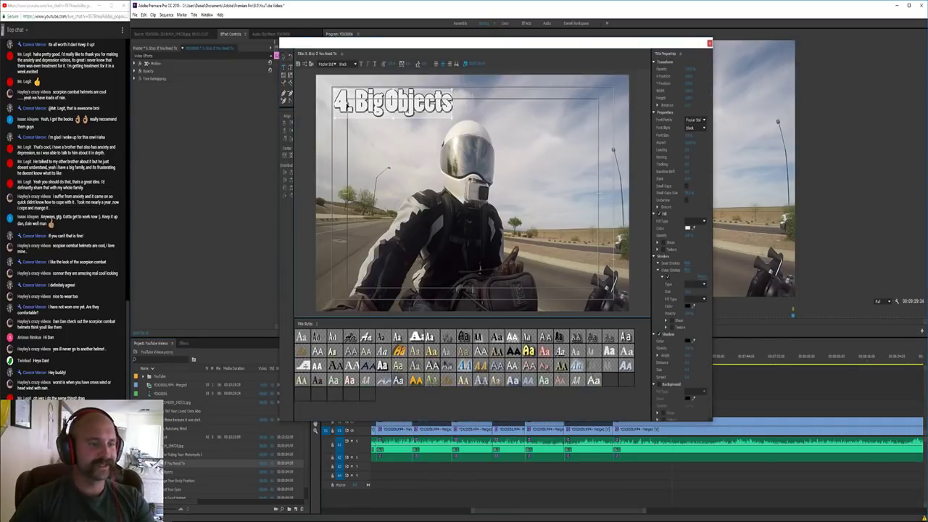
click(284, 59)
drag(387, 104, 421, 103)
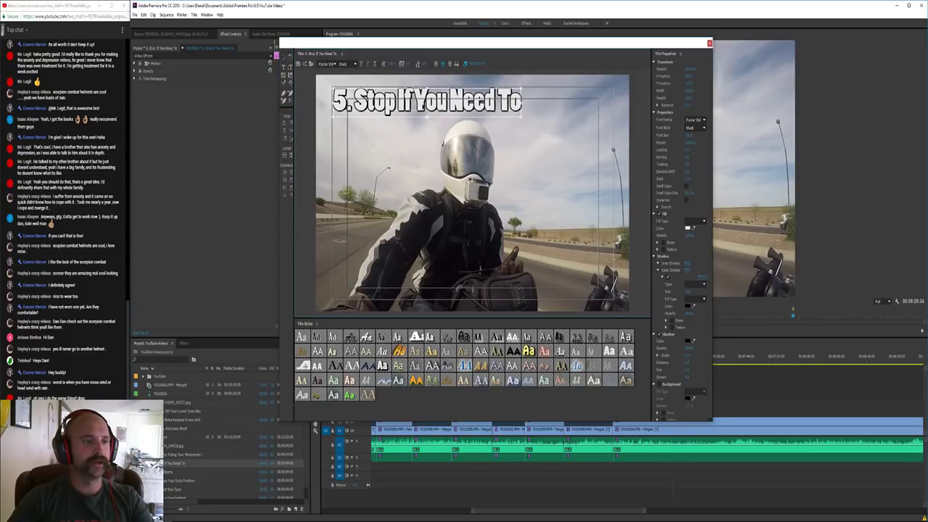
click(709, 43)
click(735, 382)
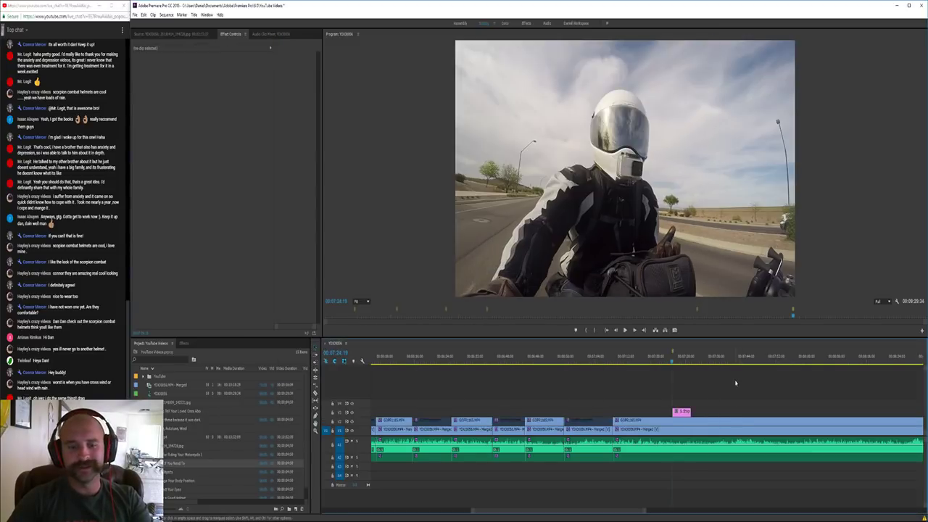
Add dissolve transitions to the start and end of the "5. Stop If You Need To" title
key(equal)
key(space)
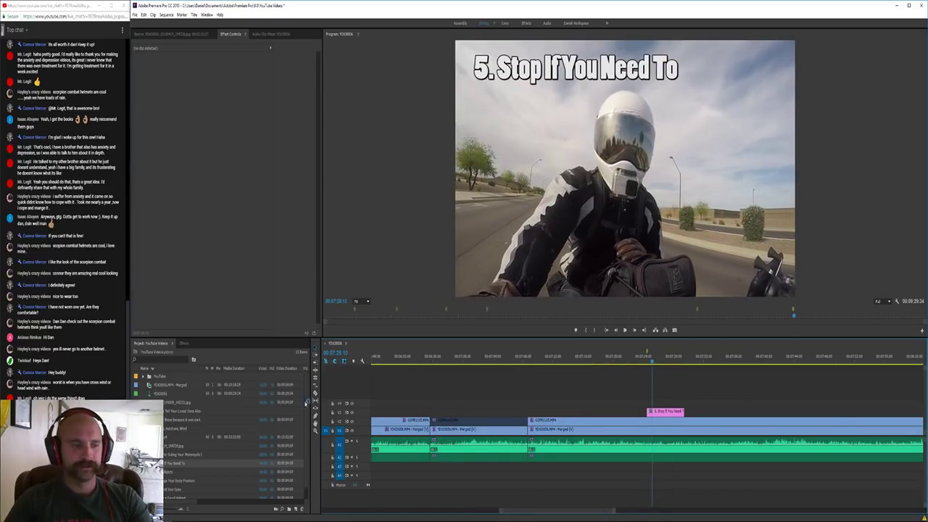
click(184, 344)
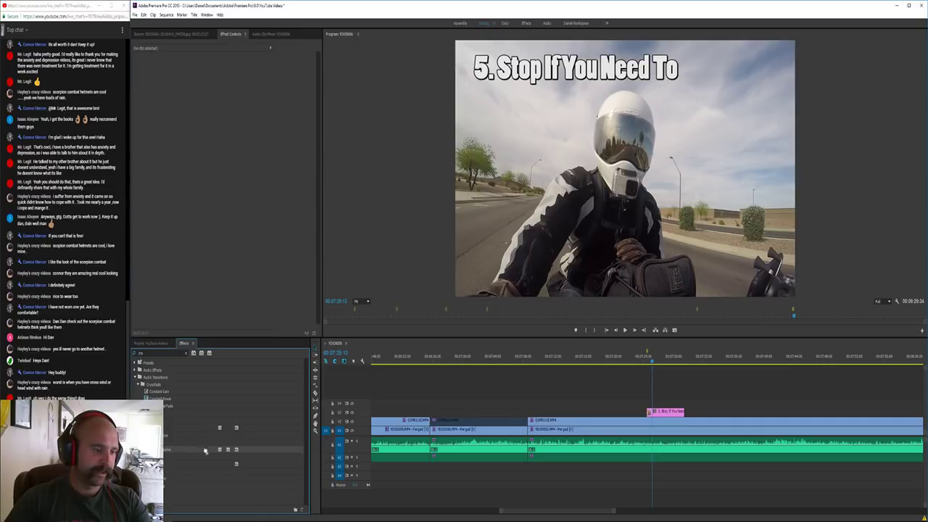
key(space)
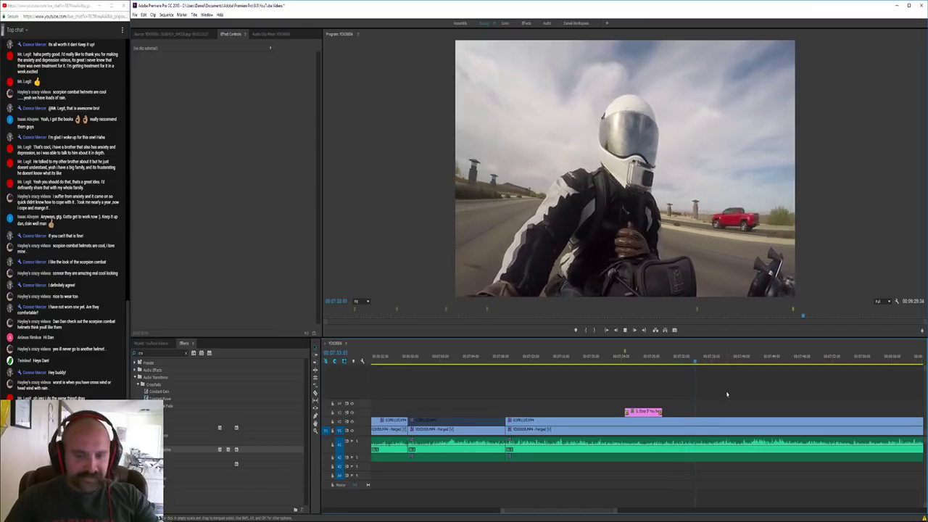
Split all tracks at about 07:33 and disable the upper camera clip after the cut
key(space)
key(c)
shift+click(691, 435)
key(v)
right_click(723, 421)
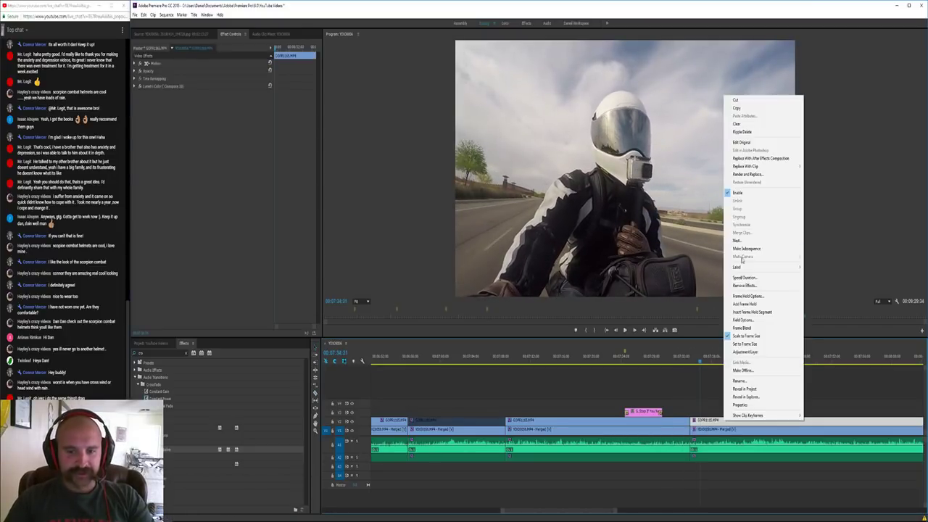
click(746, 196)
click(729, 401)
Split all tracks at about 07:45 and re-enable the upper camera clip after the cut
key(minus)
key(minus)
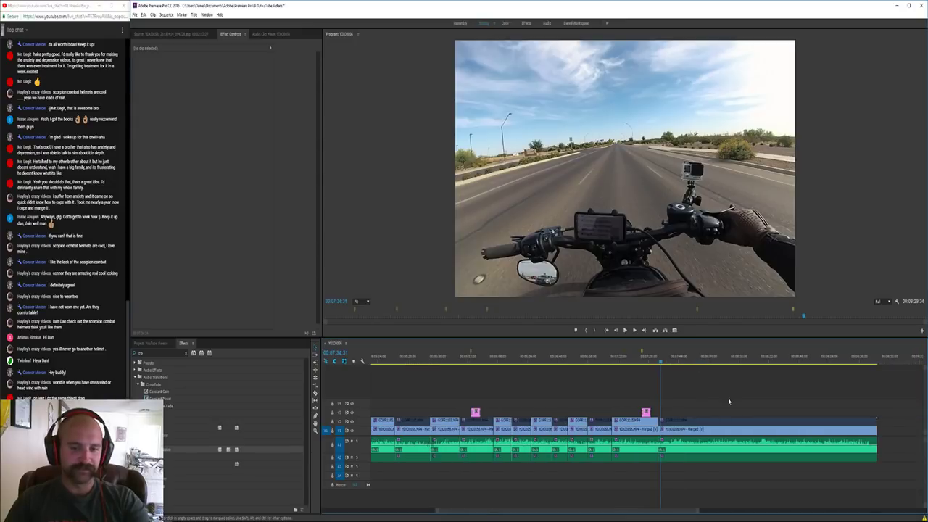
key(space)
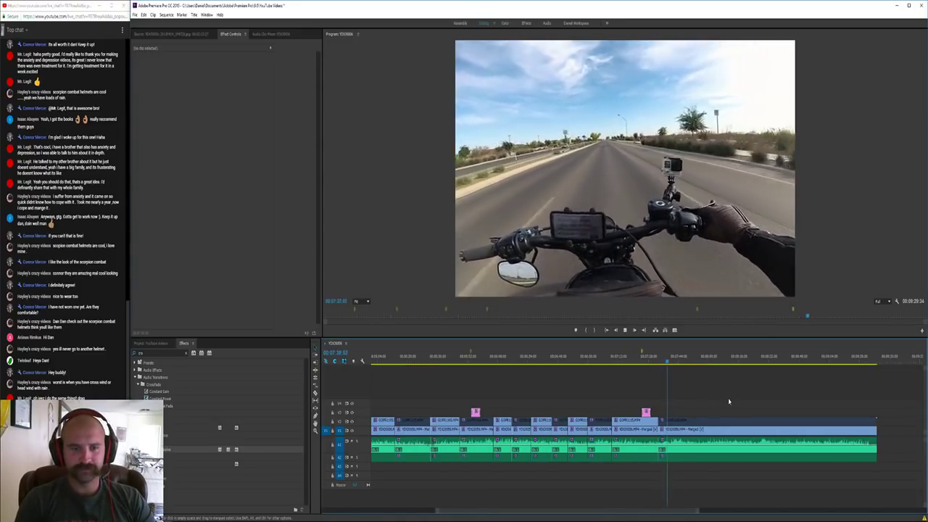
key(equal)
key(equal)
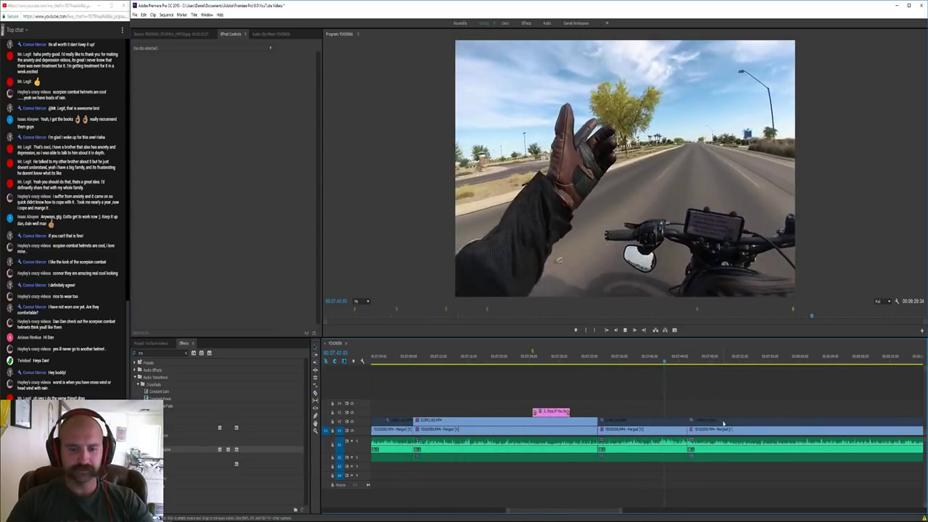
right_click(723, 420)
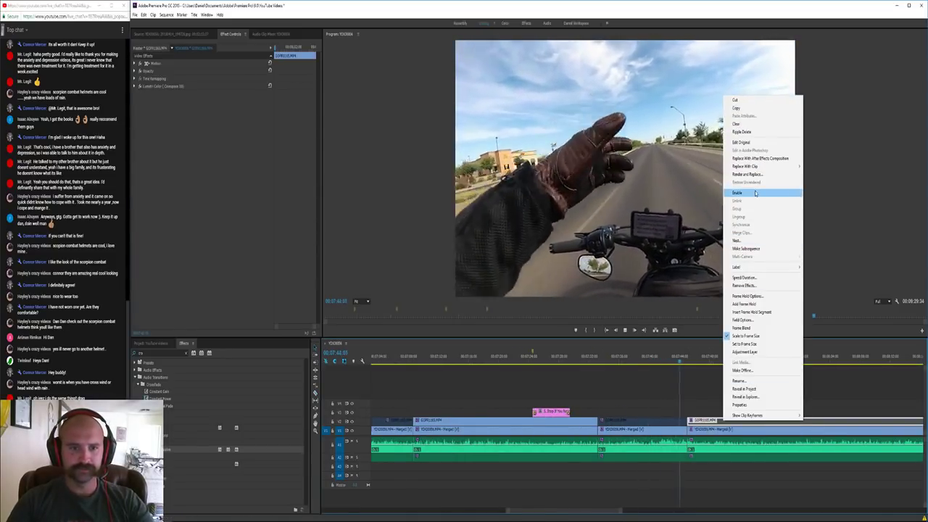
click(755, 193)
click(729, 396)
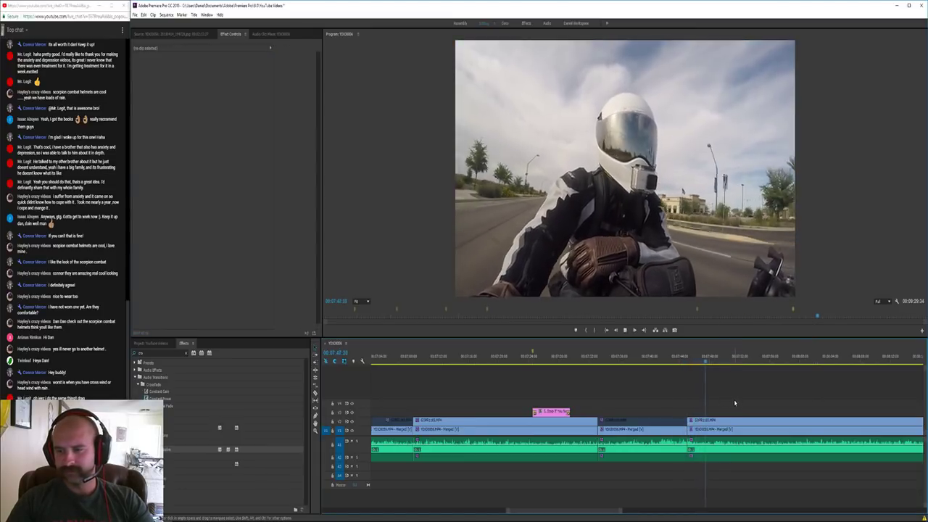
Split all tracks at about 07:54 and disable the upper camera clip after the cut
key(c)
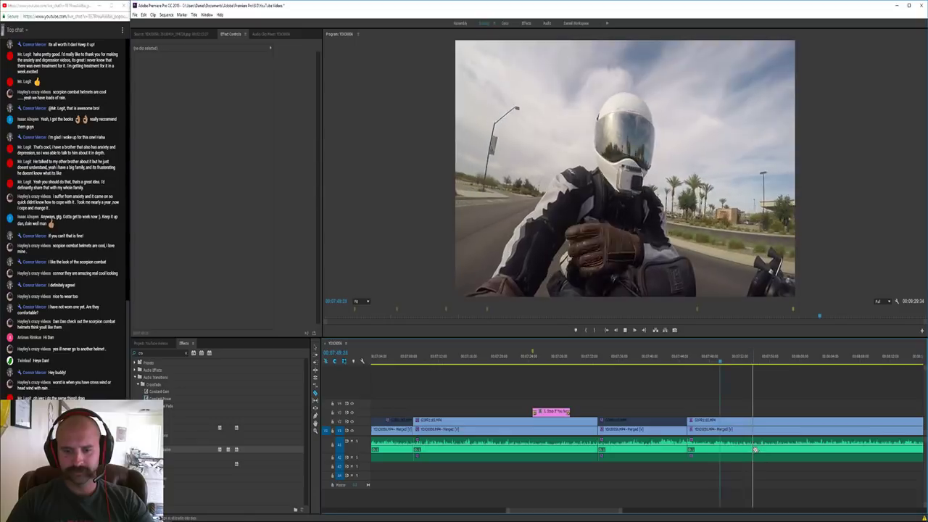
shift+click(752, 445)
key(v)
right_click(780, 420)
click(808, 193)
click(802, 404)
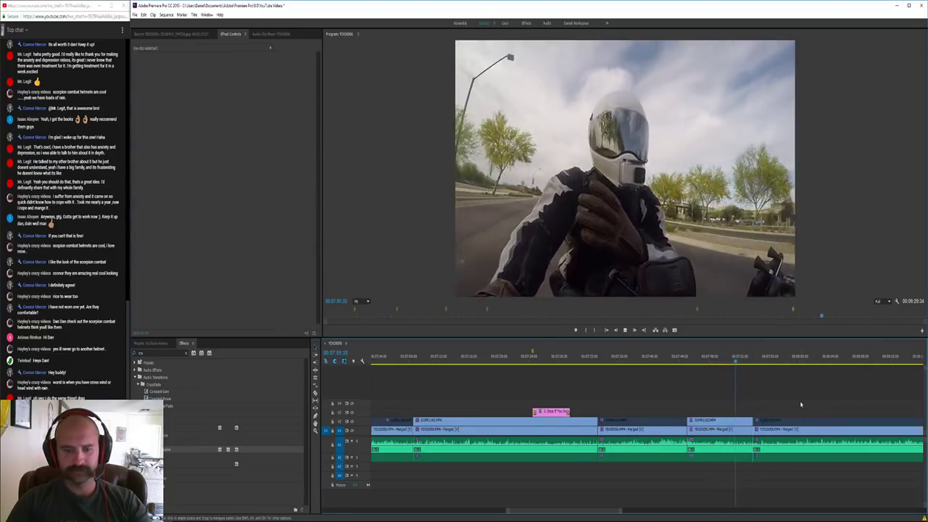
Split all tracks at about 08:03 and re-enable the upper camera clip after the cut
key(minus)
key(minus)
key(equal)
key(minus)
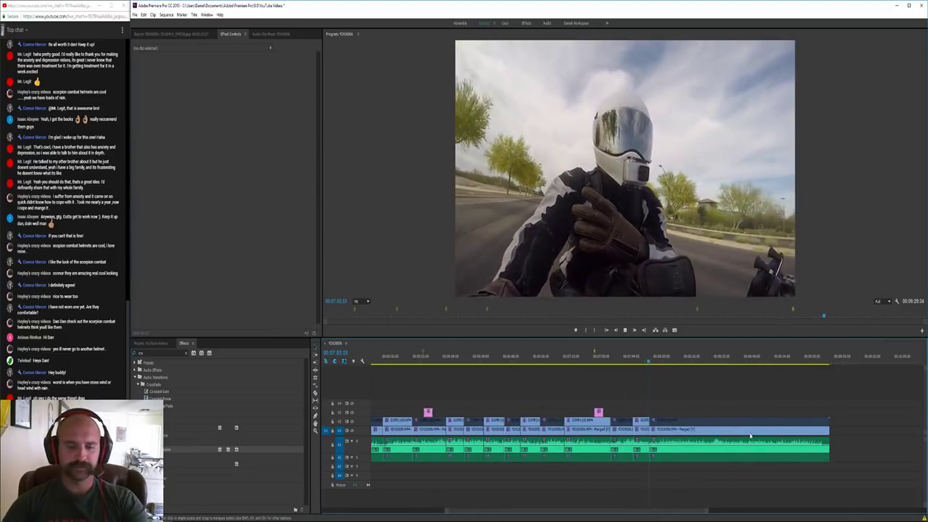
key(equal)
key(equal)
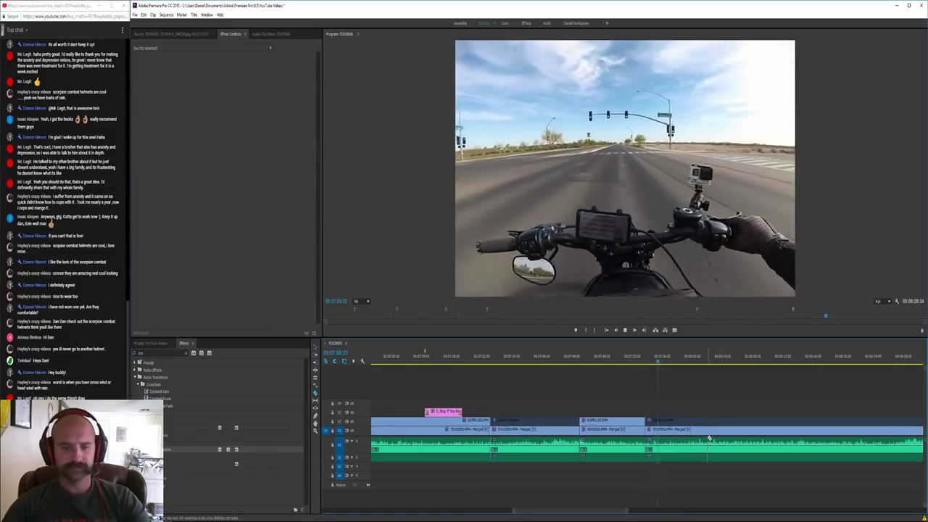
ctrl+click(713, 425)
right_click(739, 422)
click(759, 195)
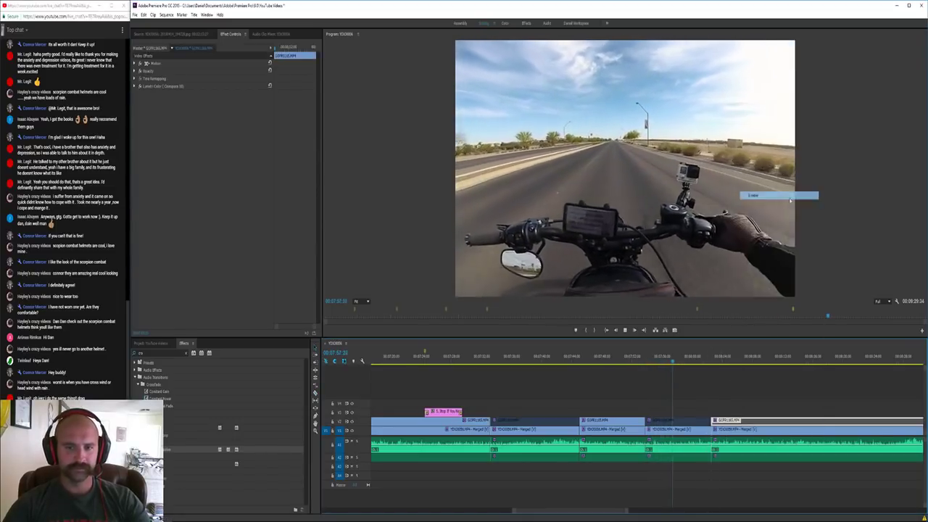
Split all tracks at about 08:13 and disable the upper camera clip after the cut
key(c)
shift+click(791, 423)
key(v)
right_click(828, 421)
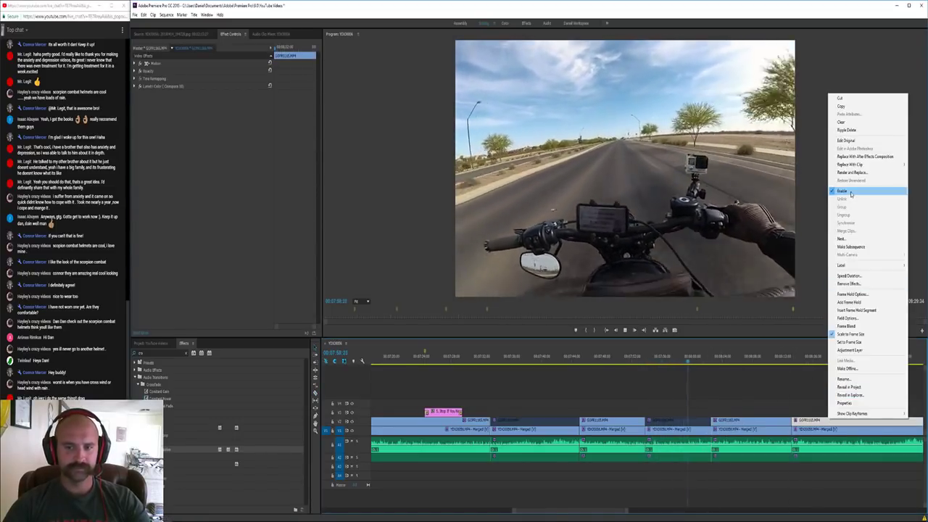
click(848, 193)
click(826, 411)
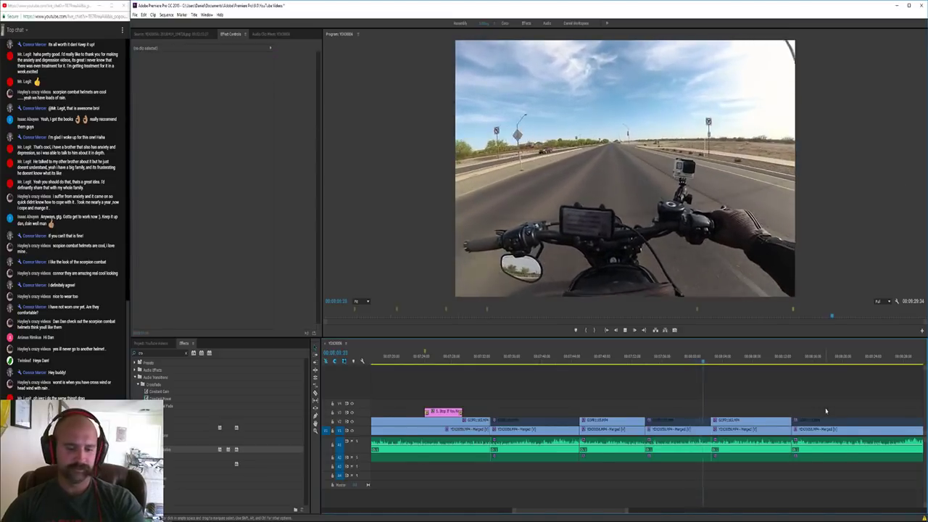
key(minus)
key(minus)
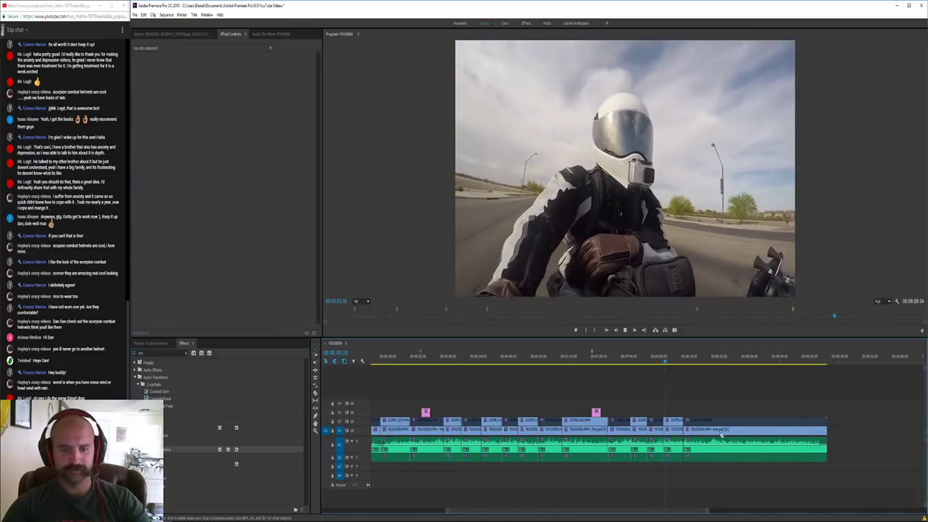
Split all tracks at about 08:27 and re-enable the upper camera clip after the cut
key(c)
shift+click(711, 437)
key(v)
right_click(725, 423)
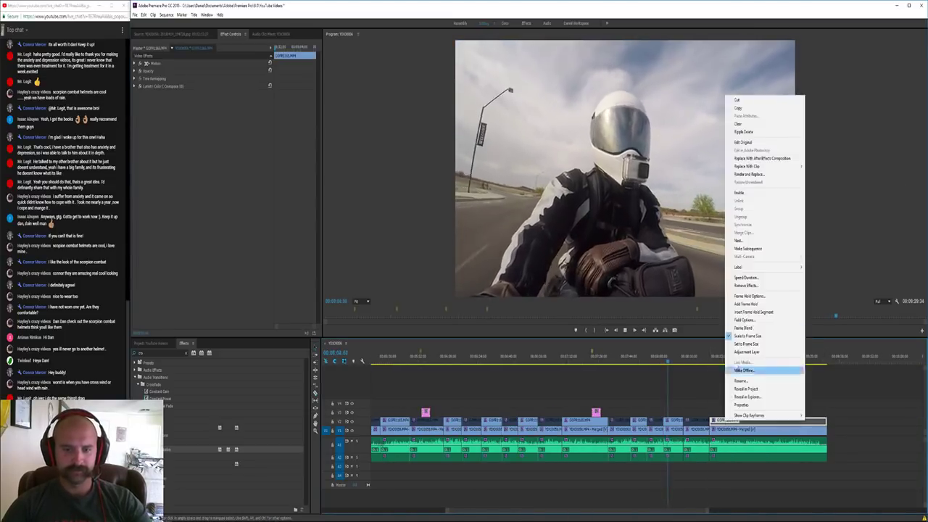
click(748, 193)
Split all tracks at about 08:41 and disable the upper camera clip after the cut
key(c)
shift+click(737, 448)
key(v)
right_click(756, 423)
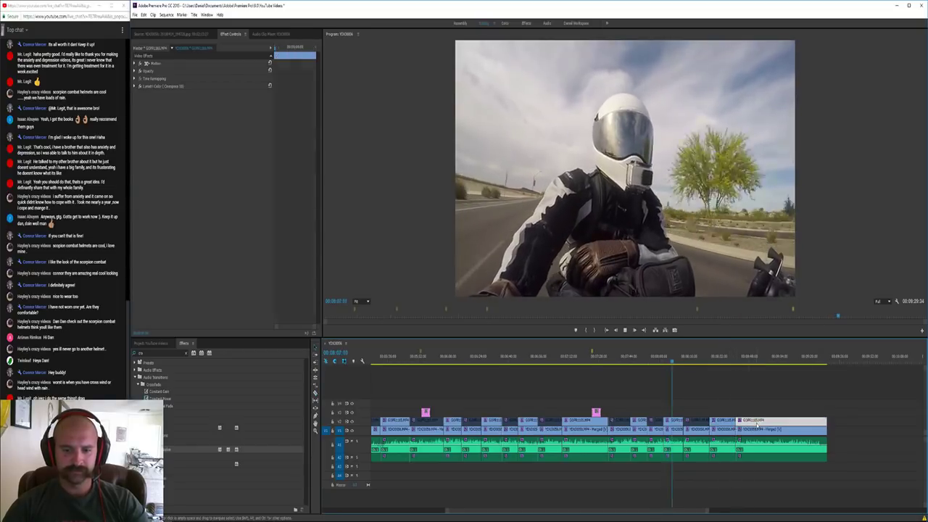
click(794, 195)
Split all tracks at about 08:53 and re-enable the upper camera clip after the cut
key(c)
shift+click(758, 447)
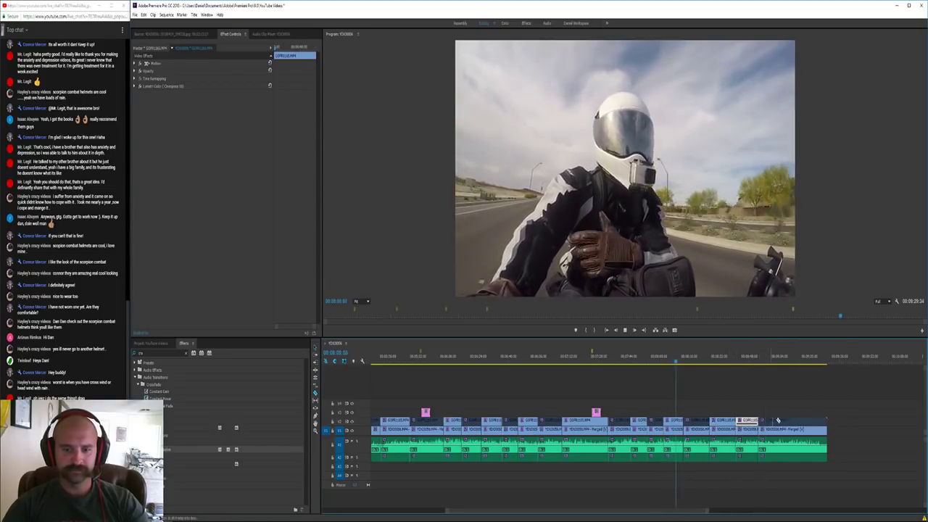
key(v)
right_click(778, 419)
click(794, 192)
Split all tracks at about 09:08 and disable the remaining upper camera clip up to the sequence end
key(c)
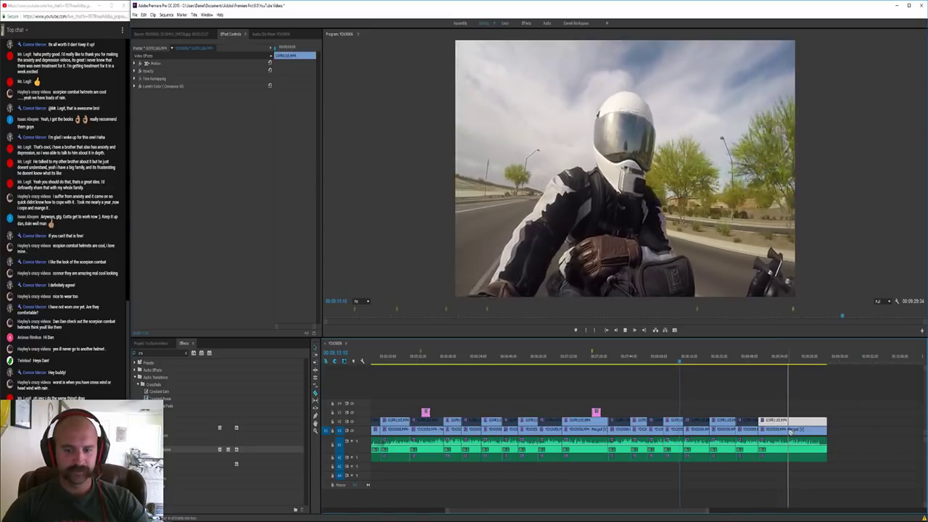
shift+click(787, 447)
key(v)
right_click(798, 421)
click(815, 193)
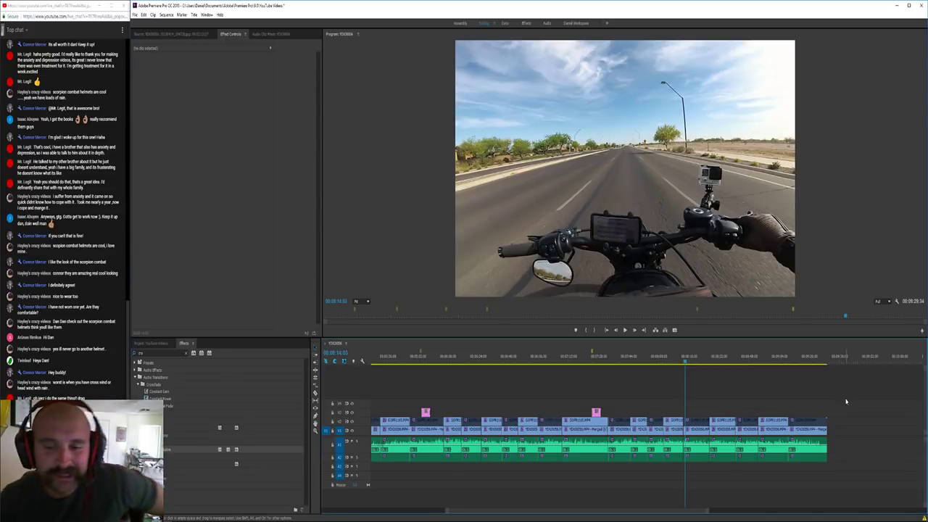
Split all tracks at about 08:20 and enable the upper camera section between there and the 08:27 cut
key(equal)
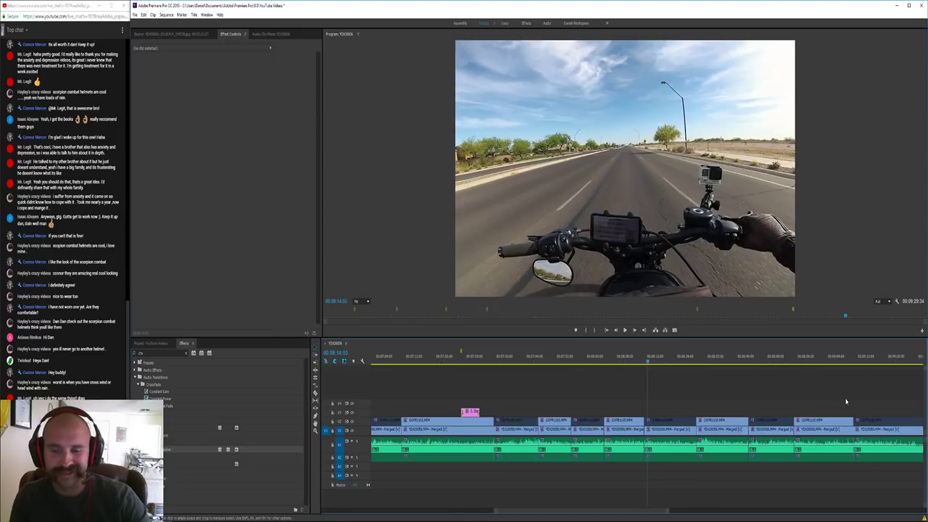
key(minus)
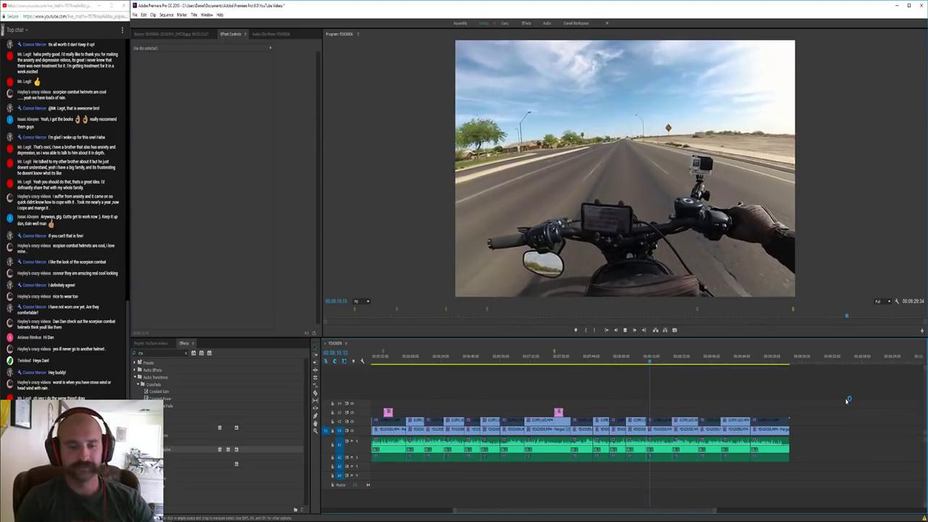
key(equal)
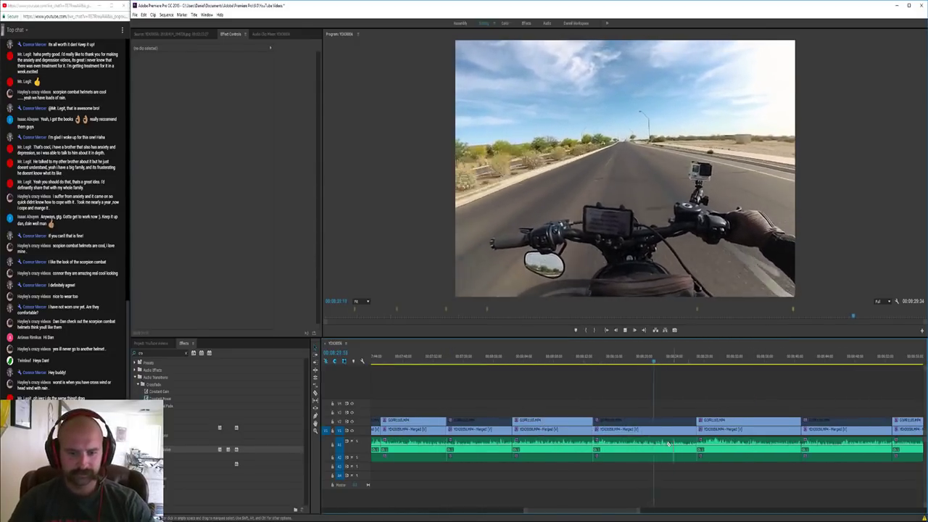
right_click(685, 421)
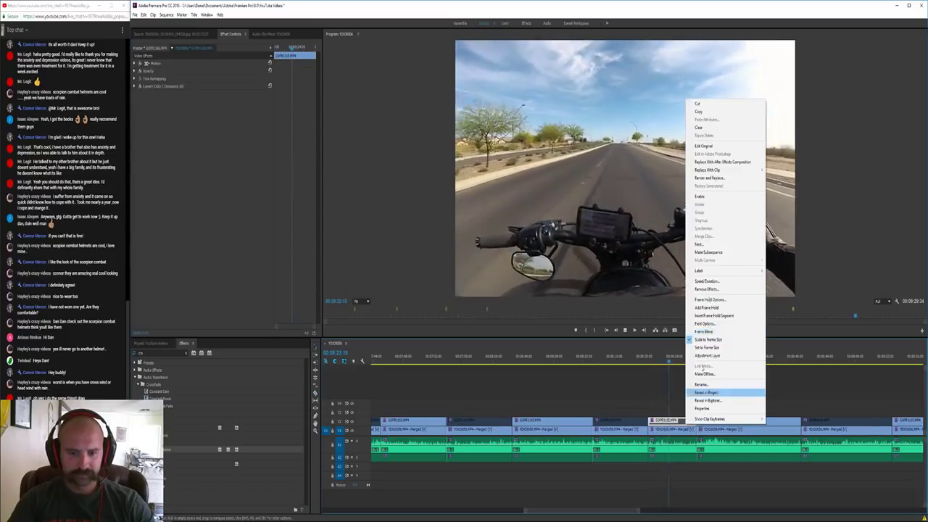
click(705, 196)
Split all tracks at about 08:34 and disable the upper camera section between 08:27 and the new cut
key(c)
shift+click(747, 427)
key(v)
click(738, 425)
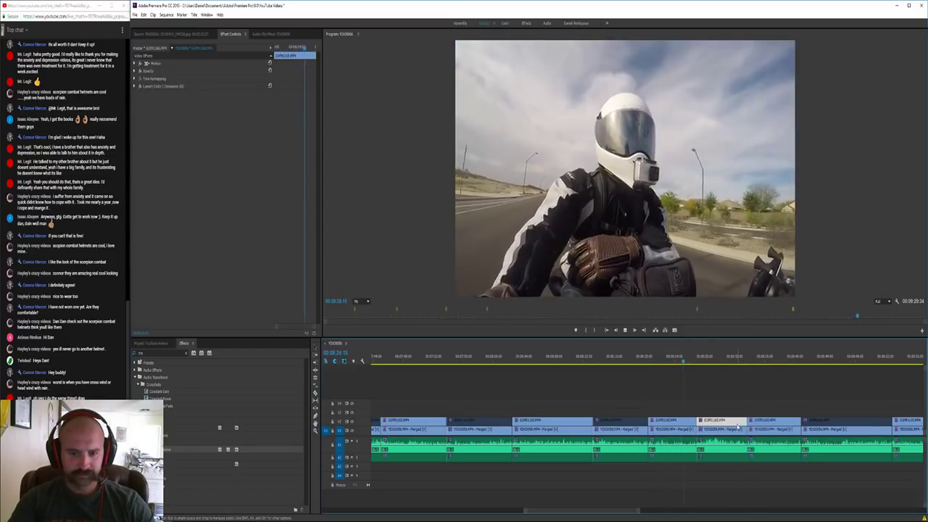
right_click(738, 426)
click(755, 197)
click(748, 380)
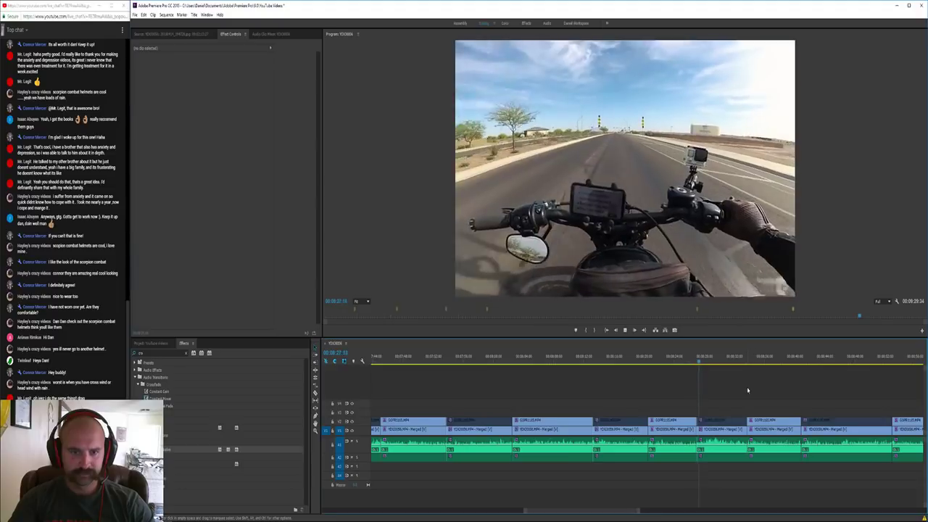
Replay the footage around the camera change at about 08:27 to check where the angle should switch
key(minus)
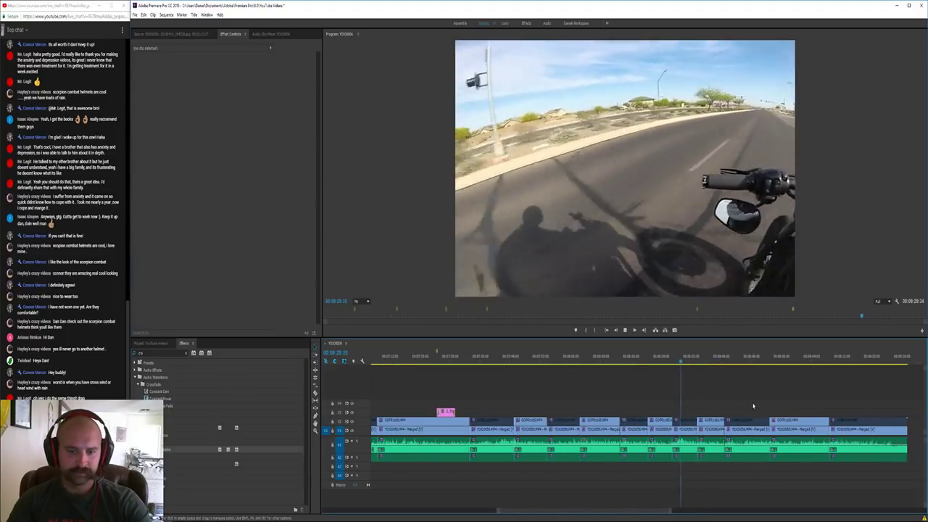
key(equal)
key(equal)
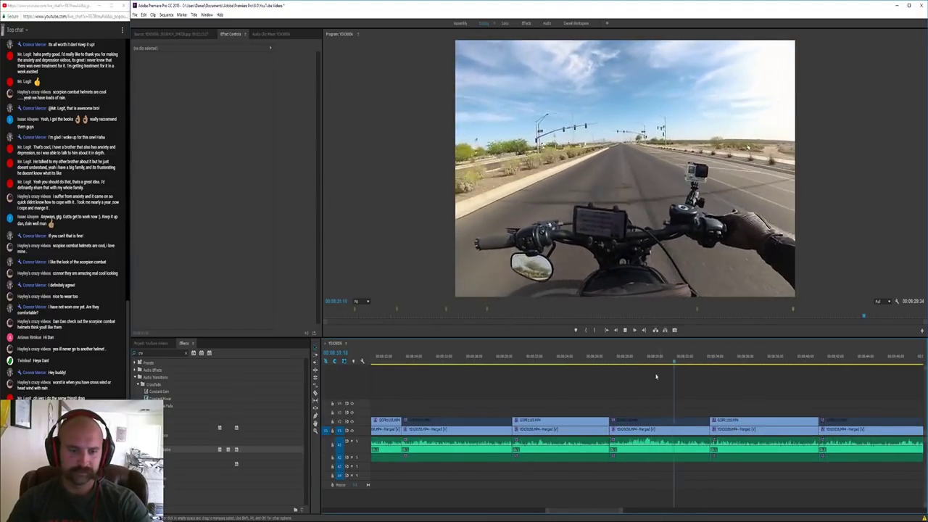
click(627, 361)
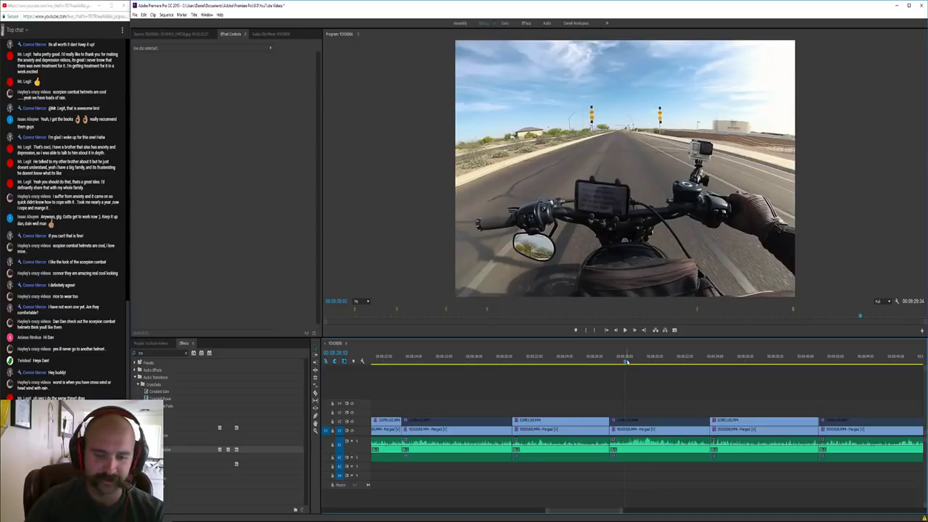
click(611, 361)
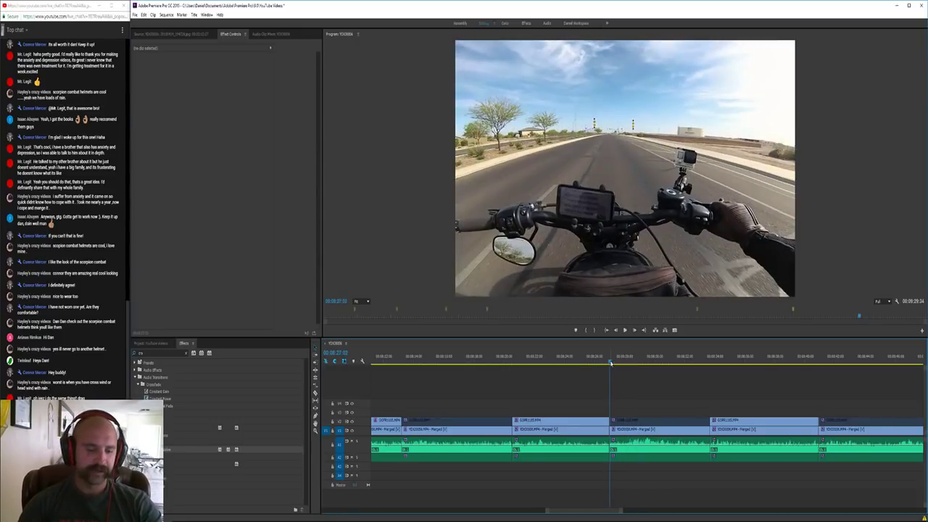
key(equal)
click(631, 361)
key(space)
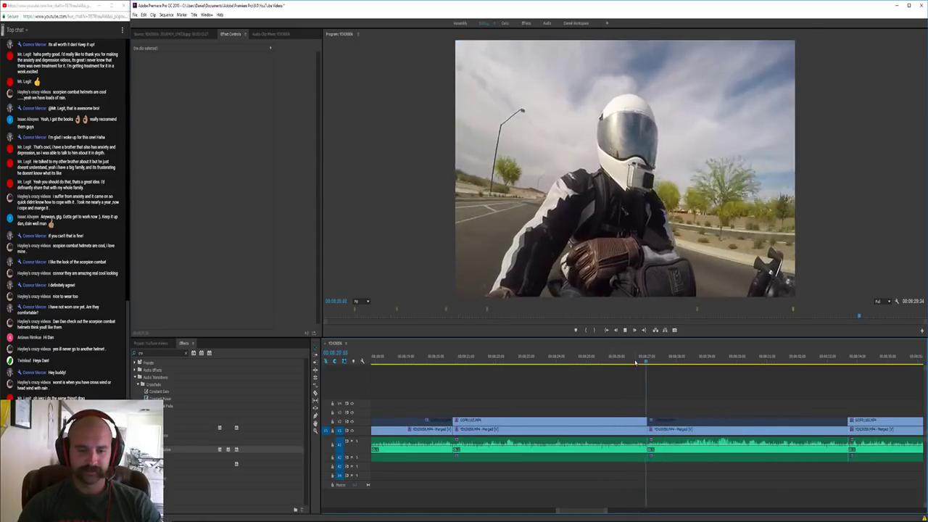
Split all tracks at about 08:28 and enable the short upper camera section just before the cut
key(c)
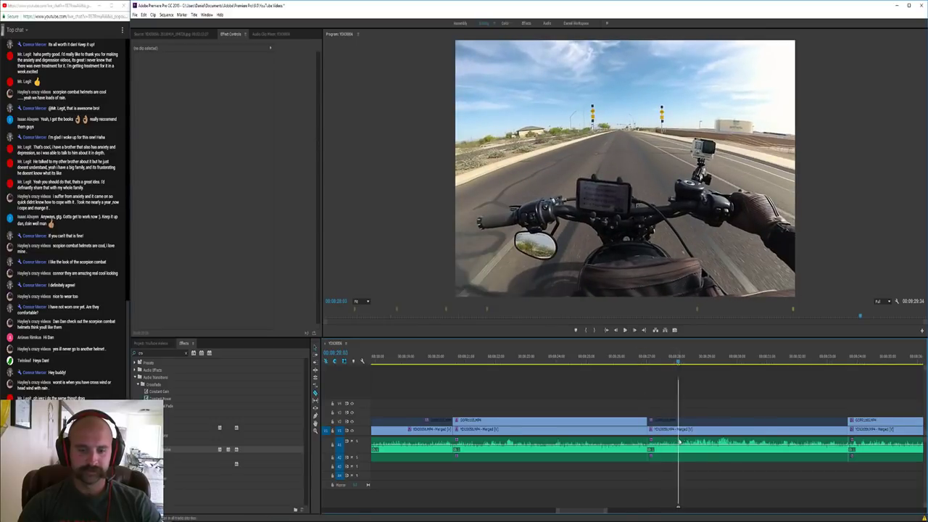
shift+click(677, 441)
key(v)
right_click(671, 423)
click(698, 200)
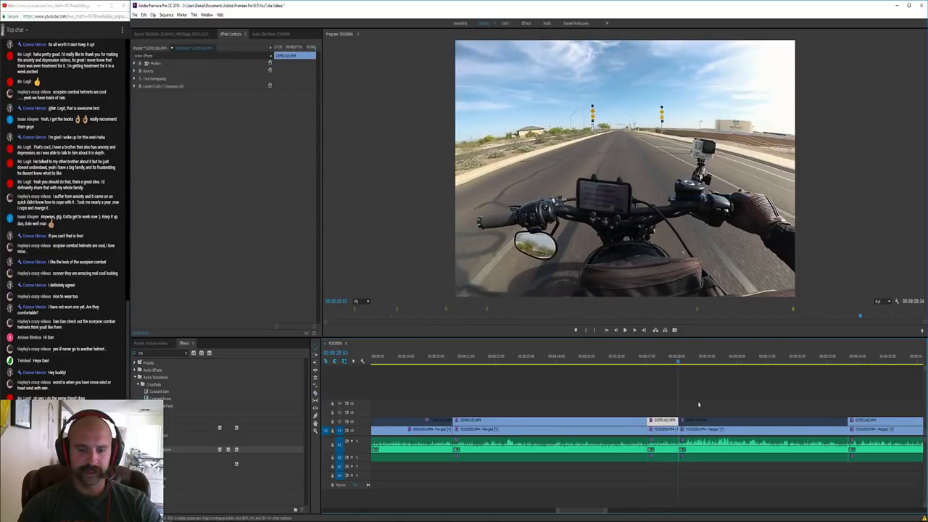
click(756, 472)
key(space)
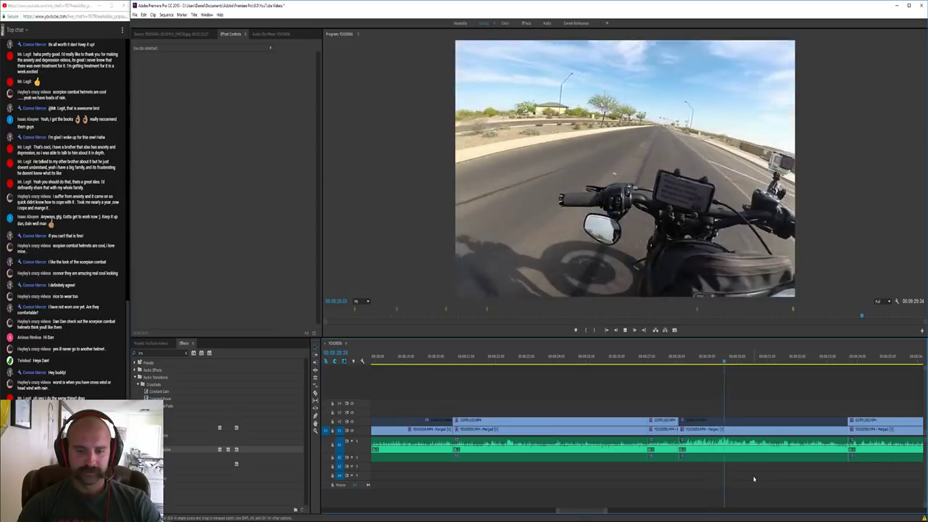
Split all tracks just before 08:30, delete the footage between the 08:28 cut and there, and close the gap
click(719, 361)
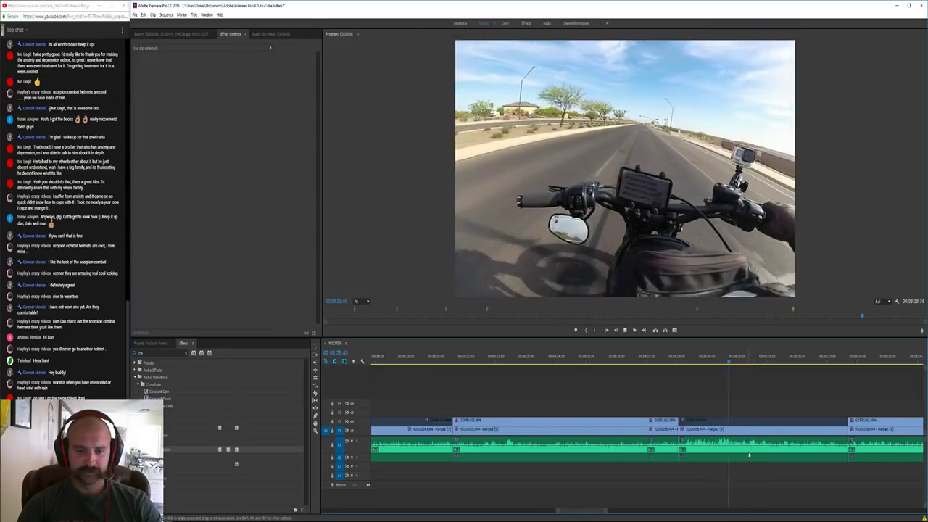
shift+click(730, 449)
key(v)
drag(719, 401, 692, 470)
key(Delete)
right_click(693, 452)
click(710, 457)
key(space)
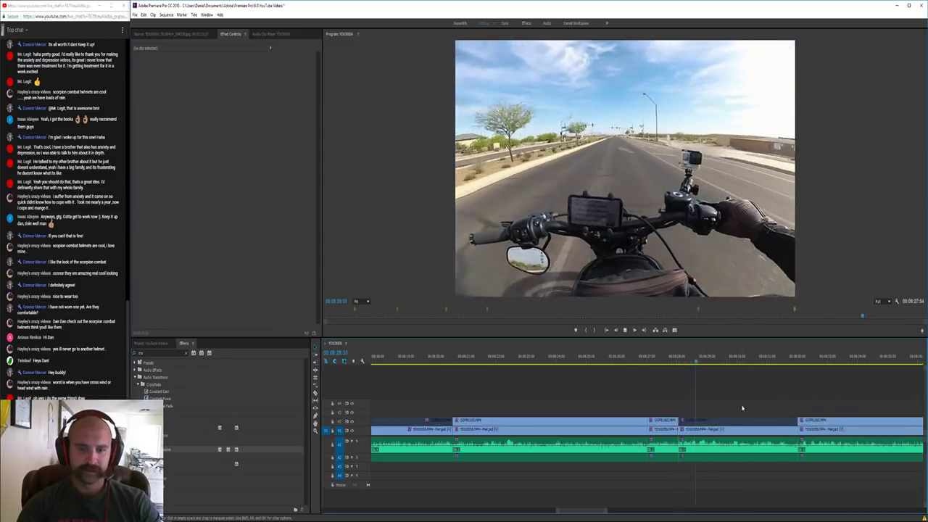
key(minus)
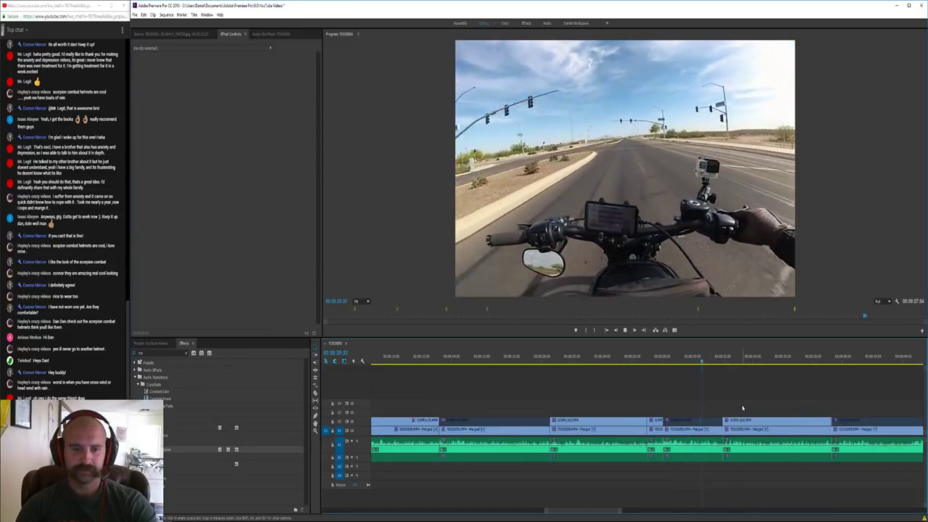
Place Discord logo.png from the YouTube bin on the track above the camera clips at about 08:36
scroll(742, 408, down, 2)
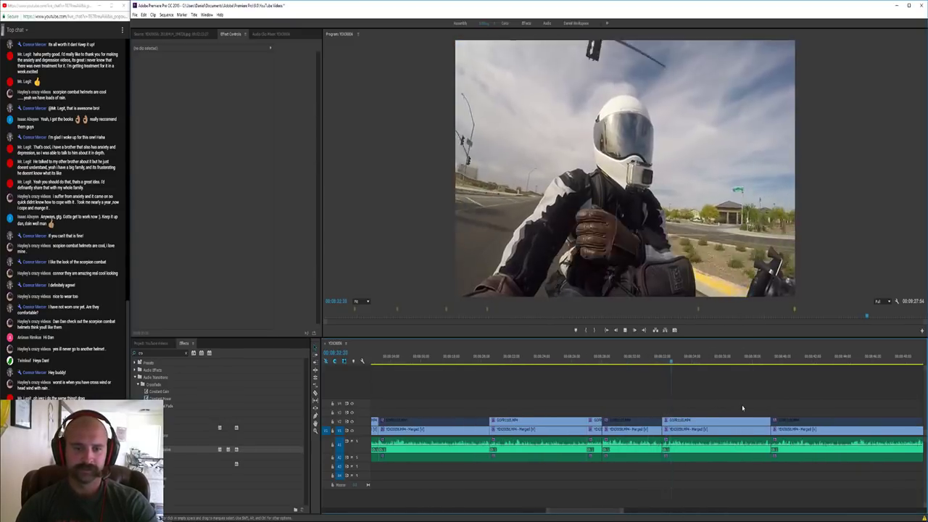
key(minus)
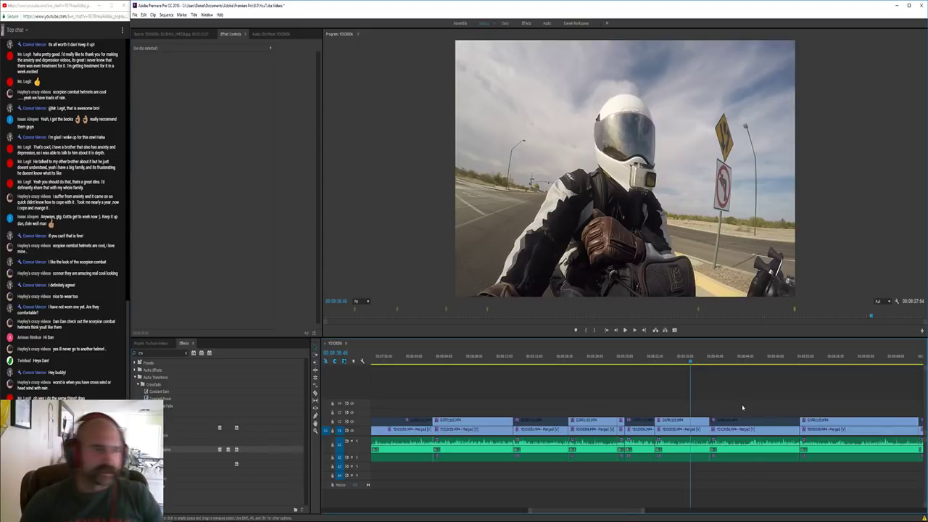
mouse_move(190, 513)
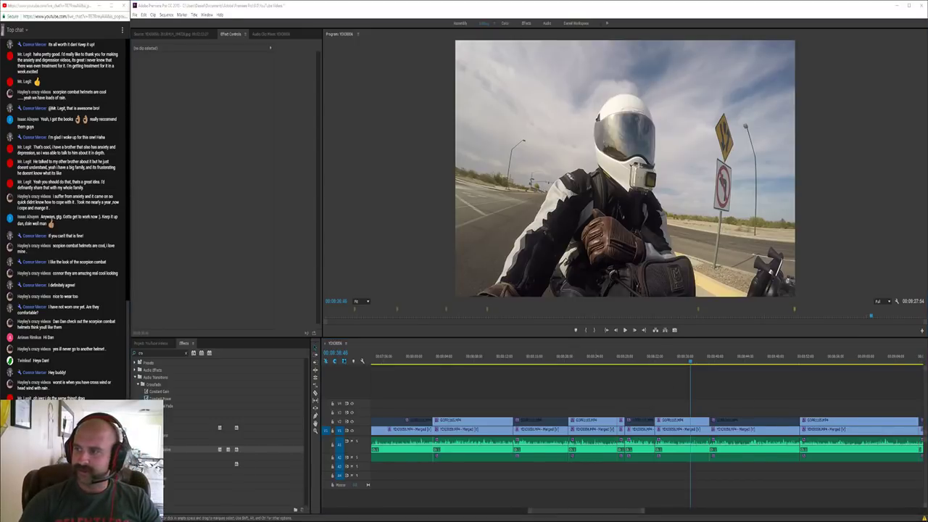
click(151, 343)
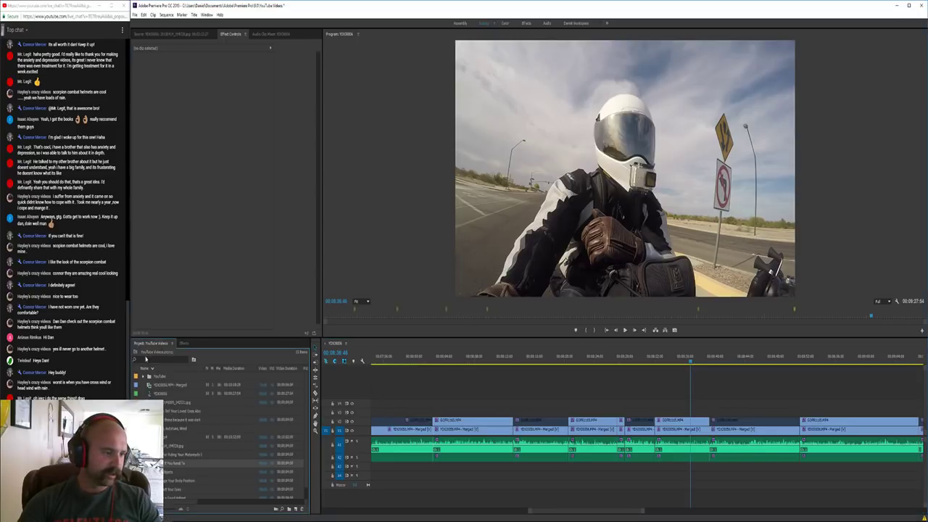
click(145, 376)
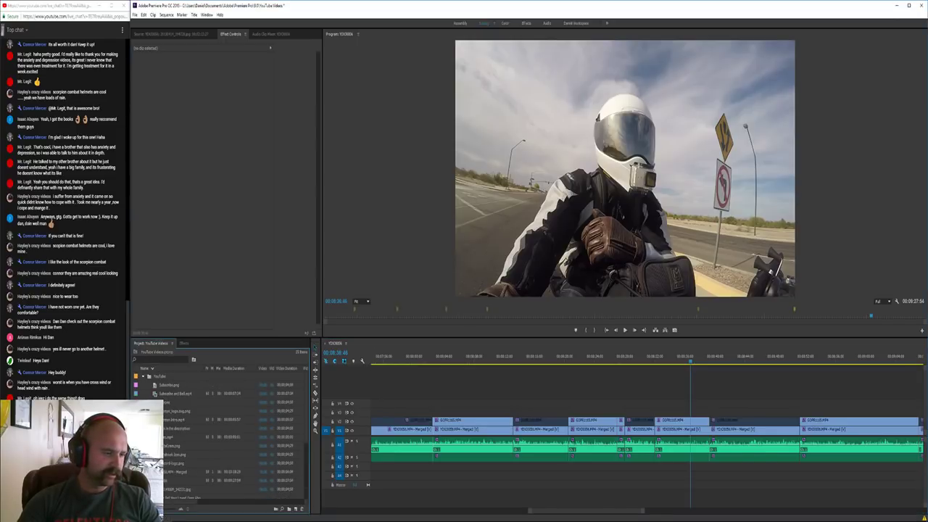
drag(174, 462, 714, 413)
Scale the Discord logo down and move it into the upper-left corner of the video frame
double_click(714, 413)
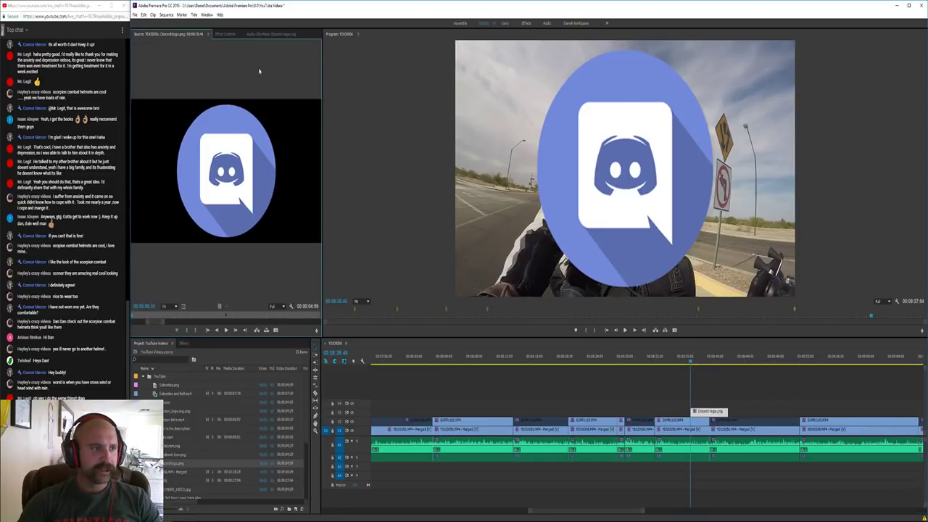
click(227, 34)
click(149, 64)
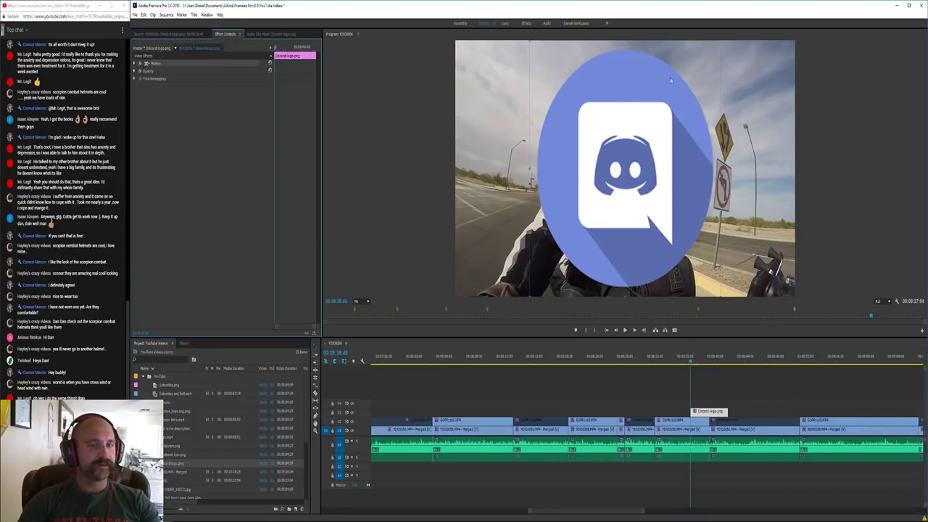
drag(719, 44, 662, 119)
drag(644, 164, 531, 82)
drag(539, 50, 510, 62)
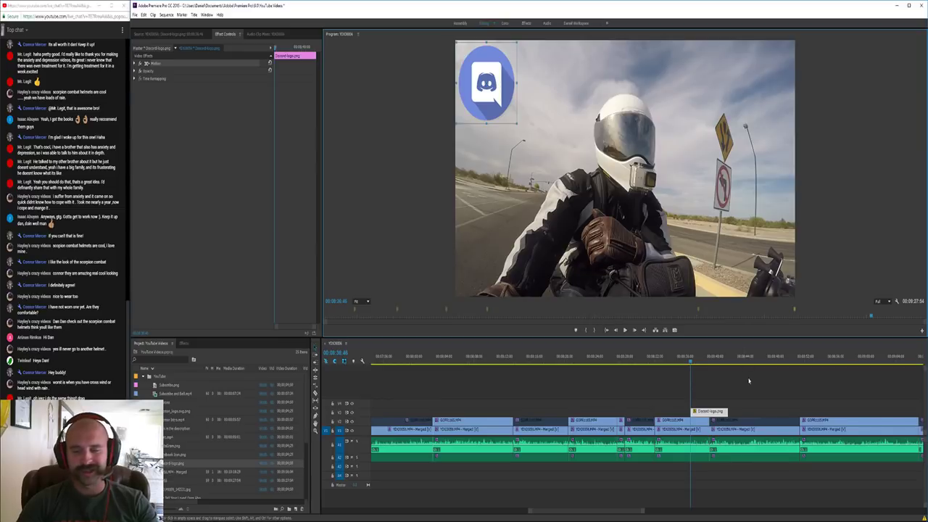
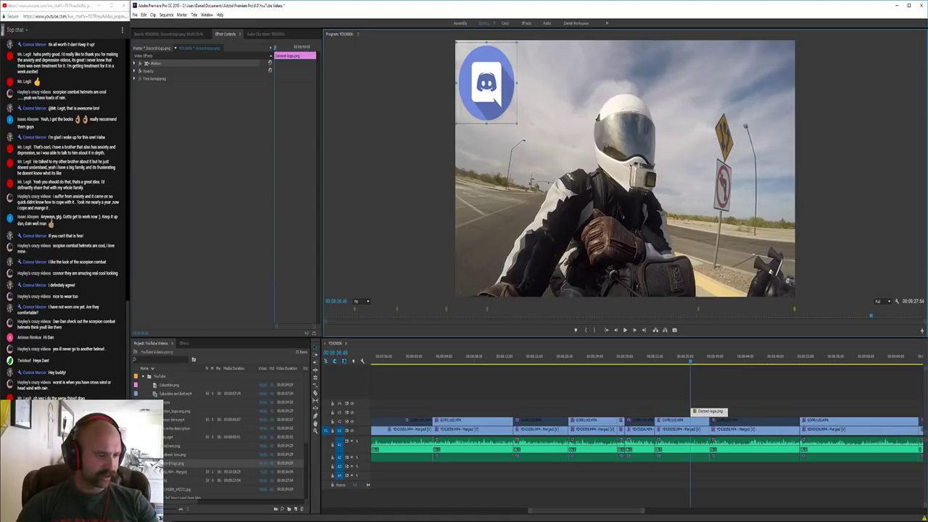
Add the "Link in the description" title above the Discord logo clip and move its text beside the logo
drag(177, 427, 714, 406)
double_click(714, 403)
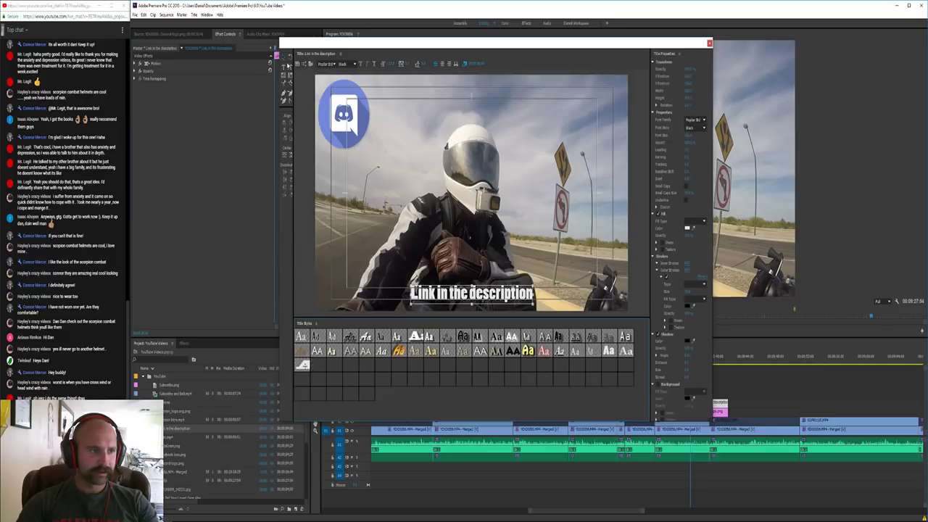
drag(471, 294, 458, 114)
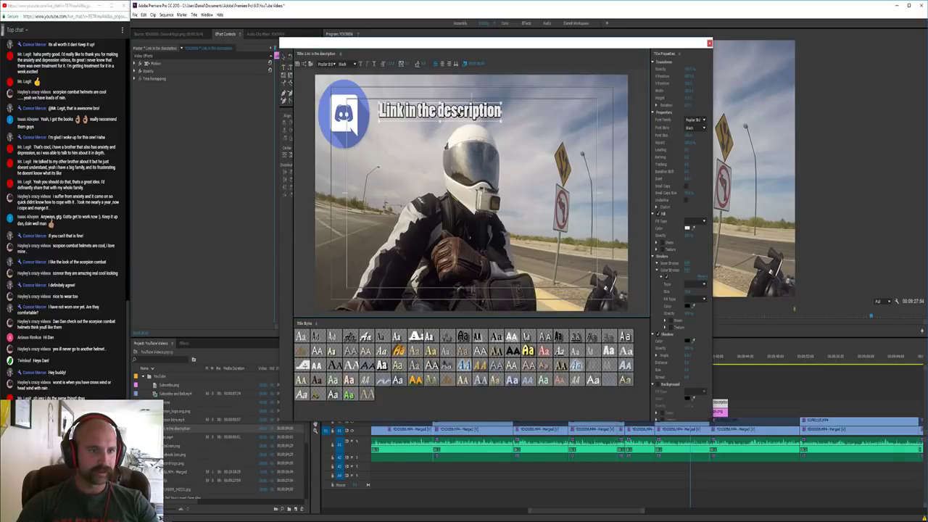
click(710, 44)
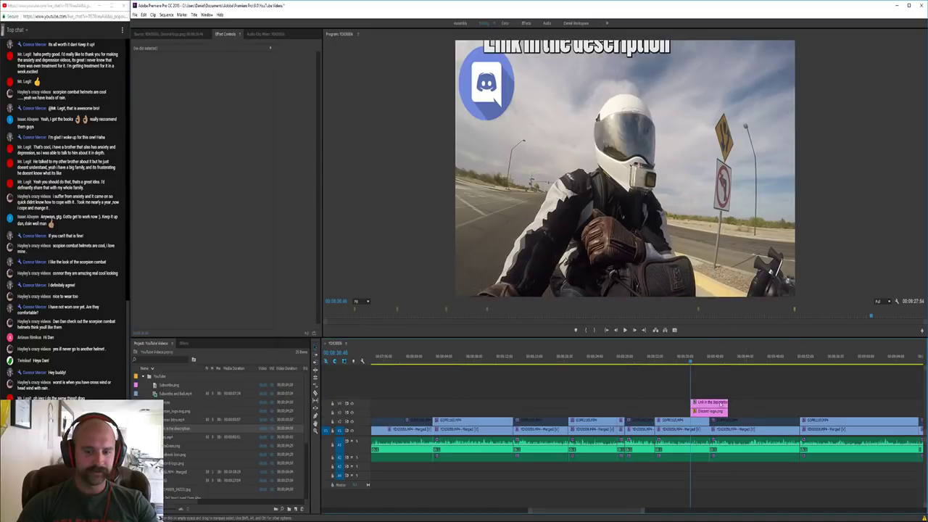
Apply Set to Frame Size to the "Link in the description" clip and play back the overlay
right_click(714, 403)
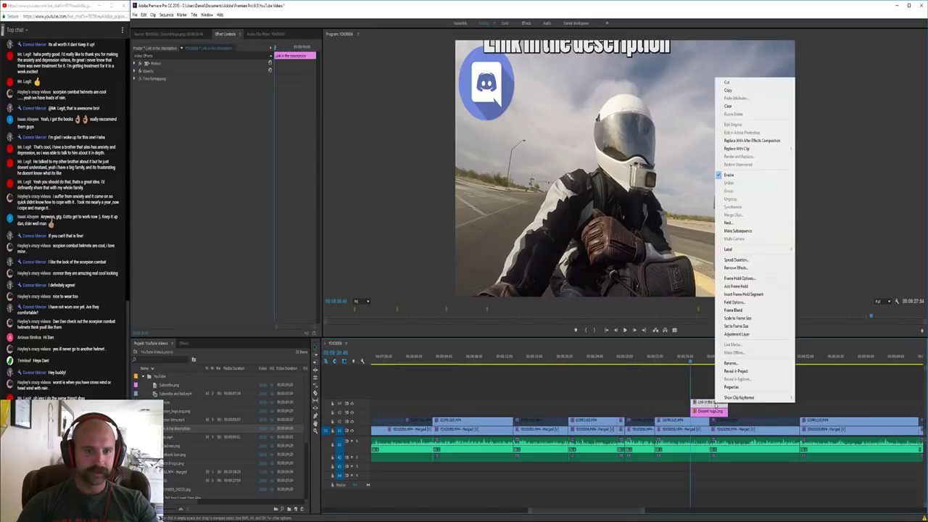
click(752, 327)
click(761, 397)
key(space)
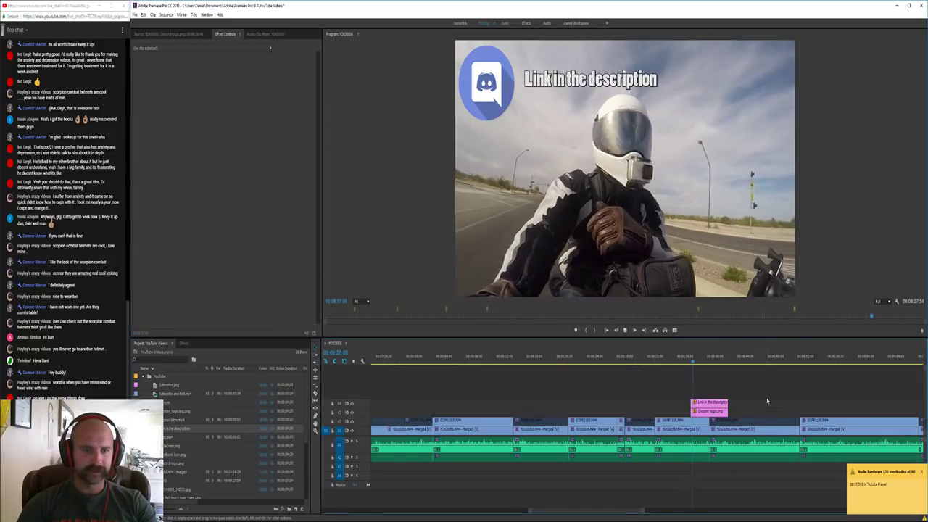
Add dissolves at the start and end of both the Discord logo and "Link in the description" clips
click(184, 343)
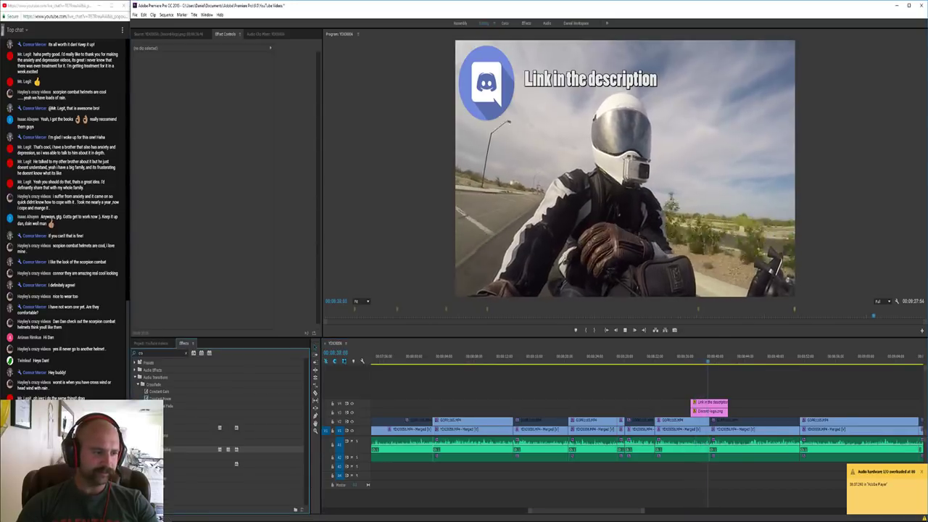
drag(166, 449, 693, 413)
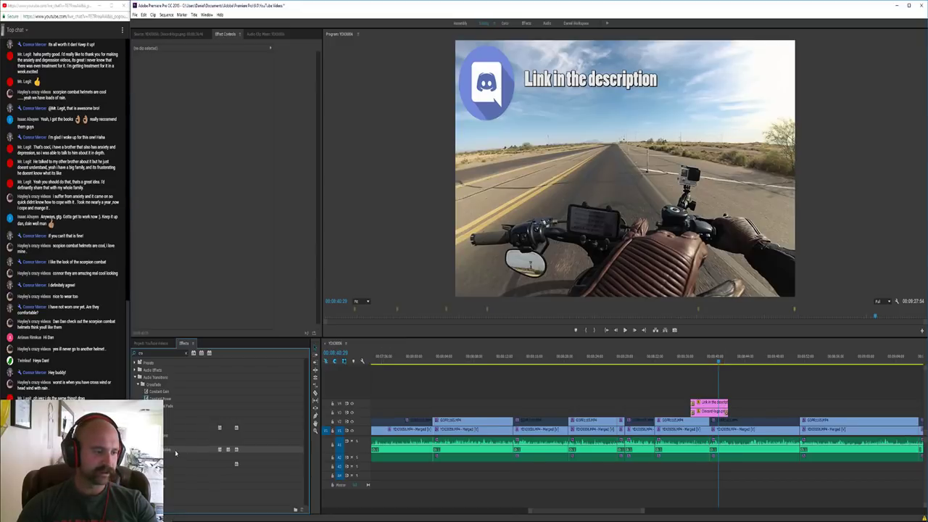
drag(724, 406, 725, 405)
click(747, 405)
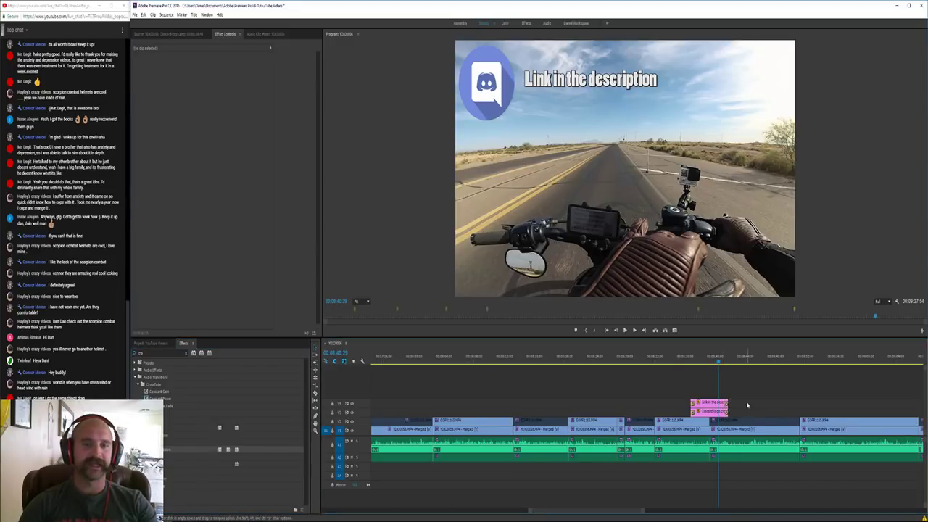
Play on from the overlay, split the upper camera clip at about 08:59, and disable the section up to about 09:07
key(space)
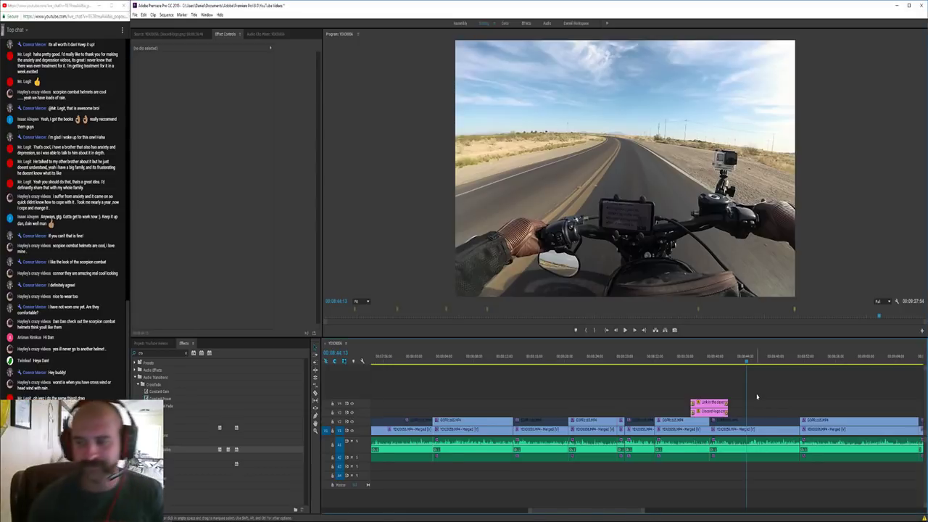
key(space)
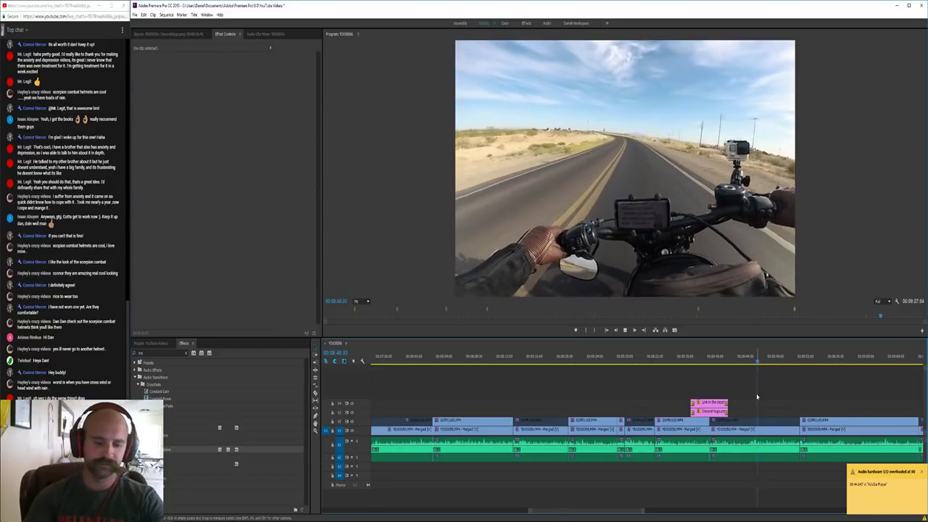
key(minus)
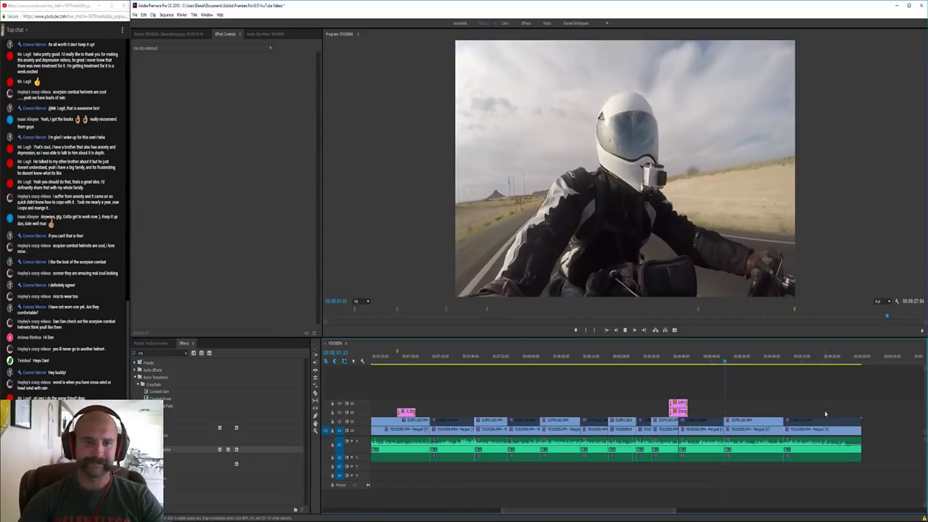
click(753, 428)
right_click(771, 425)
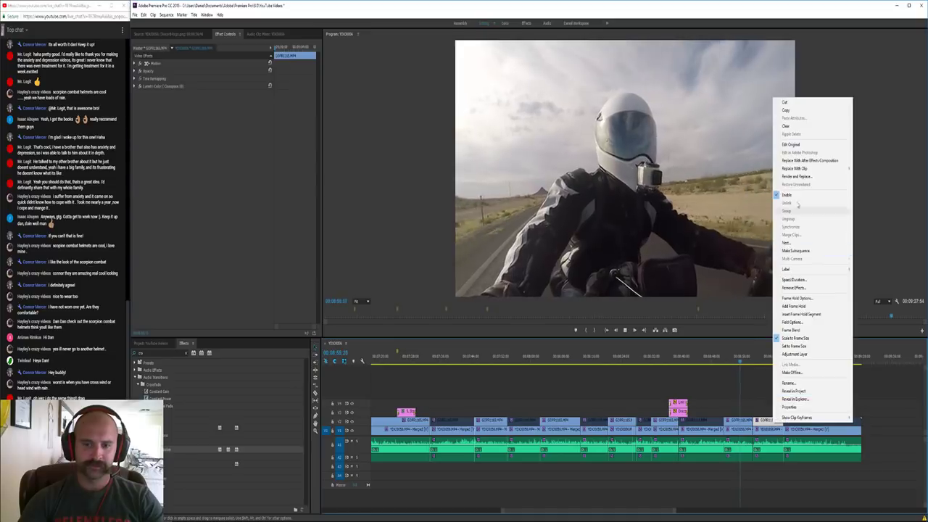
click(795, 196)
Enable the final upper camera section starting at about 09:07
right_click(812, 420)
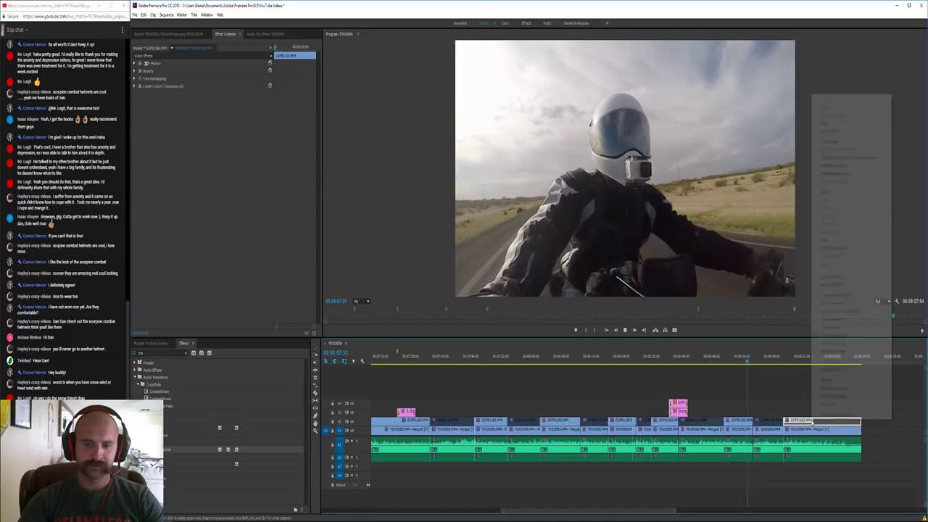
click(834, 194)
click(828, 392)
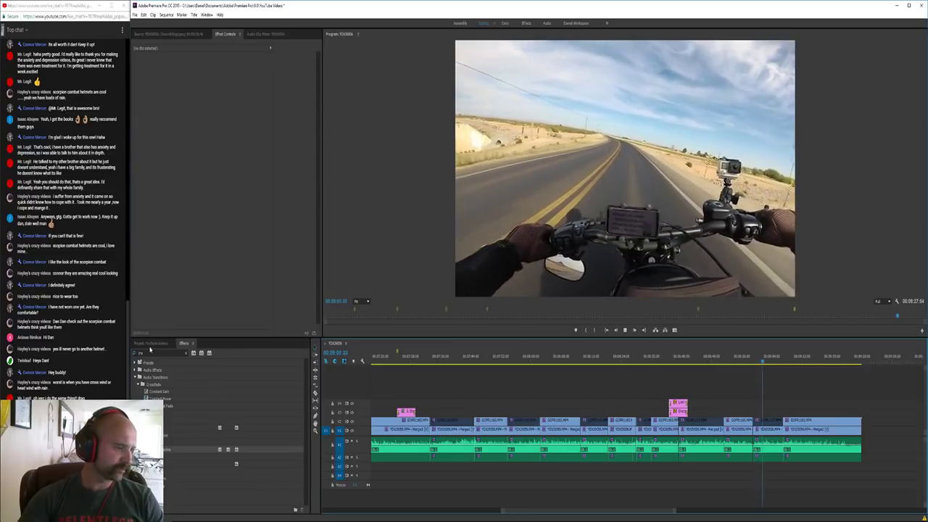
Search the effects for "war"
click(152, 344)
click(184, 344)
click(174, 354)
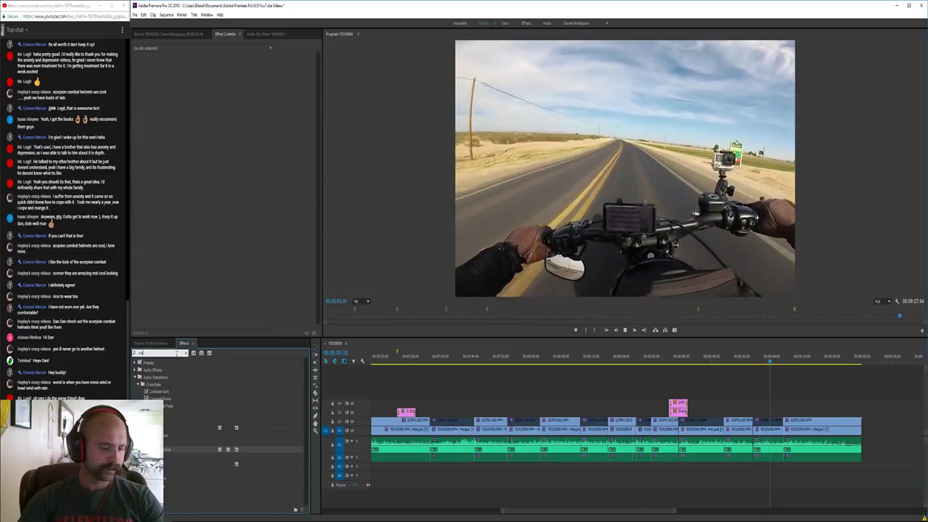
text(war)
click(826, 401)
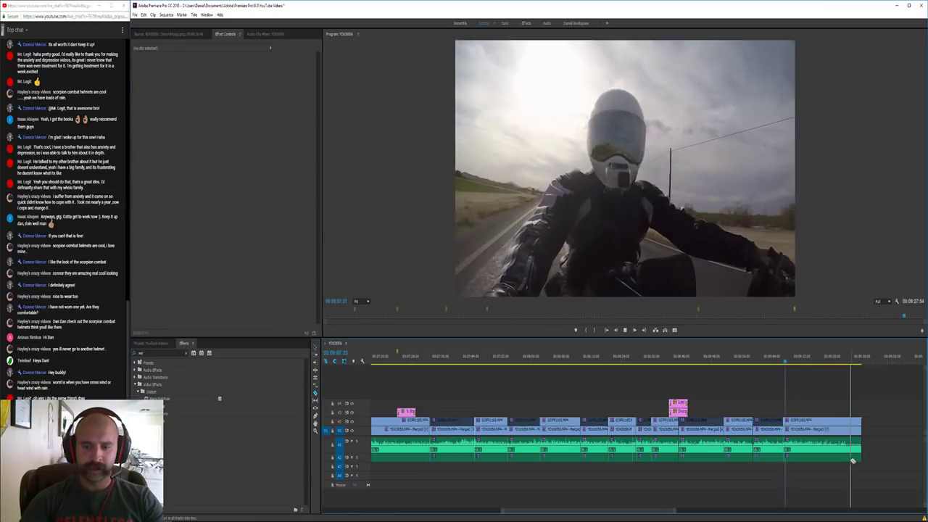
Split all tracks at about 09:24 and delete the footage after the cut
drag(849, 400, 858, 469)
key(Delete)
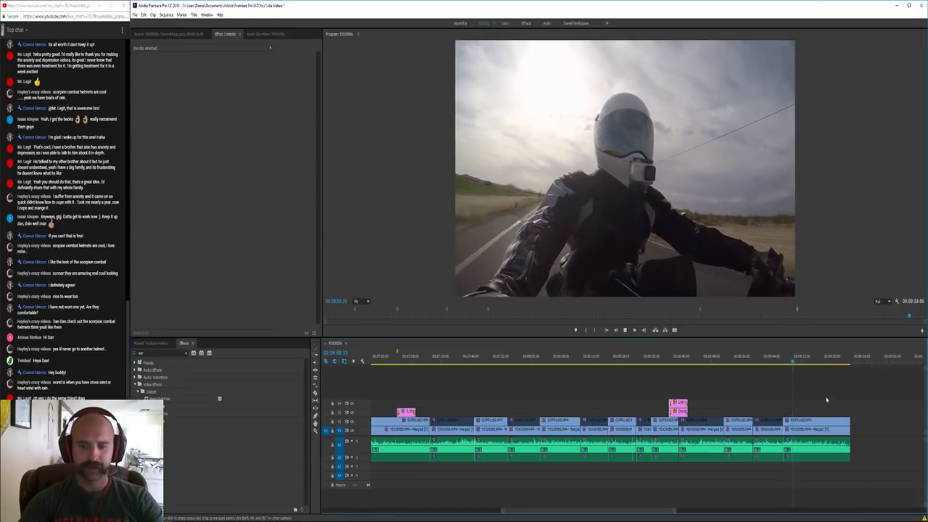
Extend the ends of the final clips so the sequence runs to about 09:32
key(=)
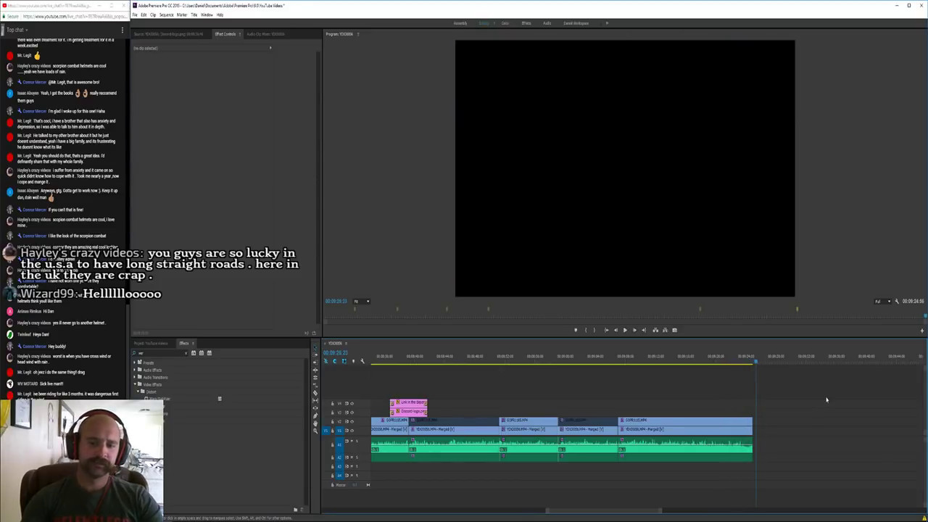
mouse_move(767, 427)
mouse_down()
mouse_move(814, 429)
mouse_move(778, 422)
mouse_up()
Split the upper camera clip at about 09:24 and disable the section after the cut
click(744, 366)
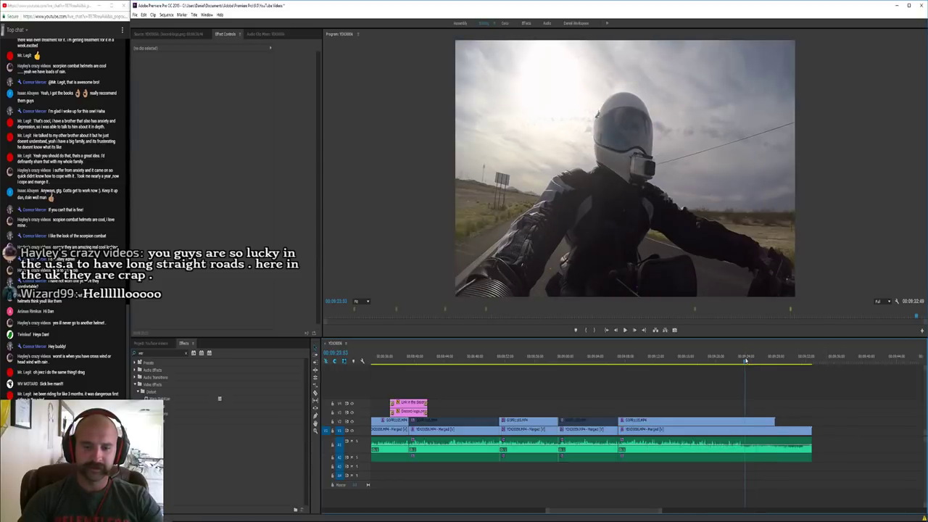
right_click(756, 422)
click(851, 406)
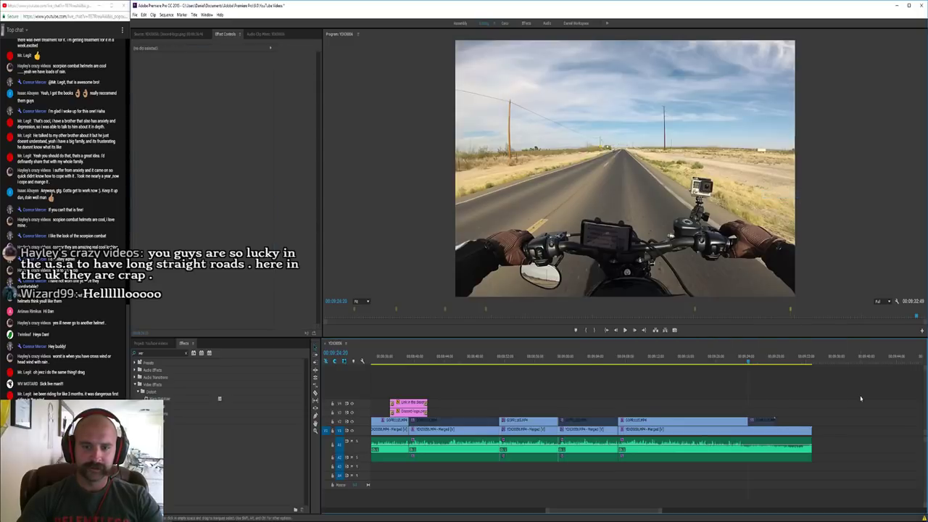
Replay the footage after 09:24 and split the disabled upper camera section at about 09:26
key(space)
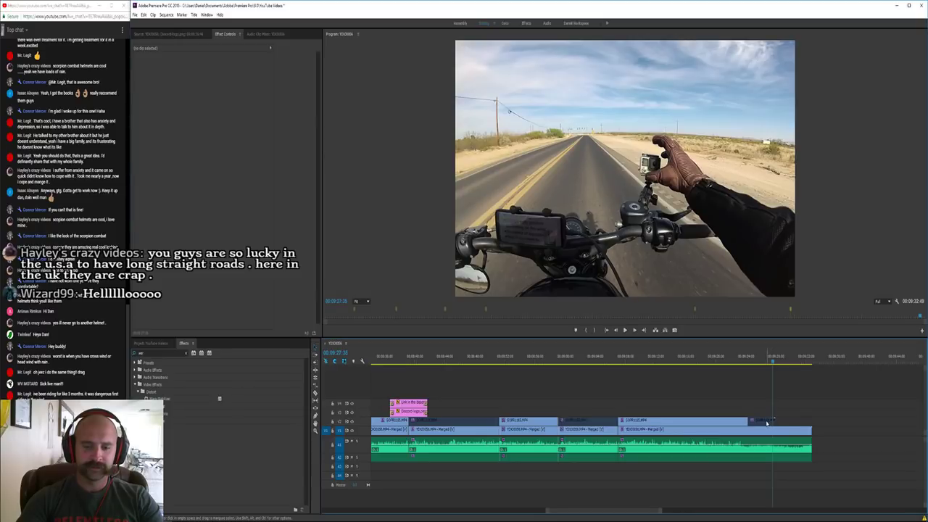
drag(766, 359, 758, 369)
key(space)
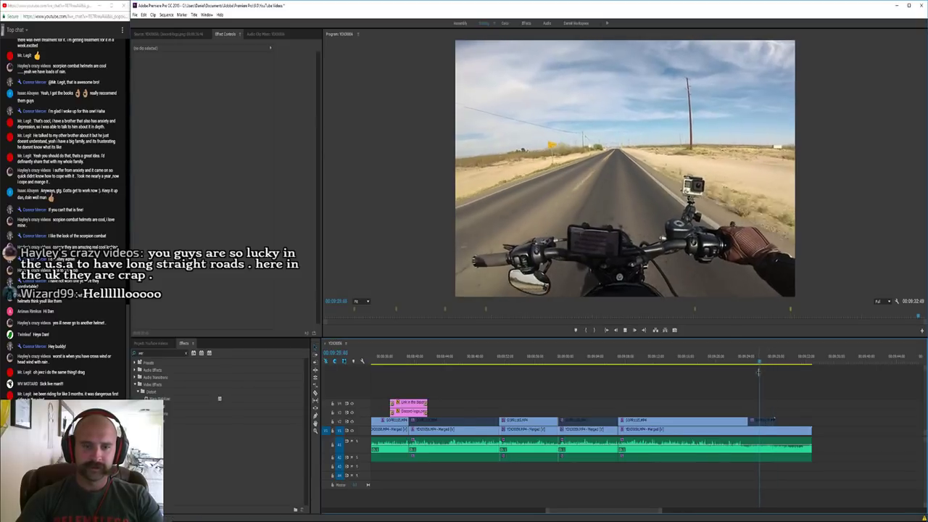
click(763, 421)
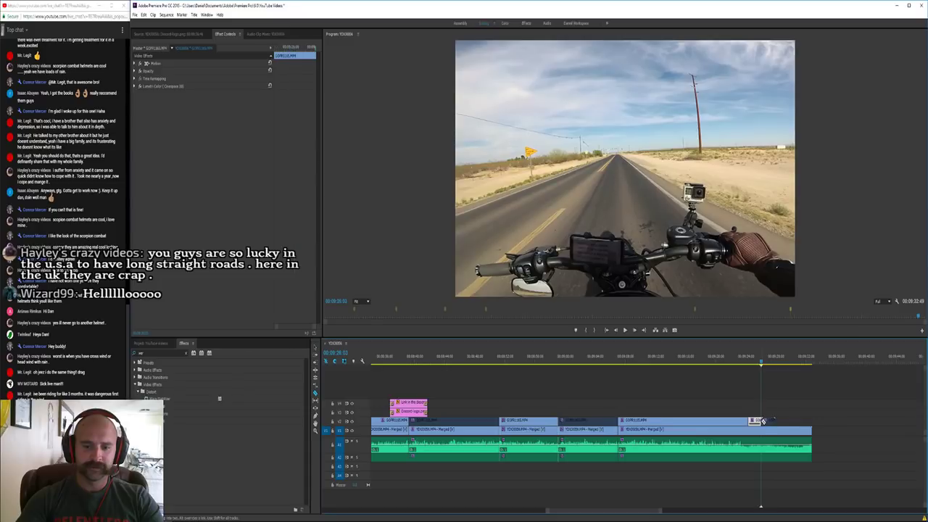
Disable the upper camera section between about 09:22 and the 09:24 cut, and enable the last section after 09:26
right_click(736, 421)
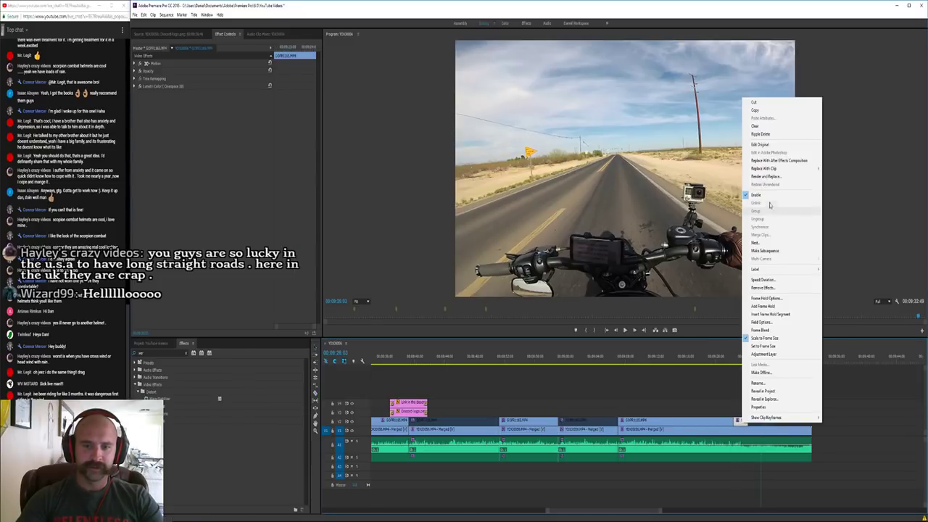
click(769, 195)
right_click(767, 421)
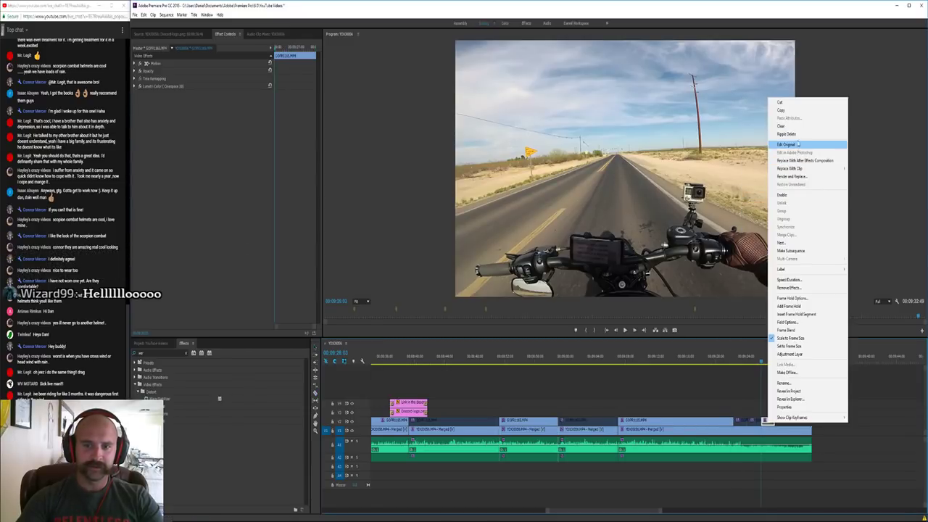
click(730, 362)
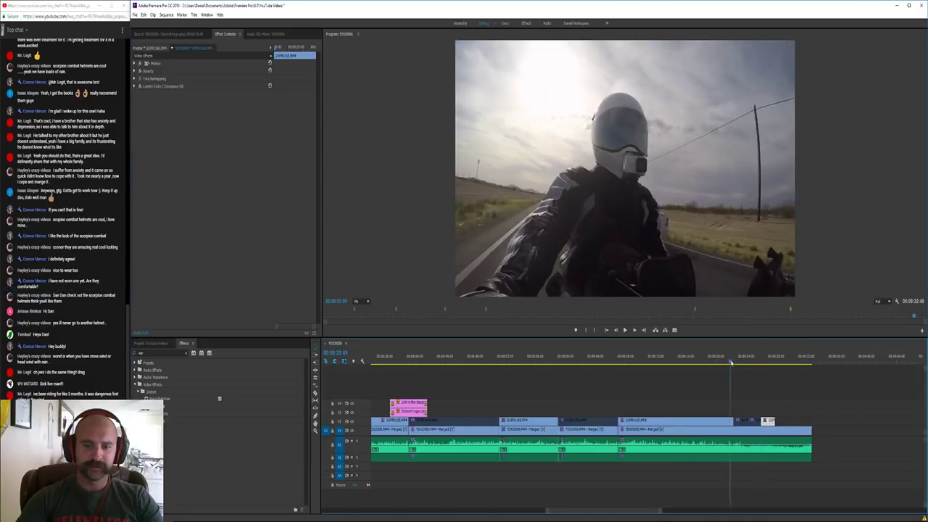
Play back the final section from about 09:23 to the end of the sequence to check the camera switches
key(space)
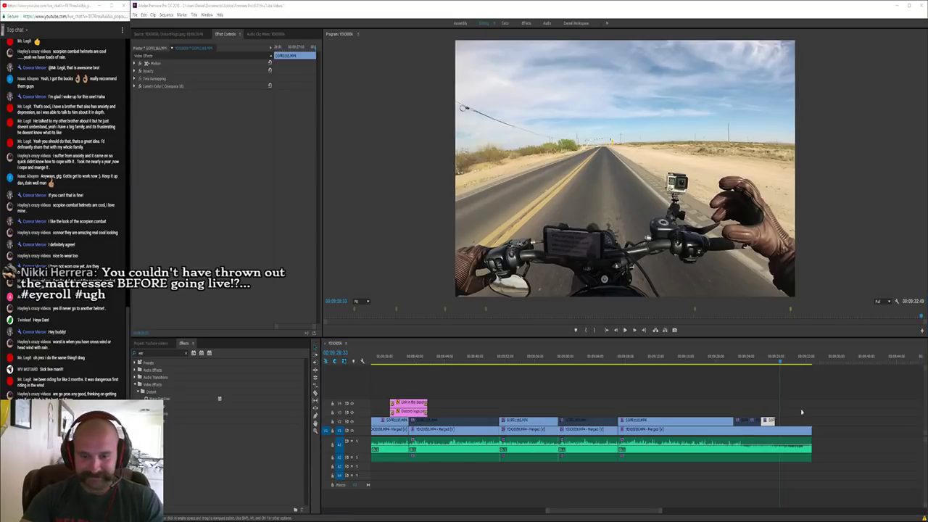
click(801, 410)
click(745, 360)
key(space)
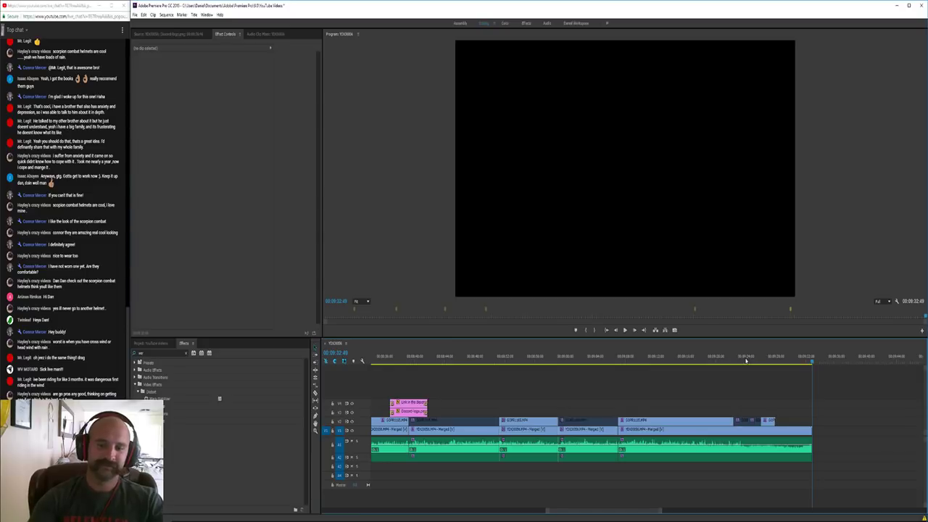
click(772, 361)
Look over the whole sequence from its start, sampling the footage at several points to find the early selfie-camera clips
key(minus)
key(minus)
key(minus)
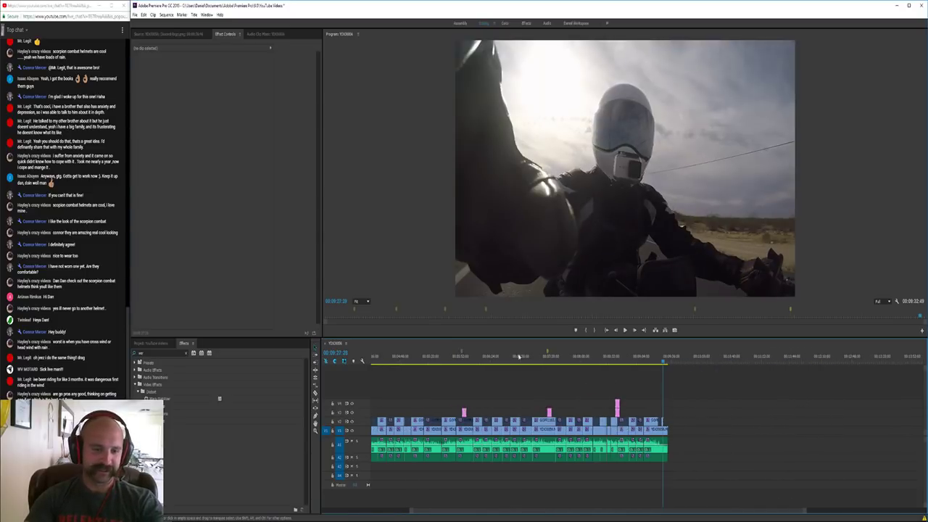
click(370, 367)
key(equal)
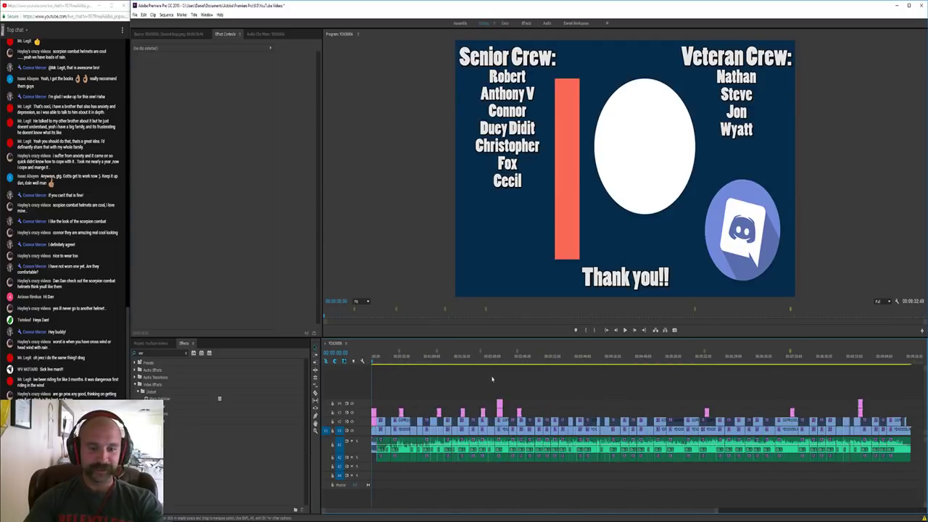
key(minus)
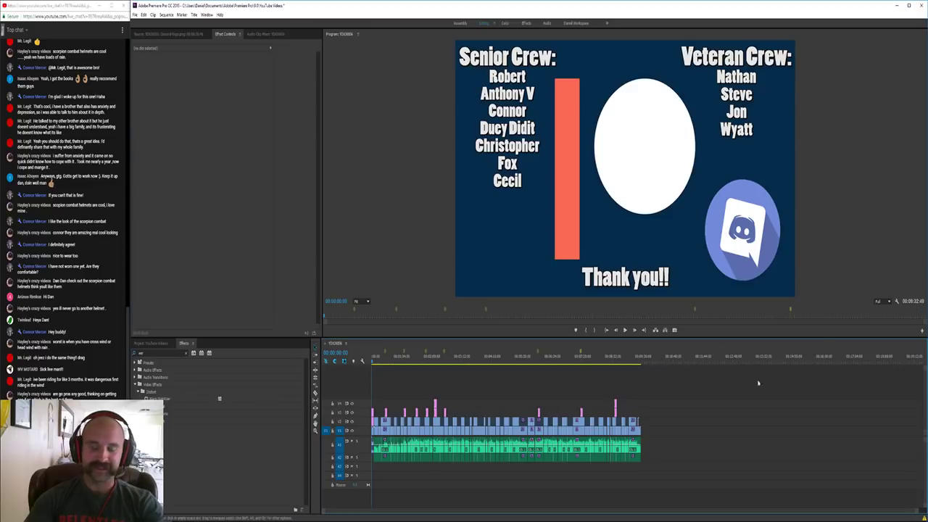
click(579, 360)
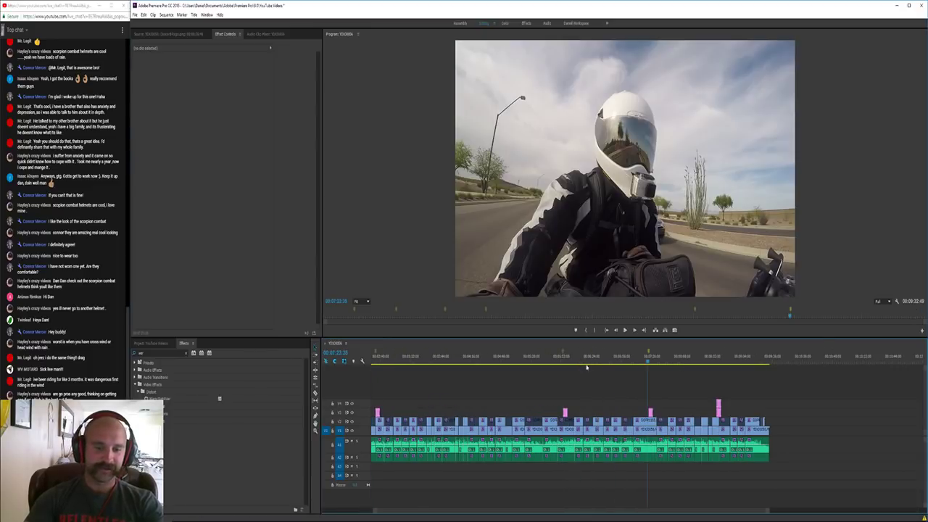
click(458, 358)
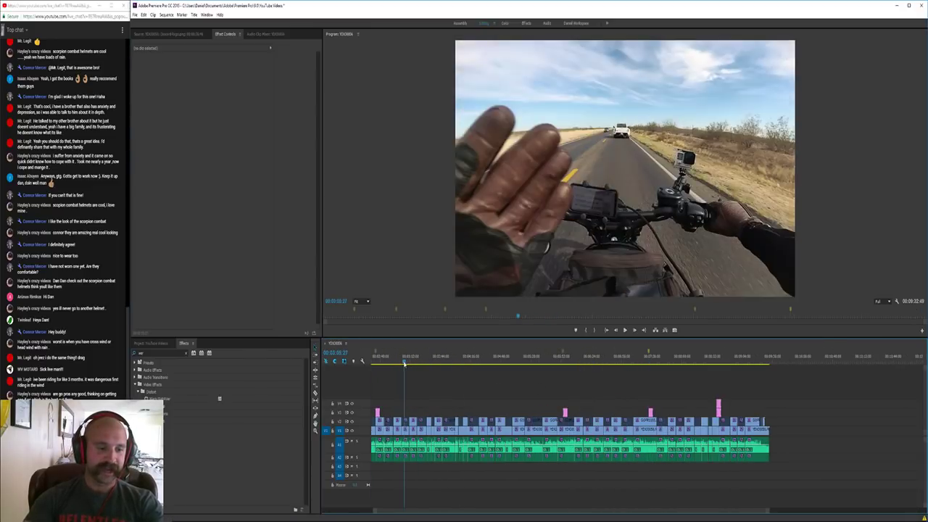
drag(431, 360, 436, 363)
Inspect the effects on the upper selfie-camera clips up to about 03:00 to find where Warp Stabilizer is missing
key(=)
key(=)
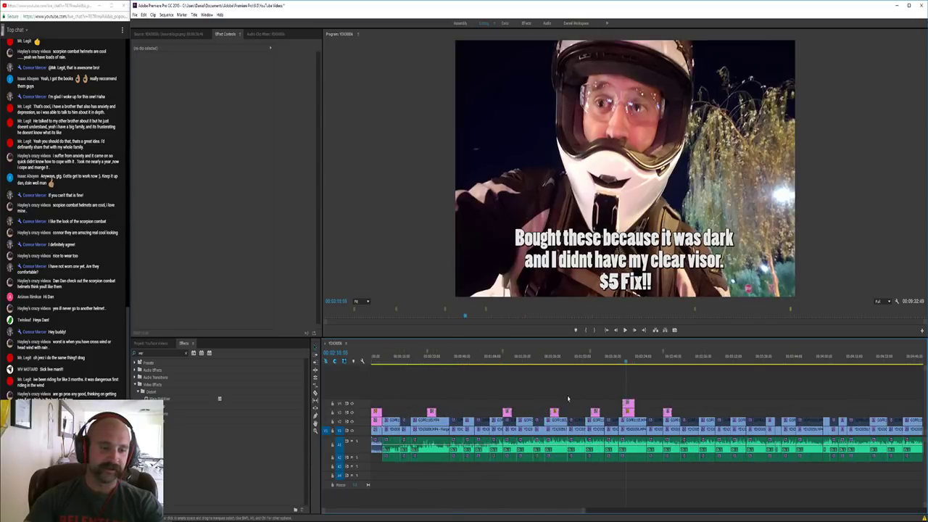
click(632, 421)
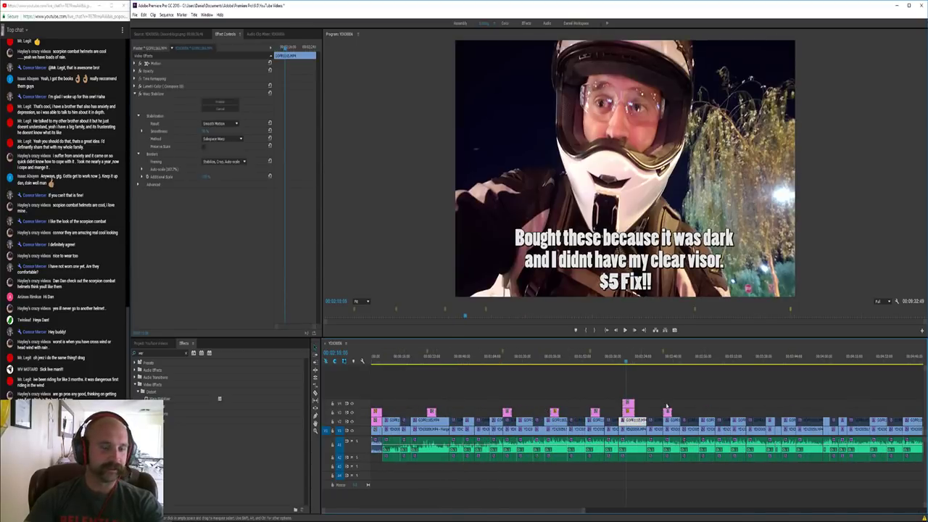
click(678, 358)
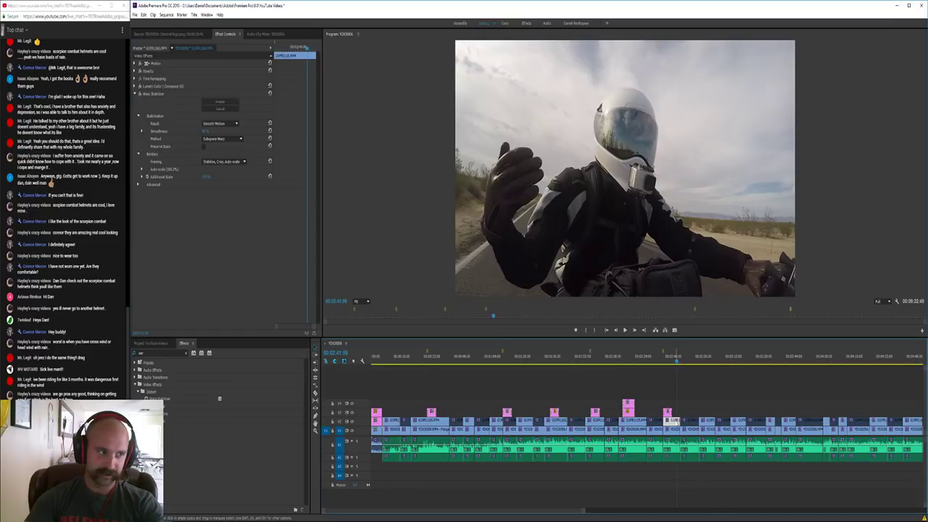
key(minus)
click(542, 358)
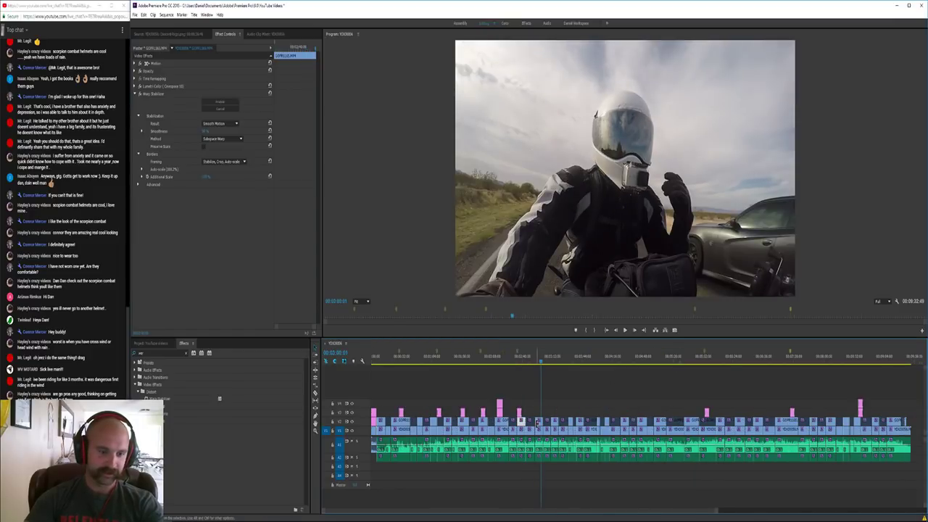
click(538, 423)
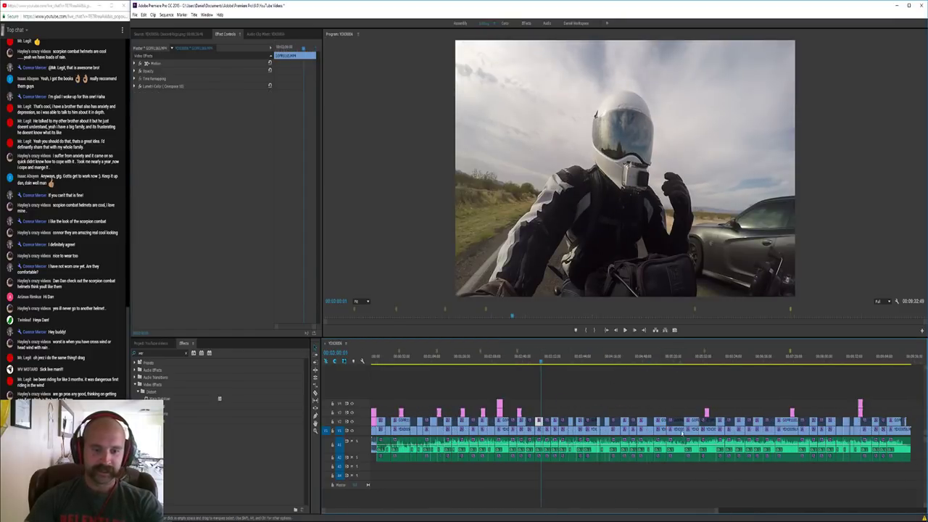
key(minus)
key(equal)
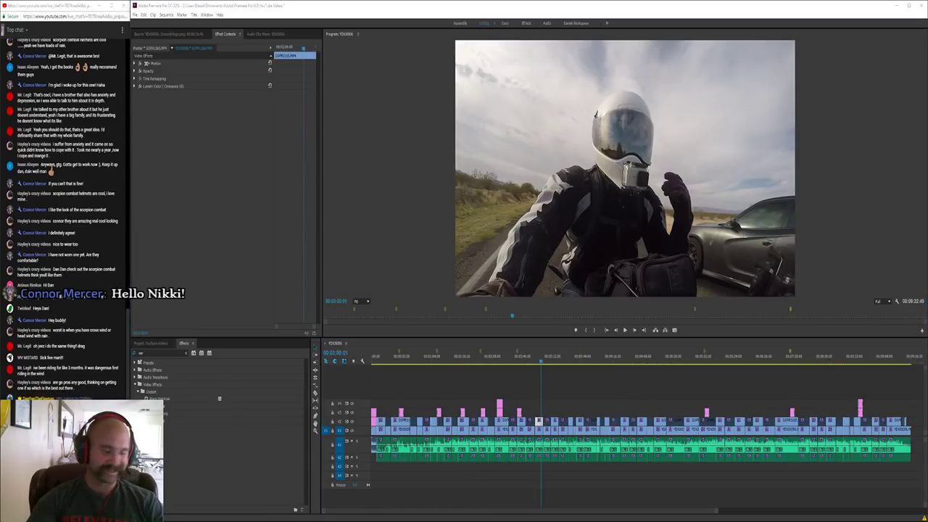
click(627, 406)
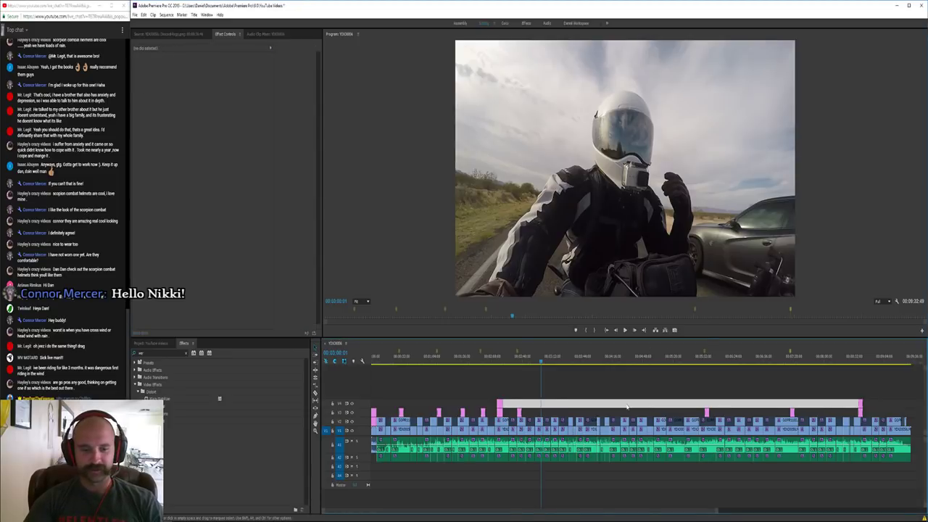
click(566, 407)
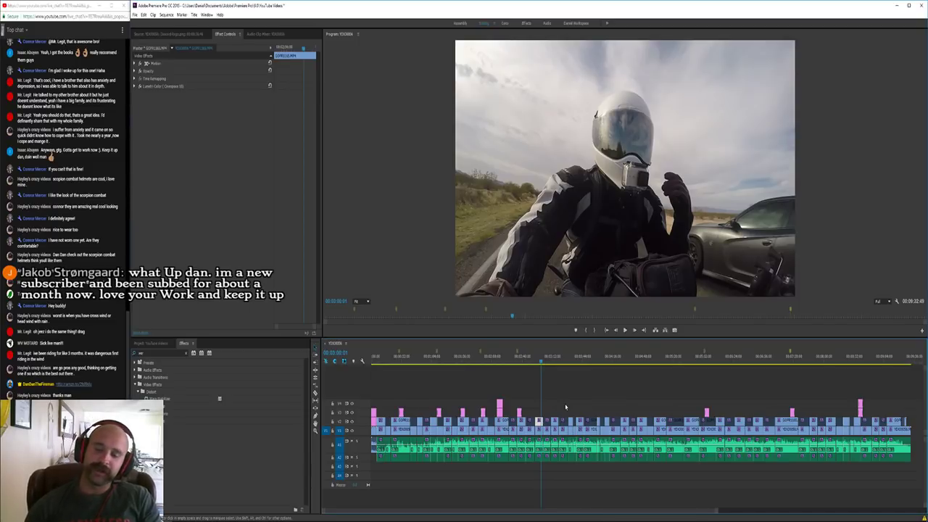
Switch to Photoshop to view the YouTube thumbnail artwork in a wider window, and return to Premiere Pro
mouse_move(893, 516)
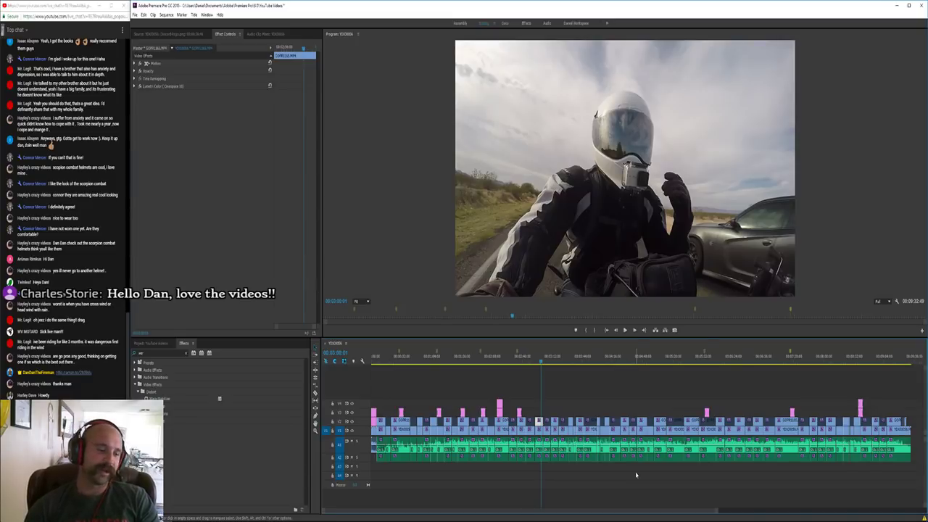
click(178, 515)
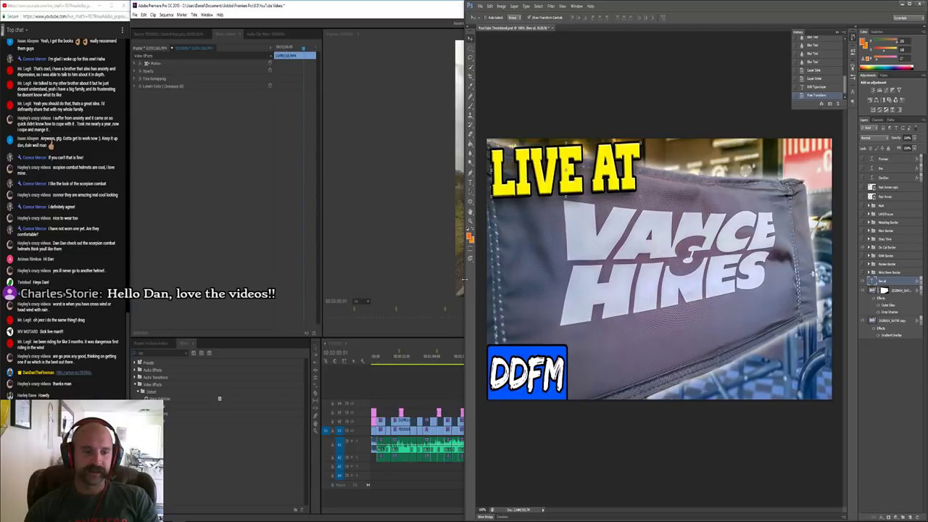
drag(463, 279, 404, 279)
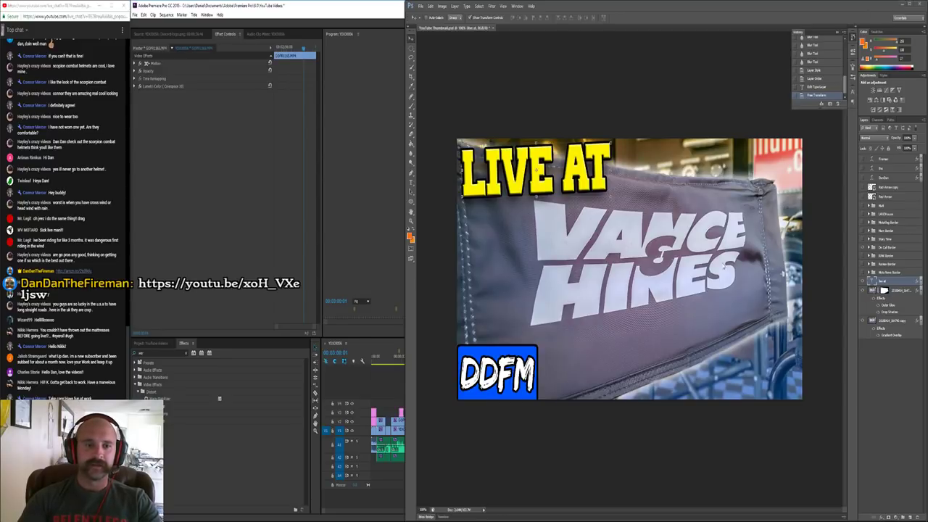
click(381, 14)
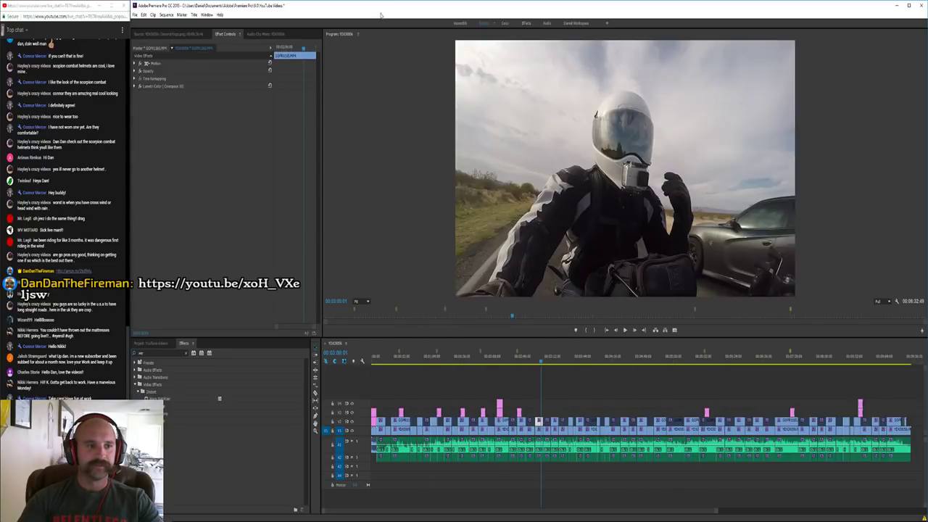
click(665, 402)
key(Delete)
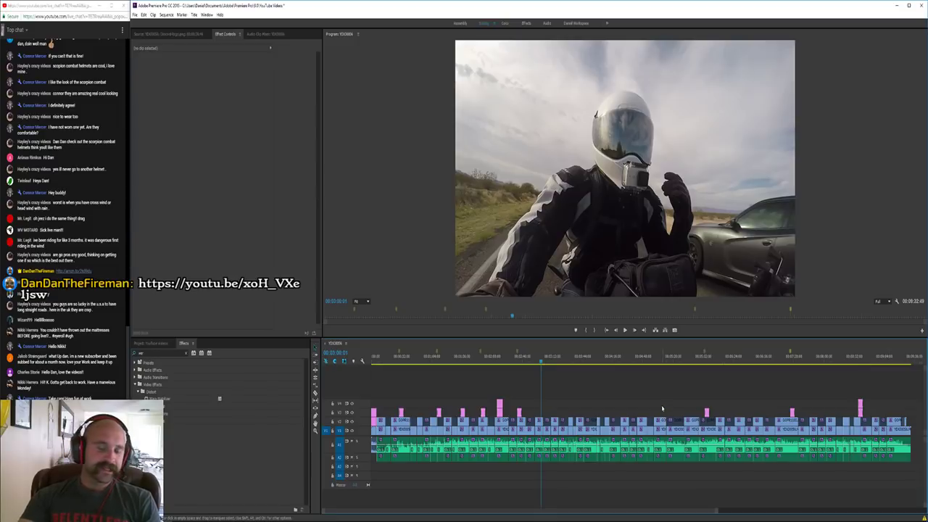
mouse_move(237, 498)
click(191, 514)
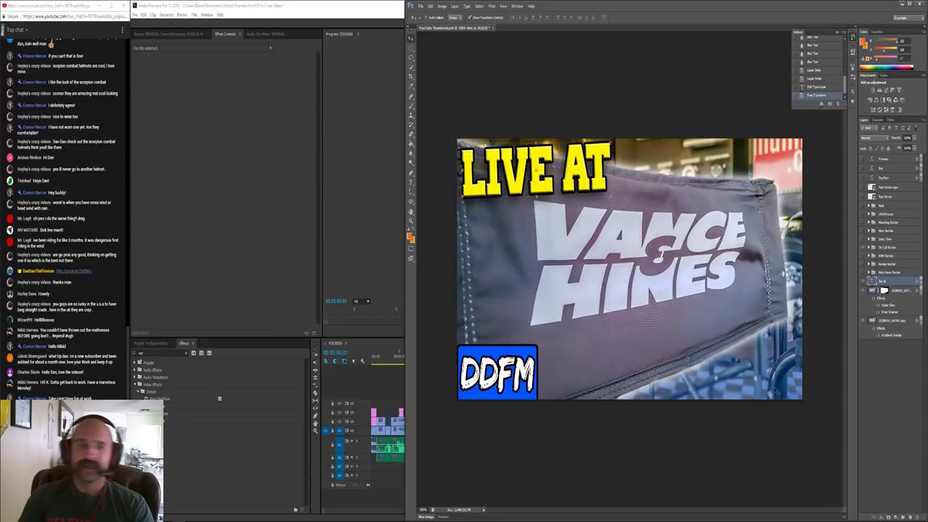
click(357, 176)
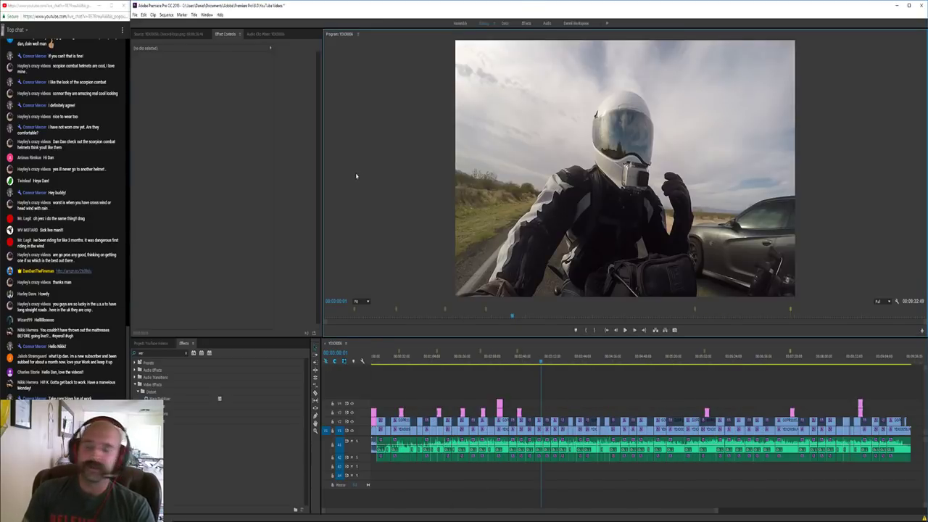